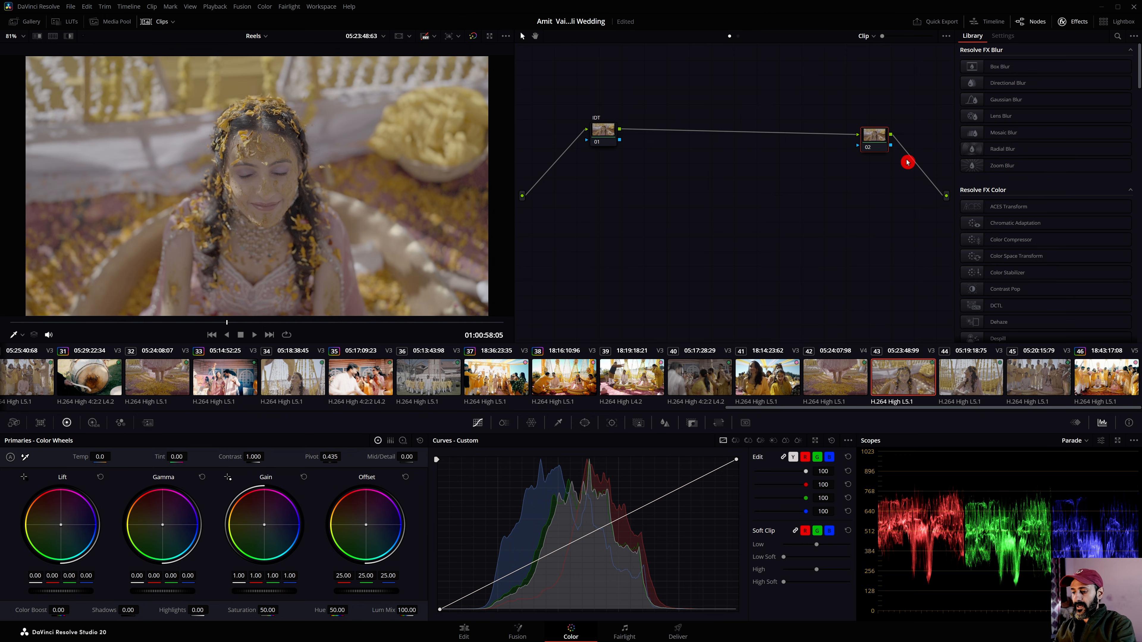
Apply a Color Space Transform effect to the IDT node
click(611, 141)
click(1010, 256)
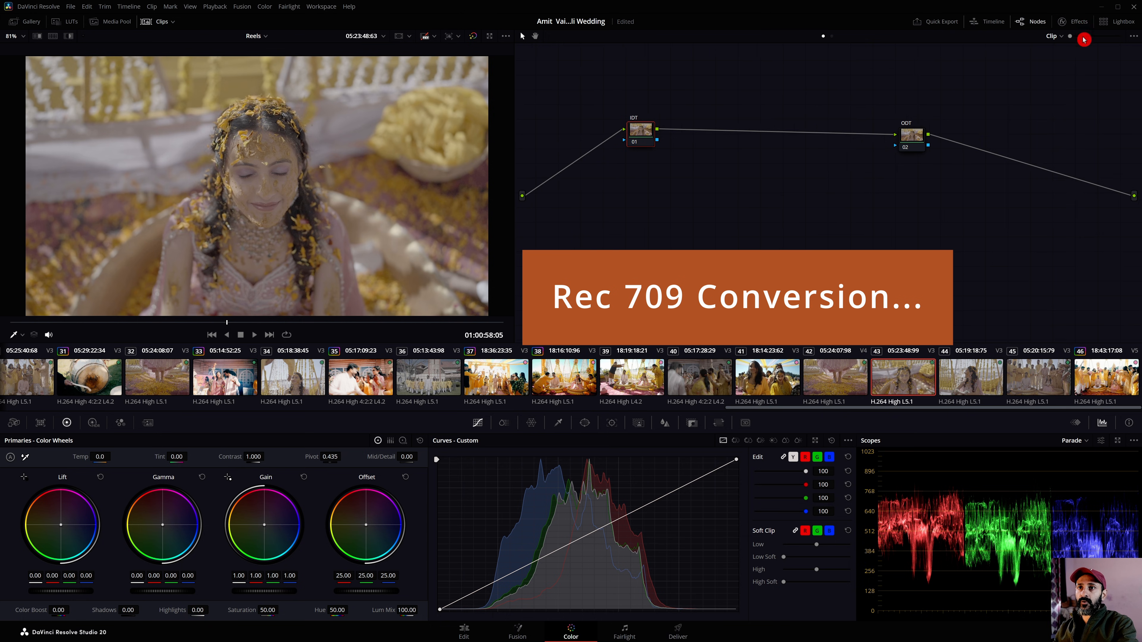
drag(1025, 257, 600, 131)
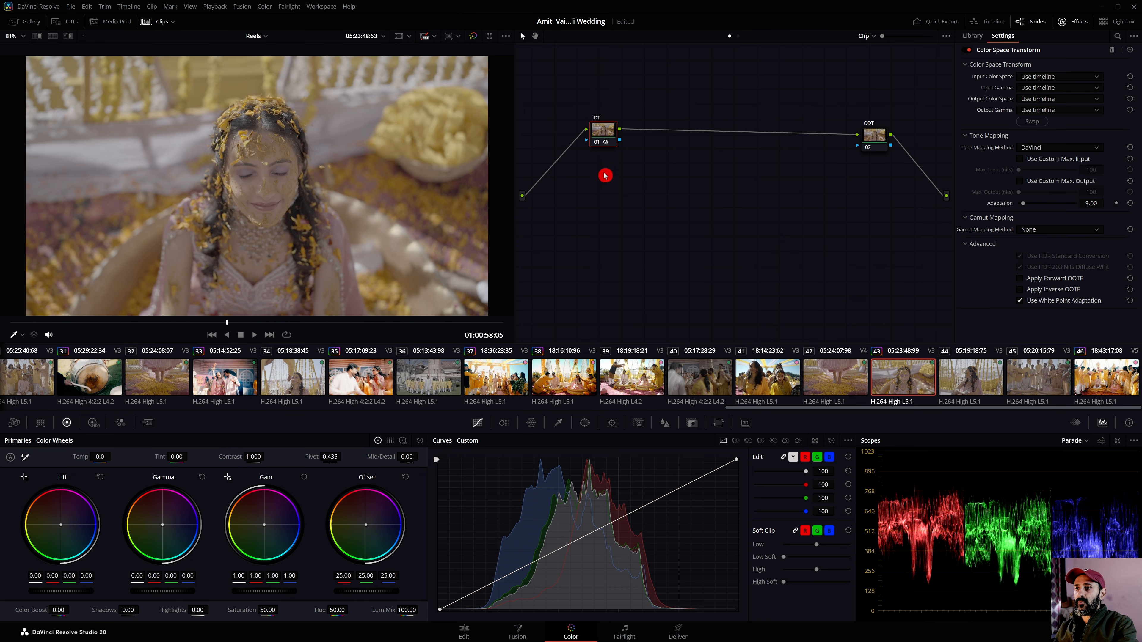
Set the IDT transform from Sony S-Gamut3.Cine and Sony S-Log3 to DaVinci Wide Gamut and DaVinci Intermediate, with tone mapping set to None
click(1053, 78)
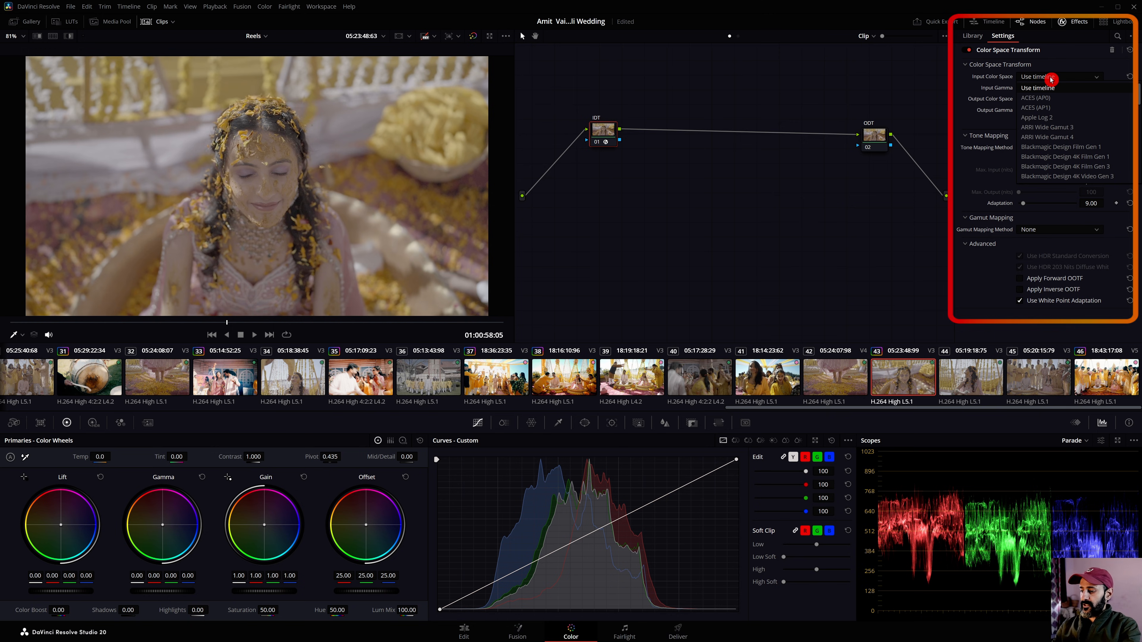
scroll(1061, 135, down, 10)
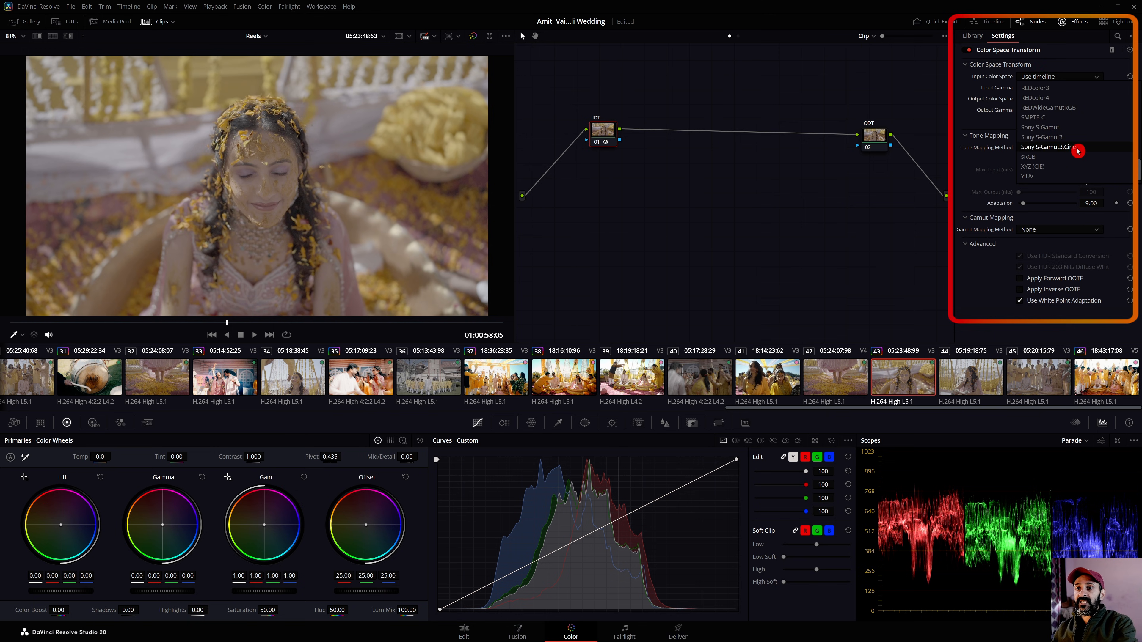
click(1083, 149)
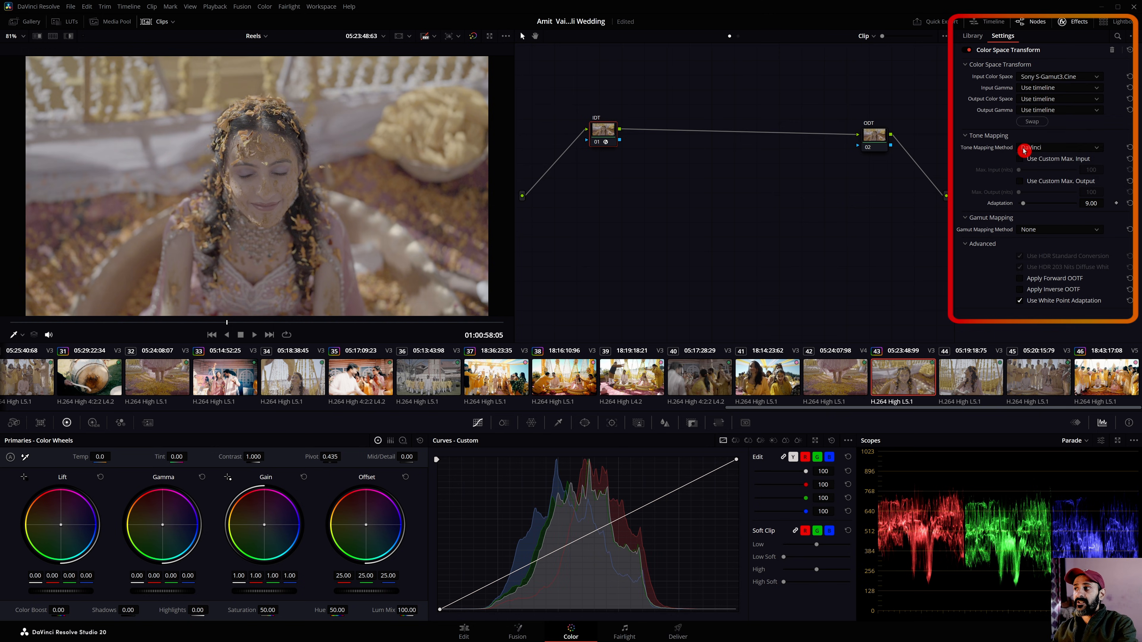
click(1061, 89)
scroll(1054, 178, down, 12)
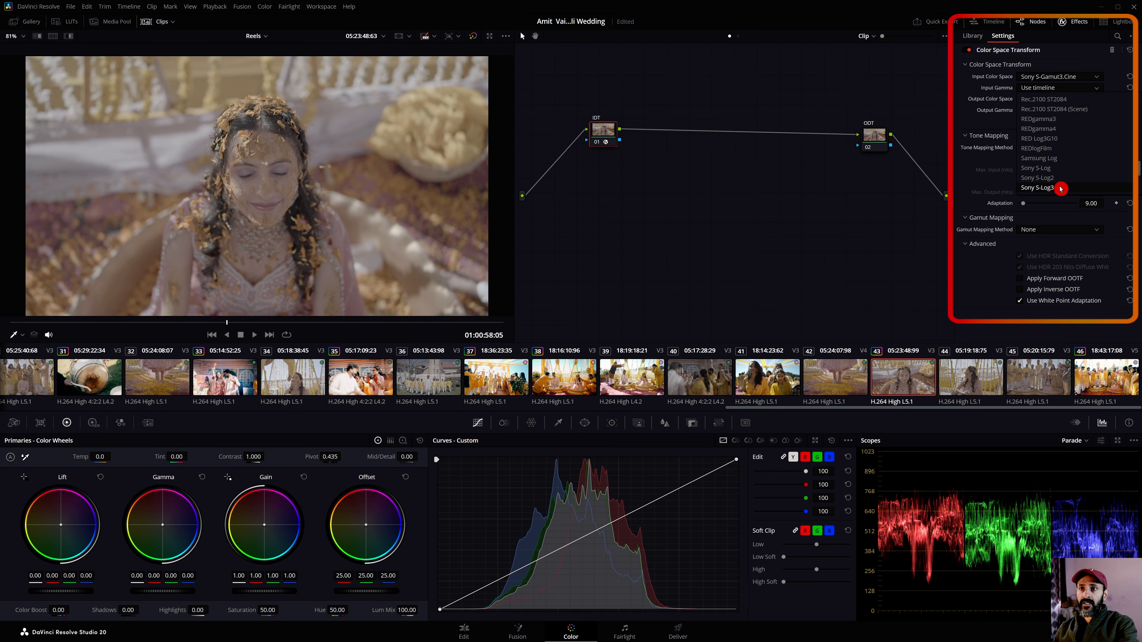
click(1060, 188)
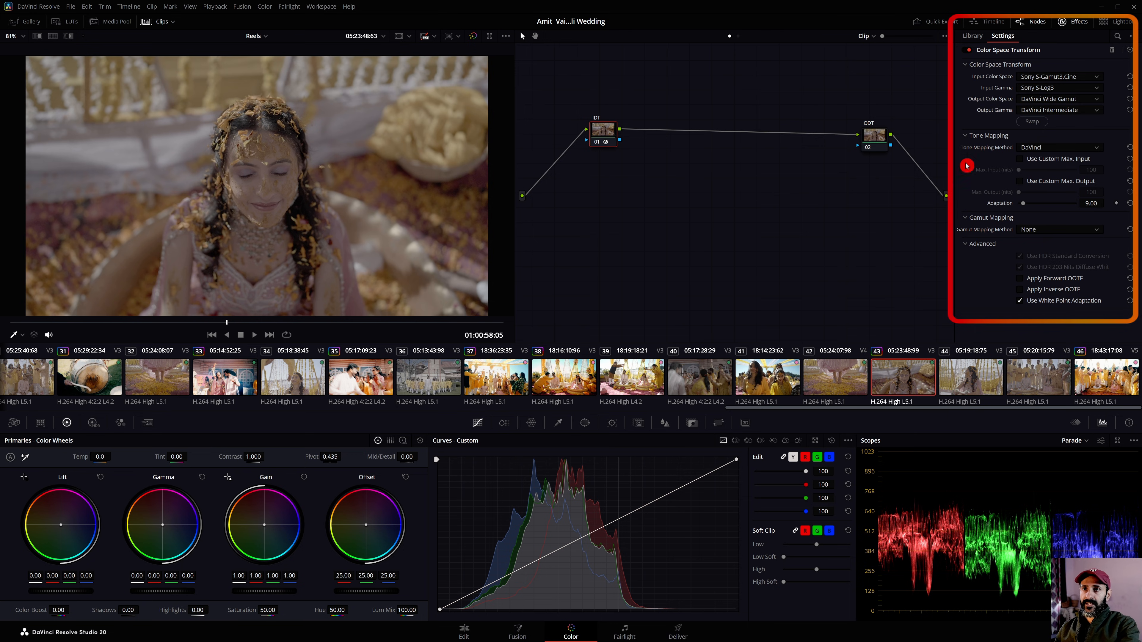
click(1047, 150)
click(1045, 161)
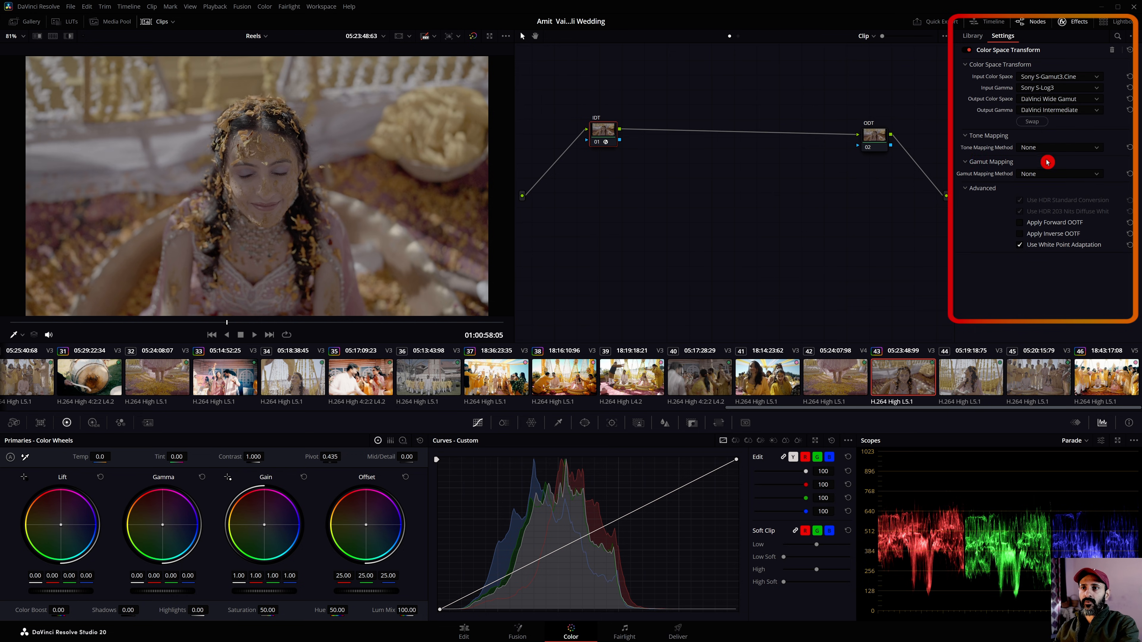
Apply a Color Space Transform to the ODT node with DaVinci Wide Gamut as input color space and DaVinci Intermediate as input gamma
drag(886, 138, 879, 137)
drag(1012, 256, 873, 138)
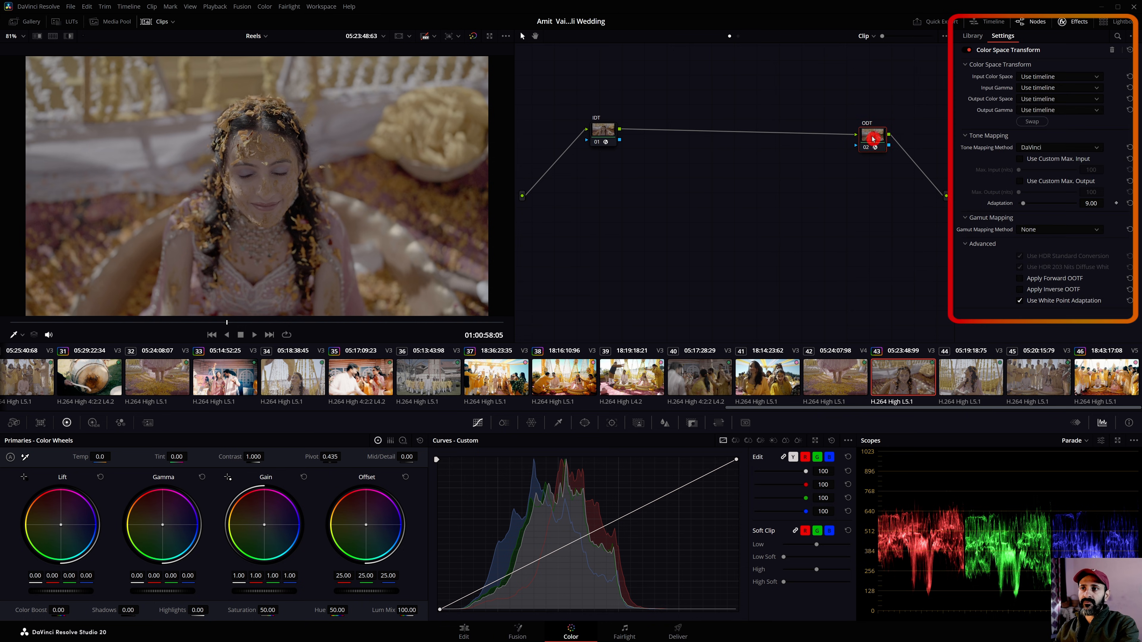
click(1051, 78)
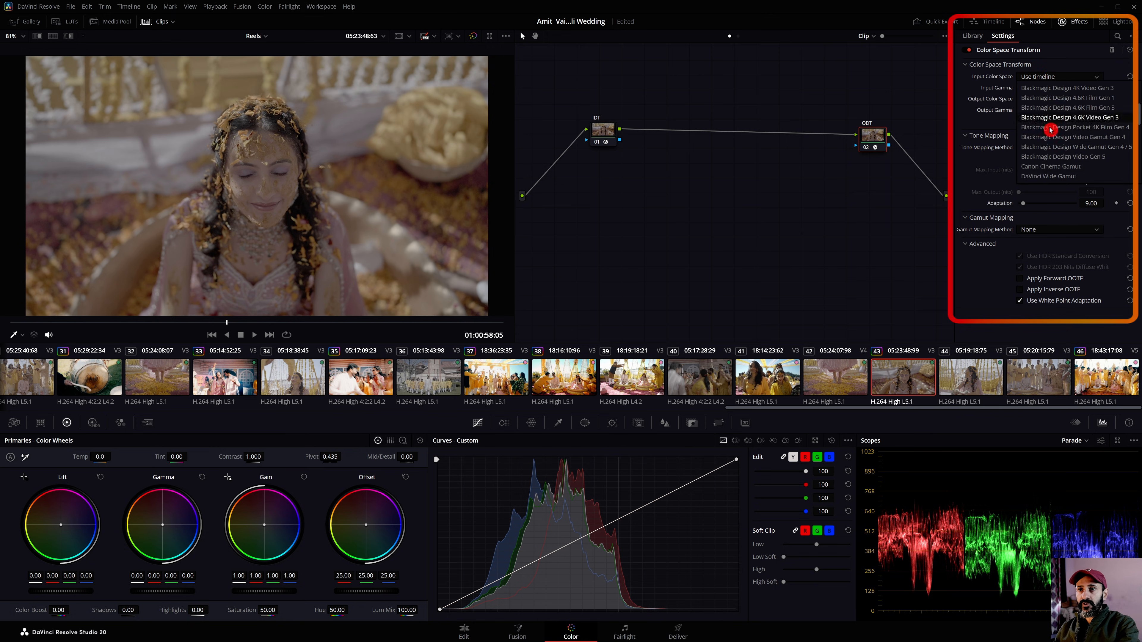
click(1051, 179)
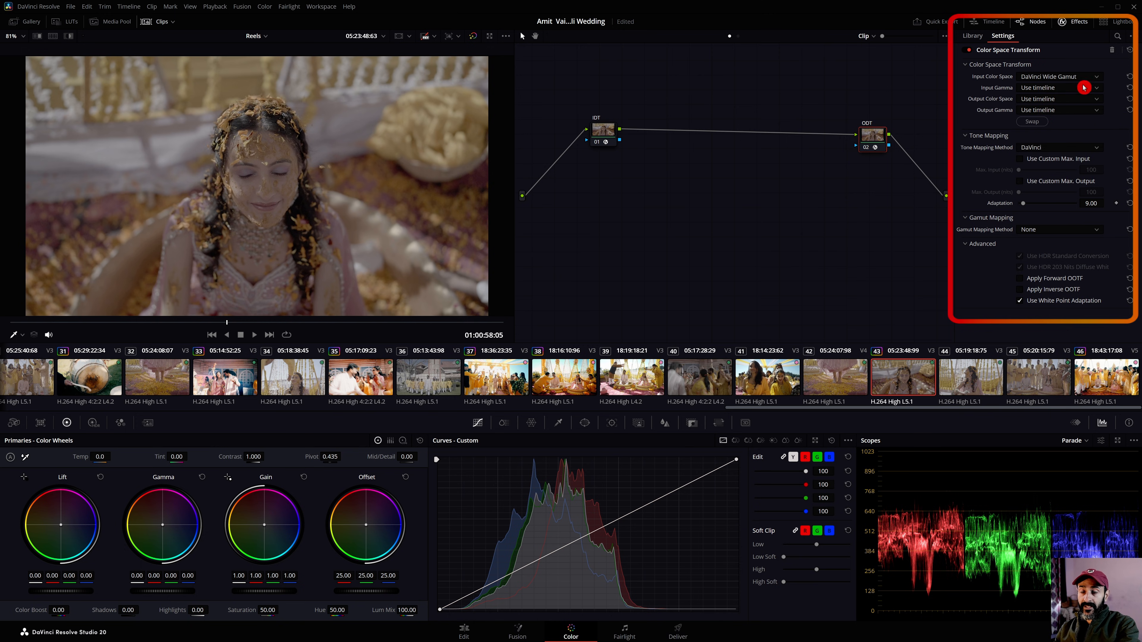
click(612, 128)
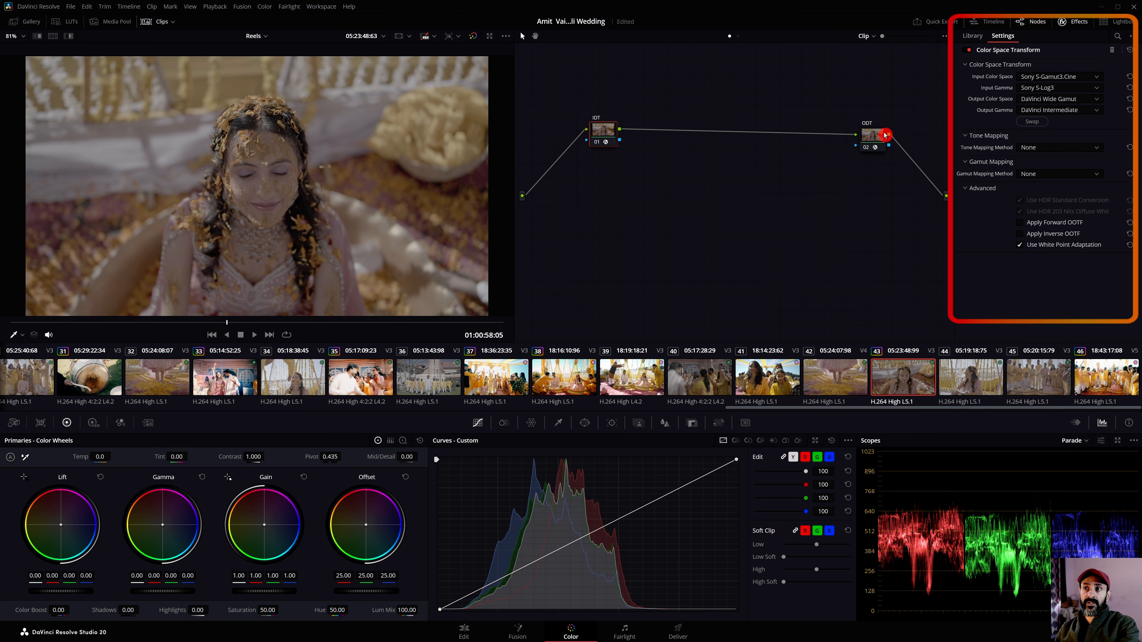
drag(885, 135, 888, 133)
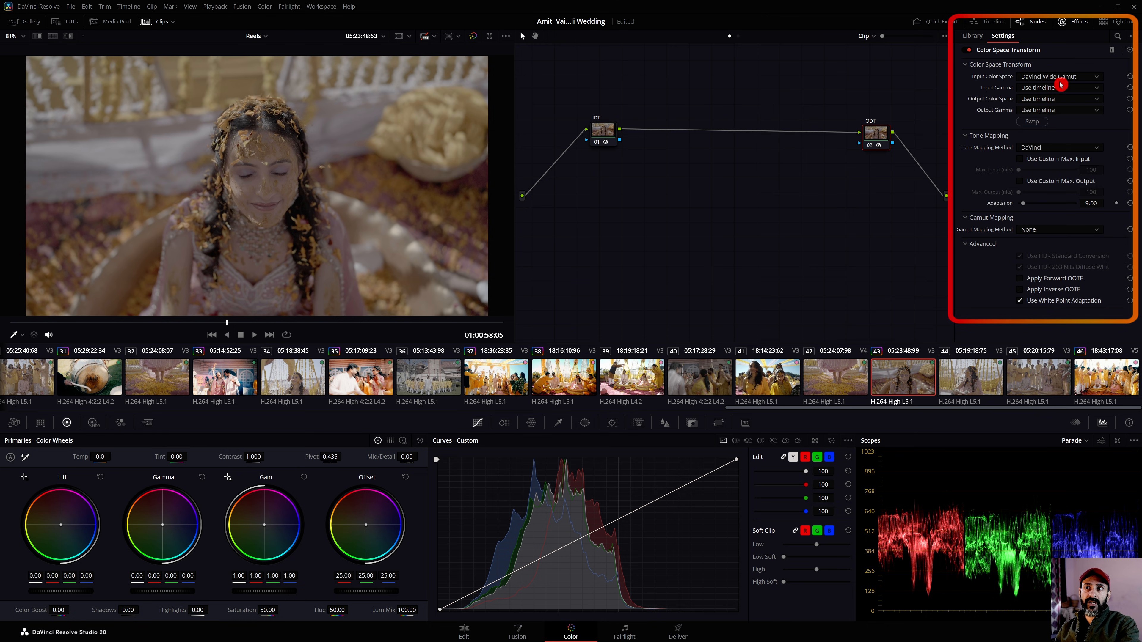
click(1054, 89)
scroll(1045, 168, down, 4)
click(1049, 188)
Set the ODT transform's output color space to Rec.709 and its output gamma to Gamma 2.2
click(1056, 100)
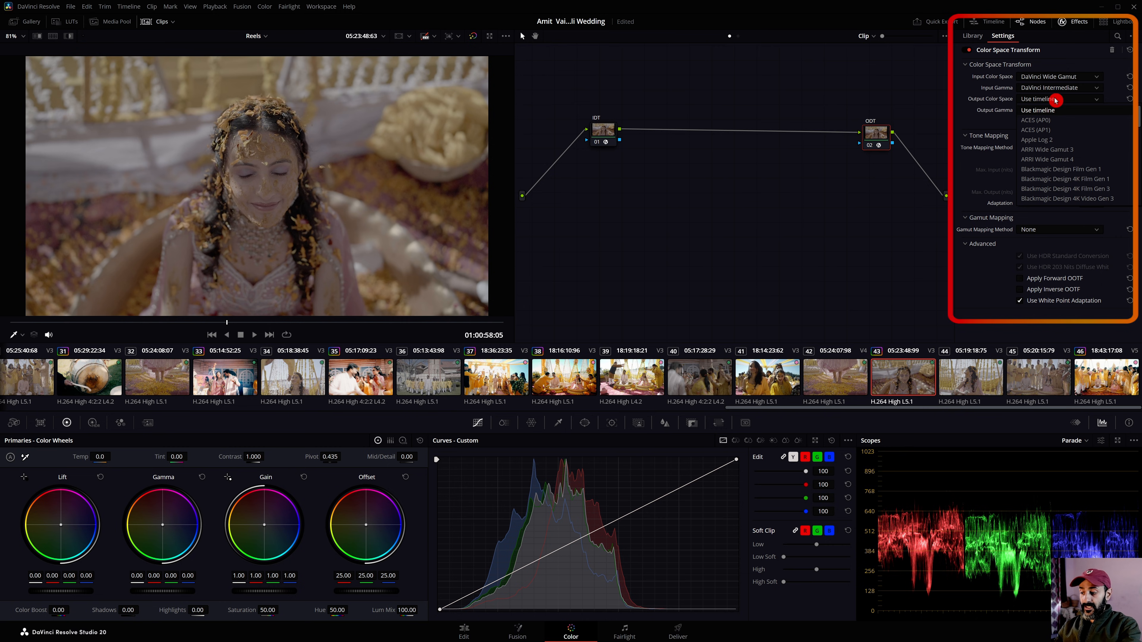
scroll(1033, 173, down, 5)
click(1038, 196)
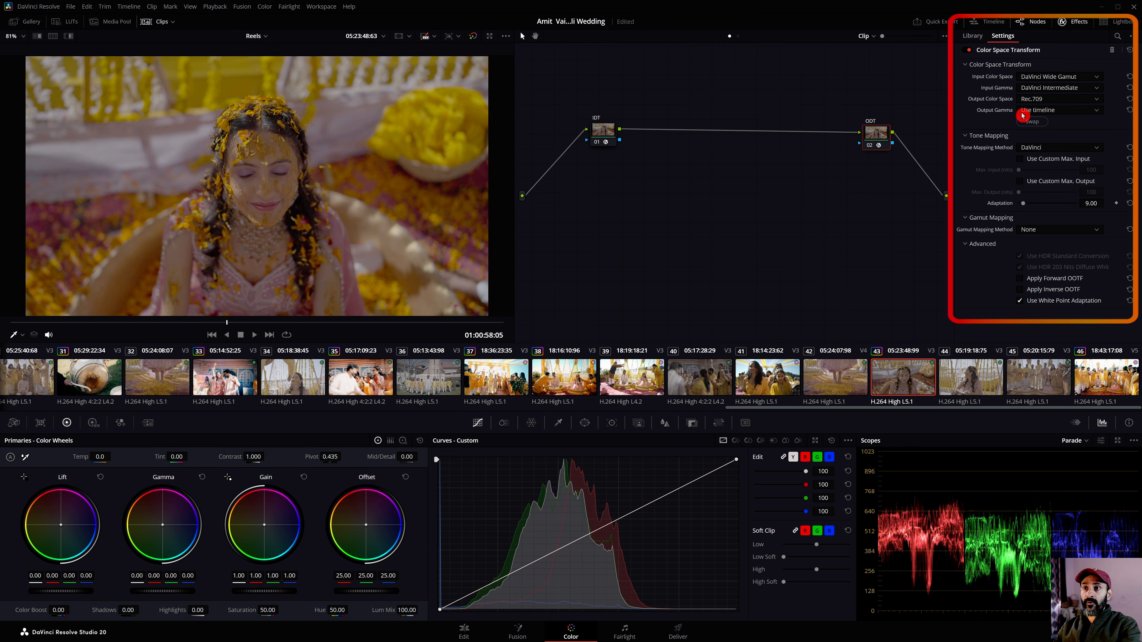
click(1052, 110)
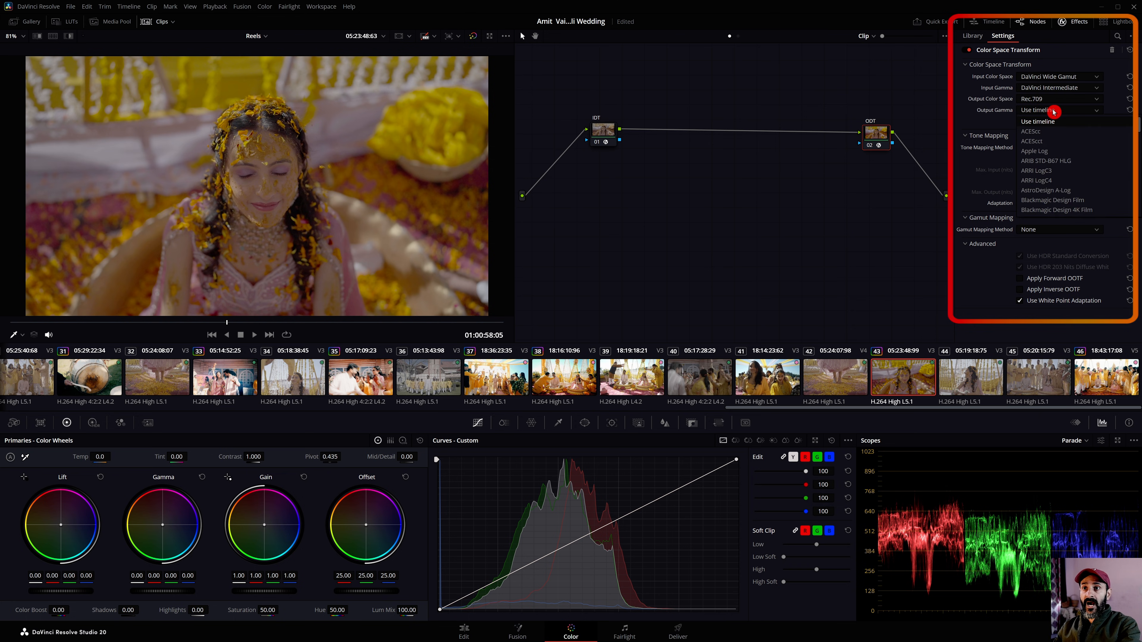
scroll(1053, 117, down, 6)
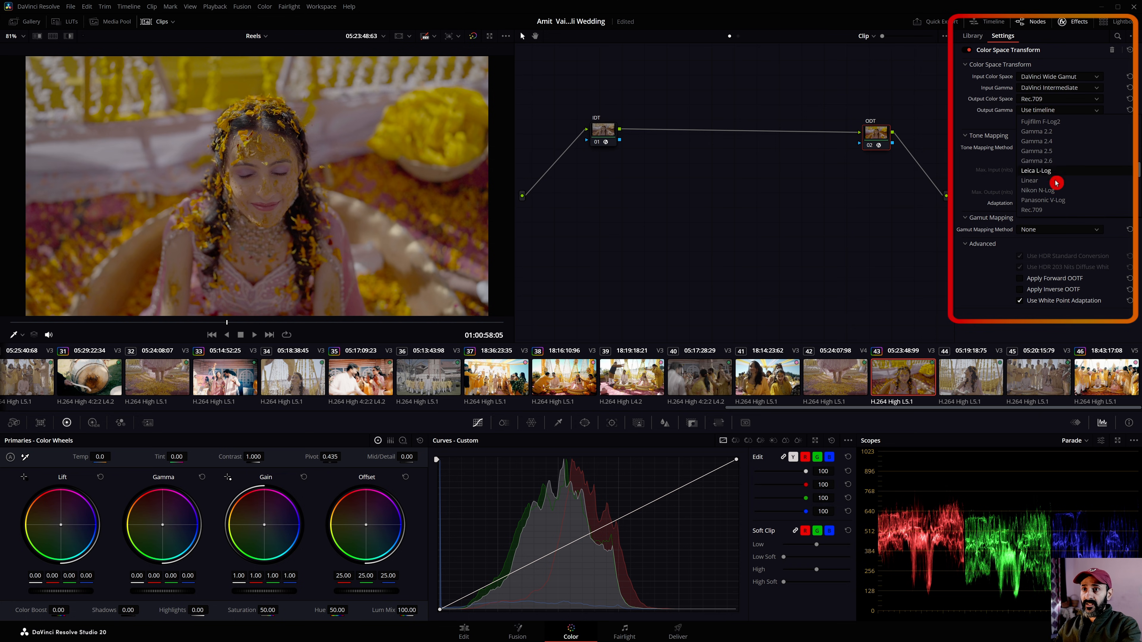
click(1063, 133)
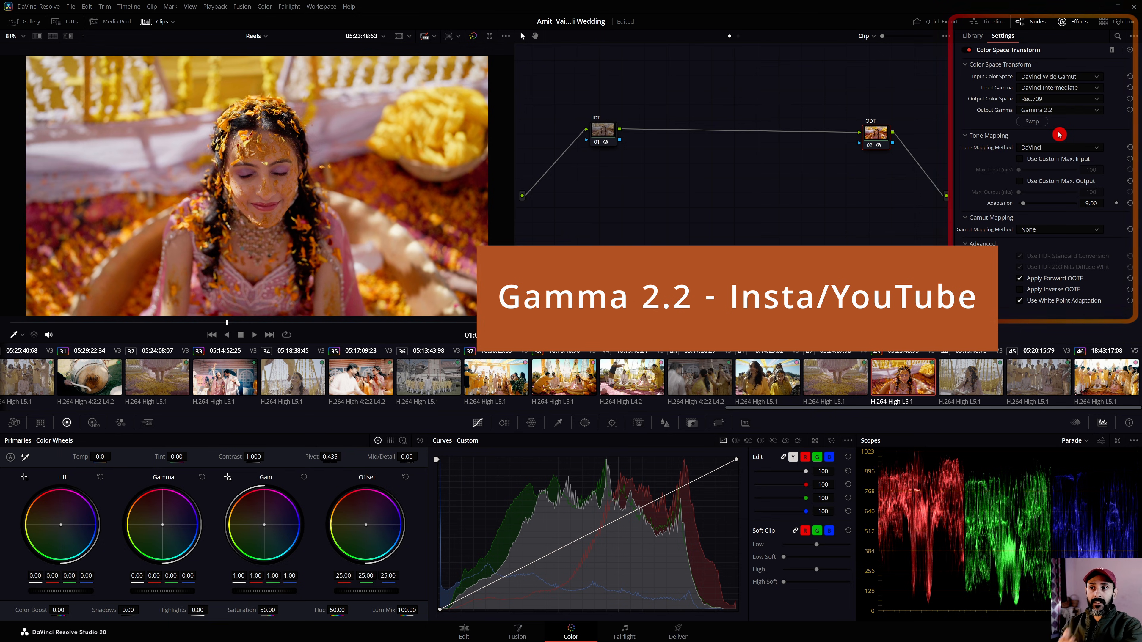
Add four serial nodes between IDT and ODT and arrange them in a row above the IDT node
drag(603, 129, 592, 128)
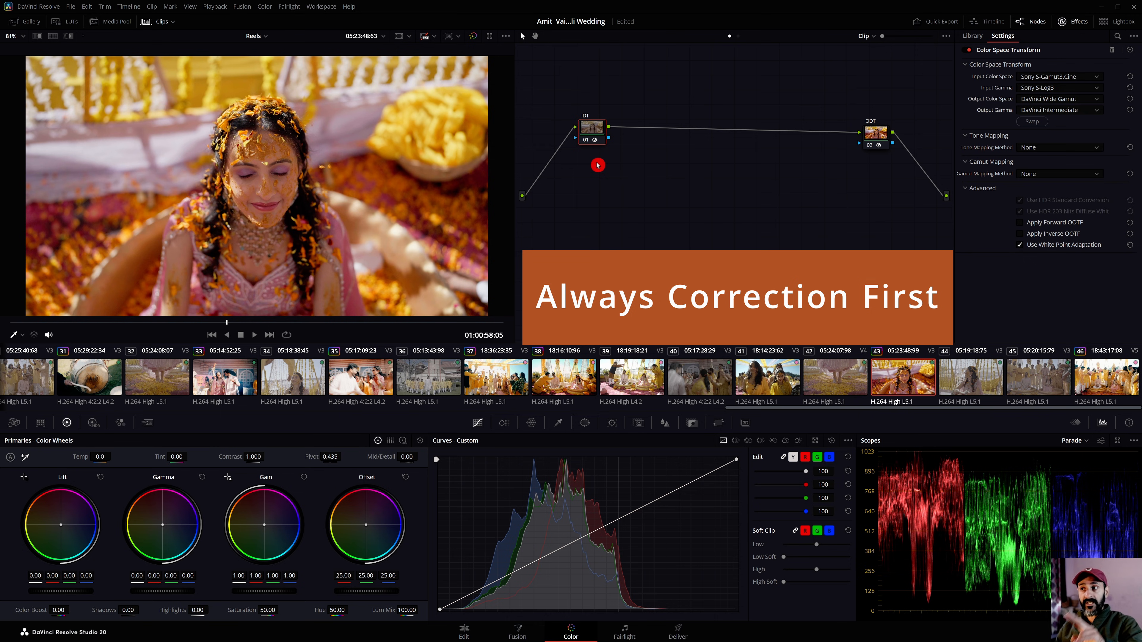
key(alt+s)
key(alt+s)
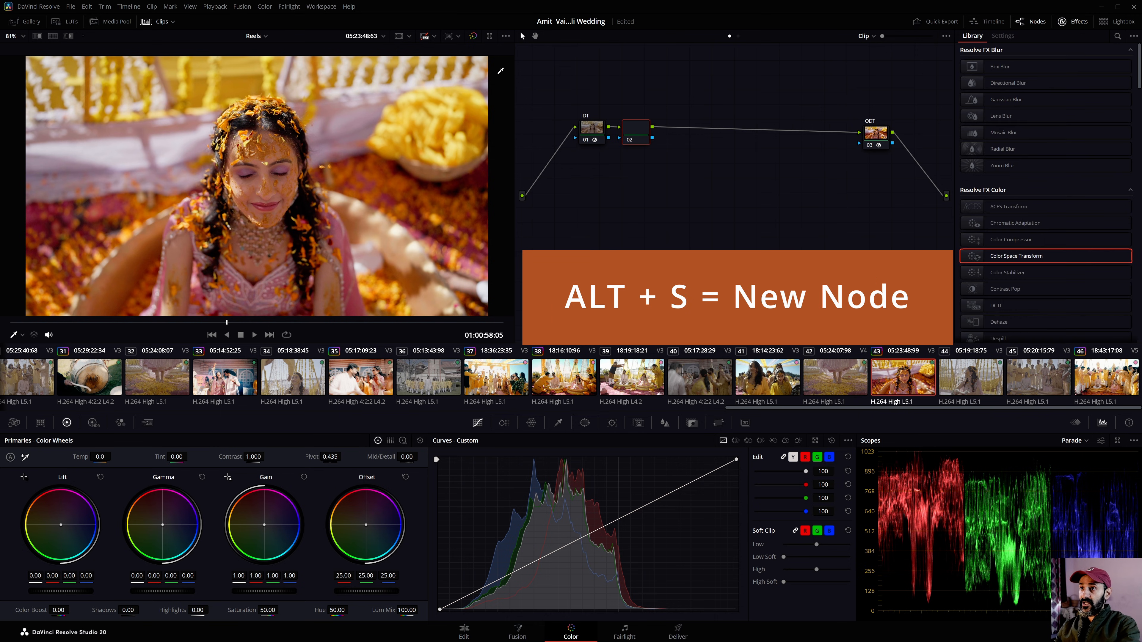
key(alt+s)
key(alt+s)
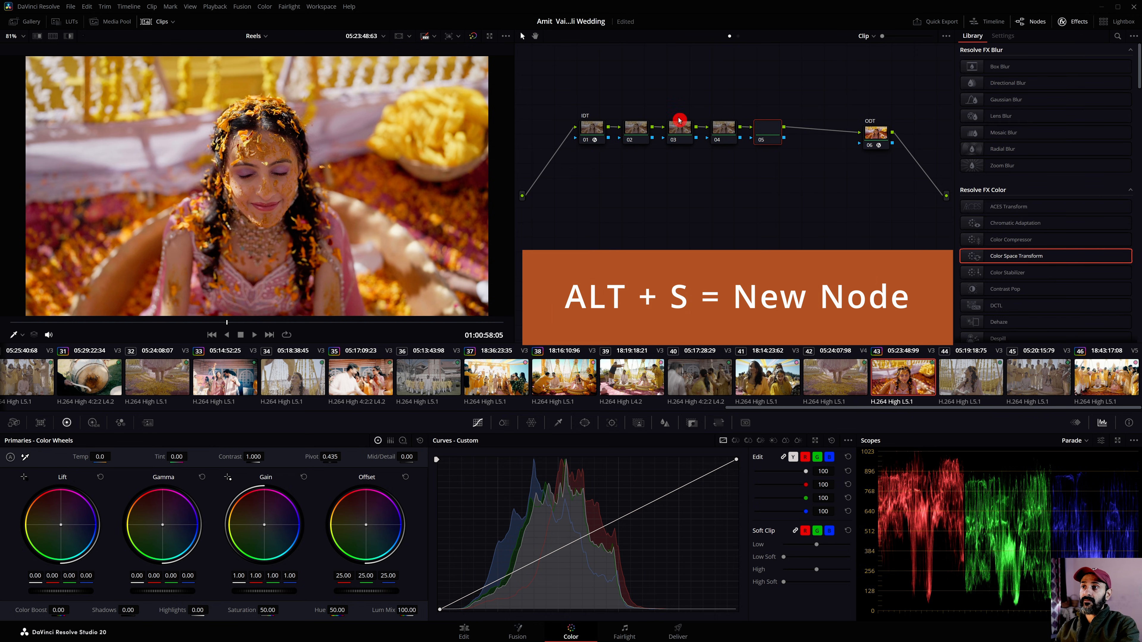
drag(720, 159, 767, 101)
drag(563, 84, 739, 137)
Label the first two nodes following the IDT node EXP and WB
click(607, 130)
right_click(607, 131)
click(630, 149)
text(EX)
text(P)
right_click(647, 131)
click(667, 148)
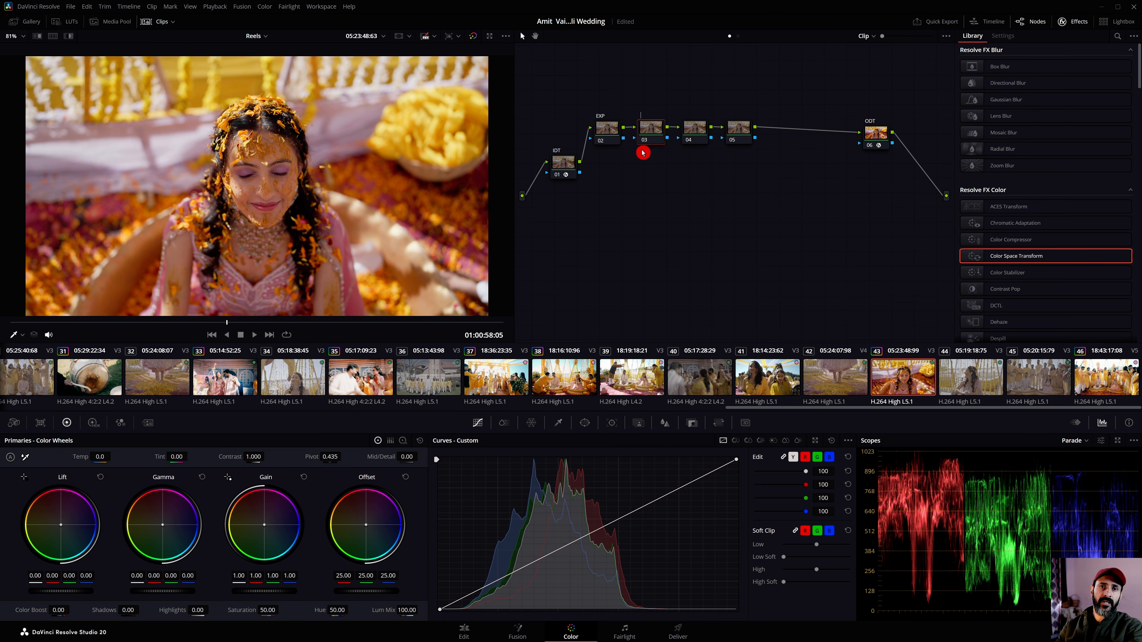
right_click(650, 131)
click(669, 153)
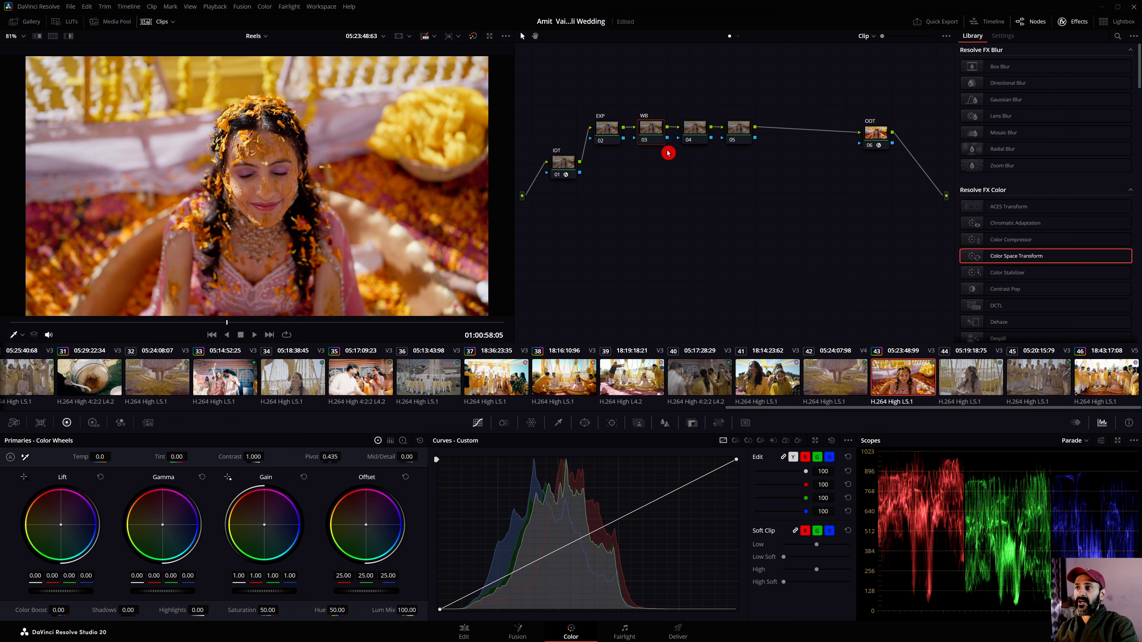
Label the remaining two new nodes CONT and SAT, and shift the row of four correction nodes slightly upward
click(694, 128)
right_click(699, 131)
click(719, 149)
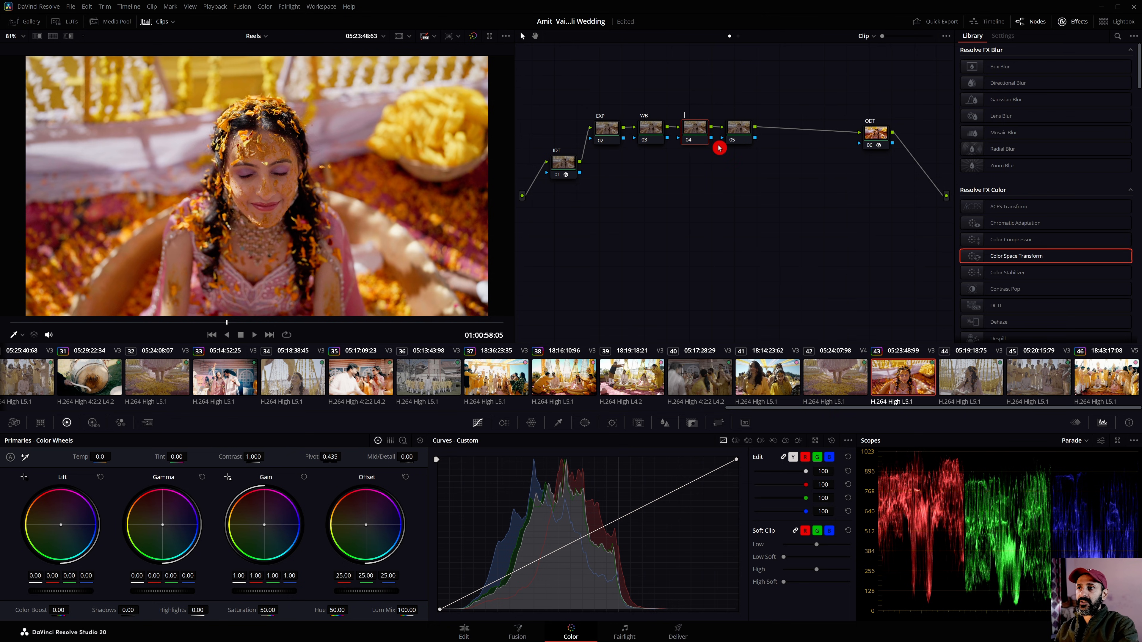
click(739, 129)
right_click(739, 129)
click(756, 144)
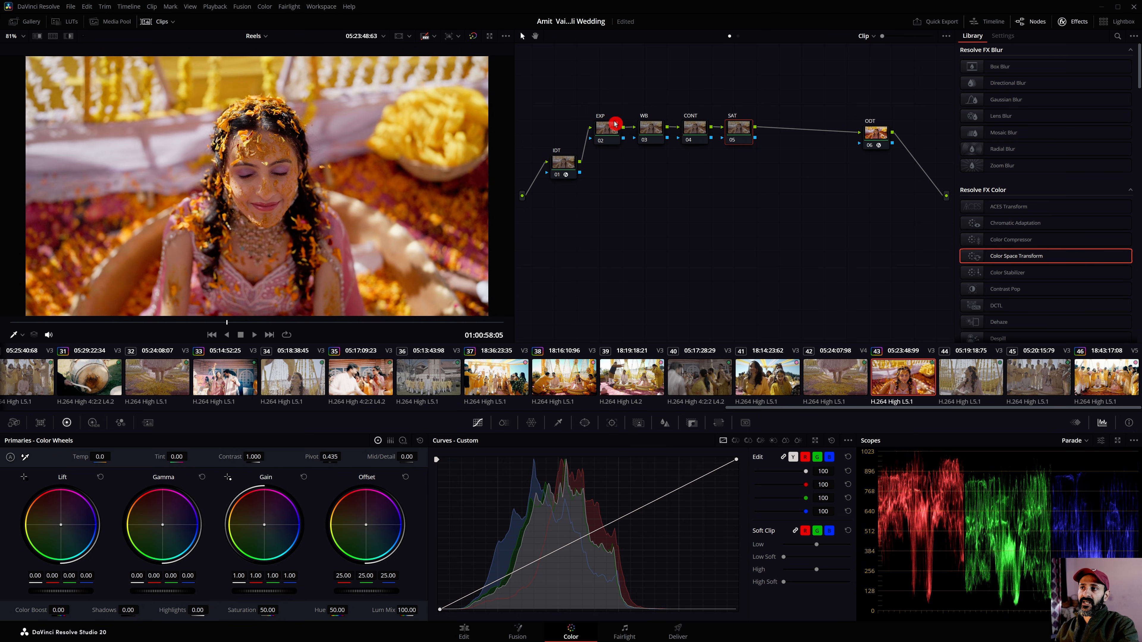
drag(594, 110, 741, 126)
click(688, 161)
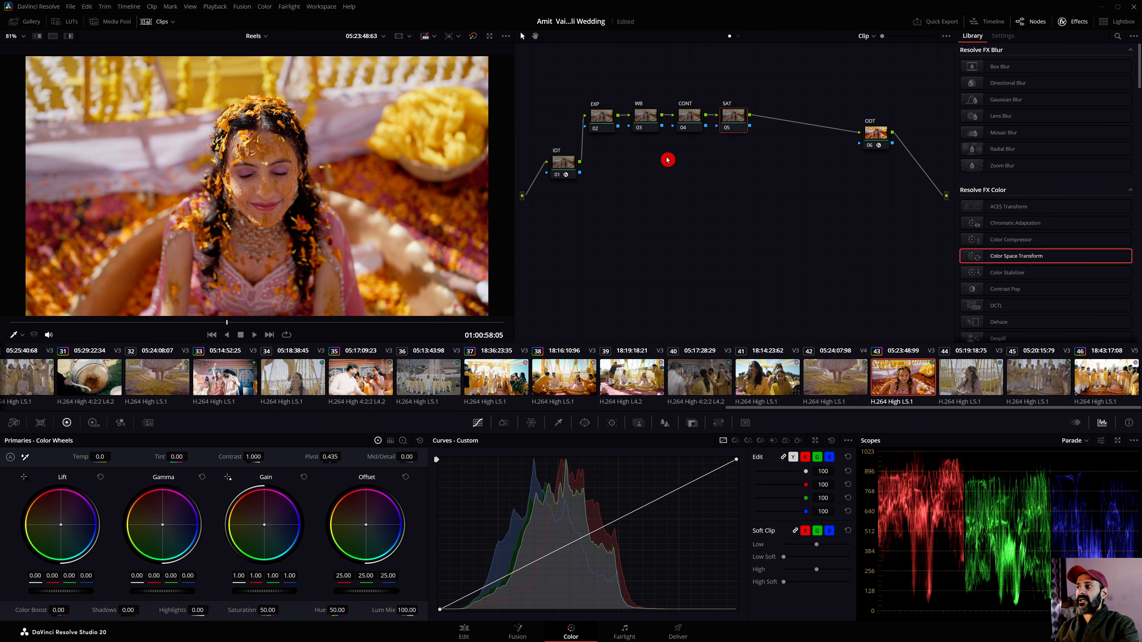
Try an Offset of 29.00 on the EXP node, reset it, and raise the HDR Global exposure to 0.51 instead
click(599, 120)
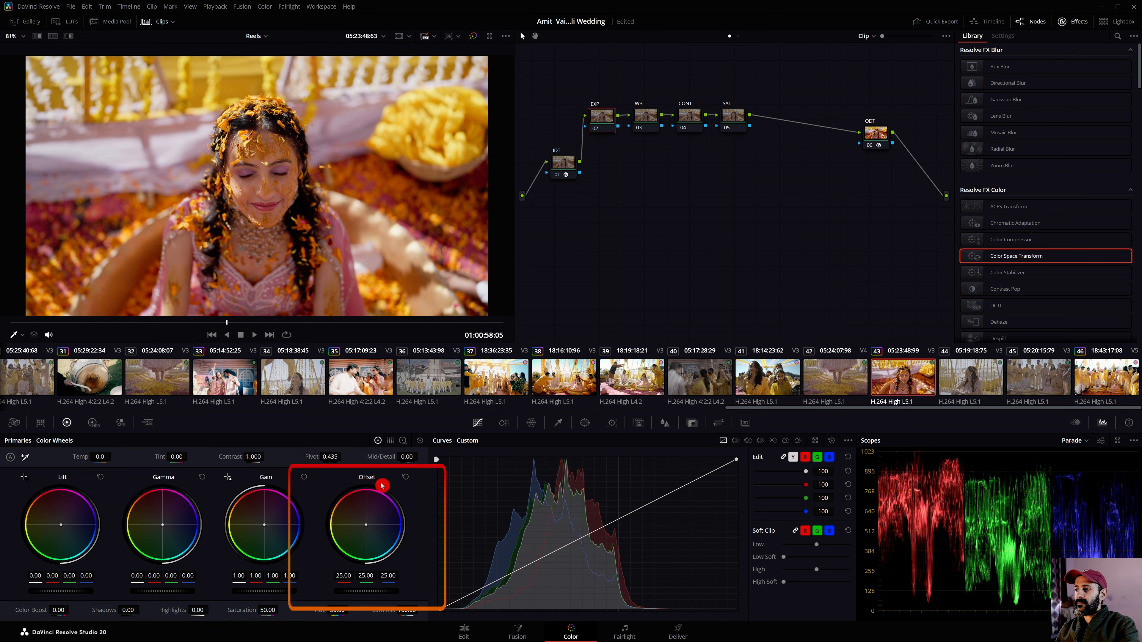
drag(361, 595, 366, 597)
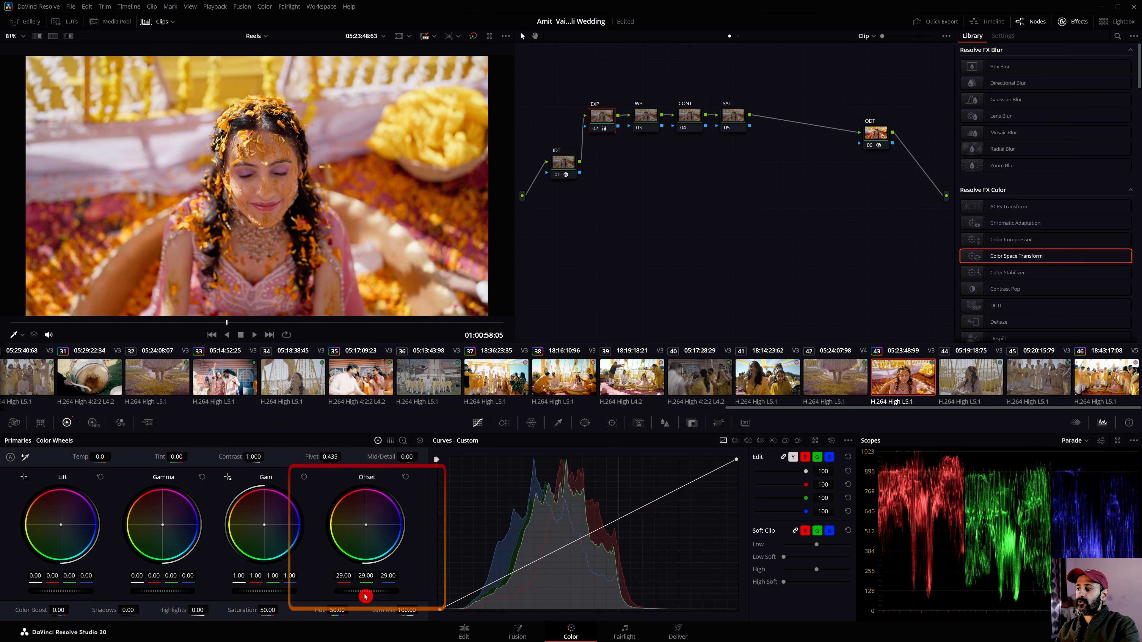
click(406, 476)
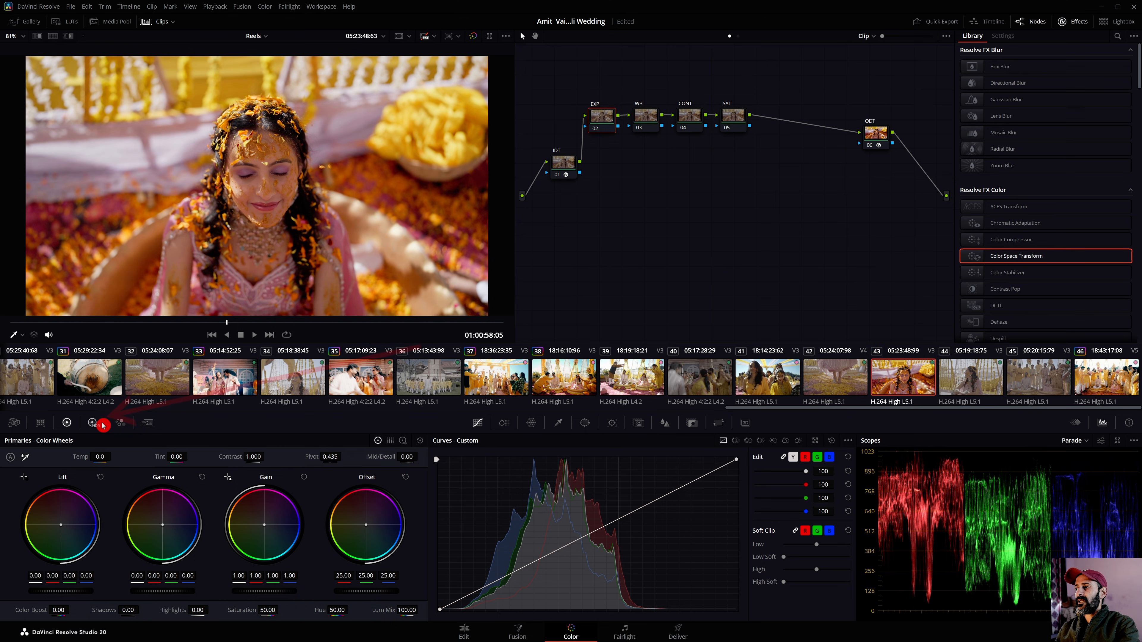
click(93, 422)
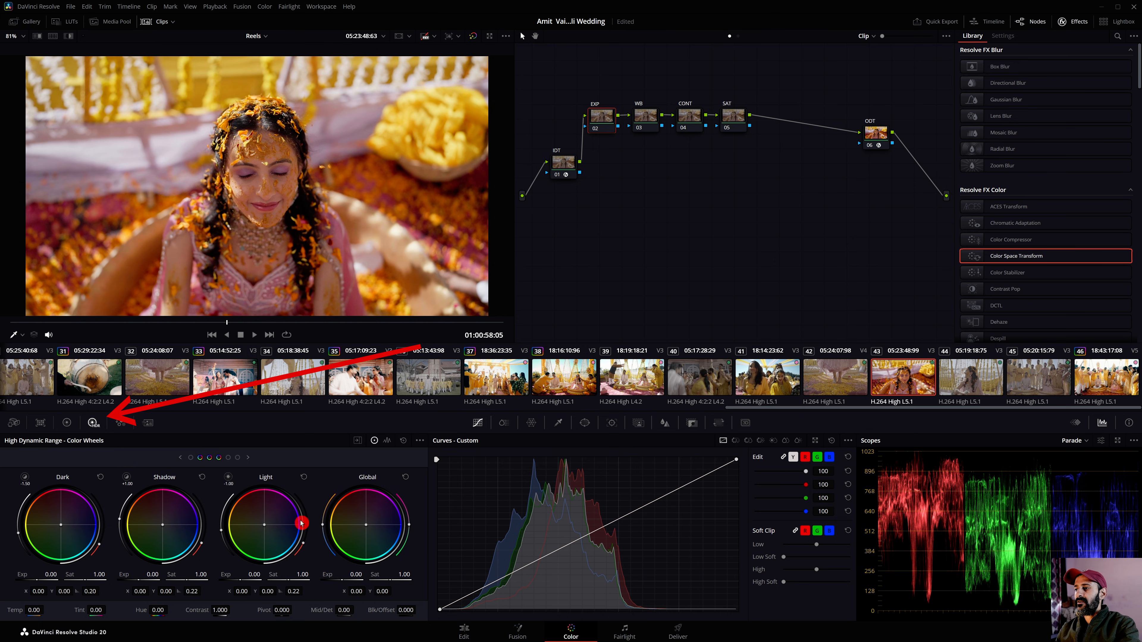
drag(356, 575, 359, 575)
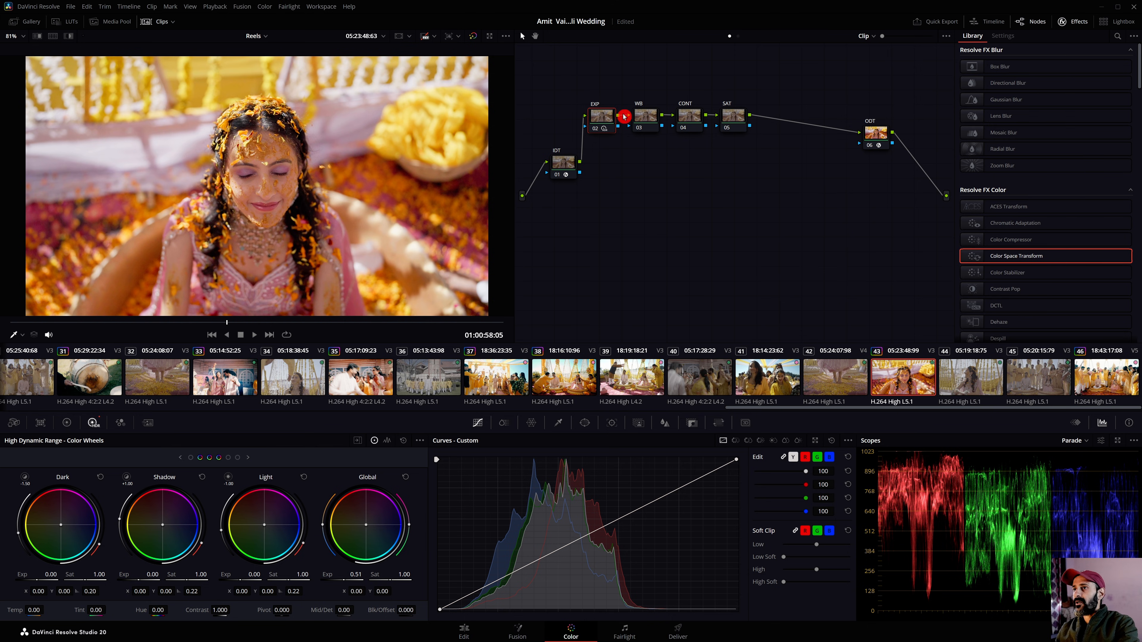
Set the CONT node's contrast to 1.110 and its pivot to 0.319 in the primaries
click(691, 114)
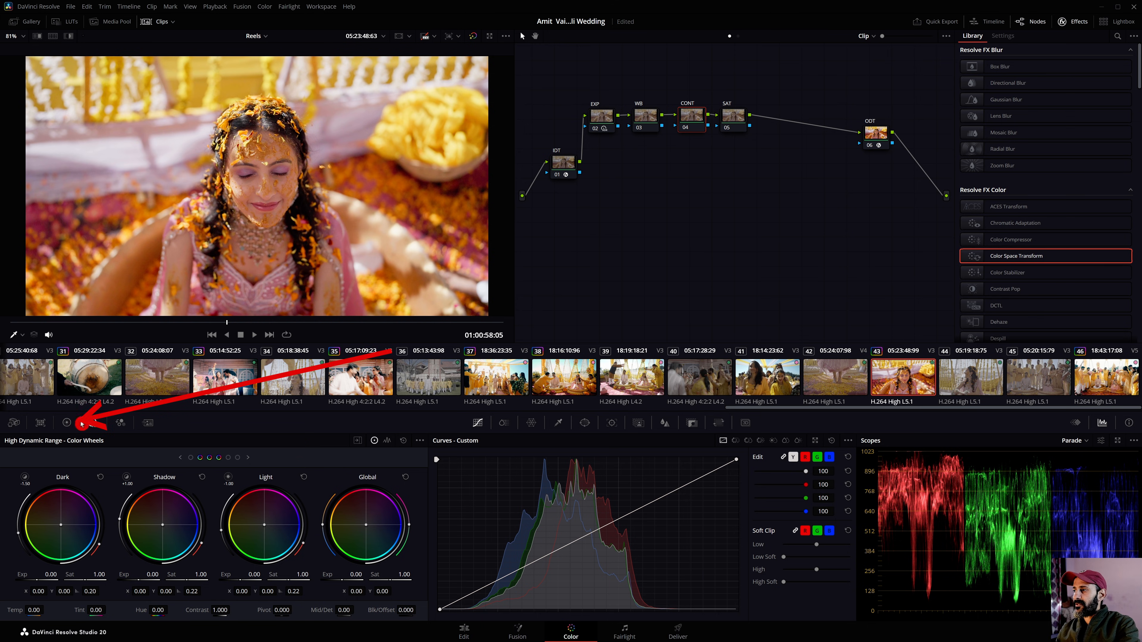
click(66, 422)
drag(229, 455, 258, 456)
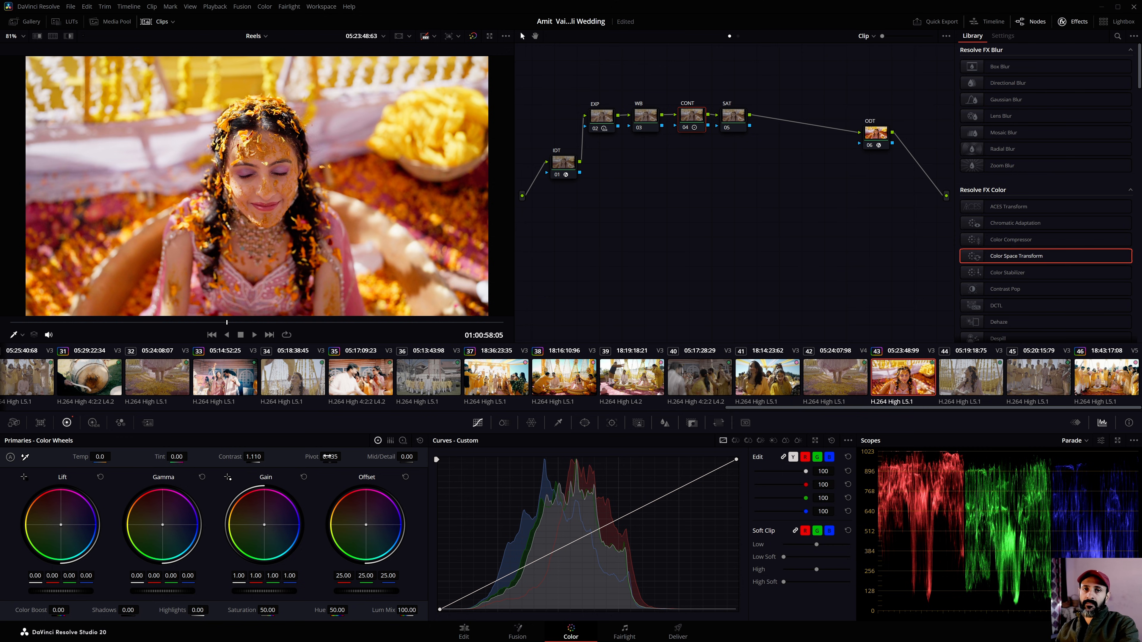
drag(351, 456, 343, 456)
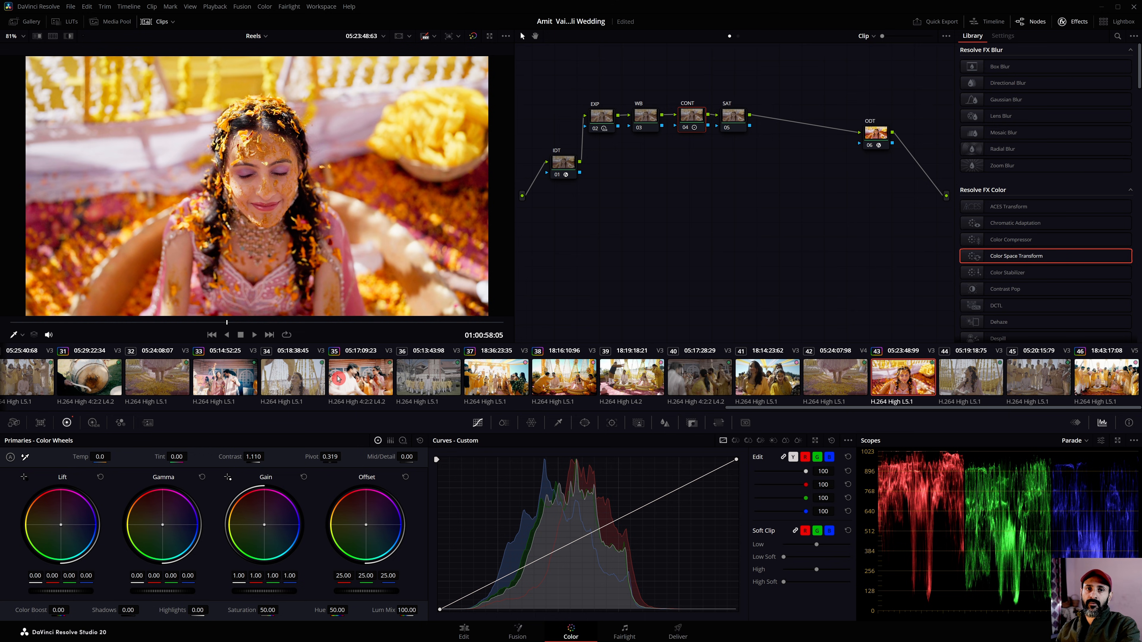
Set the WB node's gamma to Linear
click(647, 116)
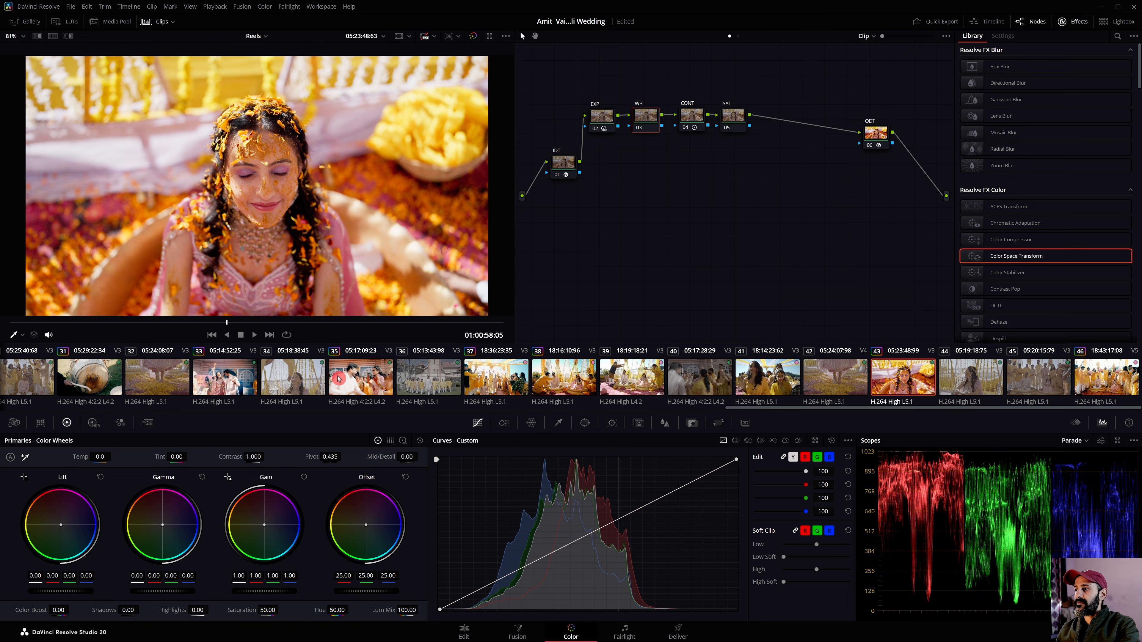
right_click(644, 116)
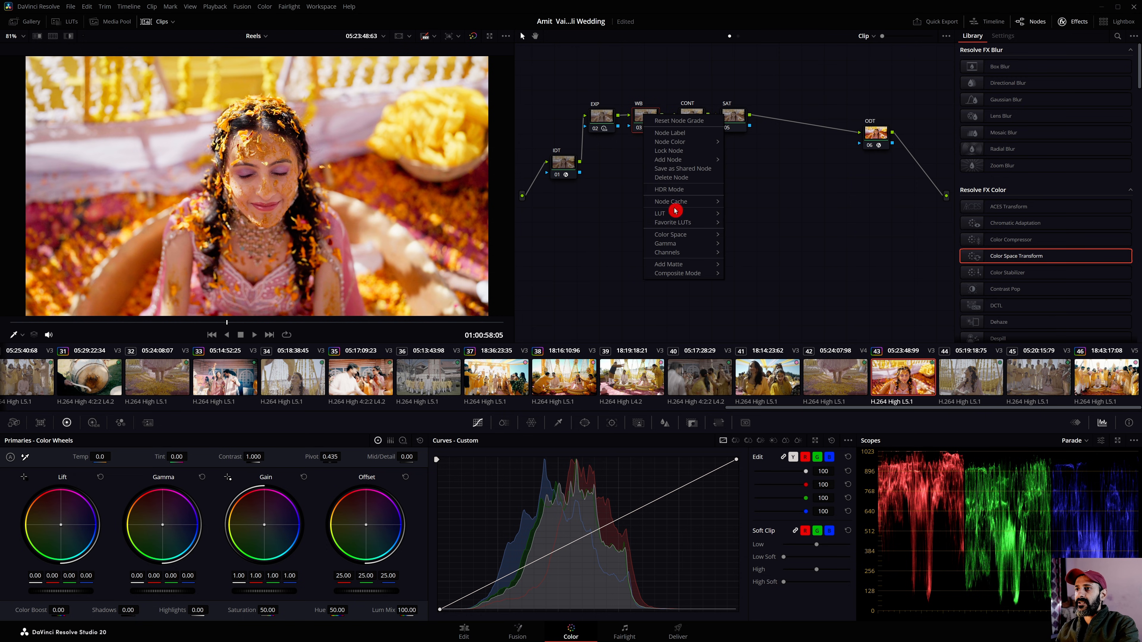
mouse_move(676, 244)
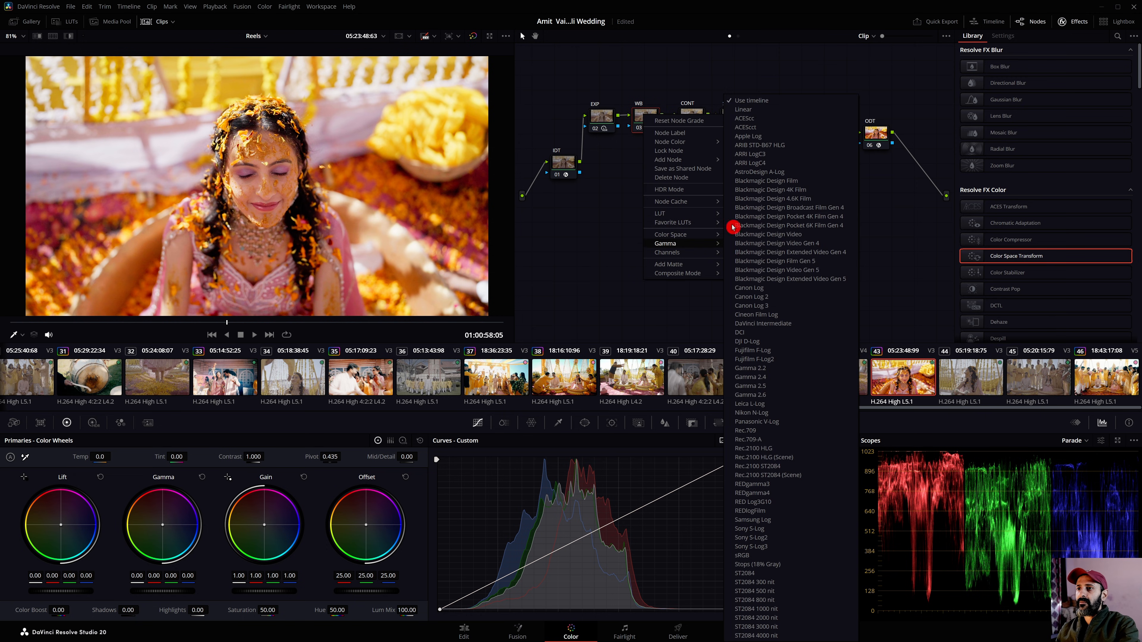
click(759, 110)
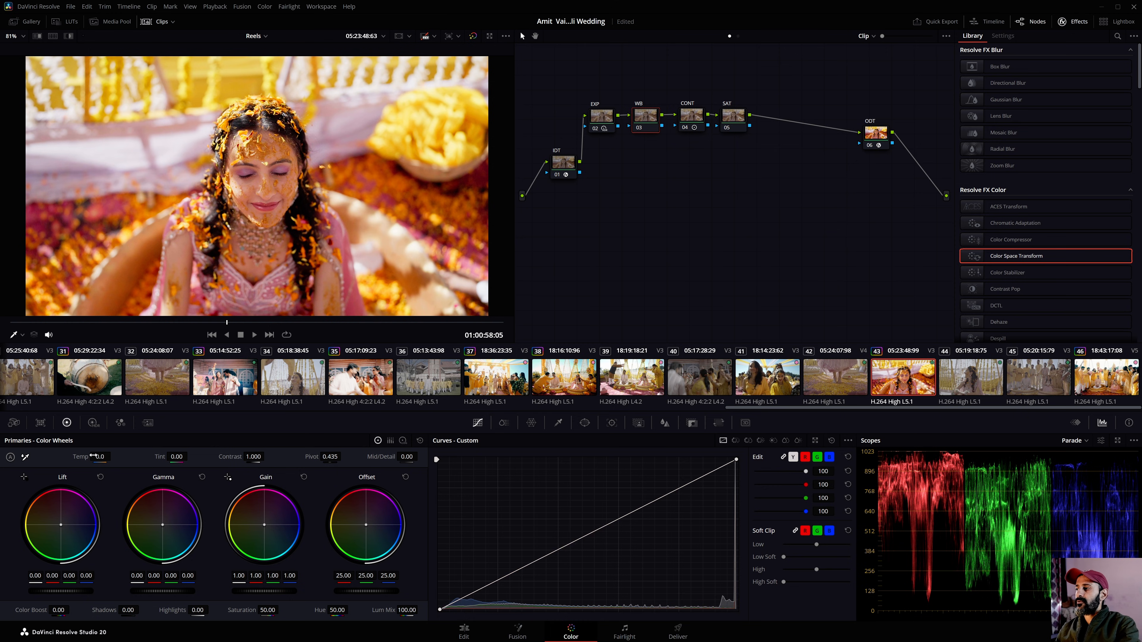
Balance the WB node with the Gain color wheel, ending at red 0.90, green 1.03 and blue 1.01
mouse_move(95, 457)
mouse_down()
mouse_move(113, 456)
mouse_move(84, 456)
mouse_move(96, 457)
mouse_up()
drag(643, 118, 646, 117)
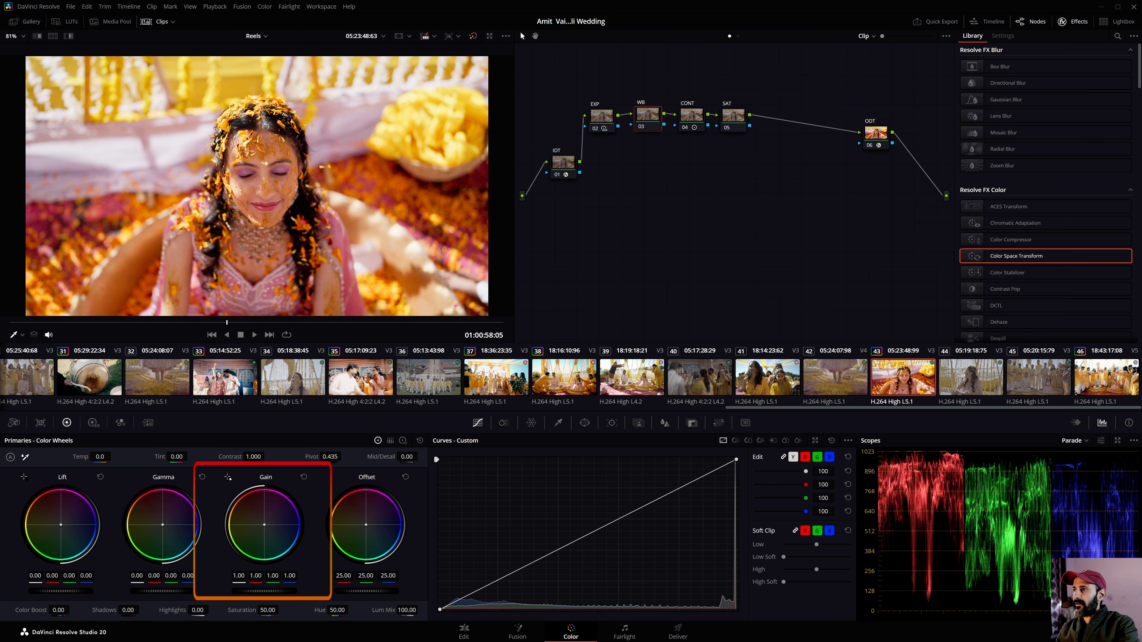
drag(264, 525, 264, 512)
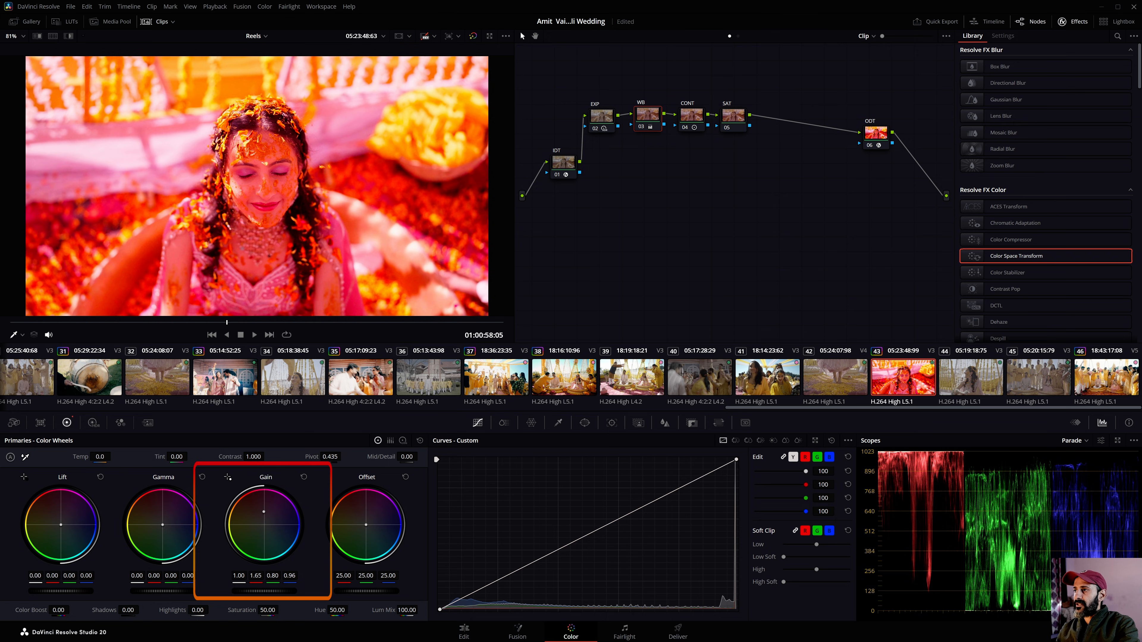
drag(264, 511, 264, 527)
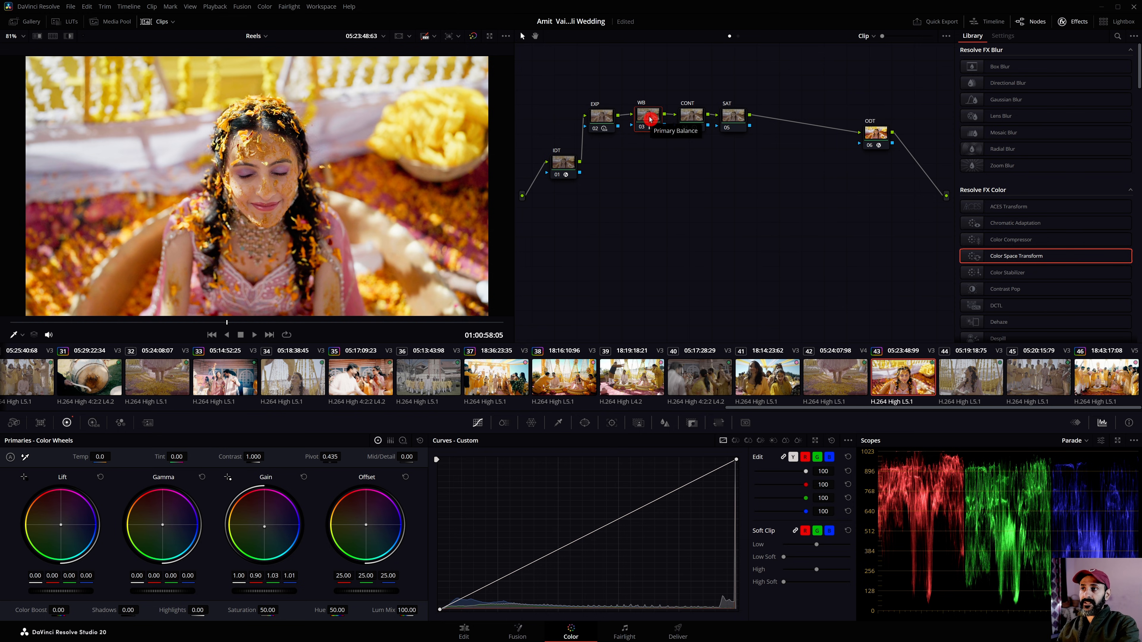
Toggle the WB node off and on to compare the image before and after the white balance
drag(649, 119, 649, 118)
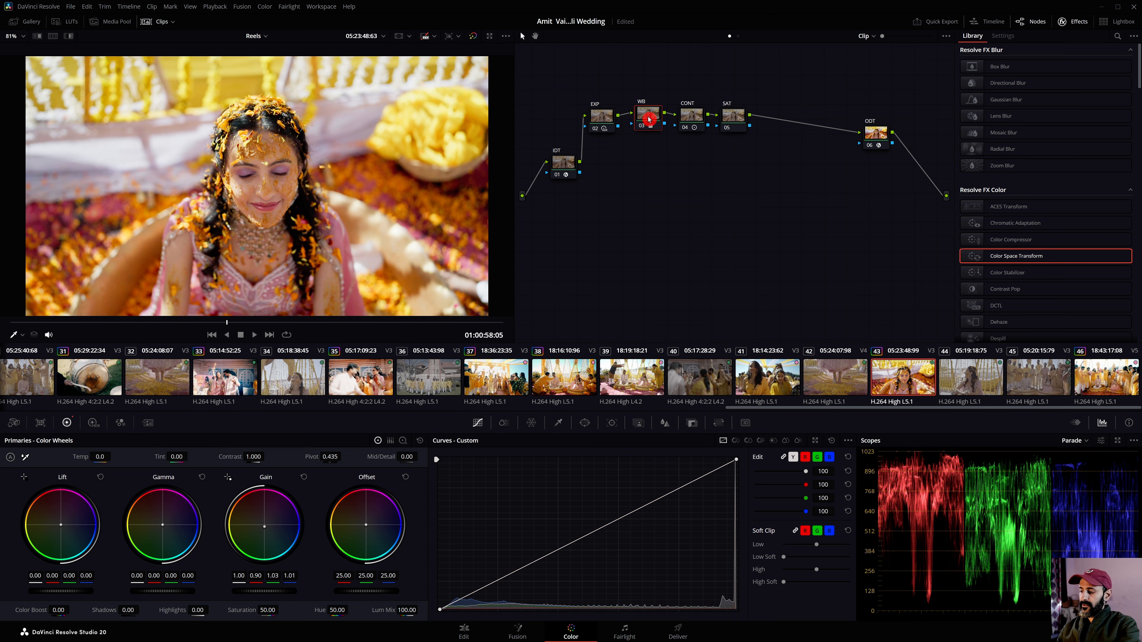
key(ctrl+d)
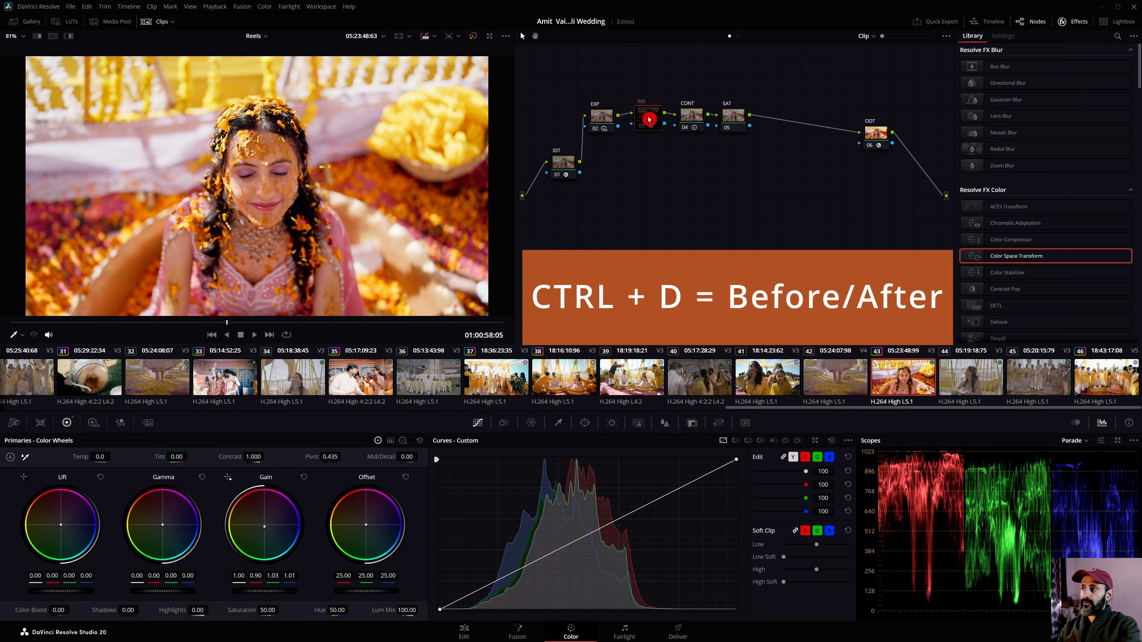
key(ctrl+d)
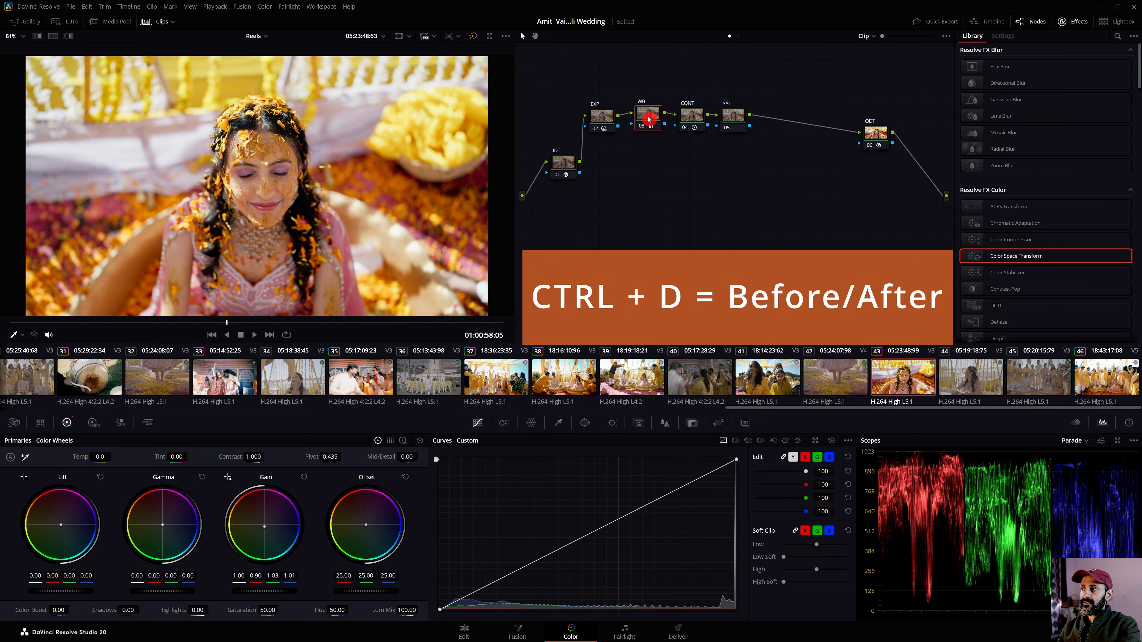
key(ctrl+d)
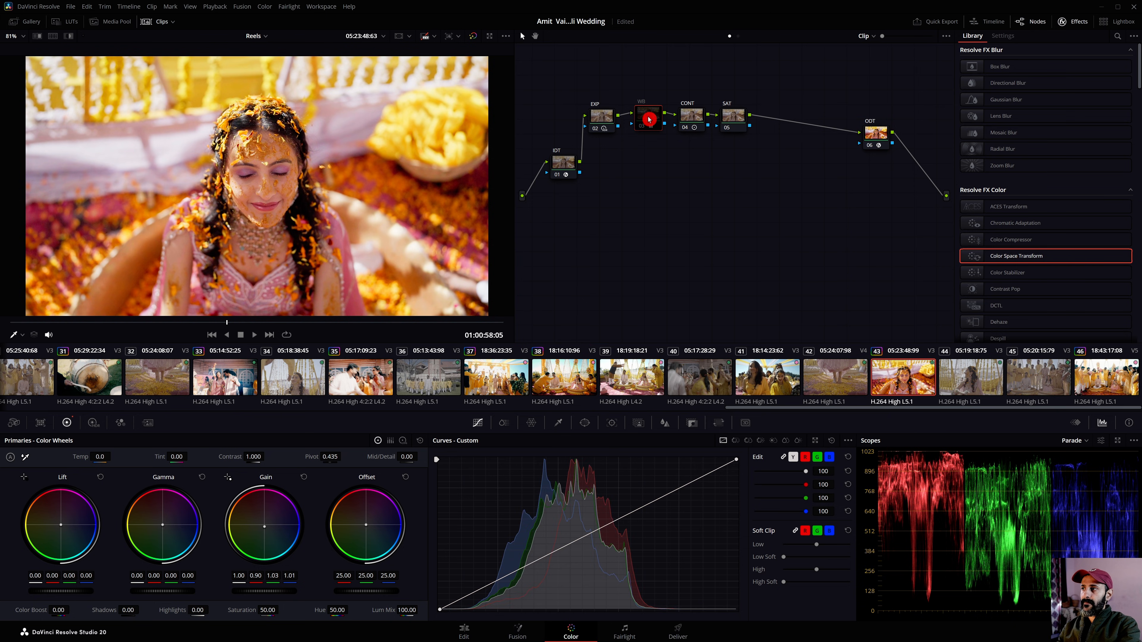
key(ctrl+d)
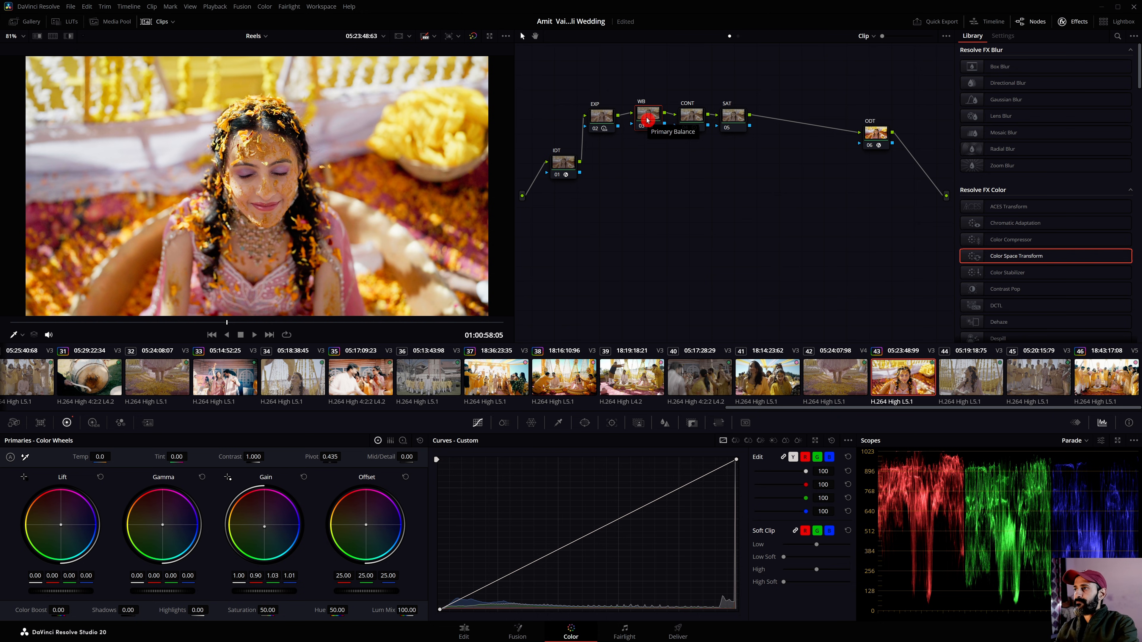
Add midtone and shadow control points to the CONT node's custom curve and lower the shadow end slightly
click(603, 116)
click(690, 115)
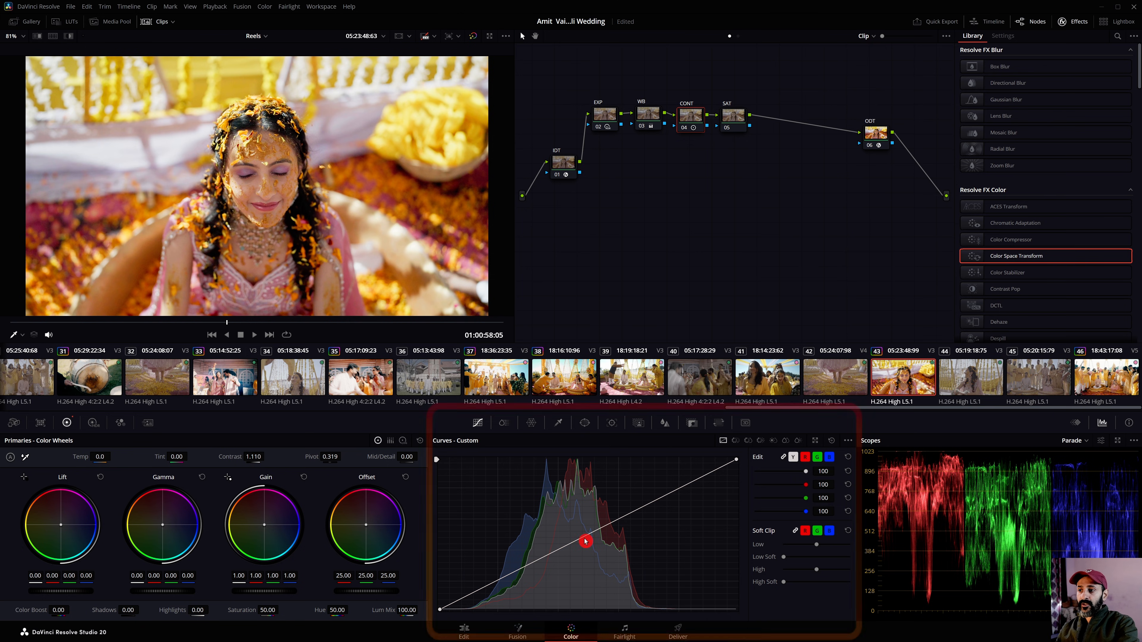
click(501, 582)
click(498, 582)
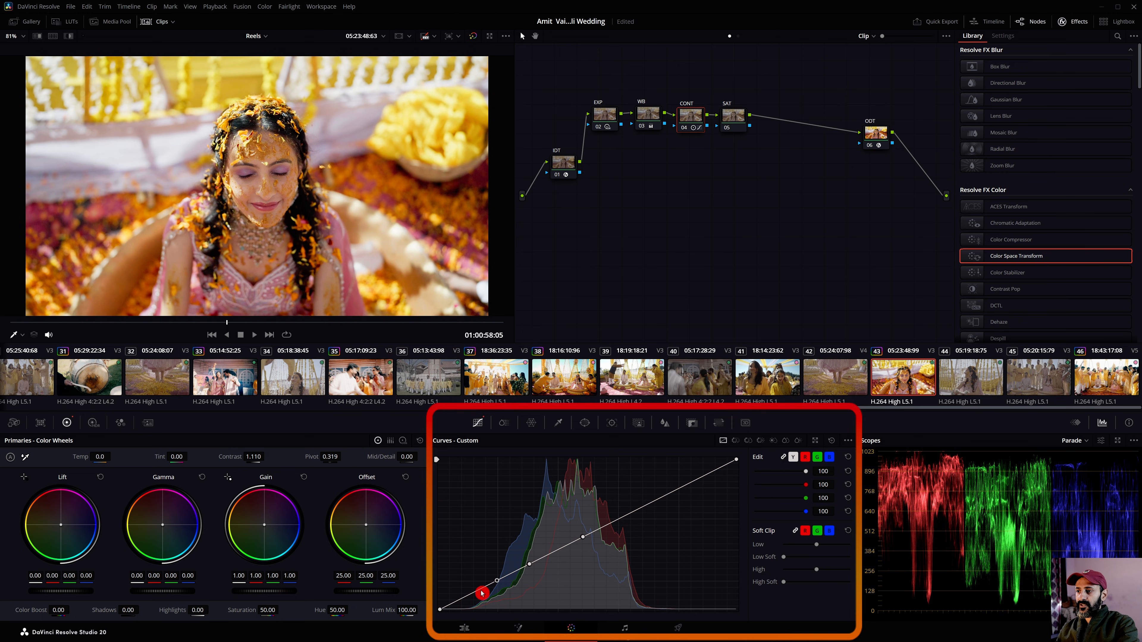
click(477, 593)
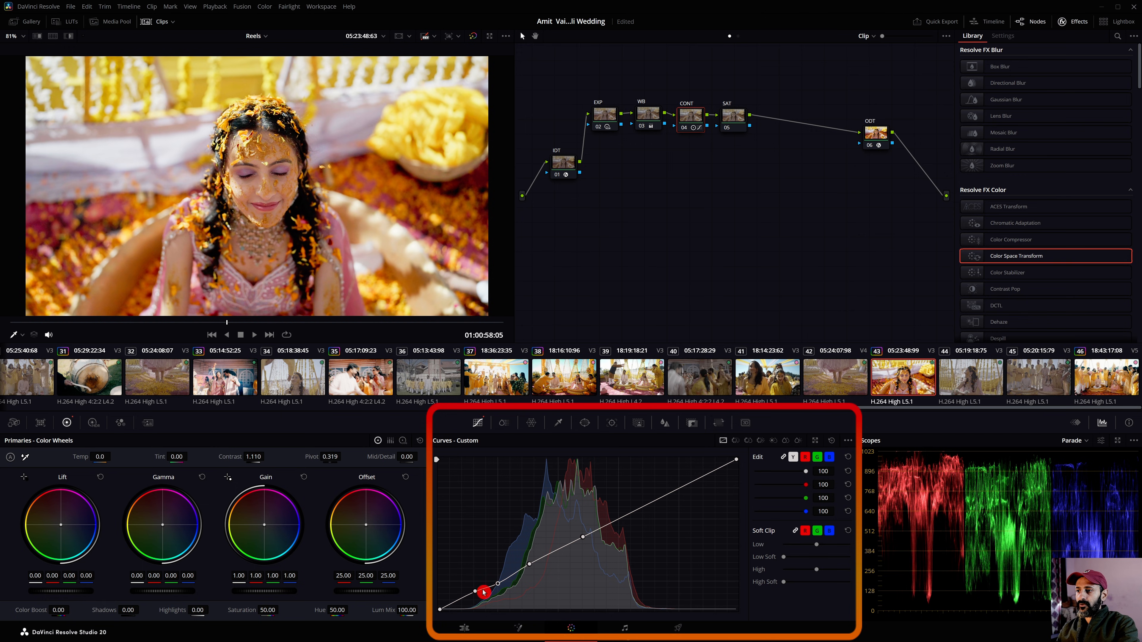
drag(478, 591, 501, 583)
Inspect the bride's face and dark hair up close, and compare the full frame with the CONT node off and on
scroll(337, 105, up, 4)
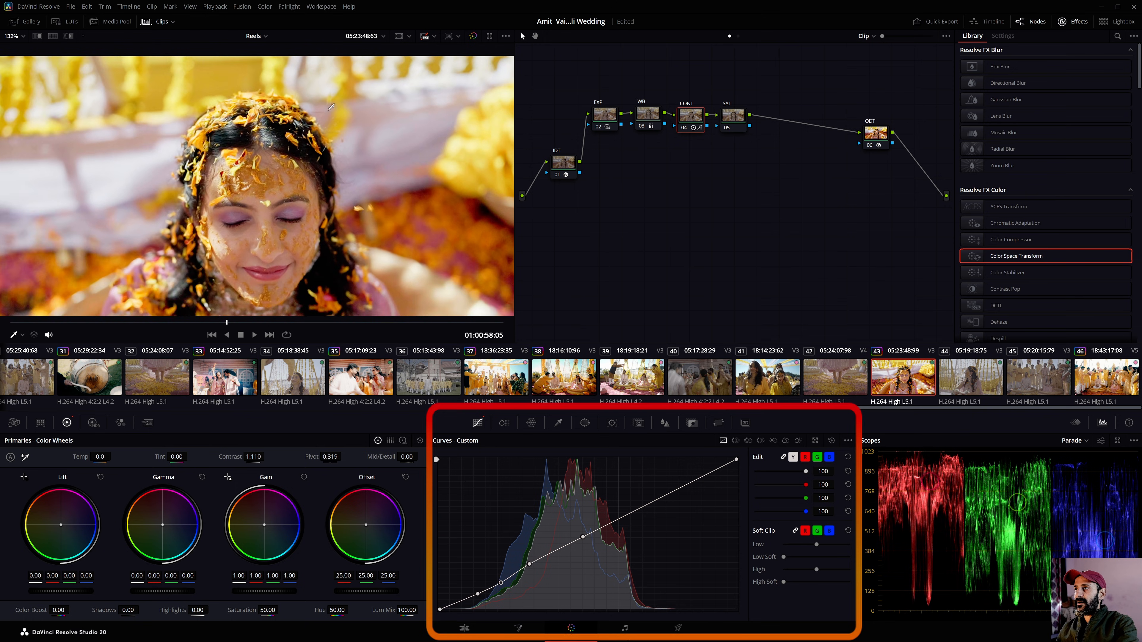
scroll(289, 144, up, 2)
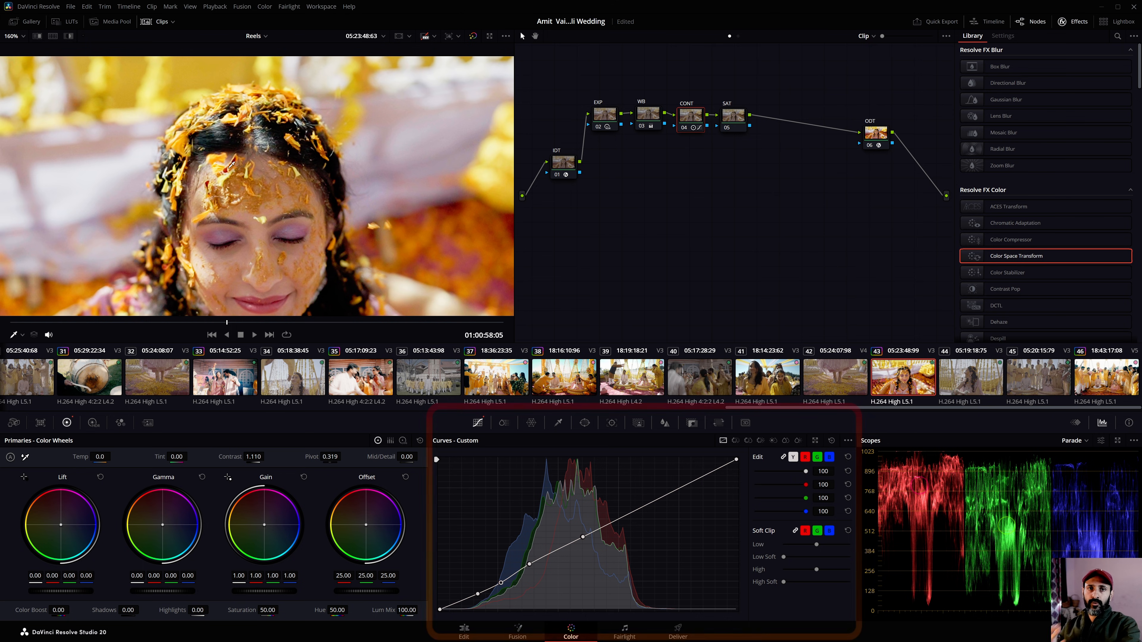
click(40, 36)
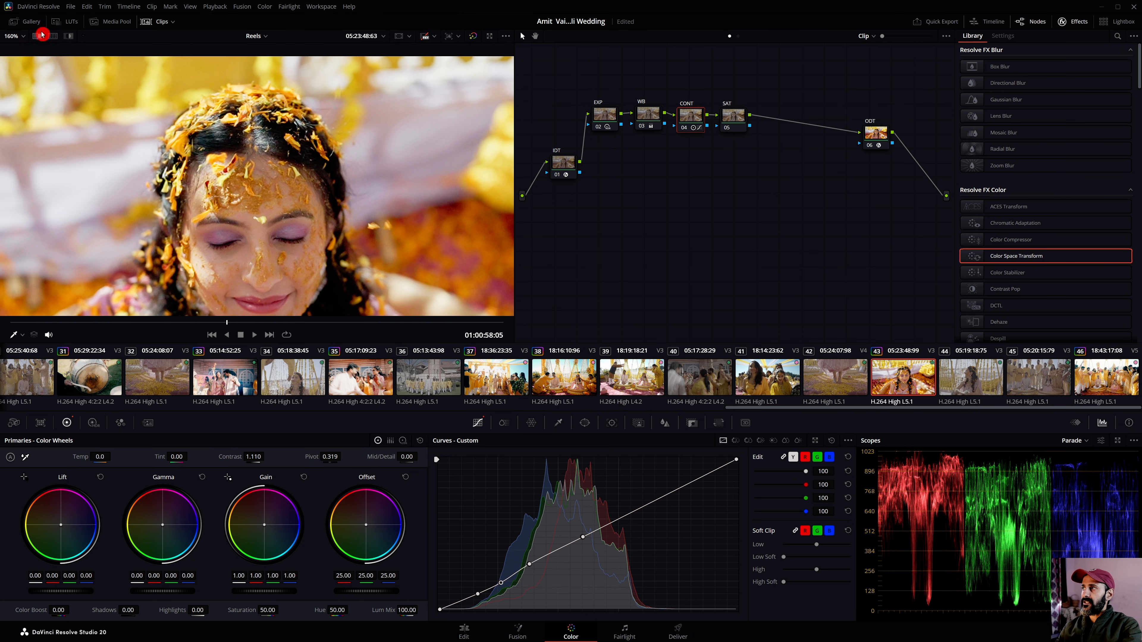
click(18, 36)
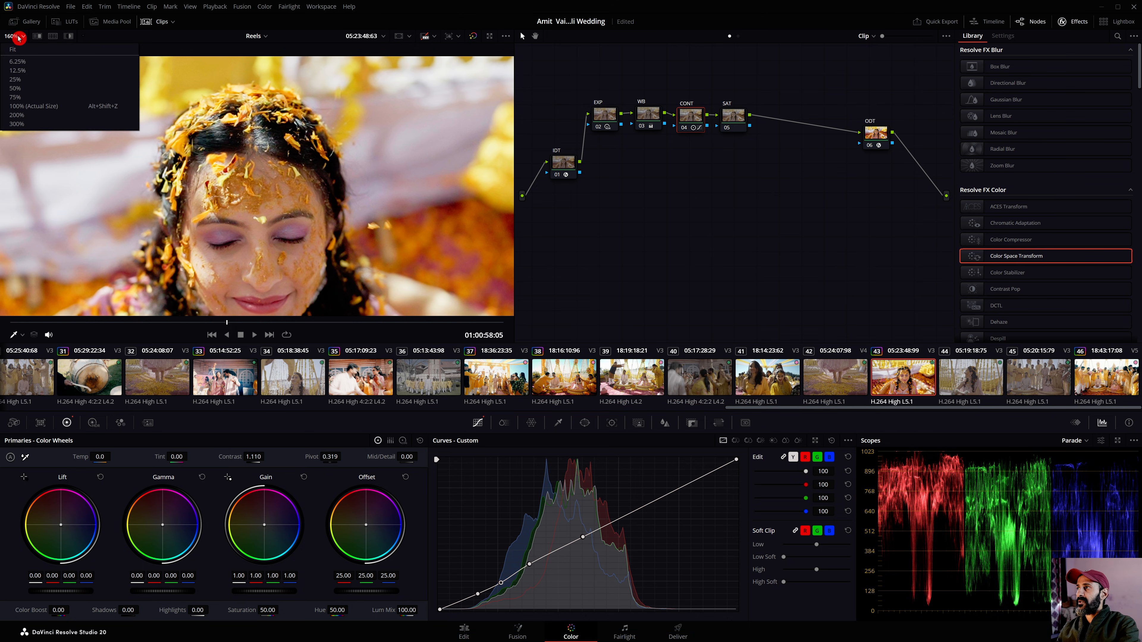
click(12, 49)
click(556, 145)
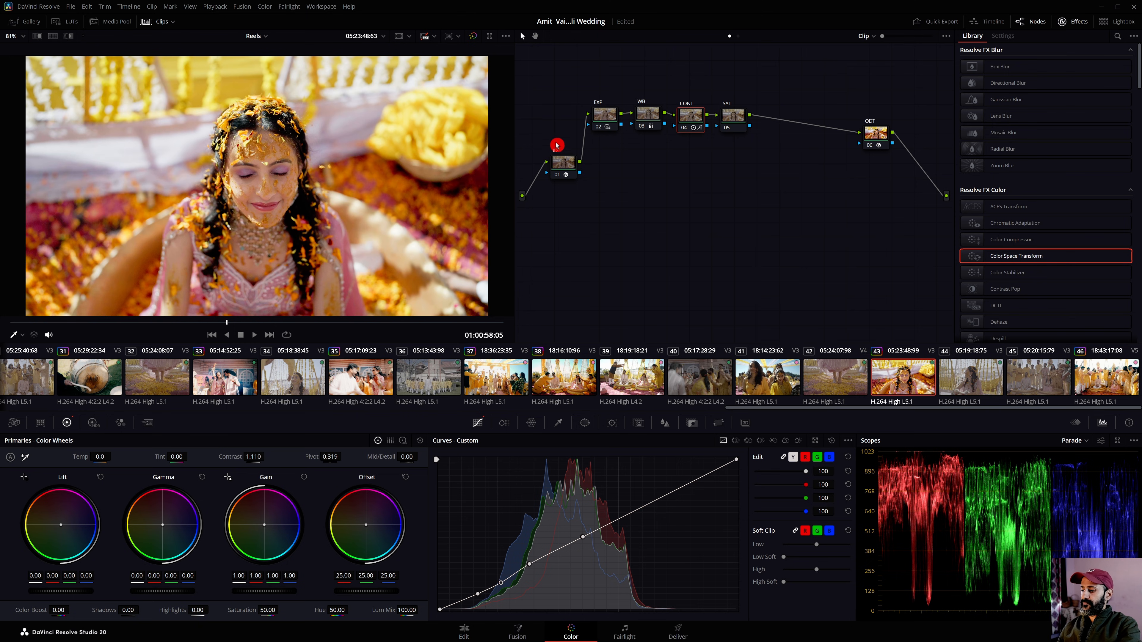
key(ctrl+d)
key(ctrl+d)
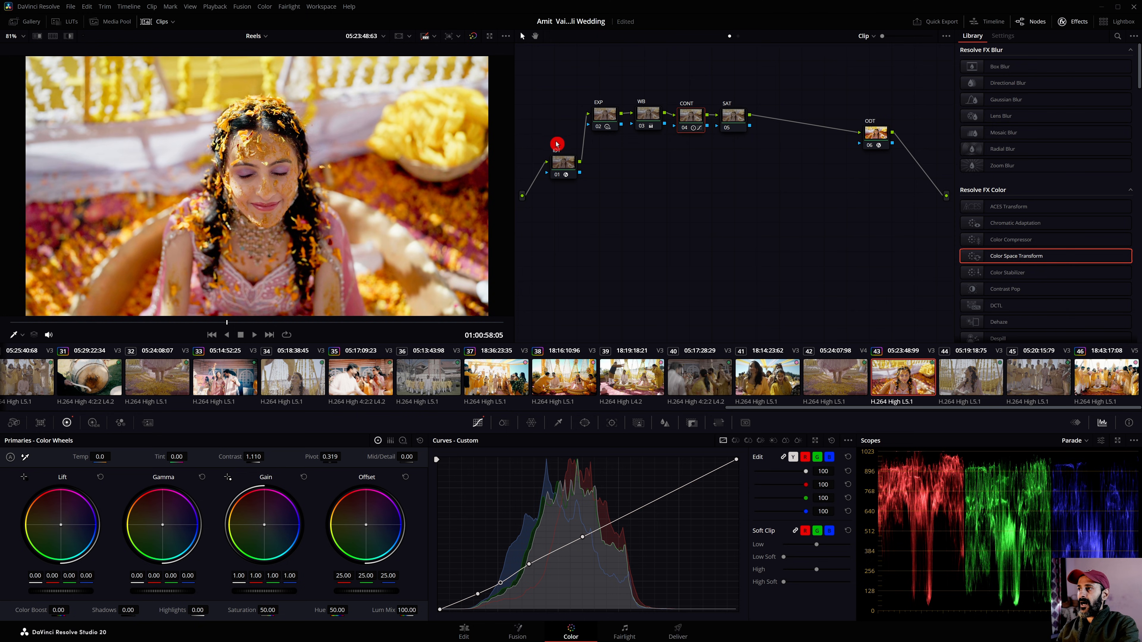
key(ctrl+d)
key(ctrl+d)
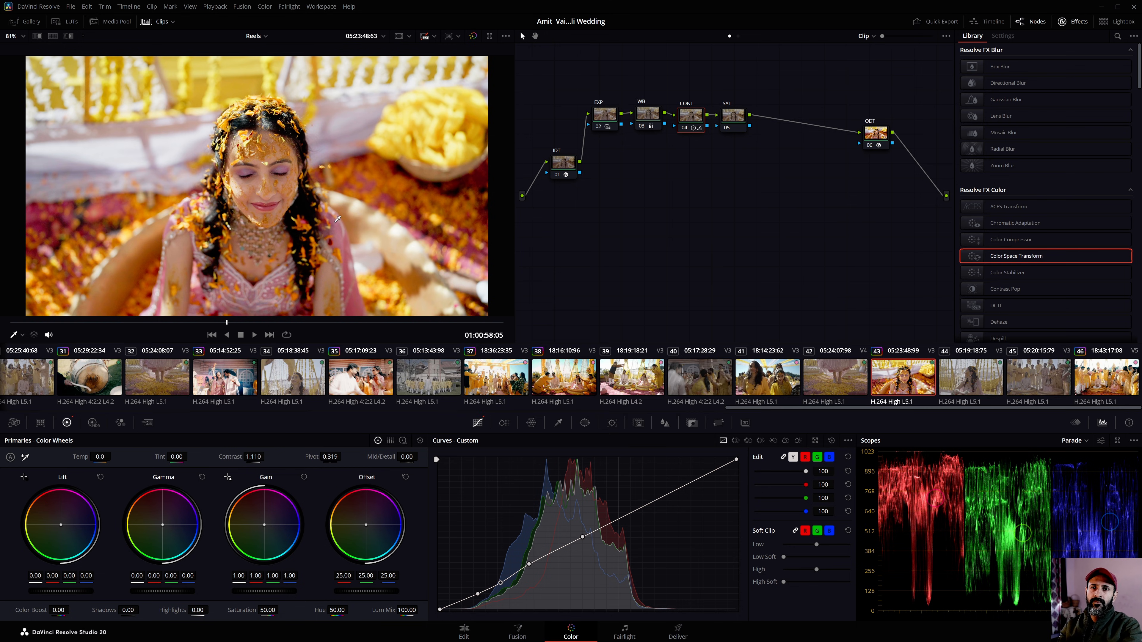
Shift the four correction nodes slightly upward, and add a serial node after SAT, placed below the row and labelled LOOK
drag(732, 143, 599, 108)
click(653, 143)
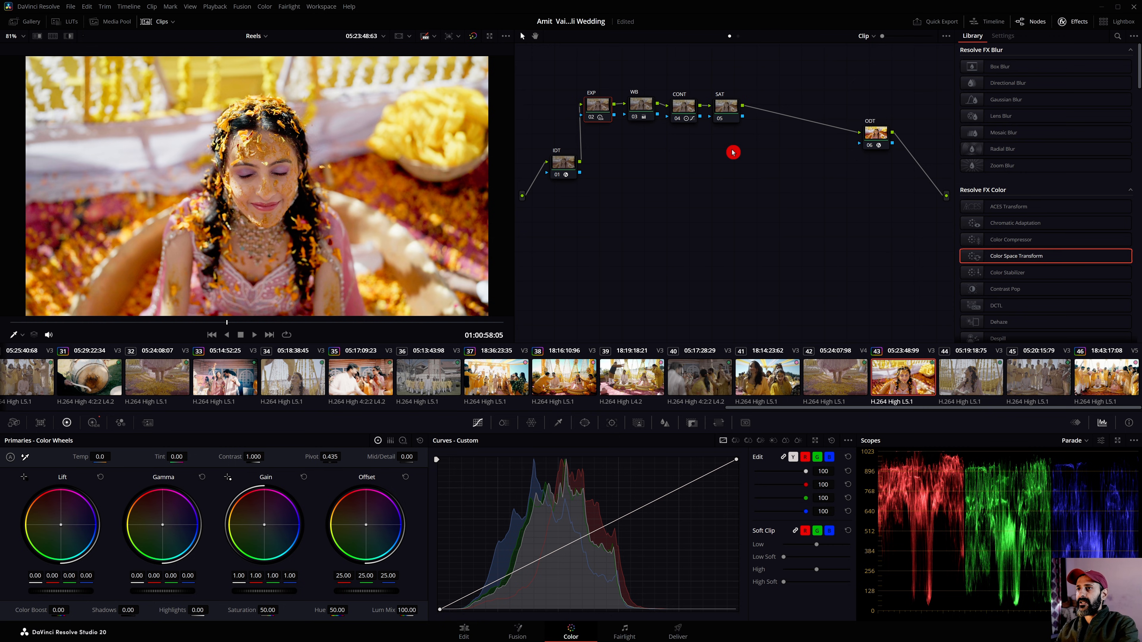
click(736, 115)
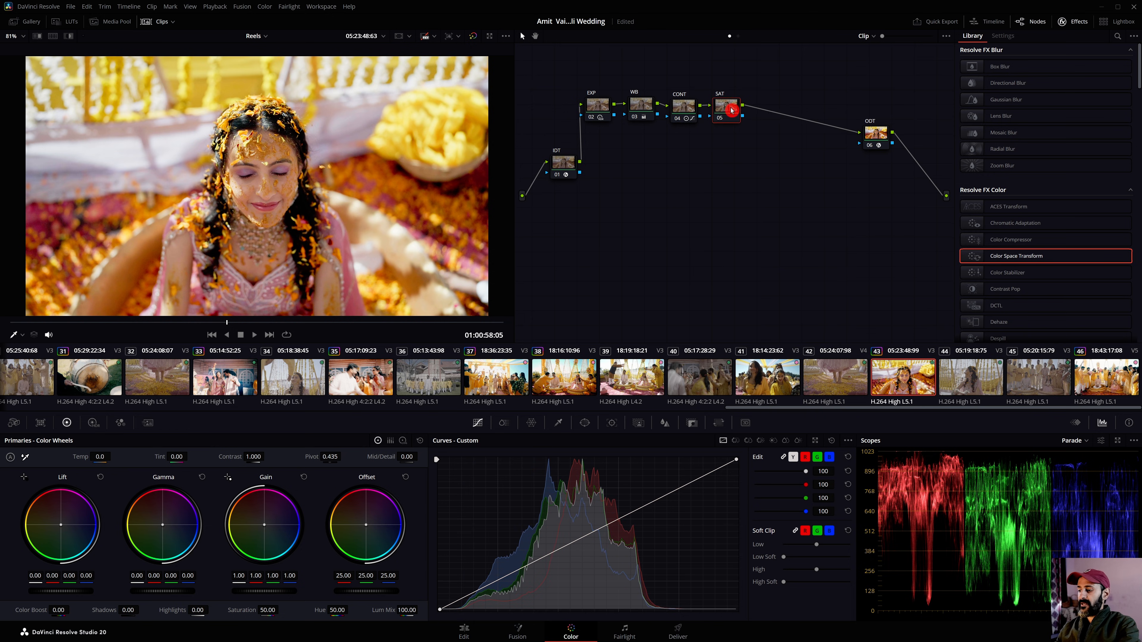
key(alt+s)
drag(772, 114, 754, 169)
right_click(765, 179)
click(767, 182)
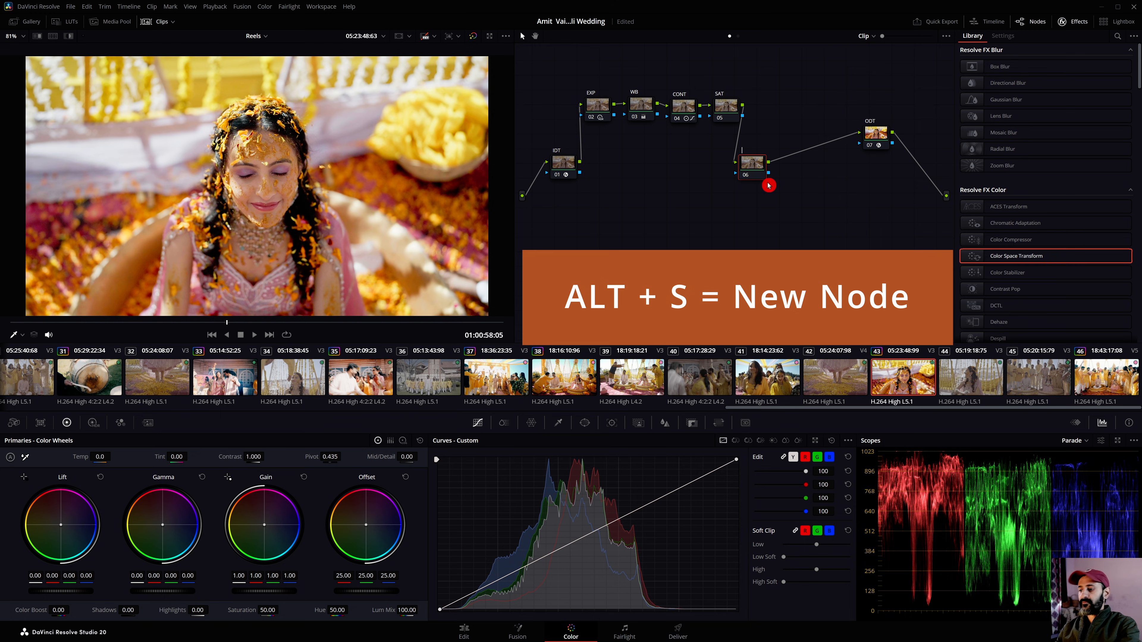
text(LOOK)
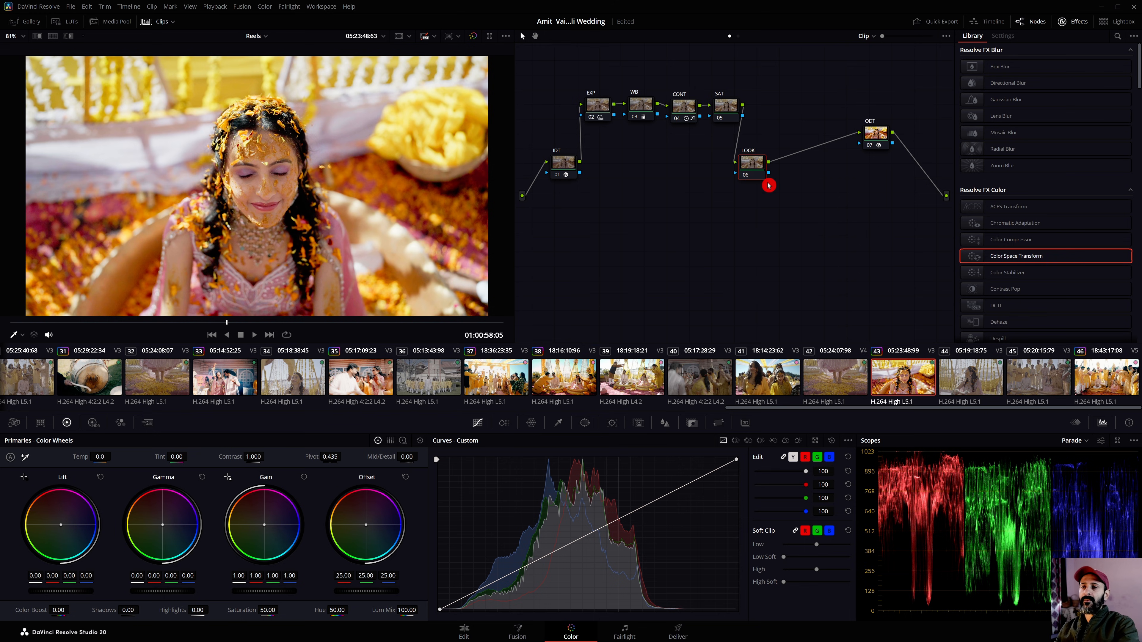
Add a serial node after LOOK and label it PW
click(752, 171)
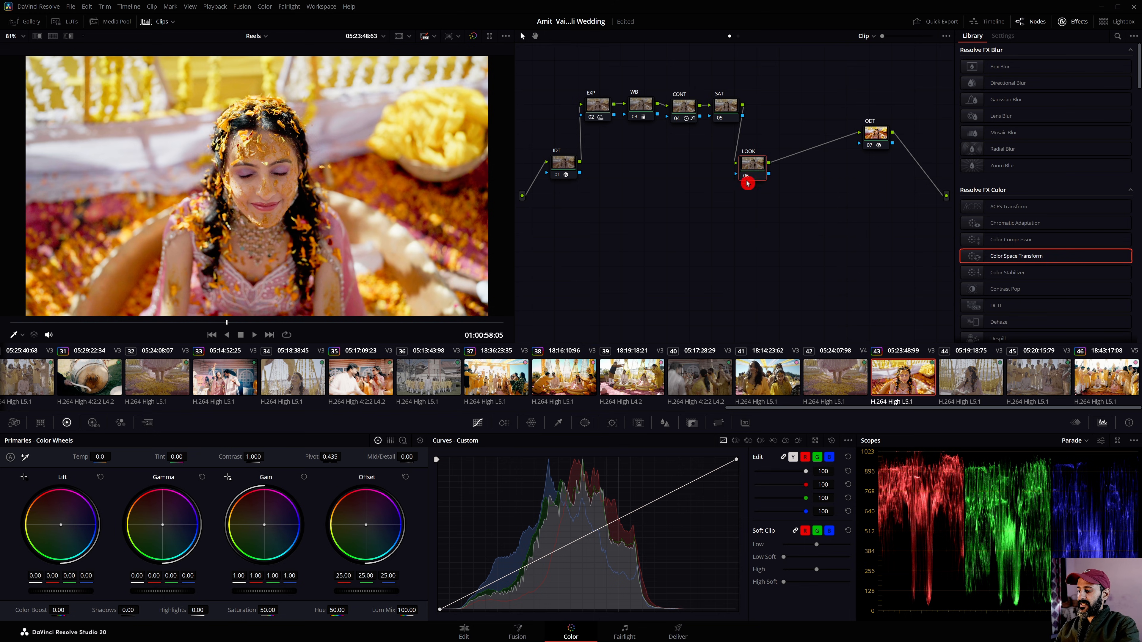
key(alt+s)
right_click(814, 179)
click(816, 182)
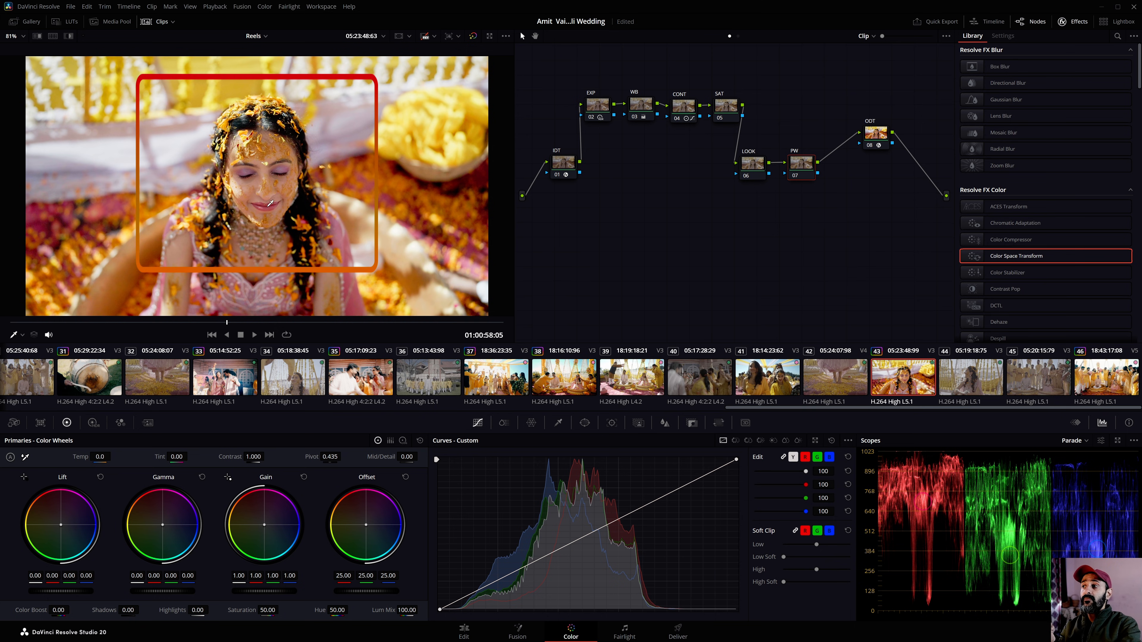
Go to frame 01:00:58:11 and add a serial node after EXP, placed below the row and labelled HIGH
drag(239, 322, 305, 309)
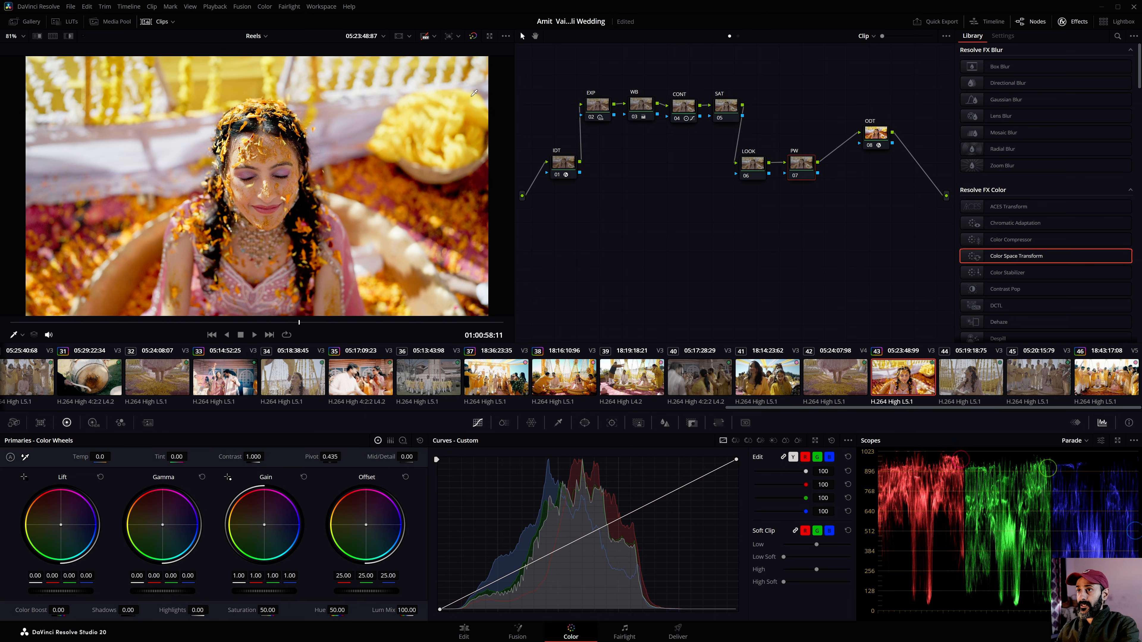
drag(589, 106, 591, 99)
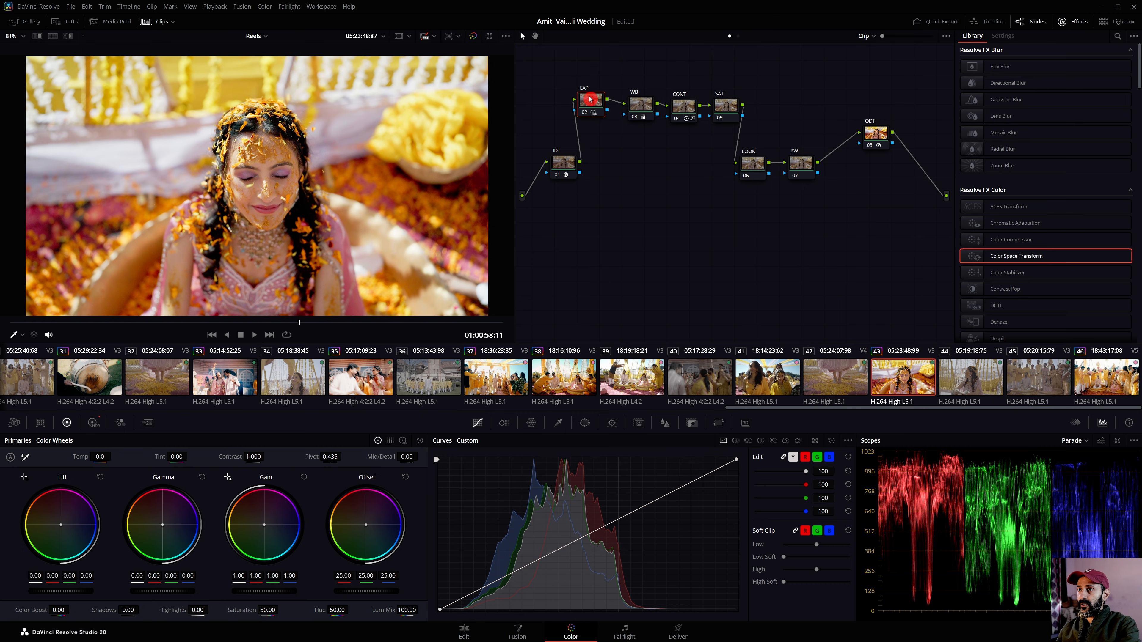
key(alt+s)
drag(620, 140, 603, 145)
text(HIGH)
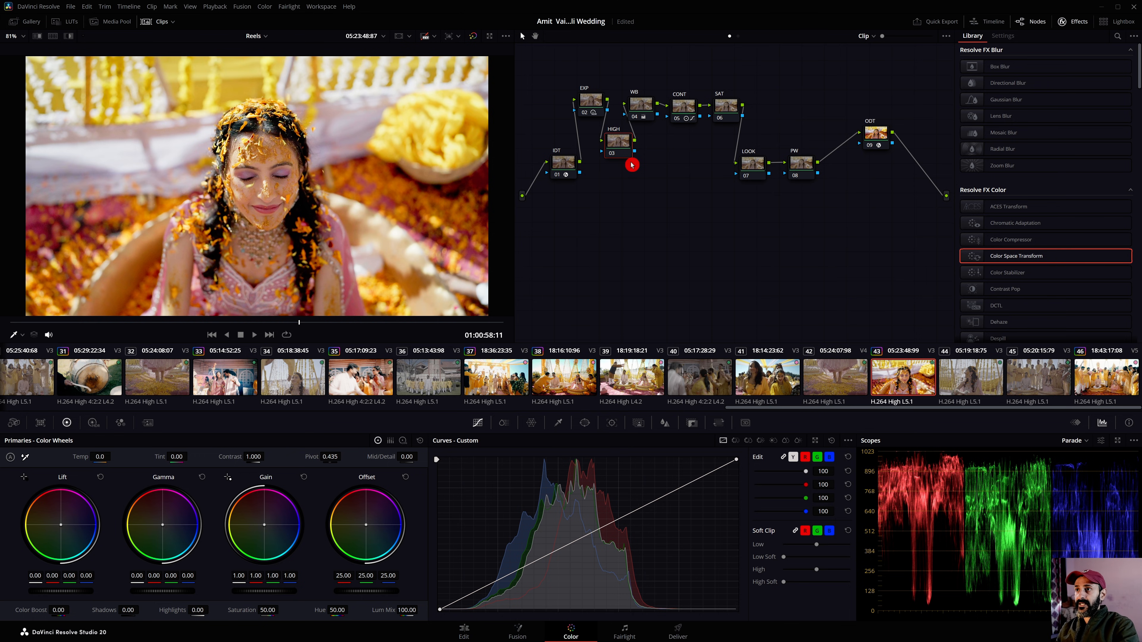
Try lowering the HIGH node's Highlights to -72.50 in the primaries, and reset the value
click(625, 147)
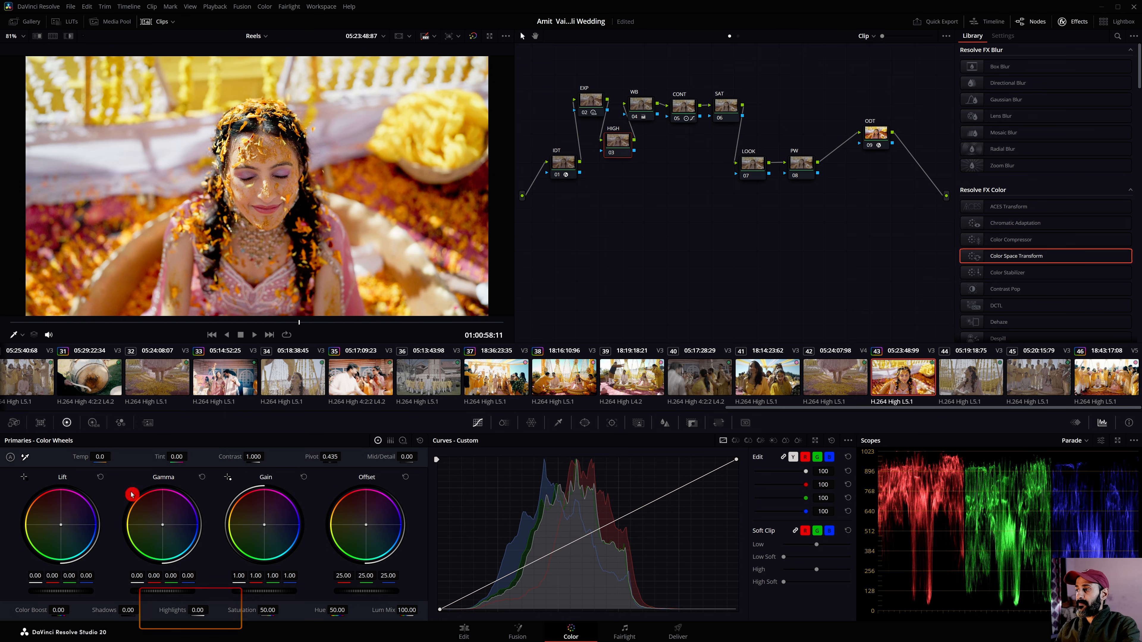
drag(196, 611, 208, 611)
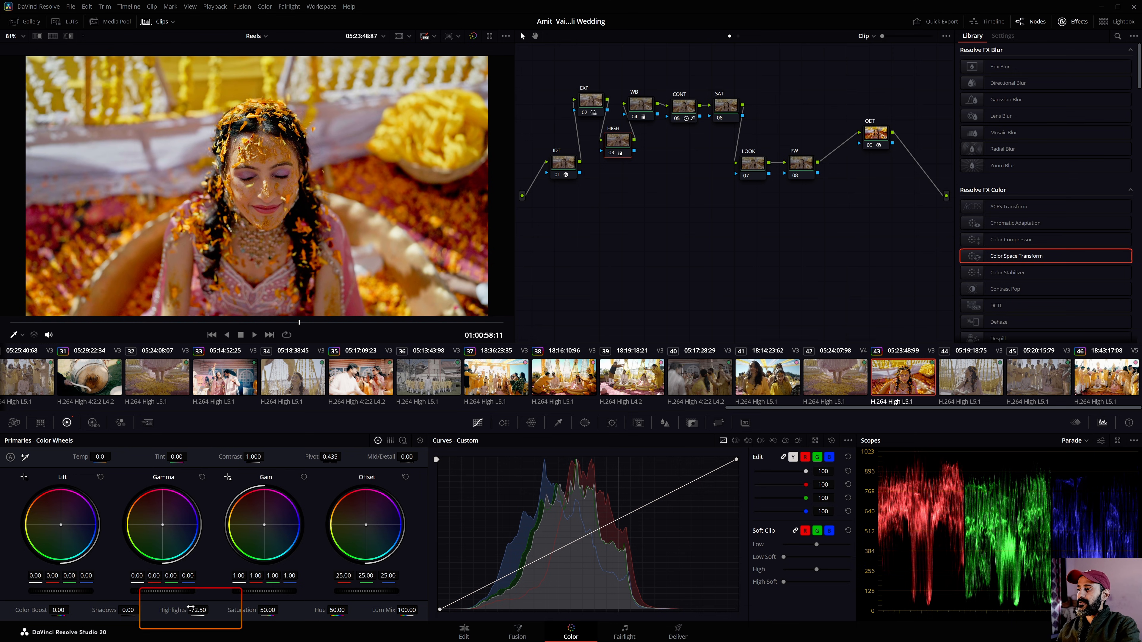
mouse_move(211, 609)
mouse_down()
mouse_move(233, 609)
mouse_move(201, 610)
mouse_move(261, 609)
mouse_move(199, 610)
mouse_up()
double_click(176, 609)
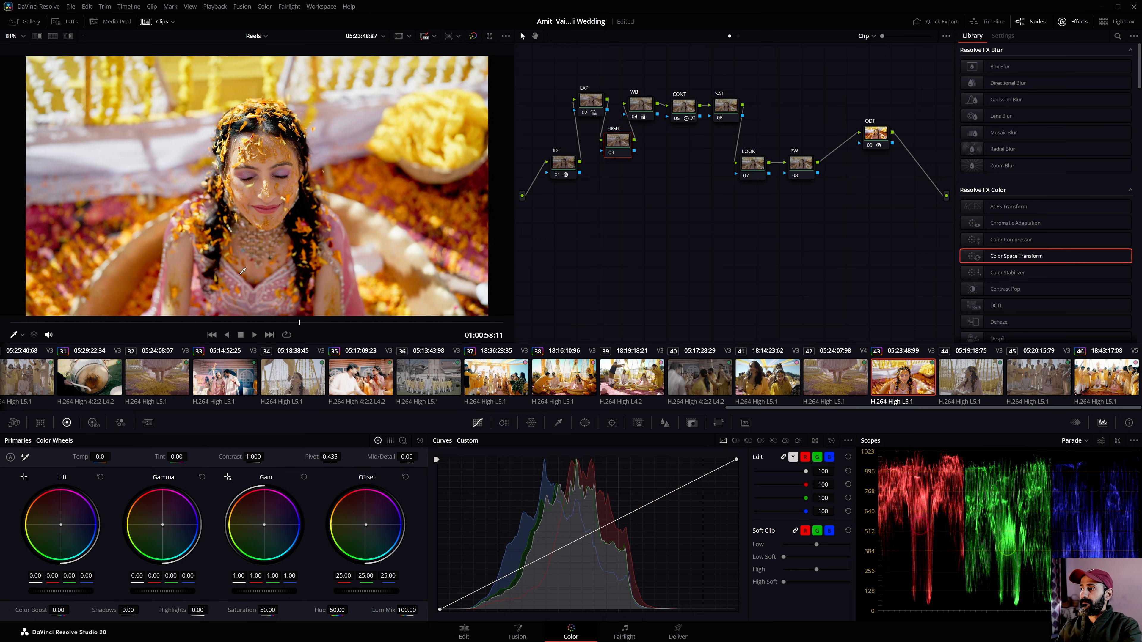
Try lowering the HIGH node's HDR Light exposure and HDR Highlight exposure to -0.53, resetting each value
click(94, 423)
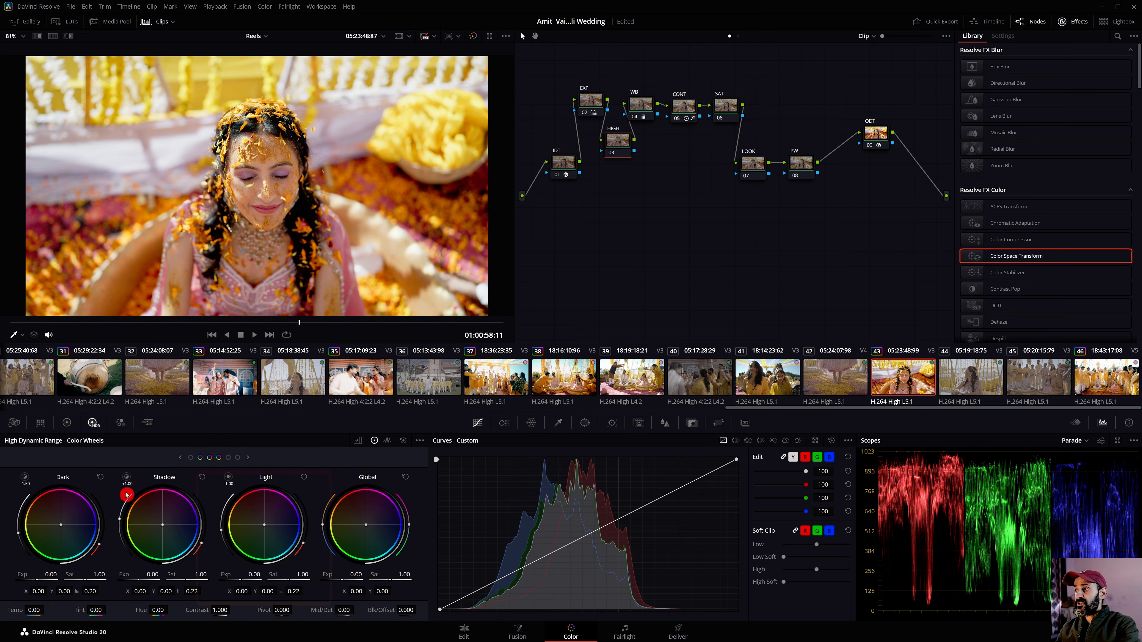
drag(254, 574, 238, 573)
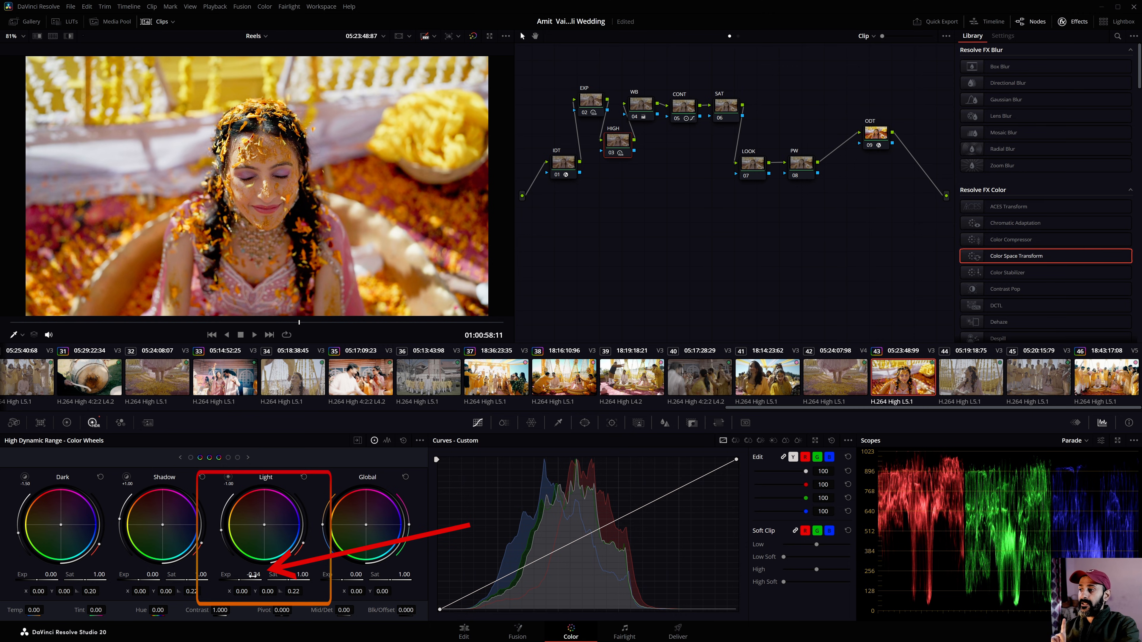
double_click(225, 574)
click(248, 458)
drag(255, 575, 232, 574)
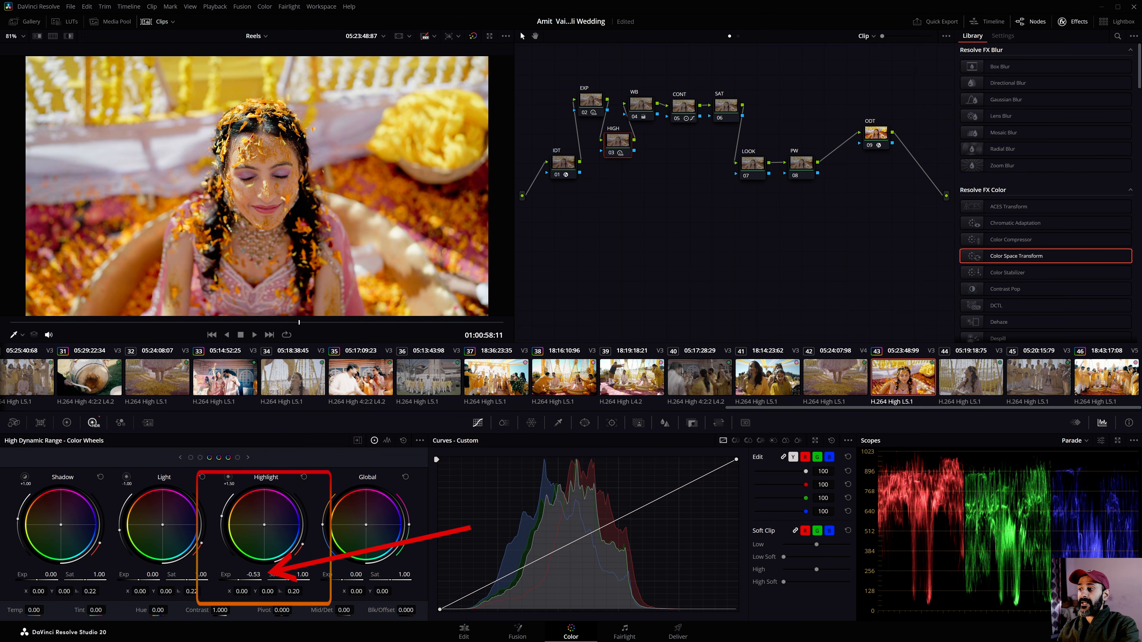
double_click(226, 575)
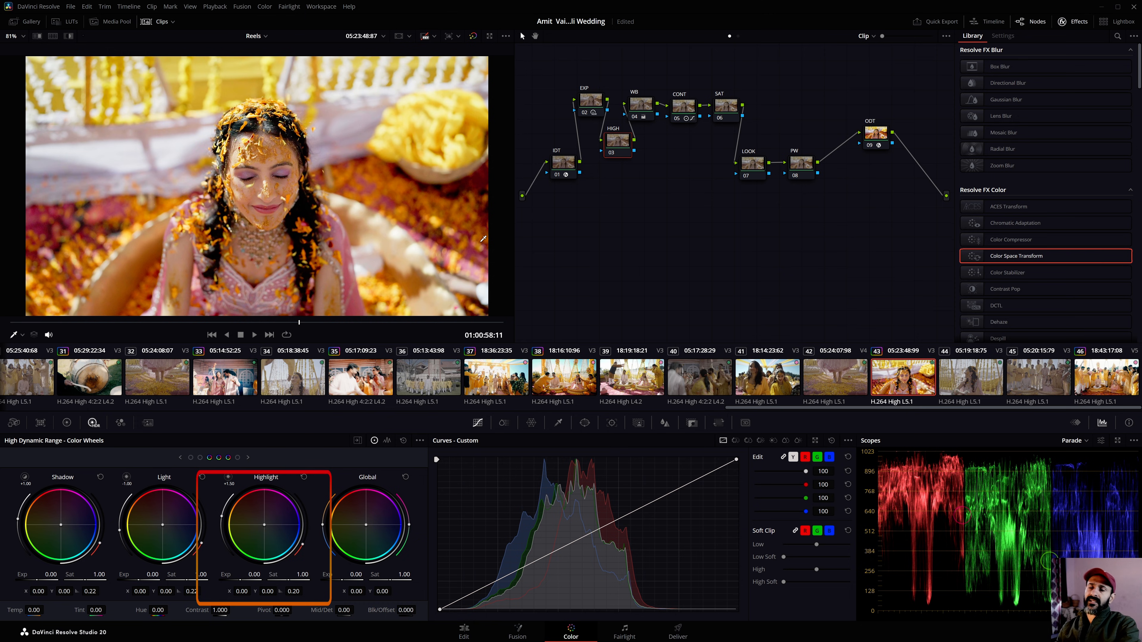
Add the A7IV Day 2 (203).MP4 matte to the HIGH node, placing the matte above EXP and HIGH lower beneath the row
click(616, 143)
drag(616, 144, 610, 150)
right_click(618, 148)
mouse_move(665, 295)
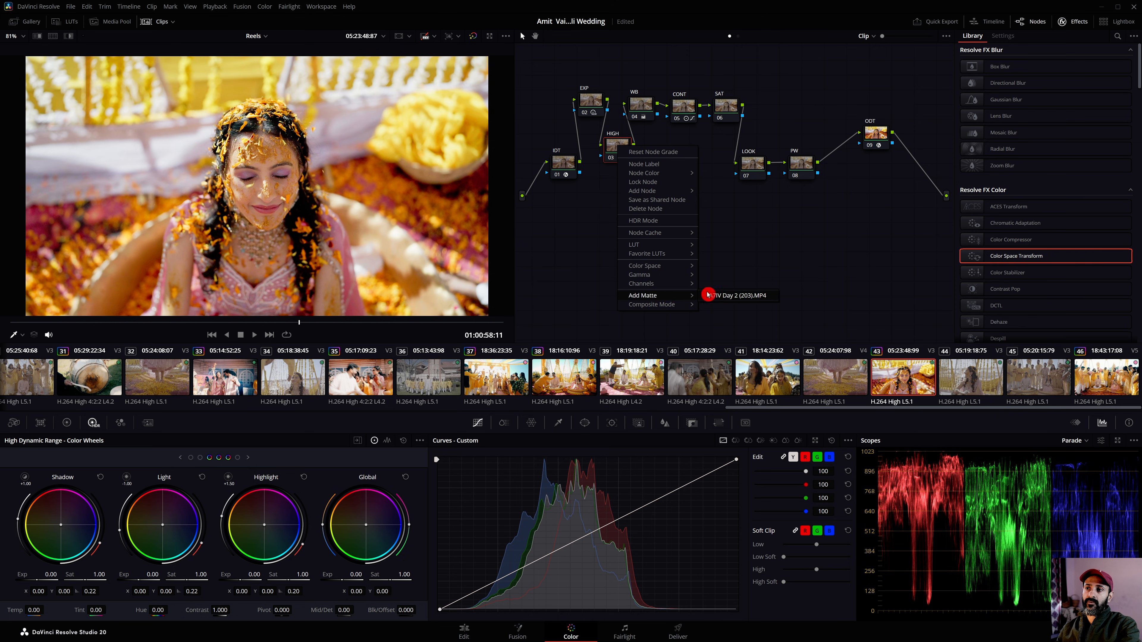
click(716, 296)
drag(577, 192, 548, 70)
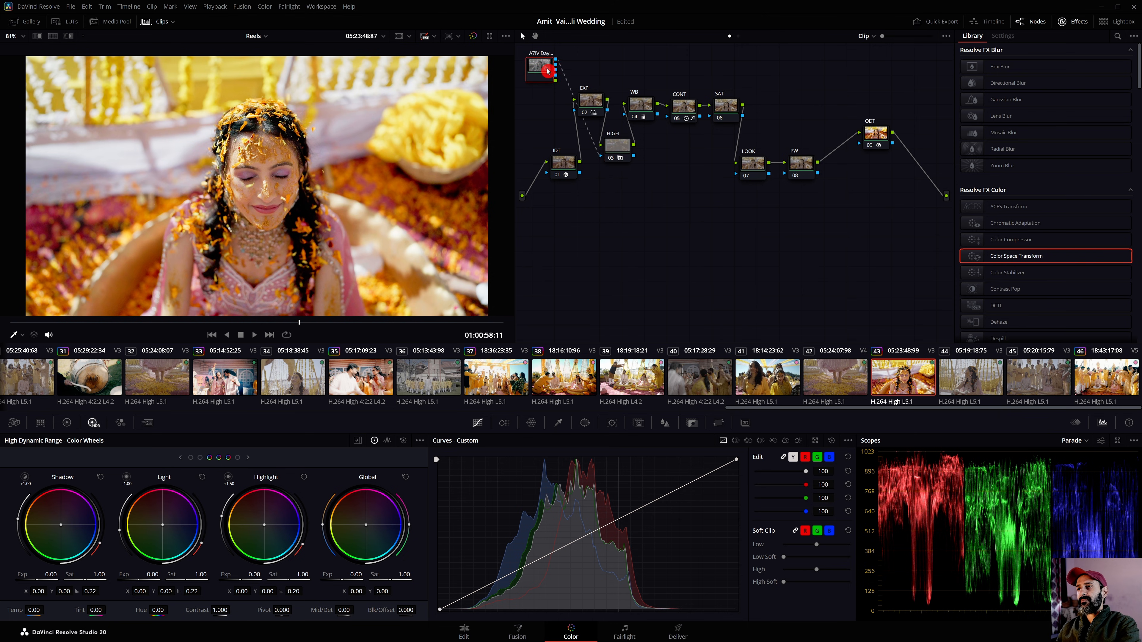
mouse_move(616, 146)
mouse_down()
mouse_move(635, 182)
mouse_move(625, 164)
mouse_up()
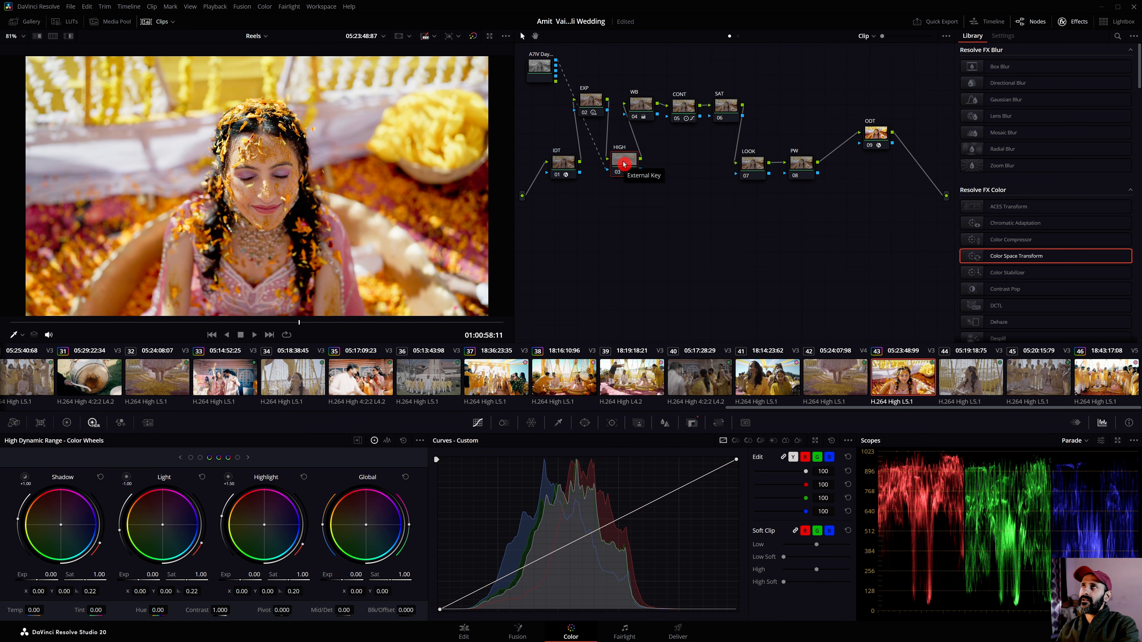
drag(544, 67, 541, 70)
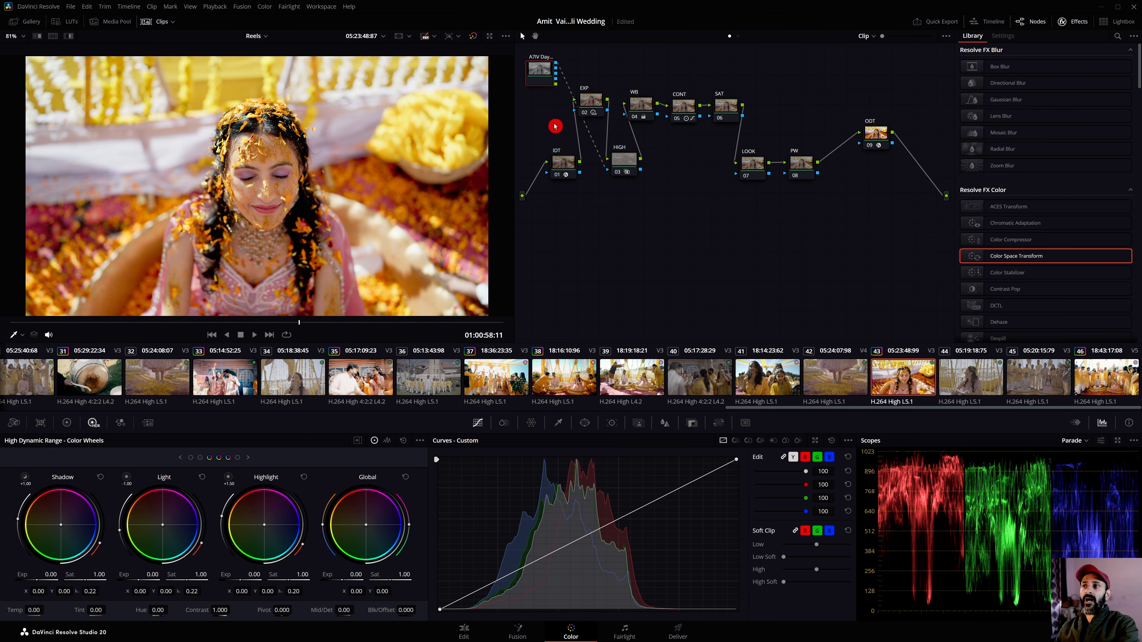
Lower the HIGH node's Highlights to -36.50 in the primaries and check the face up close
click(626, 160)
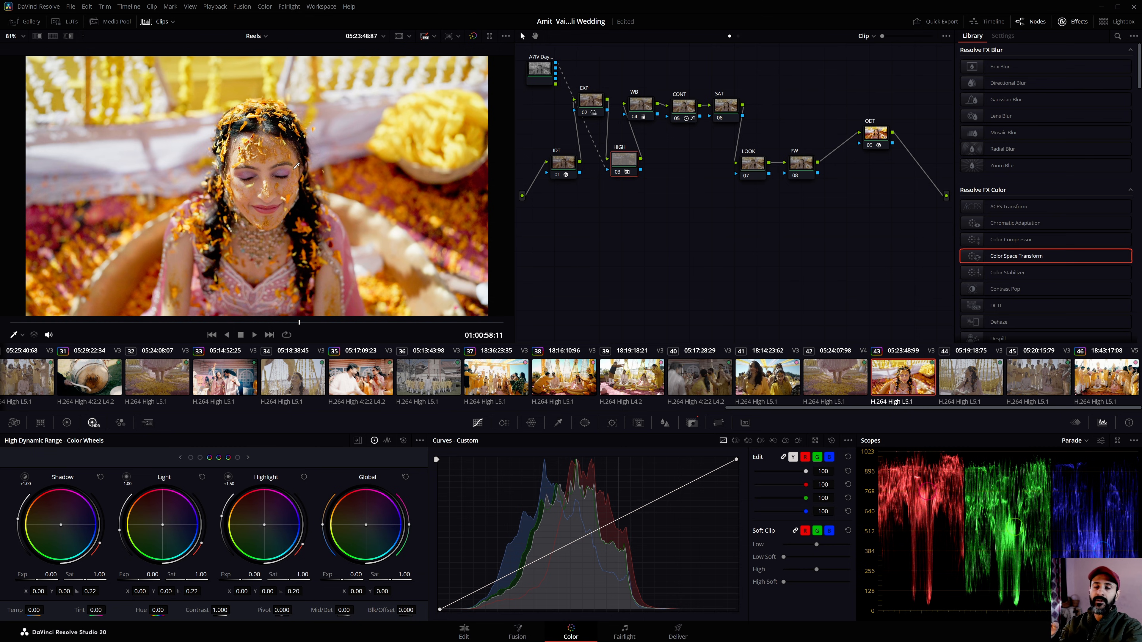
click(68, 423)
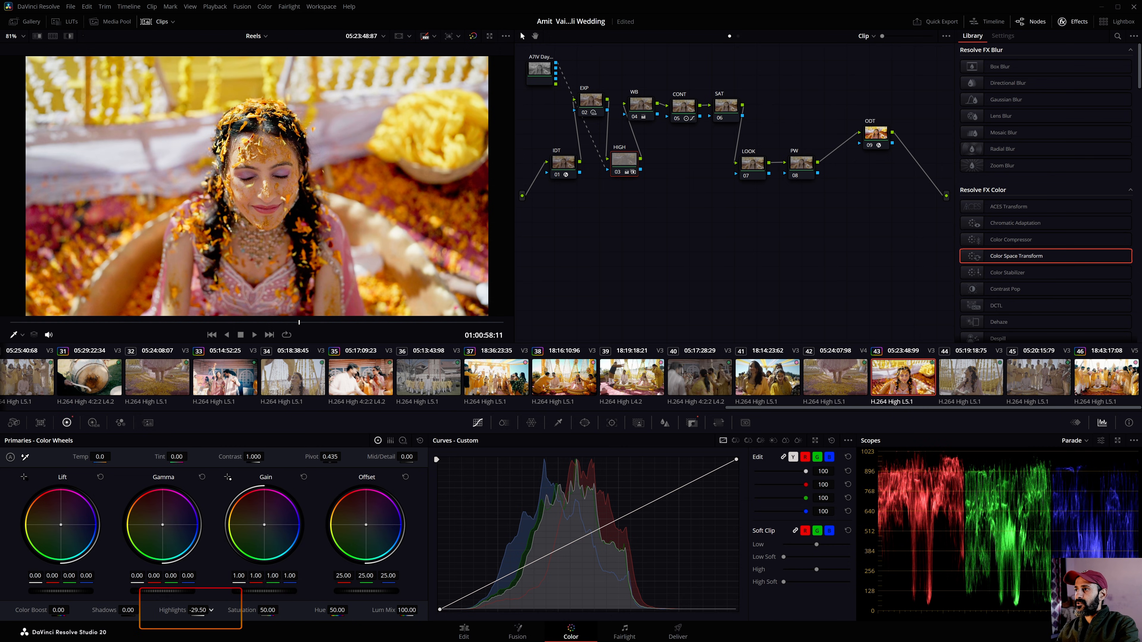
drag(211, 610, 211, 610)
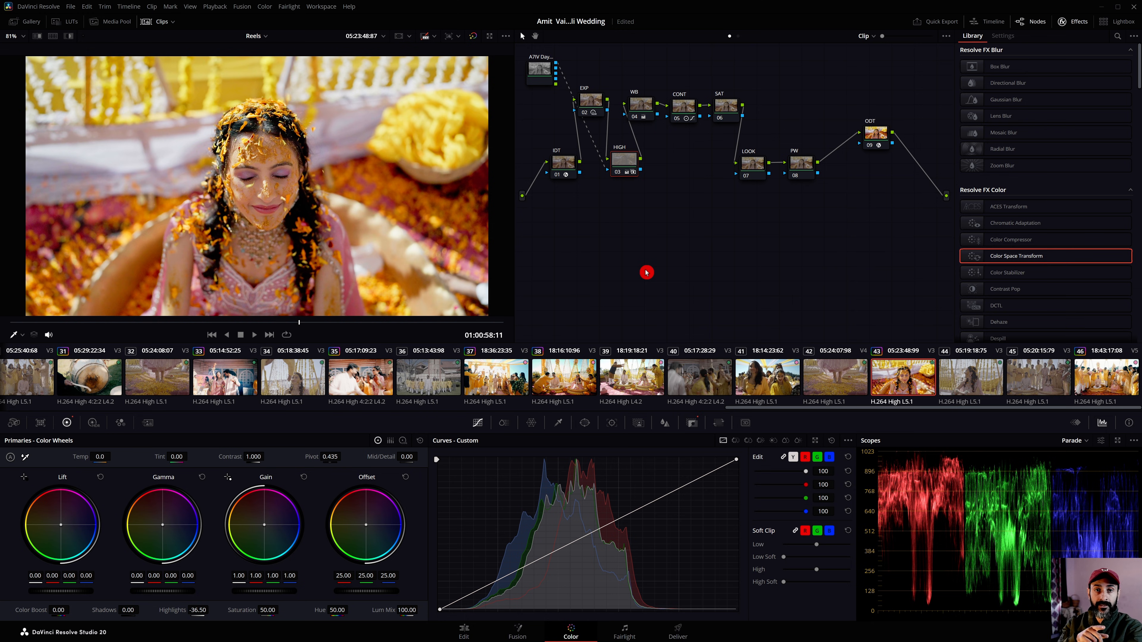
scroll(275, 154, up, 5)
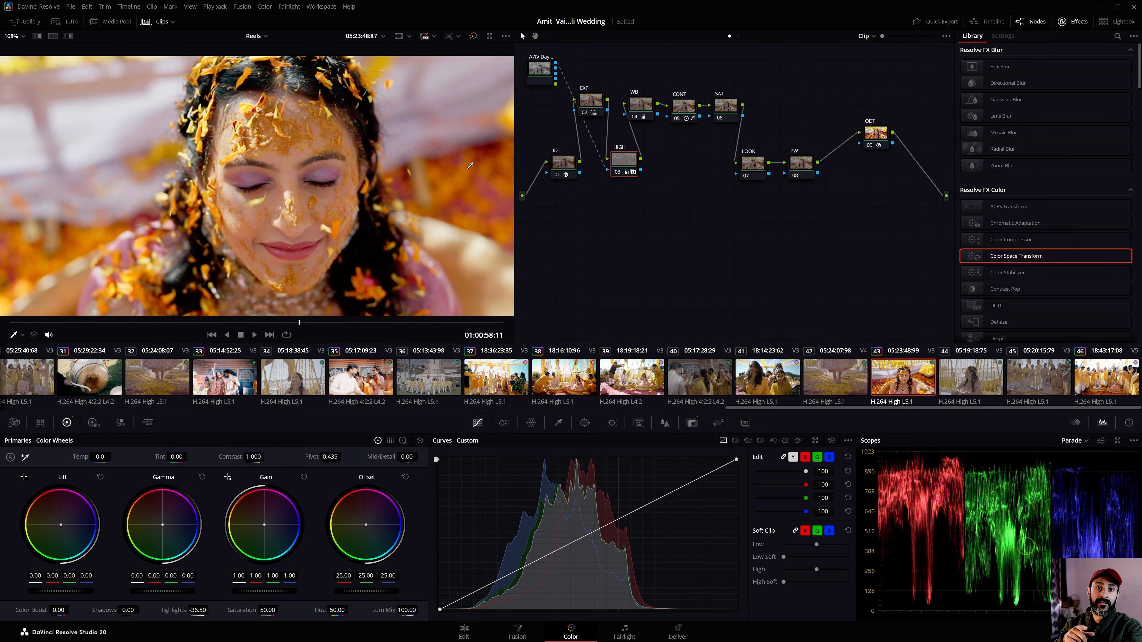
click(22, 37)
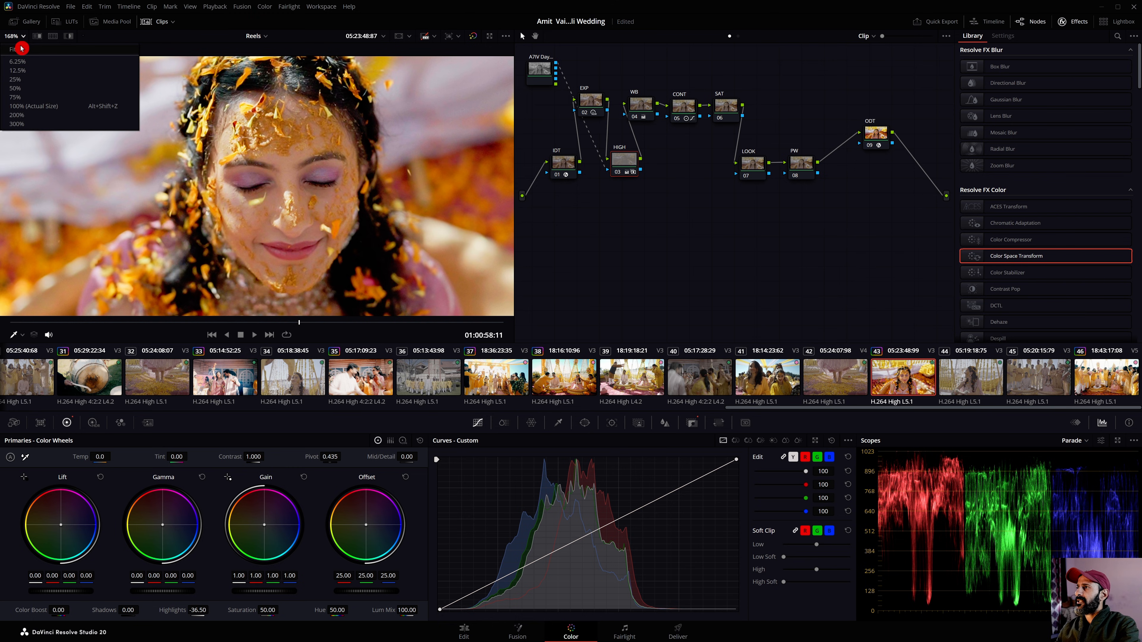
click(17, 47)
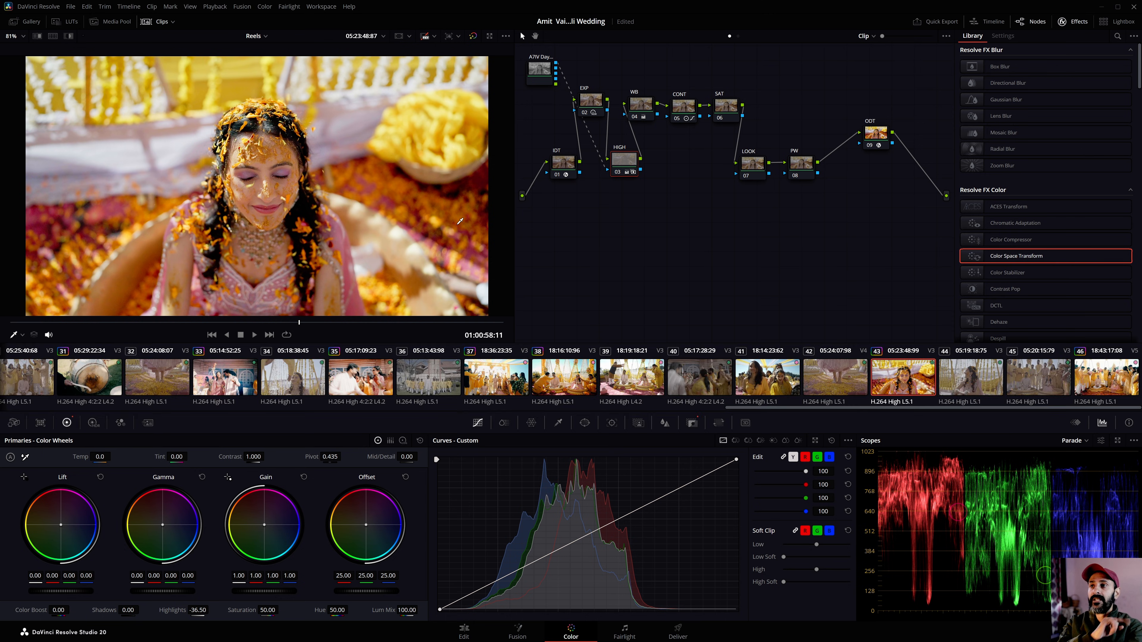
Add a gradient power window to the PW node
drag(805, 168, 805, 168)
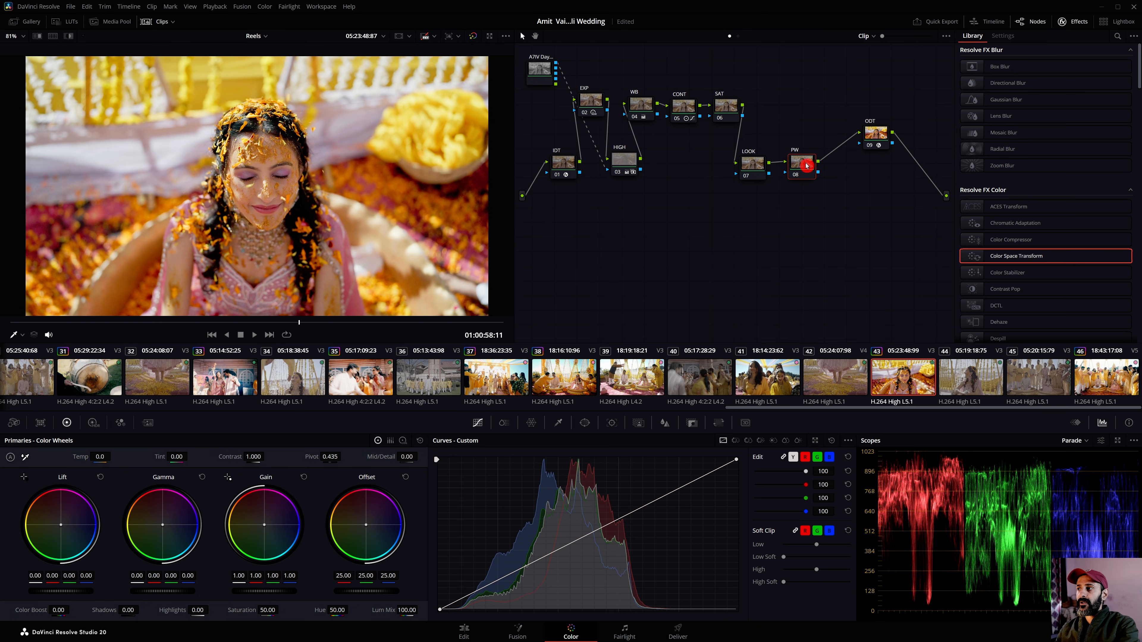
click(586, 424)
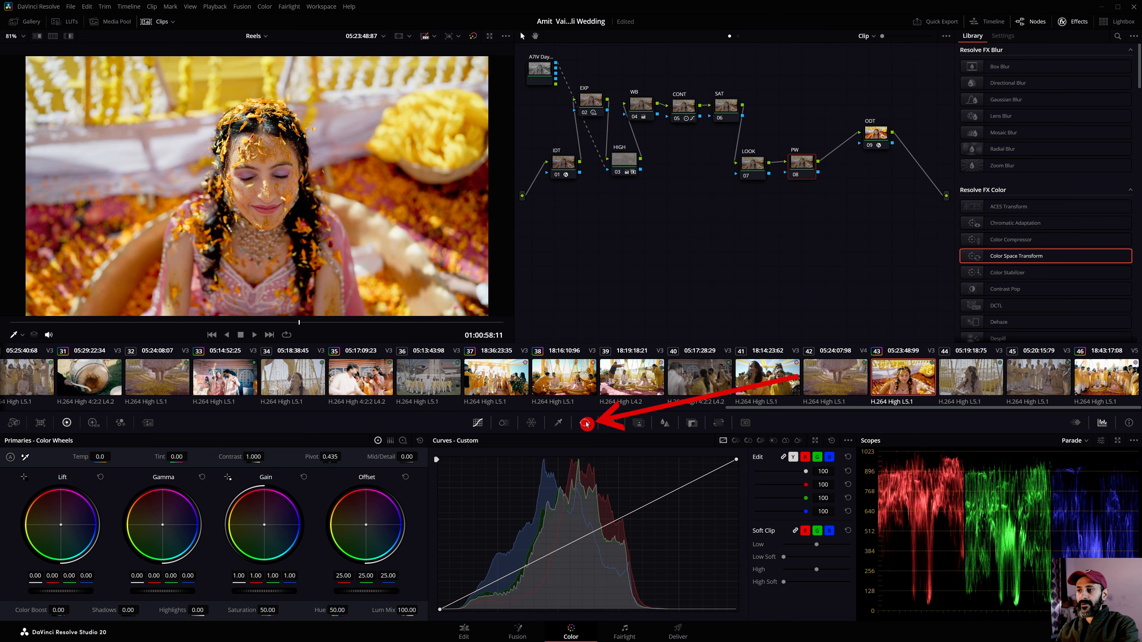
click(587, 424)
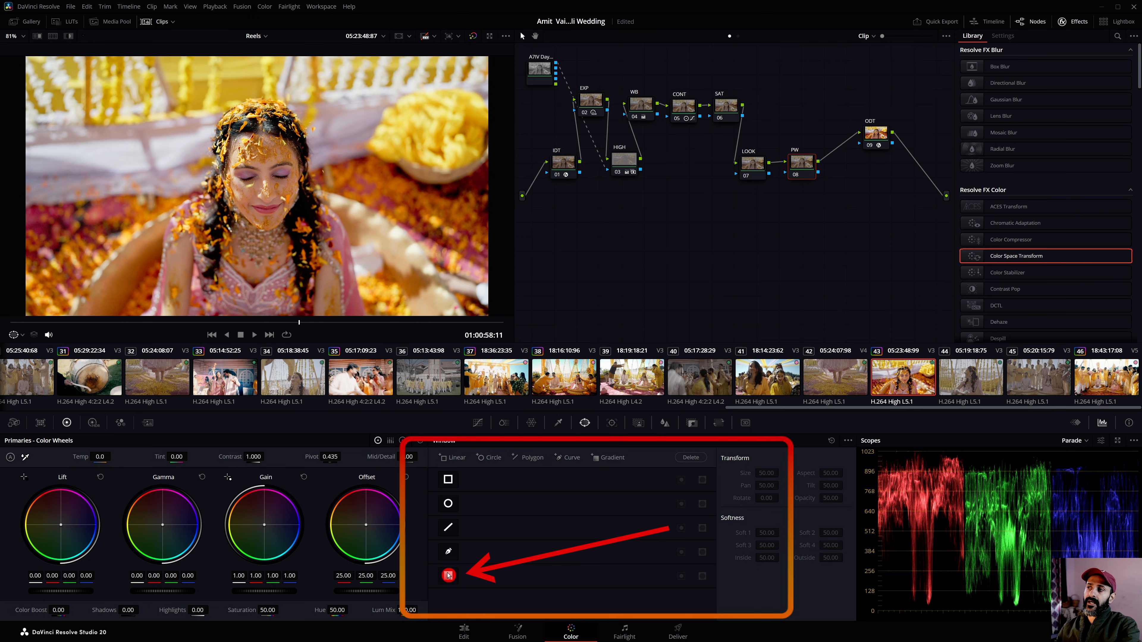
click(449, 577)
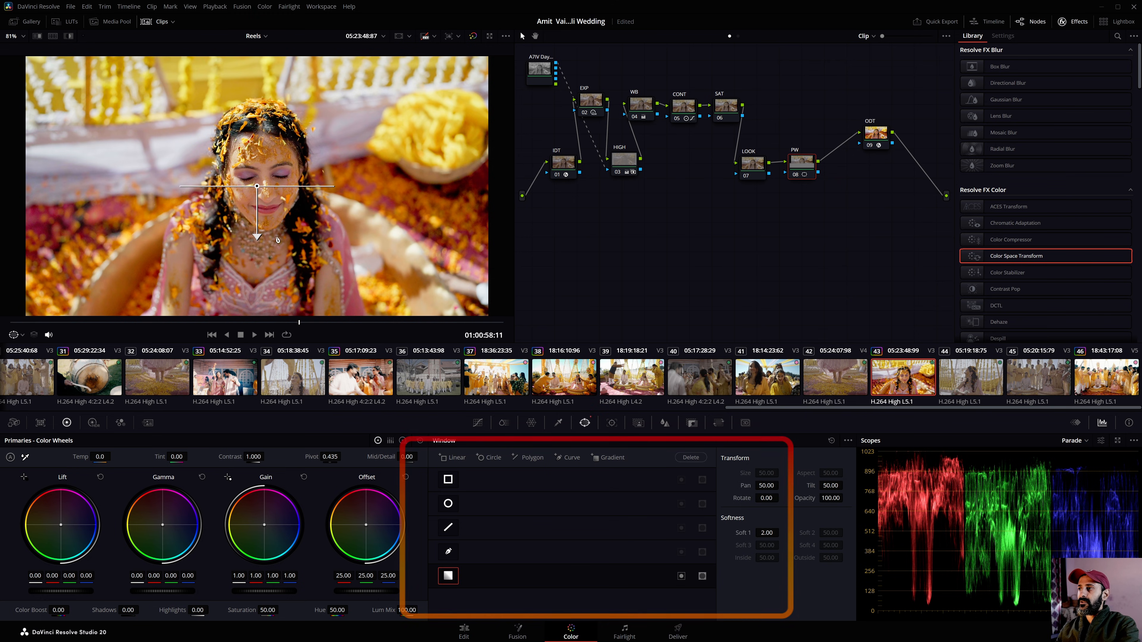
scroll(275, 213, down, 2)
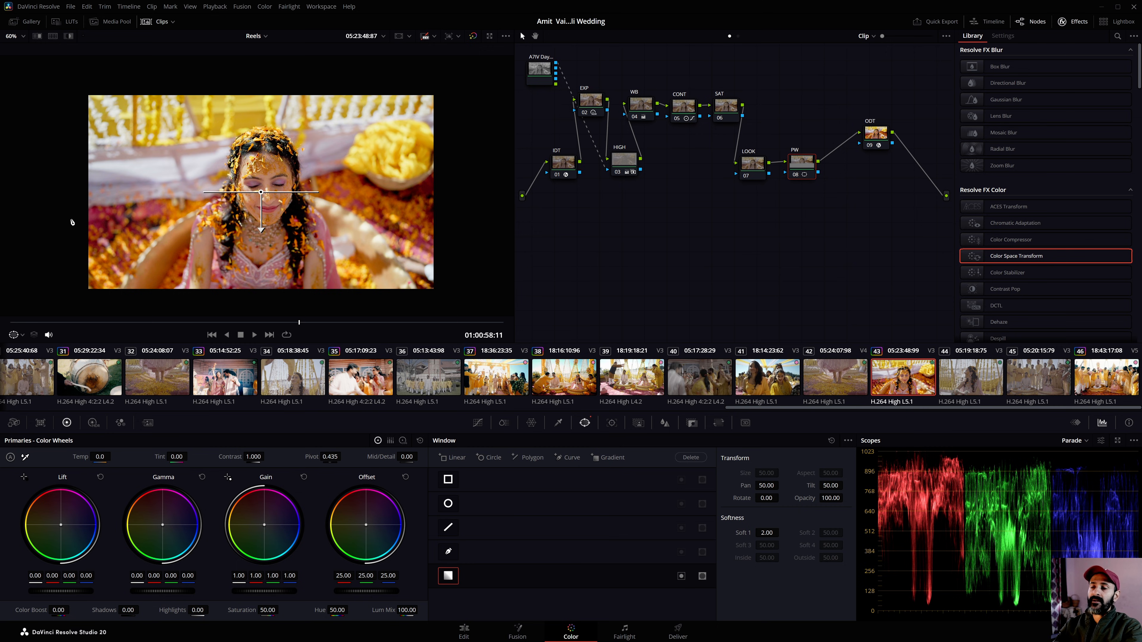
Place the gradient window just outside the image's left edge, rotated to about -90 degrees with a softness of about 7.24
drag(262, 194, 66, 196)
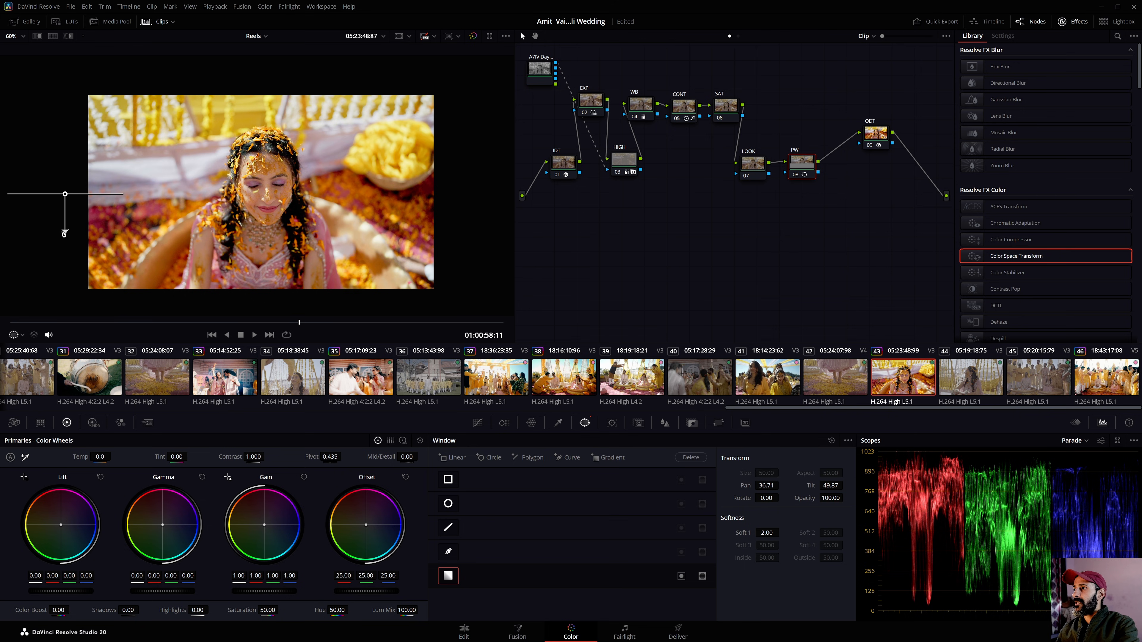
drag(65, 230, 146, 191)
drag(148, 193, 235, 193)
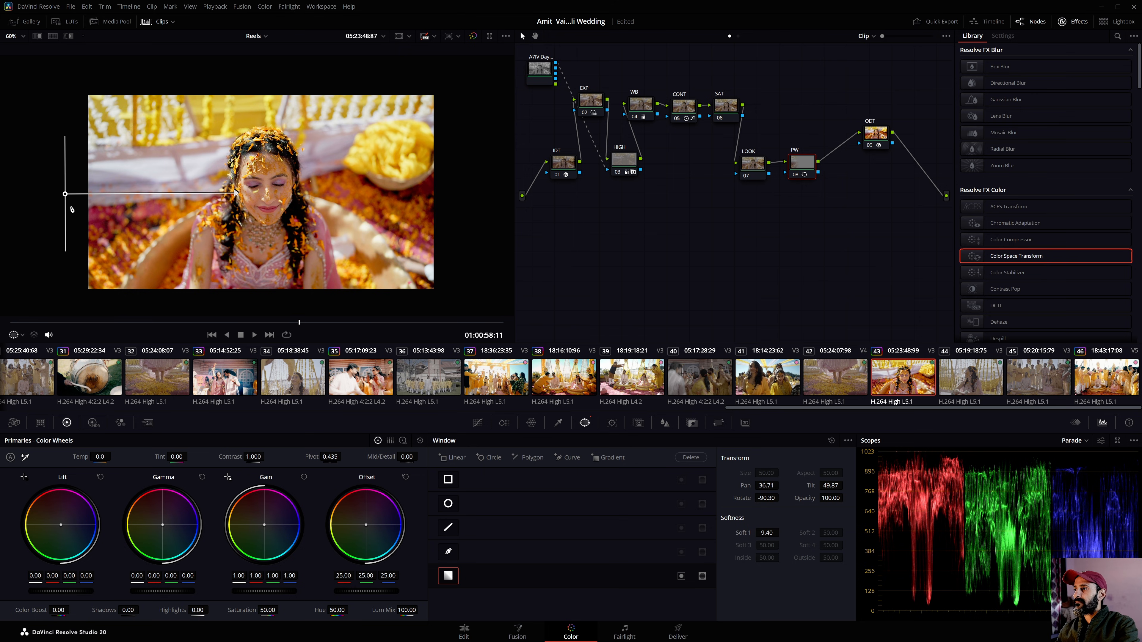
drag(67, 194, 80, 218)
drag(246, 213, 209, 215)
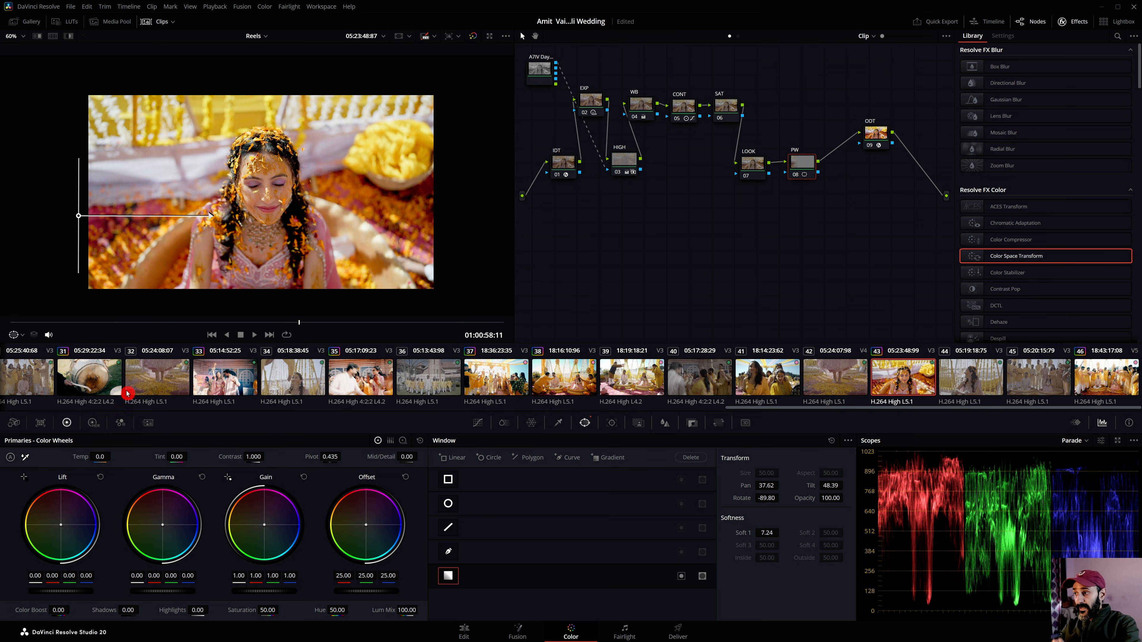
Lower the PW node's HDR Global exposure, settling on -0.42
click(94, 423)
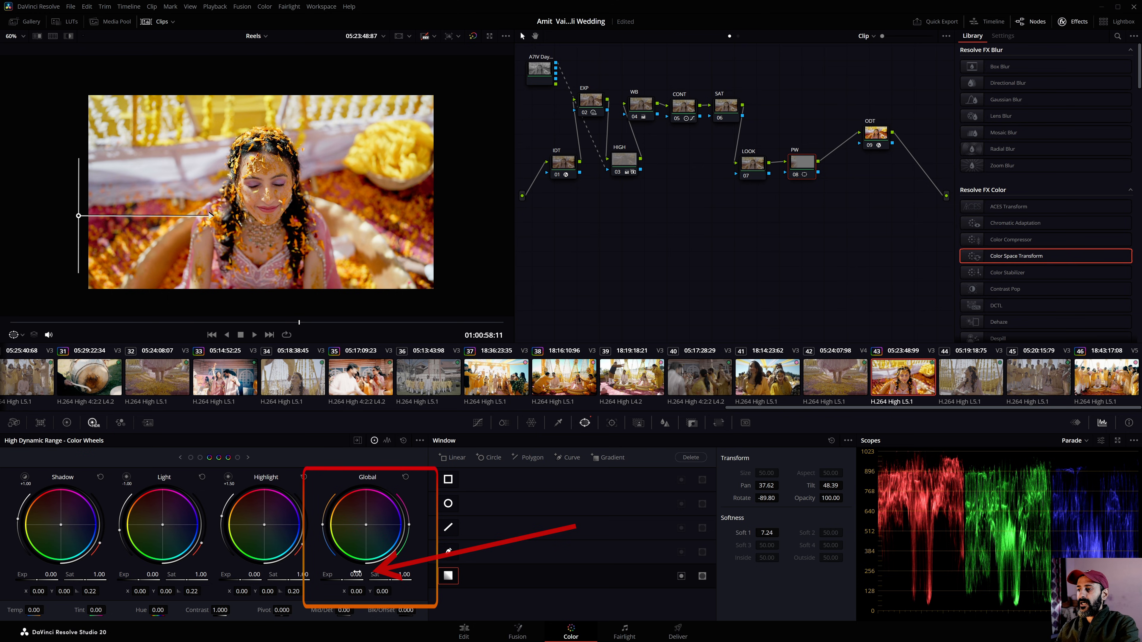
drag(354, 574, 251, 575)
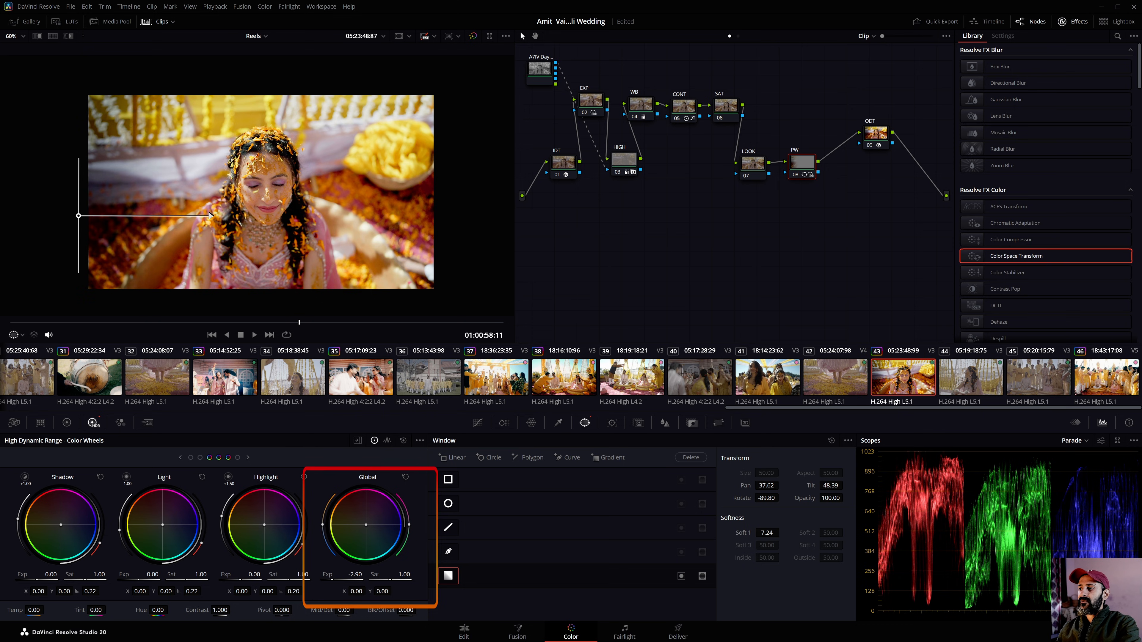
double_click(339, 575)
drag(339, 575, 320, 575)
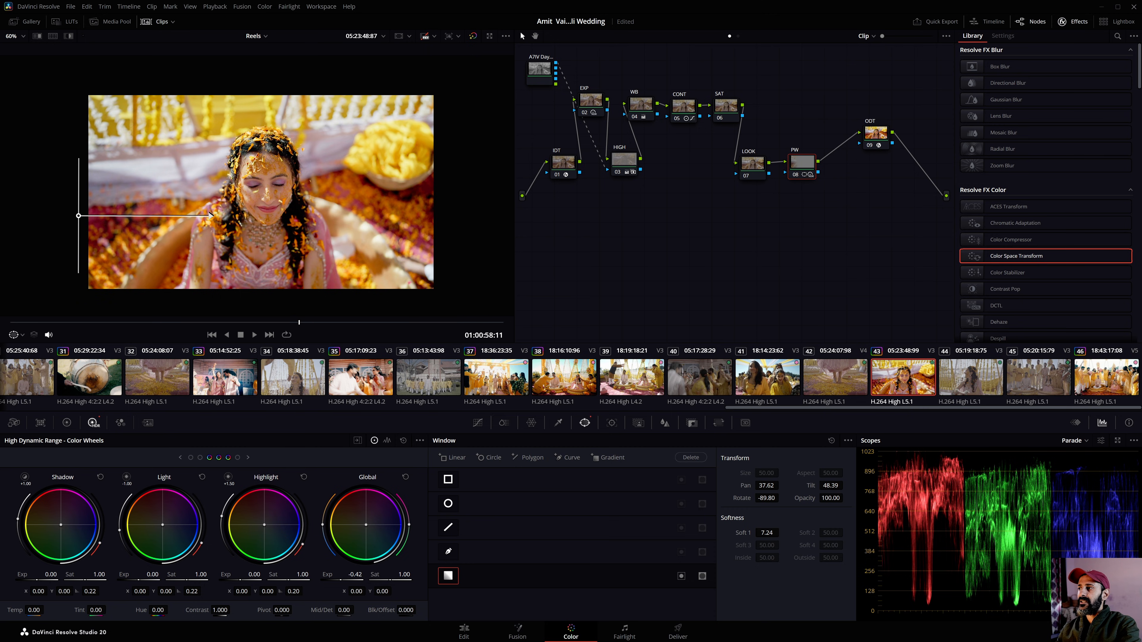
Extend the gradient window's softness to about 10.20, reaching the bride's face, and fit the image to the viewer
drag(210, 212, 262, 210)
scroll(127, 210, down, 1)
scroll(127, 211, up, 2)
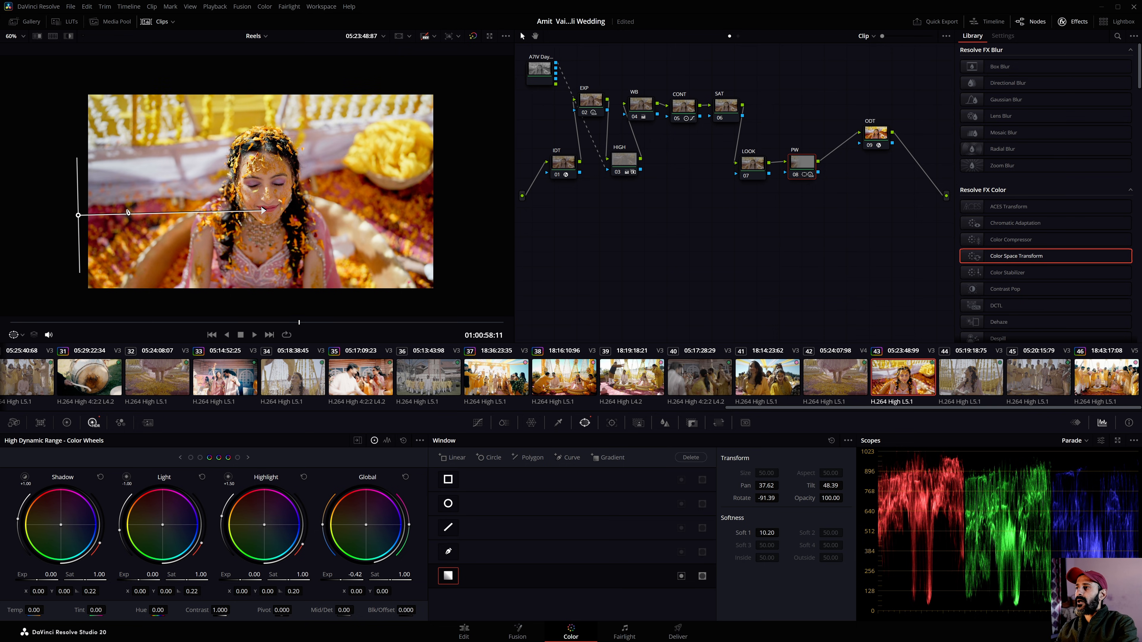
click(16, 36)
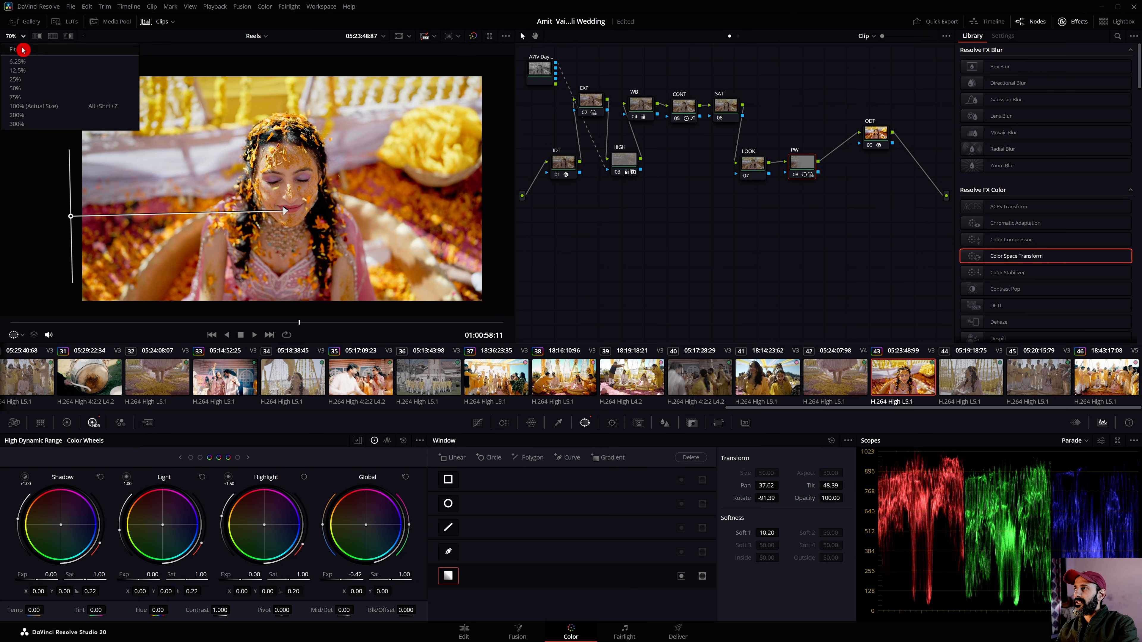
click(22, 52)
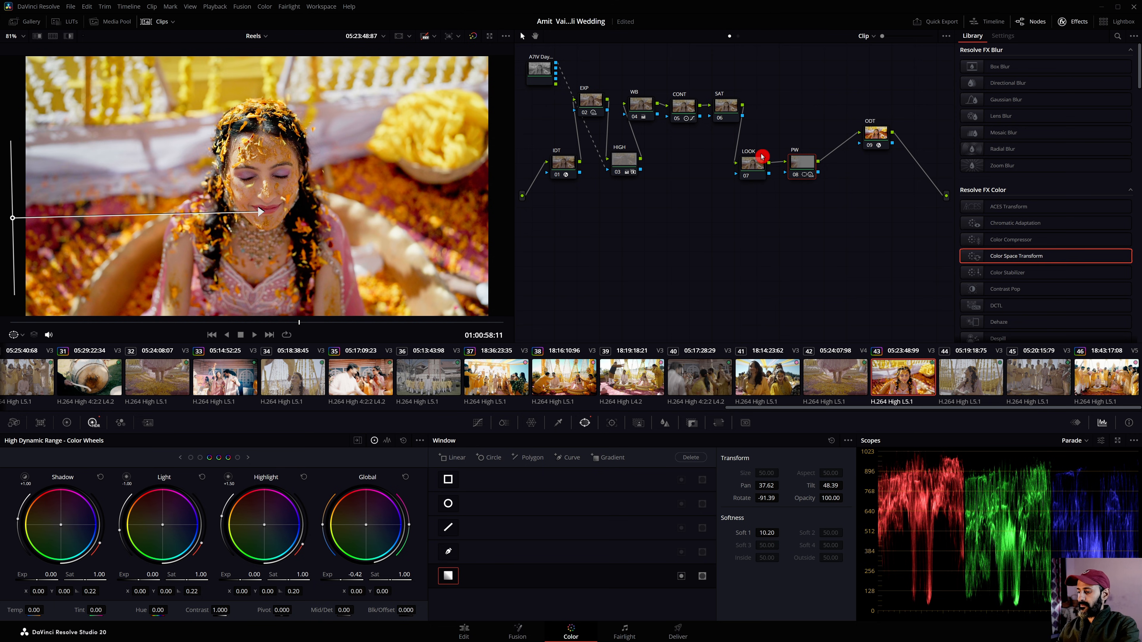
Toggle the PW node off and on to compare the image with and without the gradient darkening
key(ctrl+d)
key(ctrl+d)
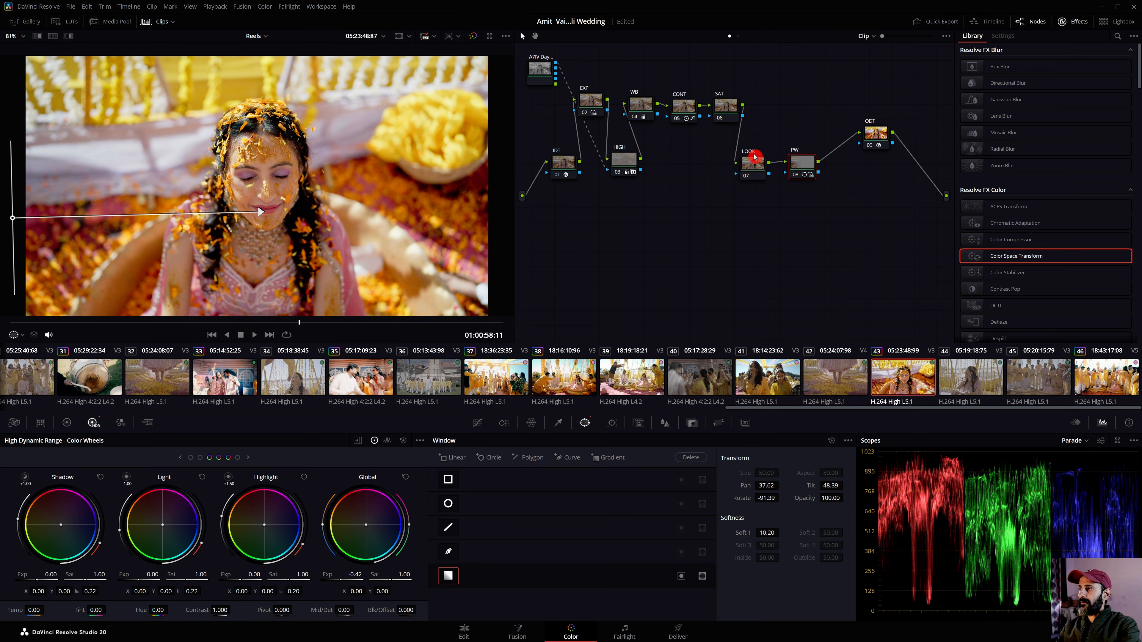
key(ctrl+d)
key(ctrl+d)
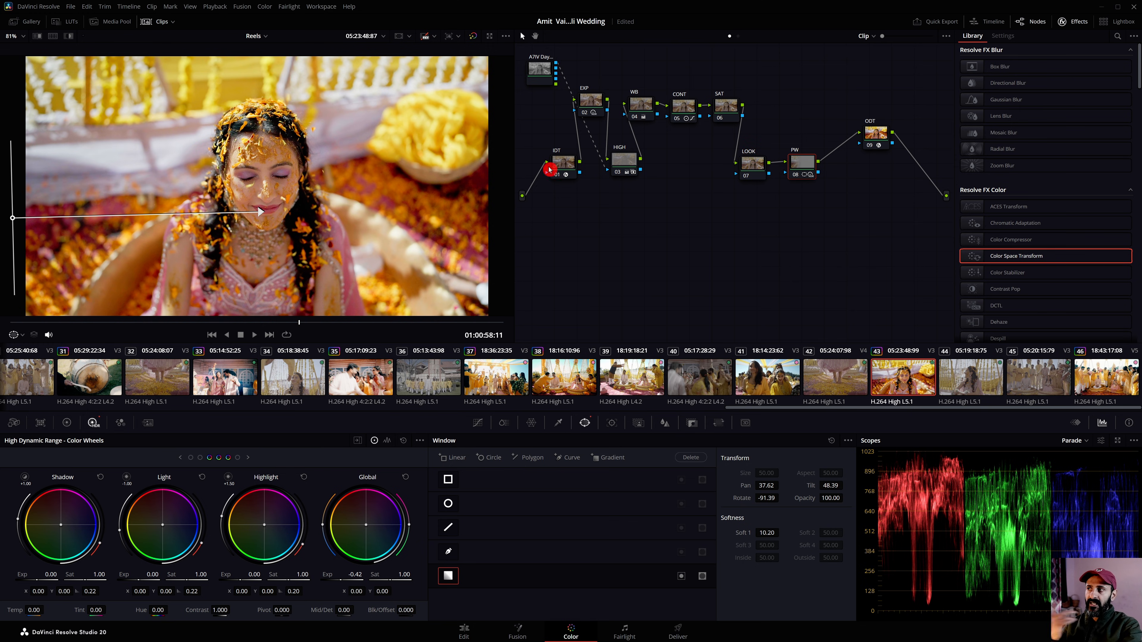
Reset the PW node's grade, discarding its gradient window and exposure change
drag(1034, 152, 812, 165)
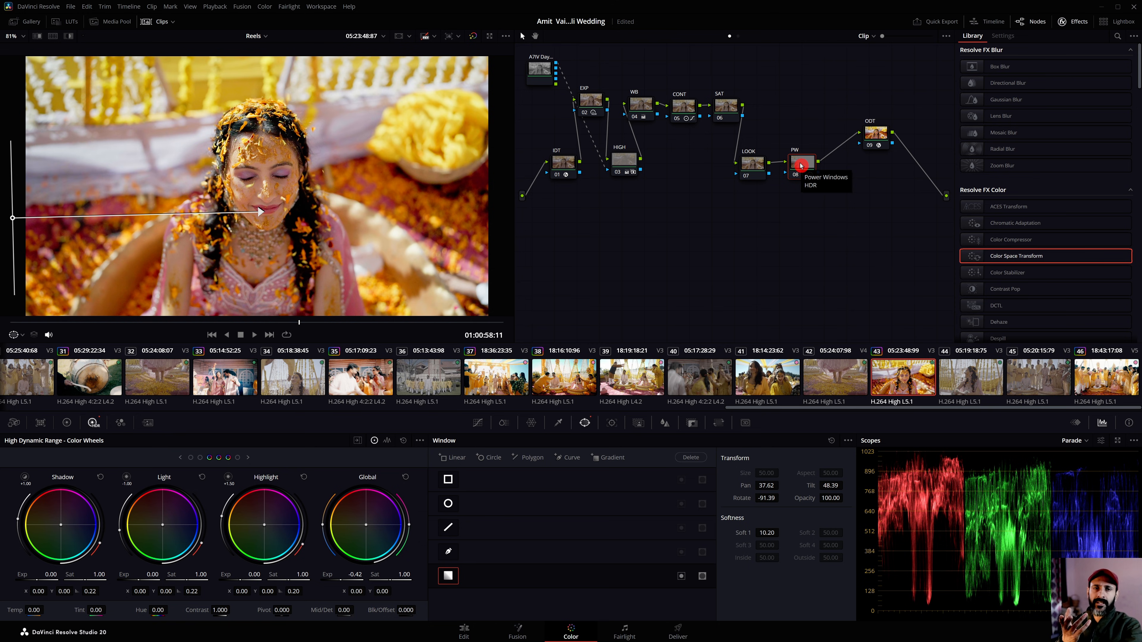
right_click(800, 165)
click(818, 173)
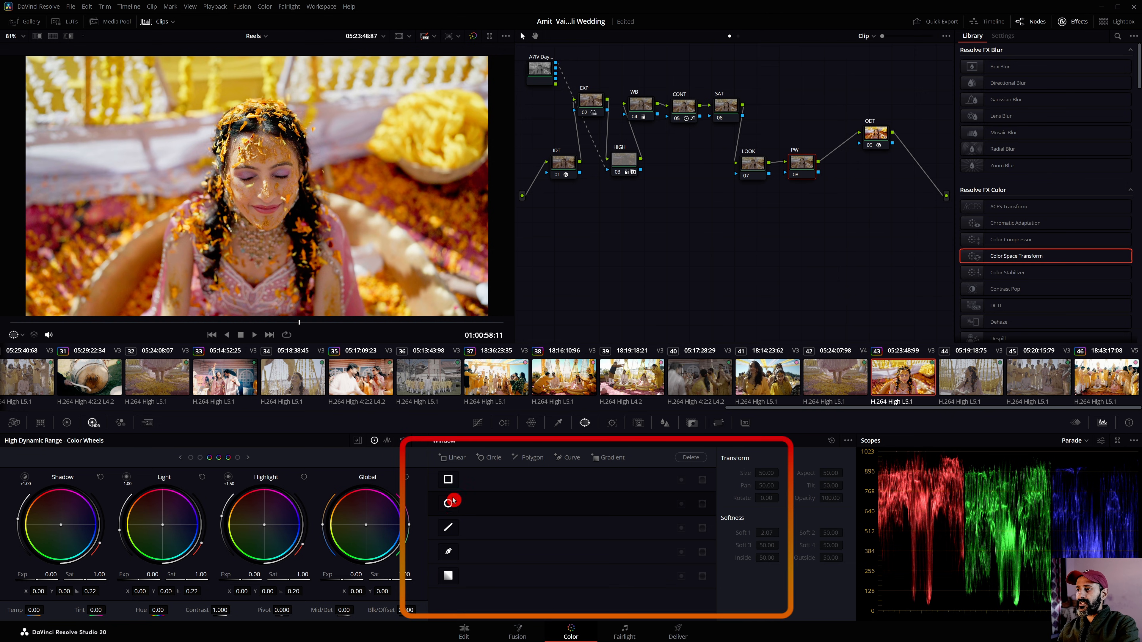
Place a softened circle window around the bride on the PW node, with size 56.36, aspect 38.07 and softness 18.00, and check another frame
click(448, 505)
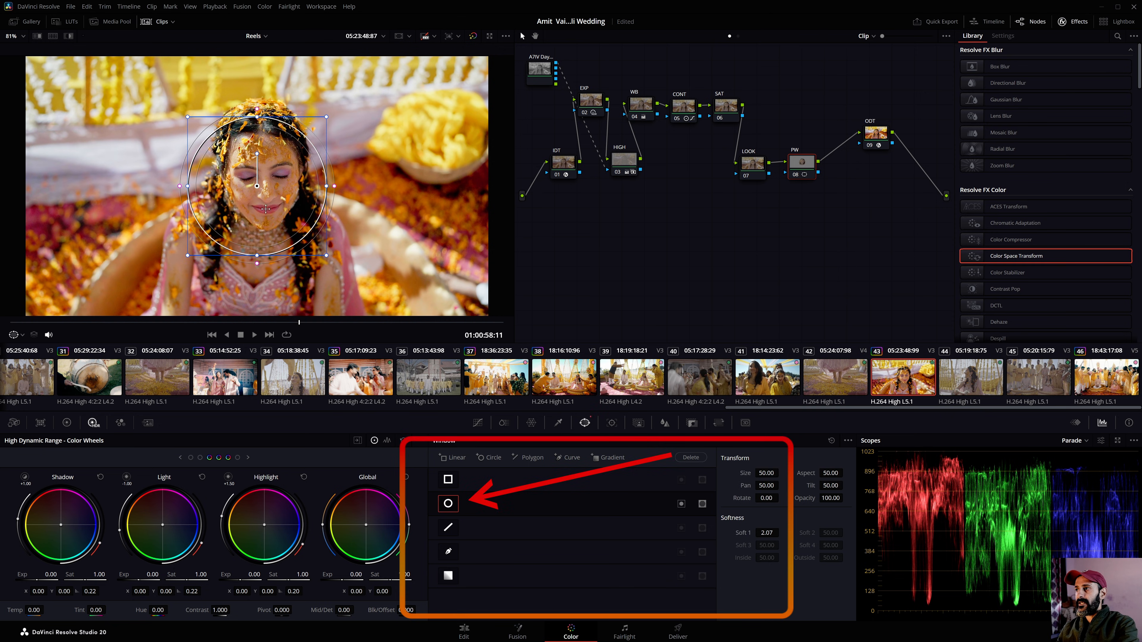
drag(257, 188, 265, 185)
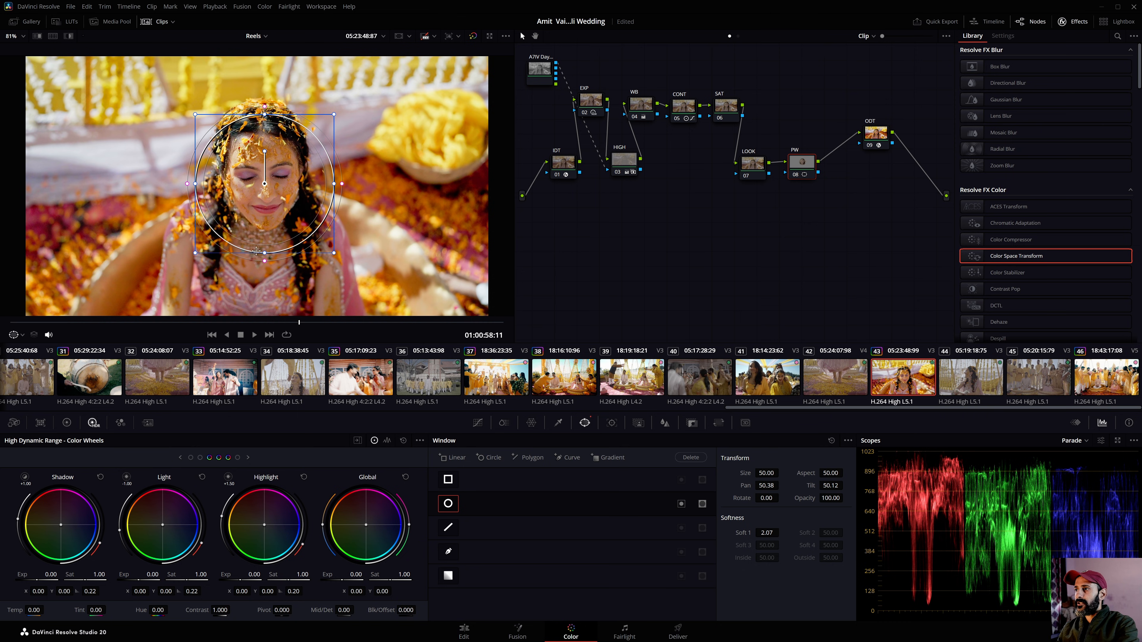
drag(266, 255, 265, 294)
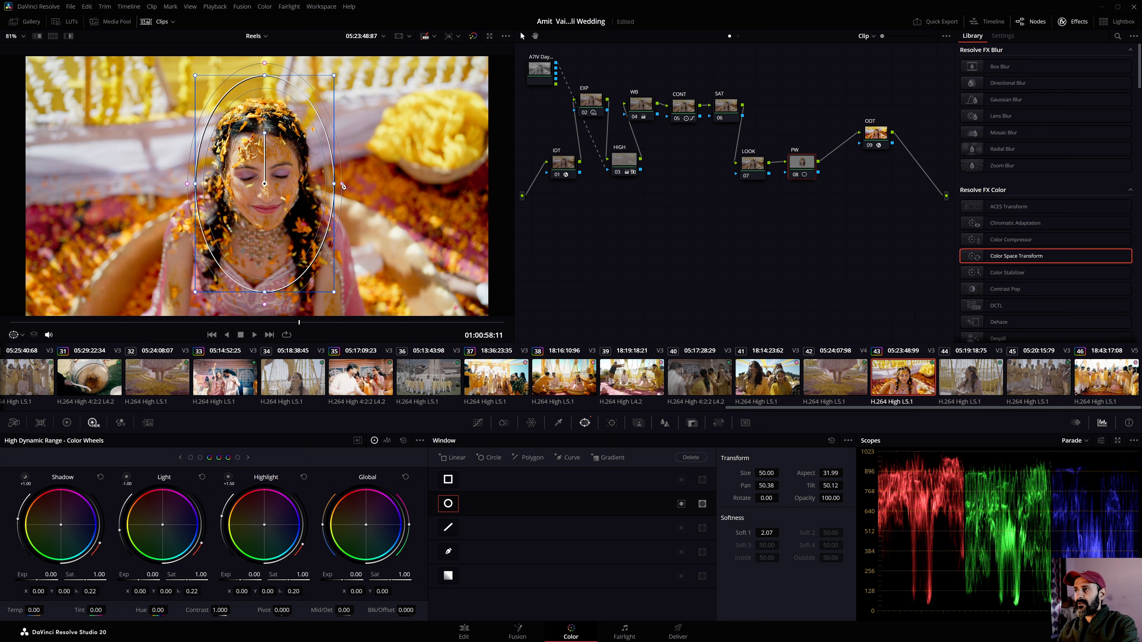
drag(343, 184, 434, 184)
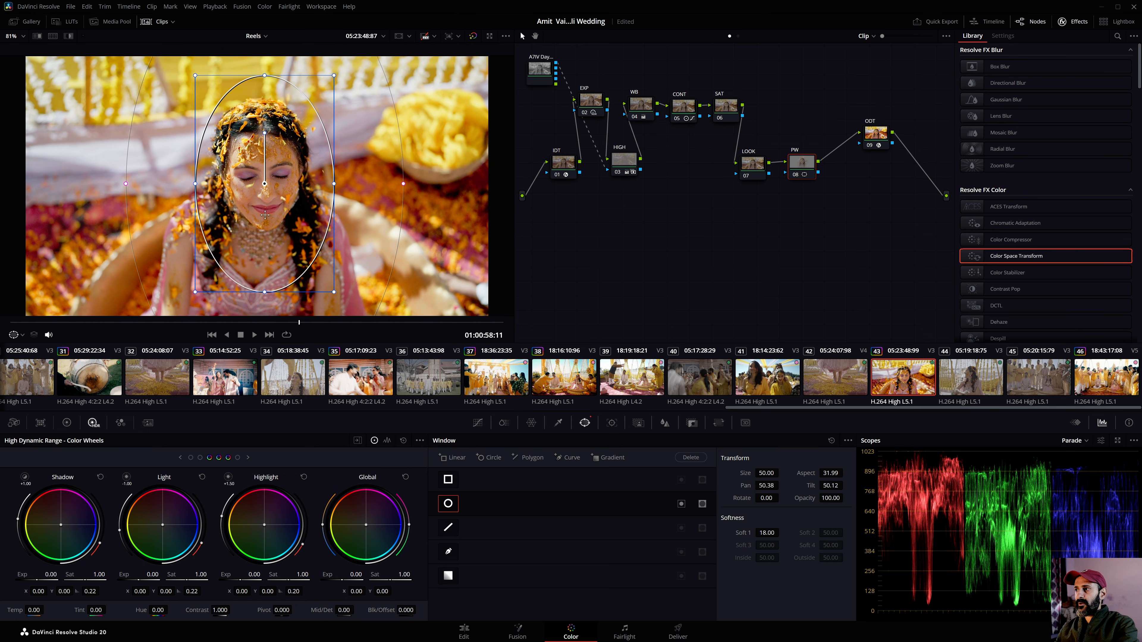
drag(265, 292, 270, 317)
drag(333, 188, 323, 219)
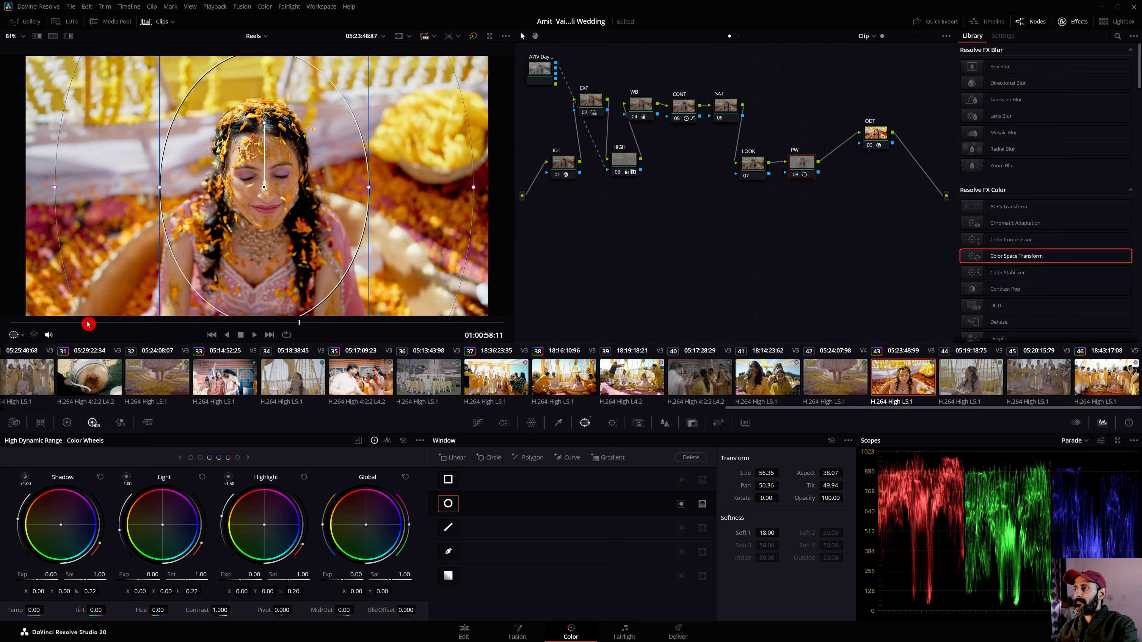
drag(53, 324, 401, 310)
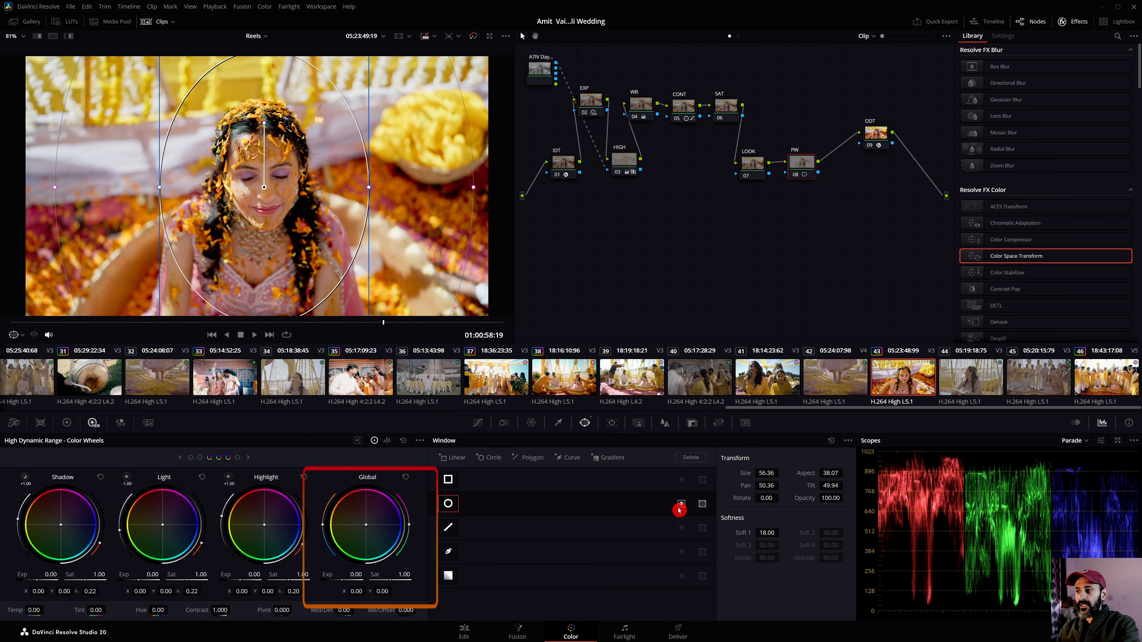
Invert the circle window to target the surroundings and lower the PW node's HDR Global exposure, settling on -0.44
drag(354, 575, 324, 575)
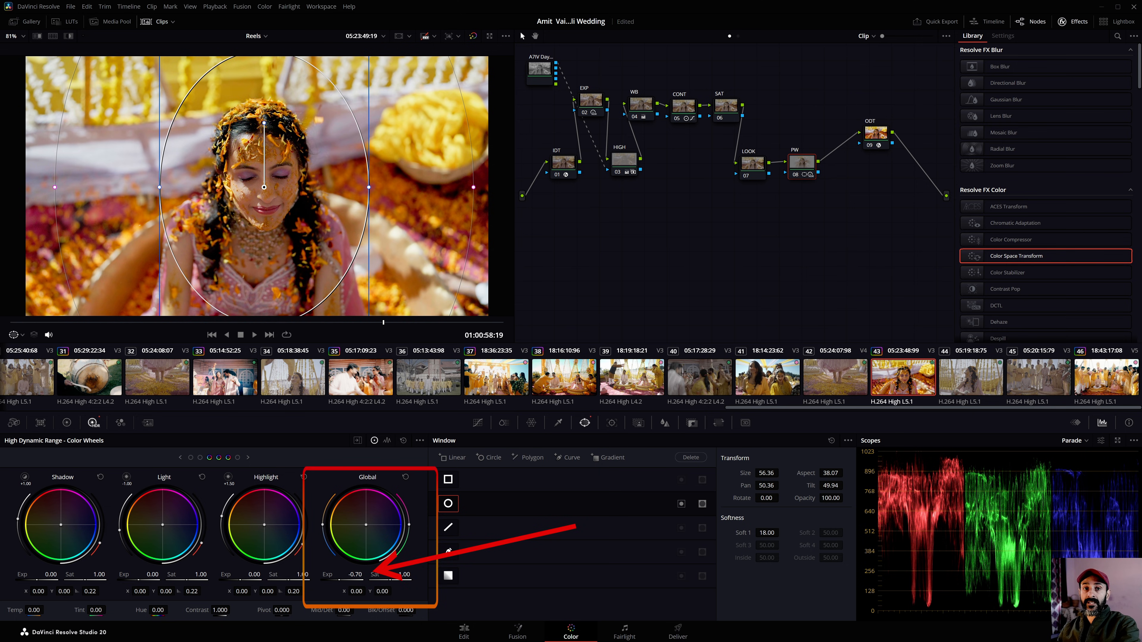
double_click(355, 575)
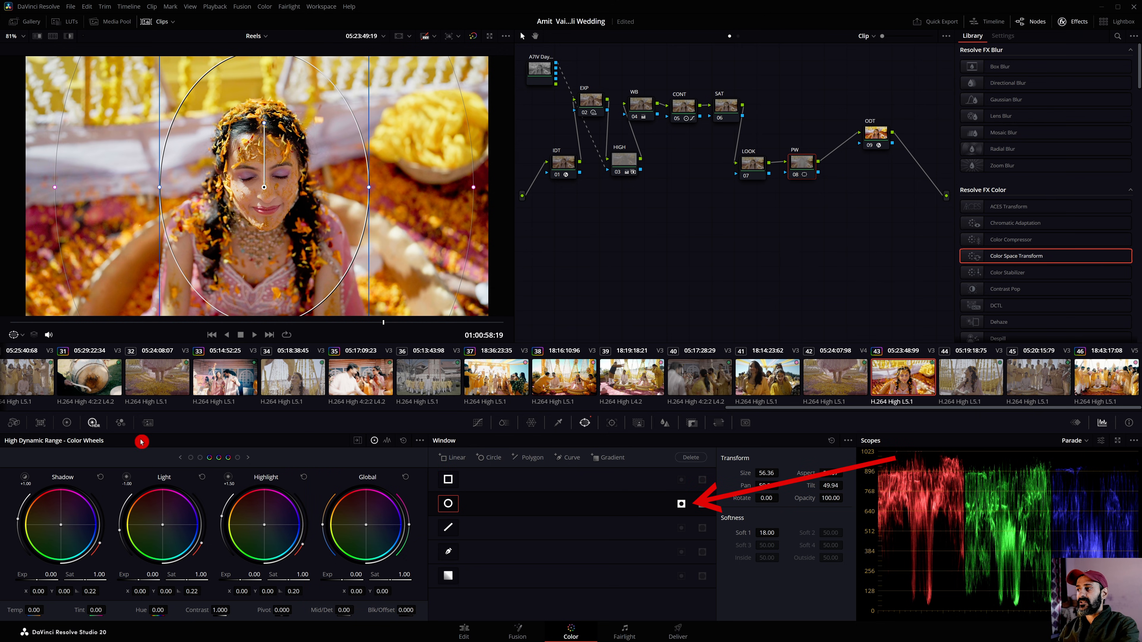
drag(354, 575, 335, 575)
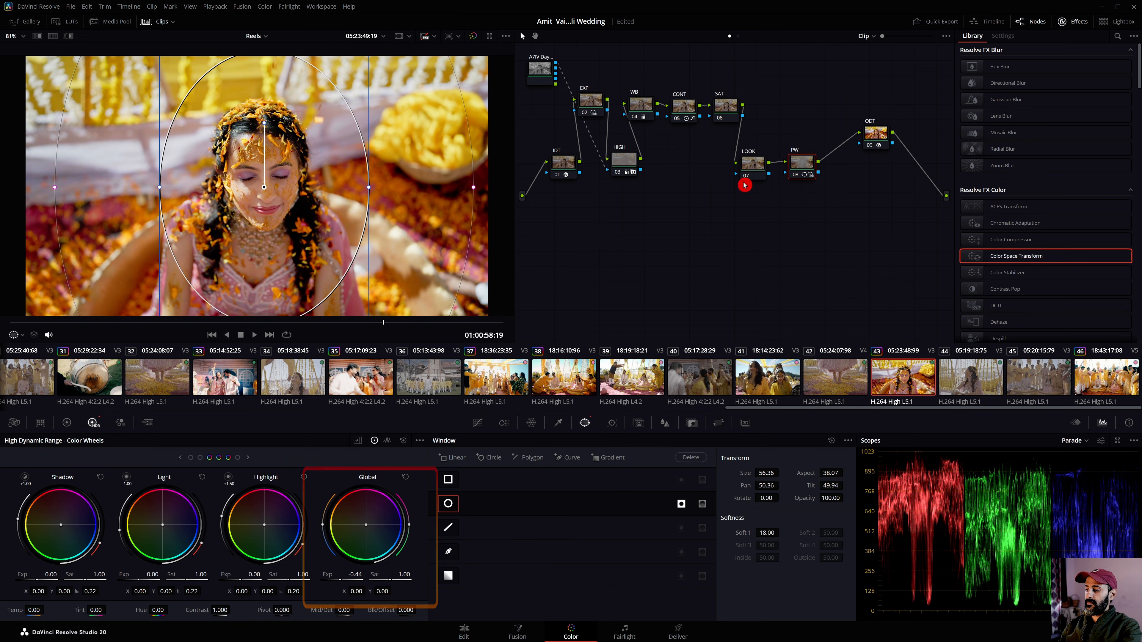
Toggle the PW node off and on to compare the image with and without the darkened surroundings
key(ctrl+d)
key(ctrl+d)
key(ctrl+d)
key(ctrl+d)
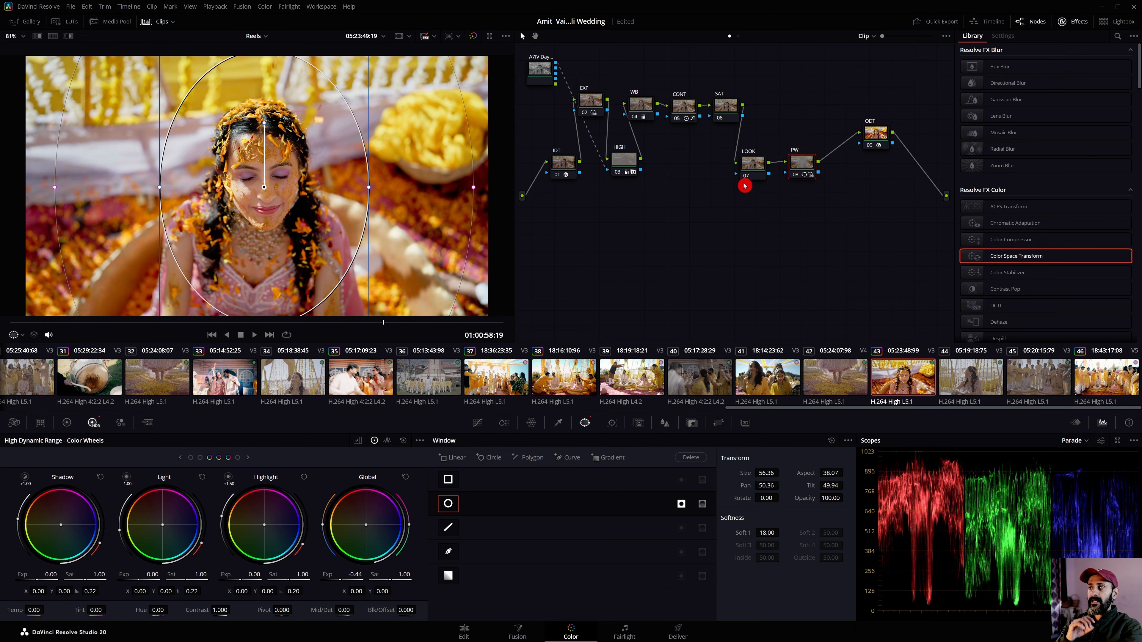
Try warm and teal tints in the PW node's HDR Shadow wheel, settling on X -0.02 and Y -0.07
drag(798, 162, 792, 146)
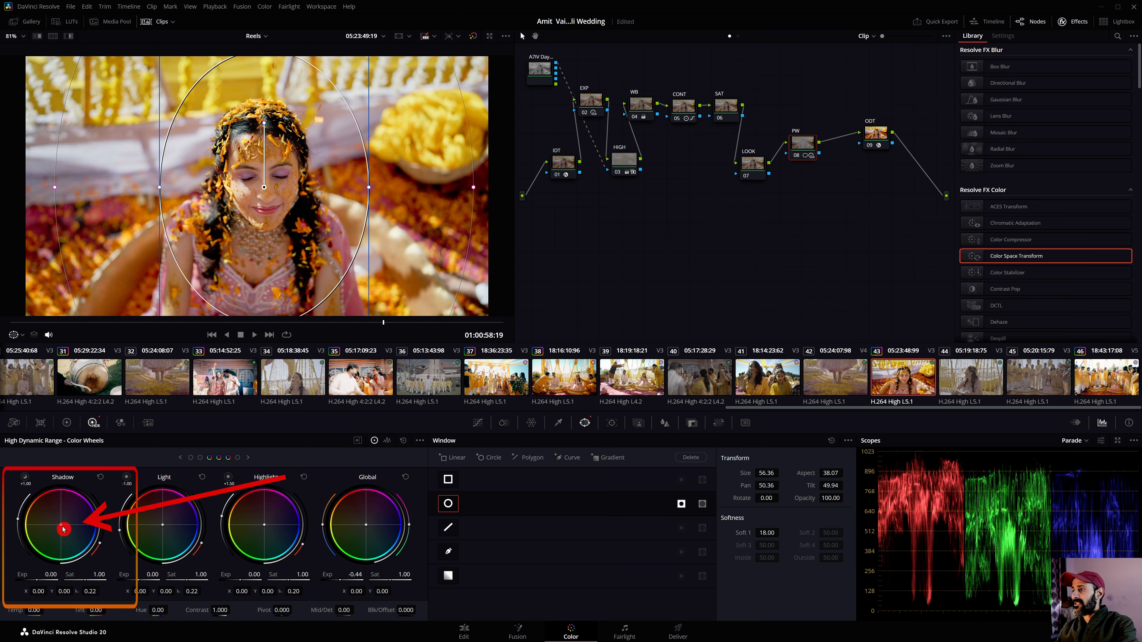
mouse_move(60, 527)
mouse_down()
mouse_move(47, 509)
mouse_move(88, 520)
mouse_move(47, 521)
mouse_up()
mouse_move(48, 521)
mouse_down()
mouse_move(57, 518)
mouse_move(48, 504)
mouse_move(34, 516)
mouse_move(50, 508)
mouse_up()
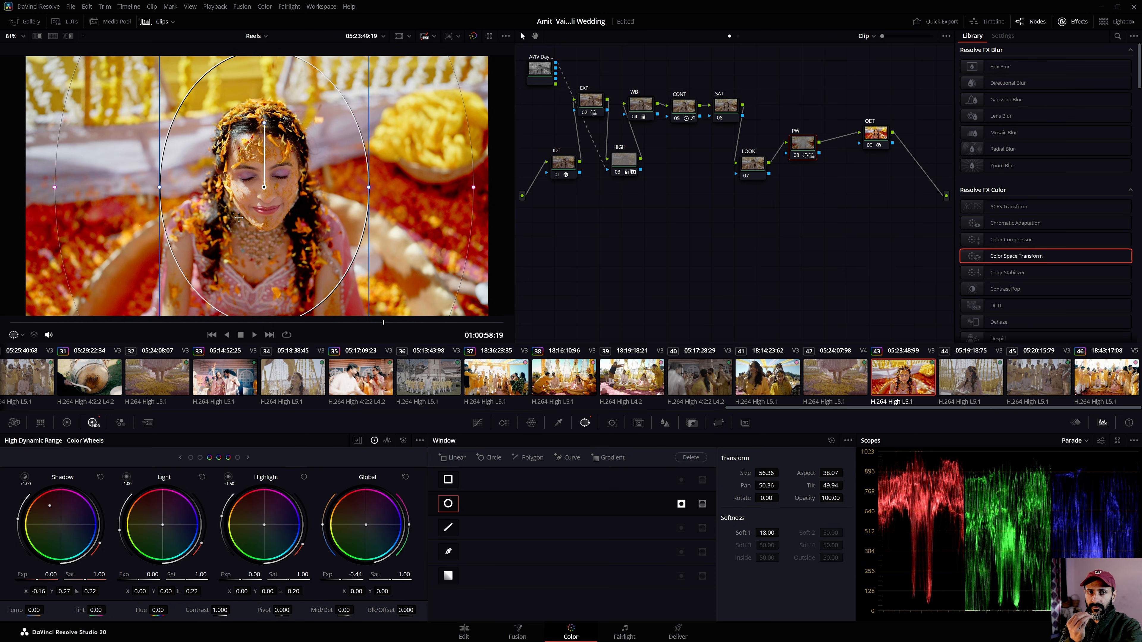
mouse_move(48, 528)
mouse_down()
mouse_move(49, 506)
mouse_move(68, 538)
mouse_up()
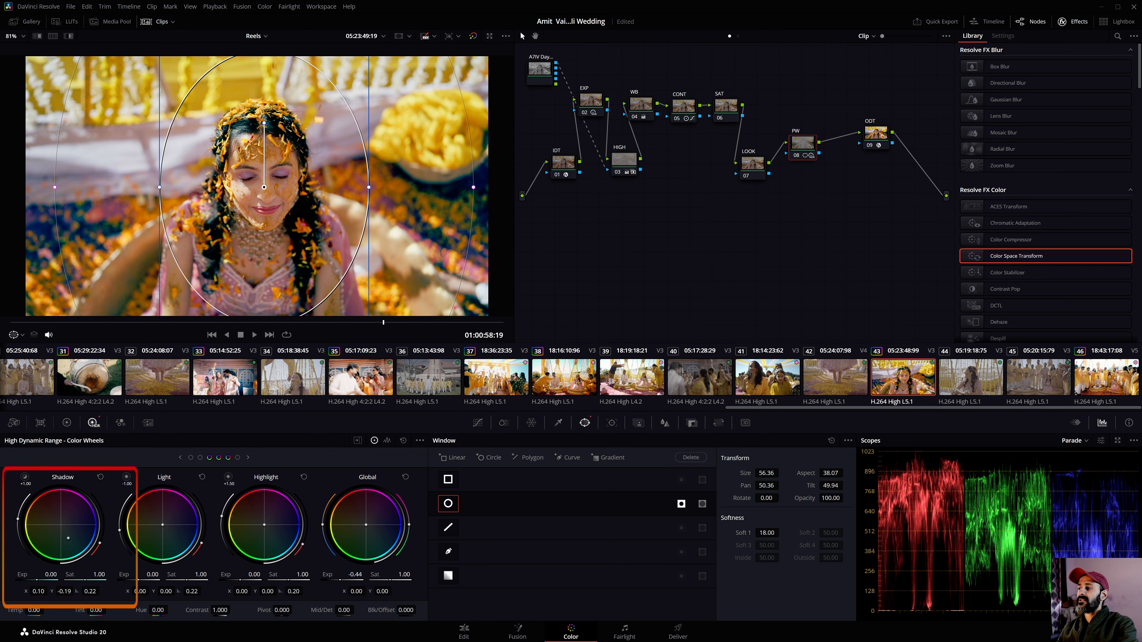
drag(69, 538, 59, 529)
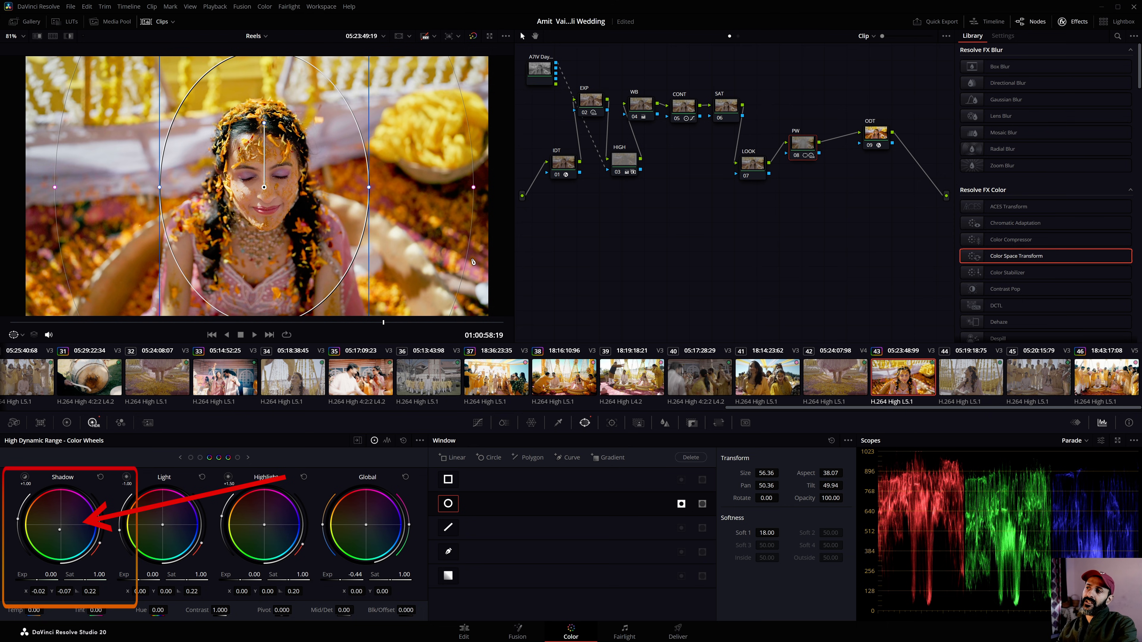
drag(800, 148, 802, 148)
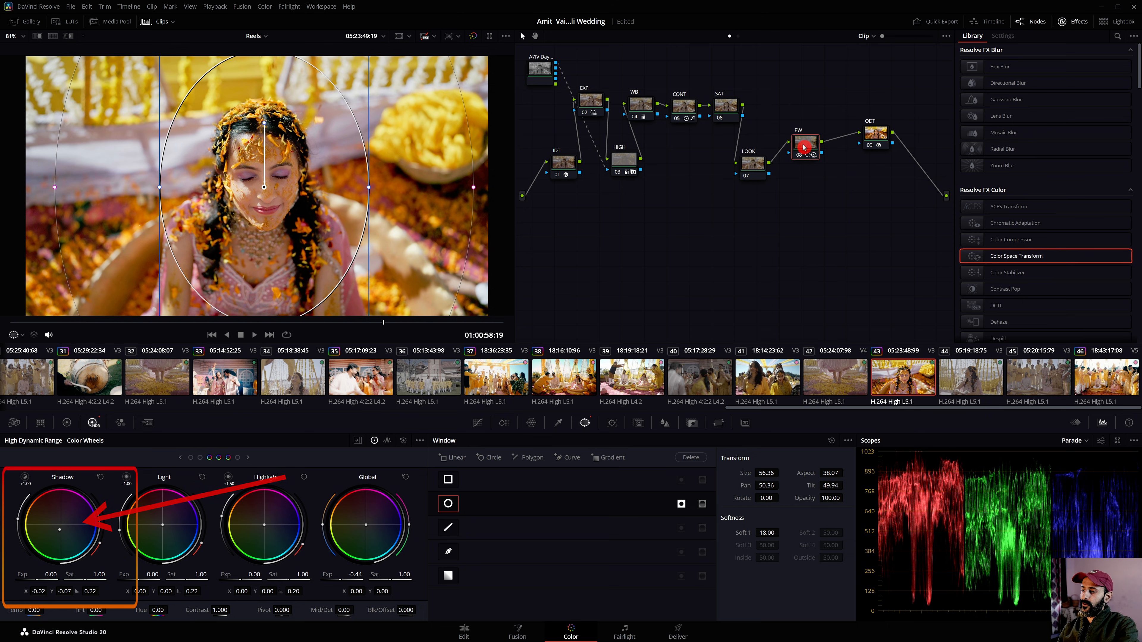
On the SAT node, raise the ColorSlice yellow density to 0.21 and lower the HDR Global saturation to 0.99
click(745, 166)
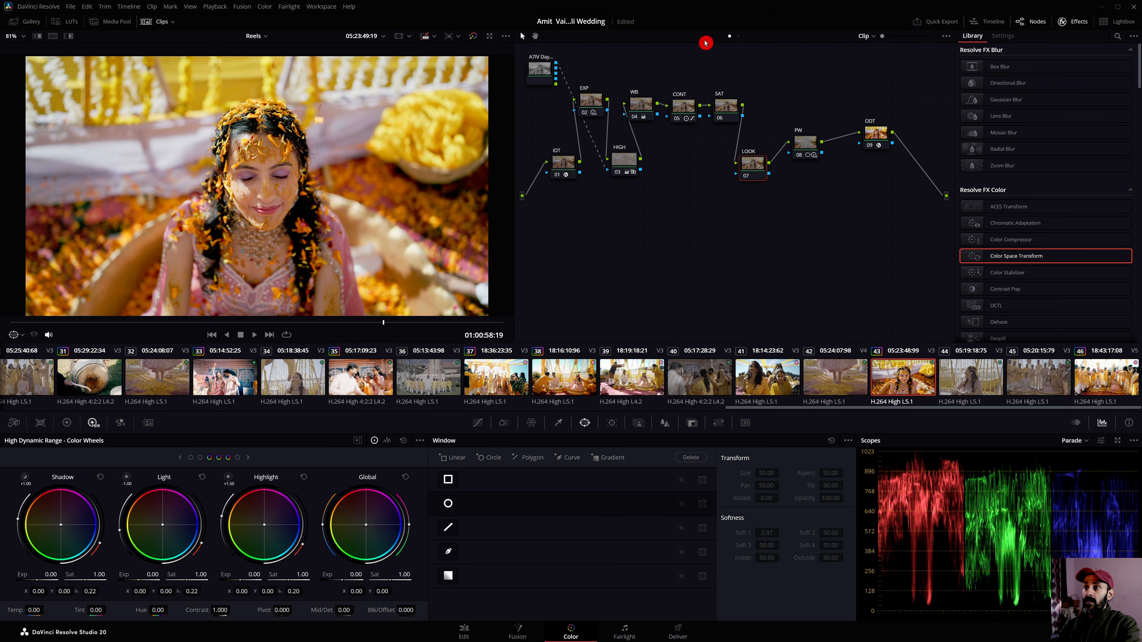
click(726, 107)
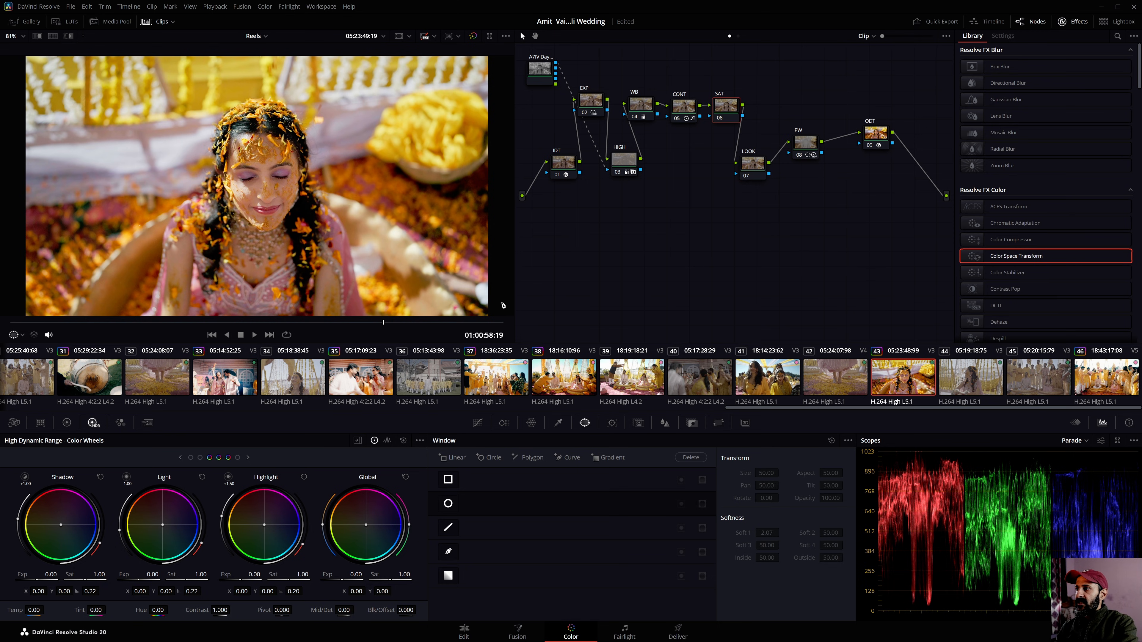
click(504, 427)
mouse_move(566, 585)
mouse_down()
mouse_move(568, 552)
mouse_move(567, 605)
mouse_move(568, 556)
mouse_move(568, 575)
mouse_up()
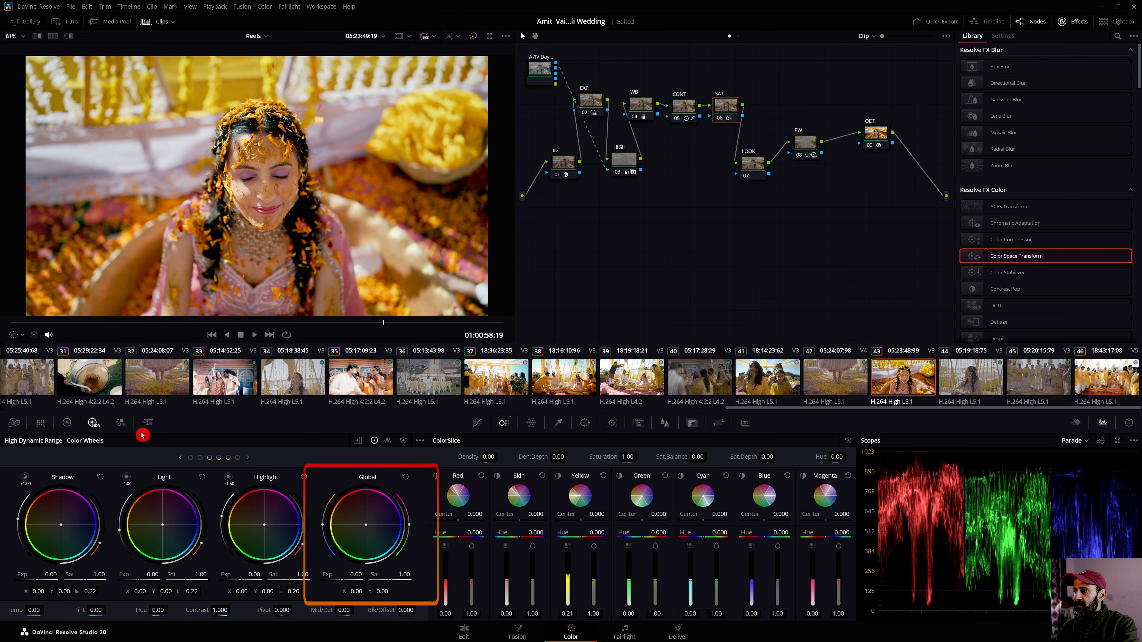
drag(404, 575, 403, 575)
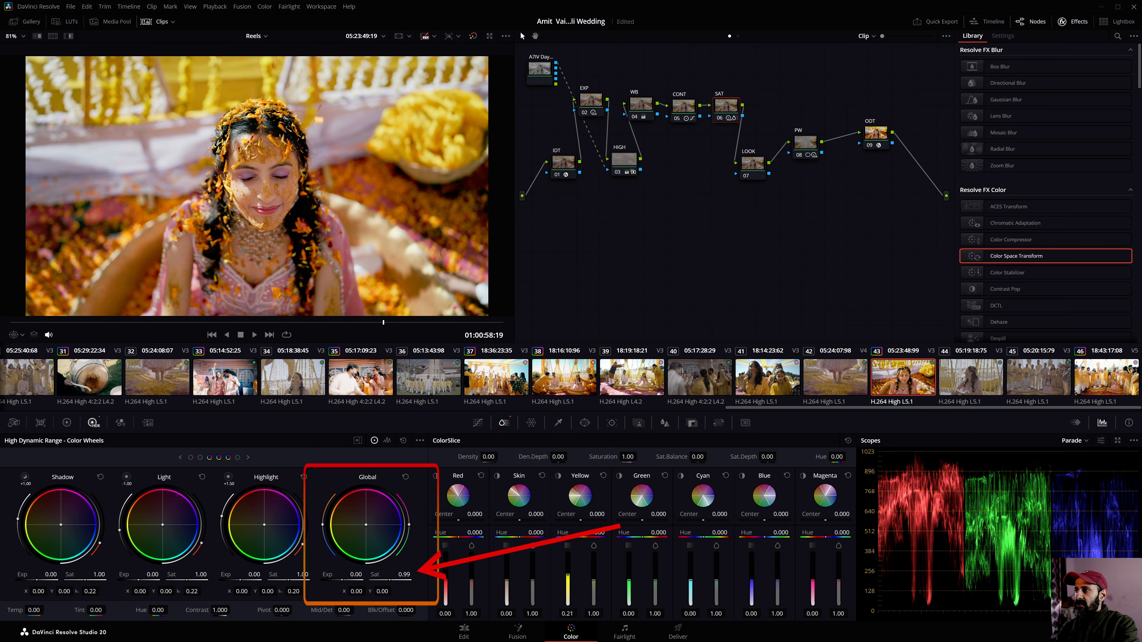
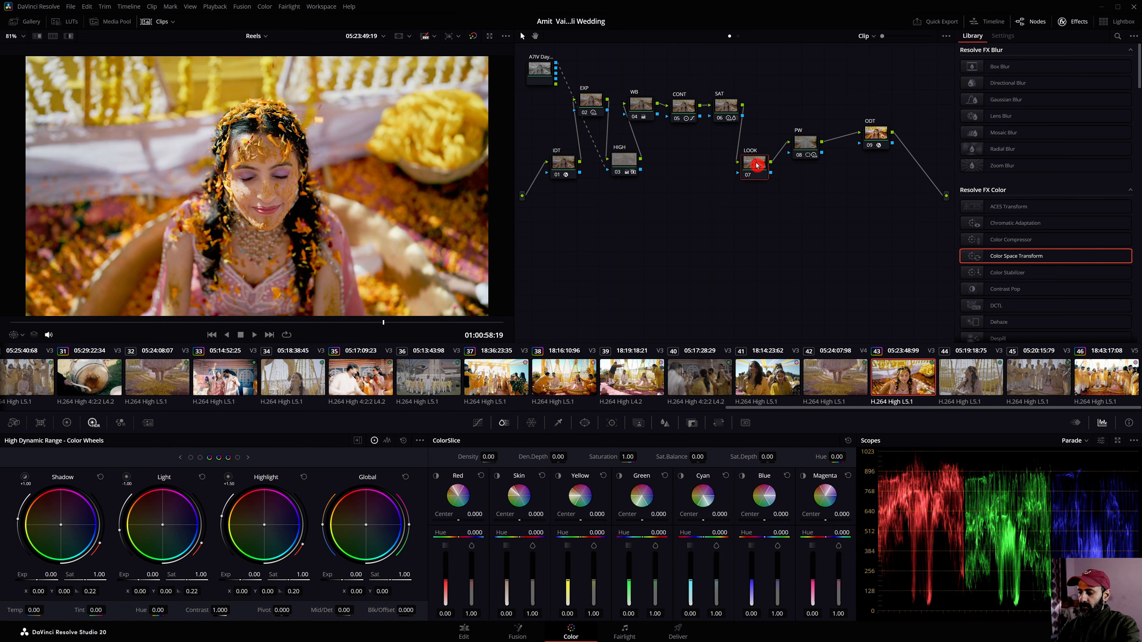
Add a serial node after LOOK, place it below the chain and label it PRINT
key(alt+s)
drag(798, 183, 785, 215)
right_click(785, 215)
click(802, 234)
text(PRINT)
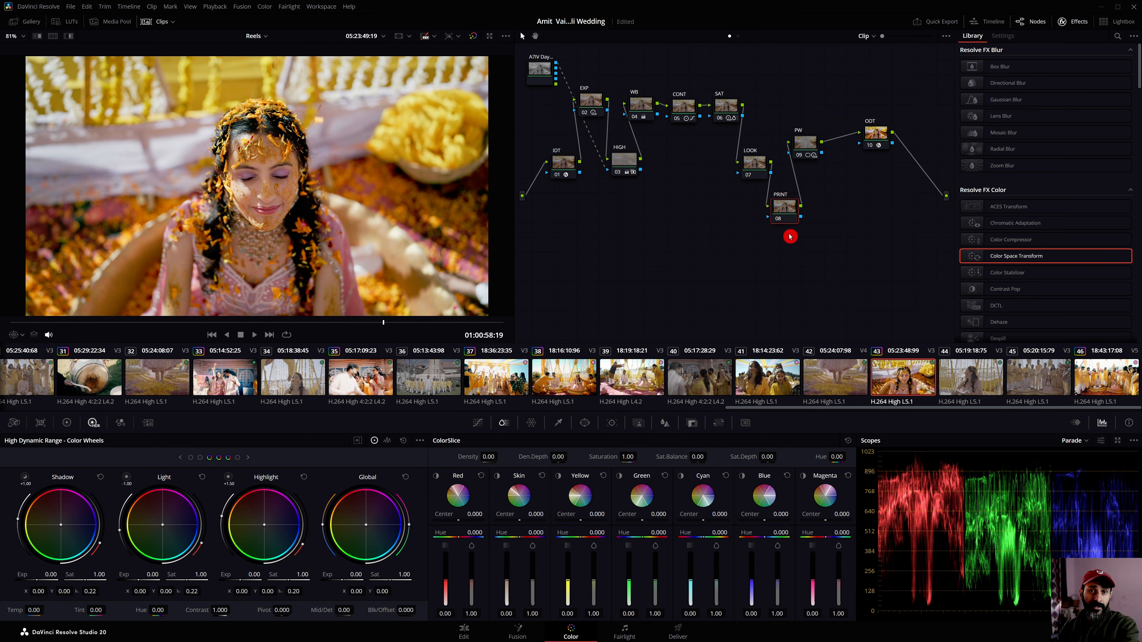
Apply the favorite LUT CM_DH_KODAK to the PRINT node and reduce its key output gain to 0.546
right_click(784, 211)
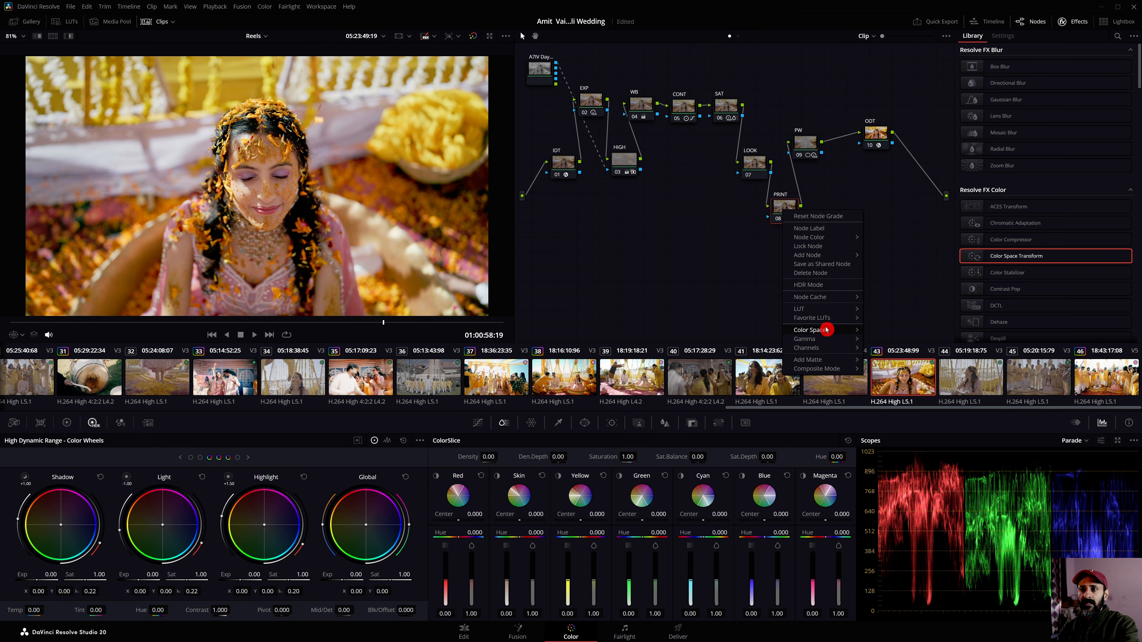
mouse_move(835, 320)
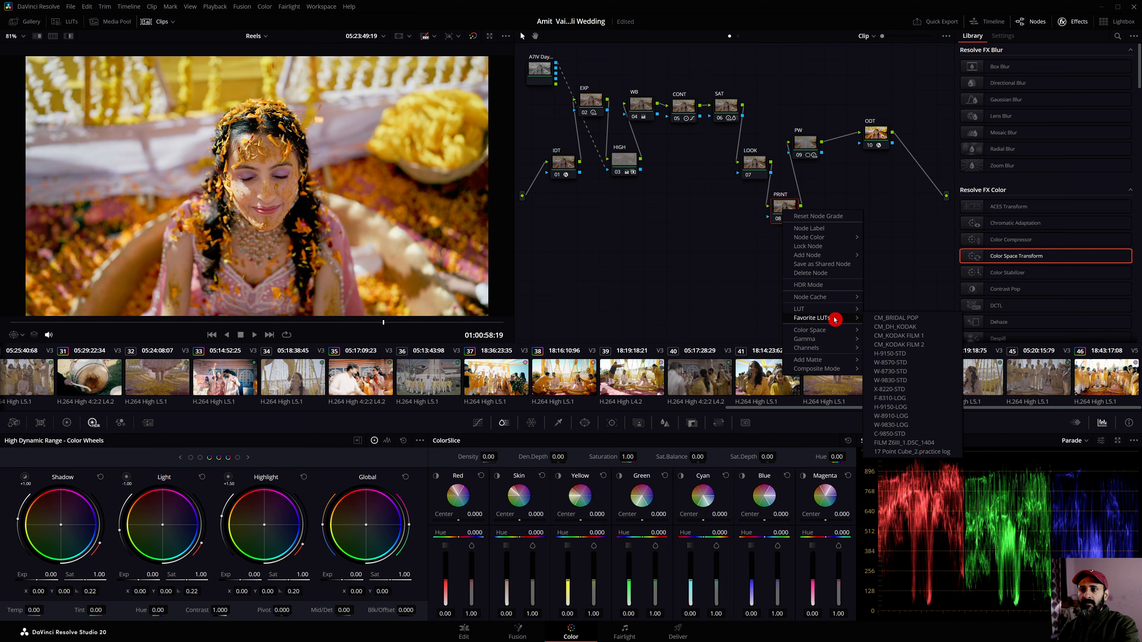
click(894, 328)
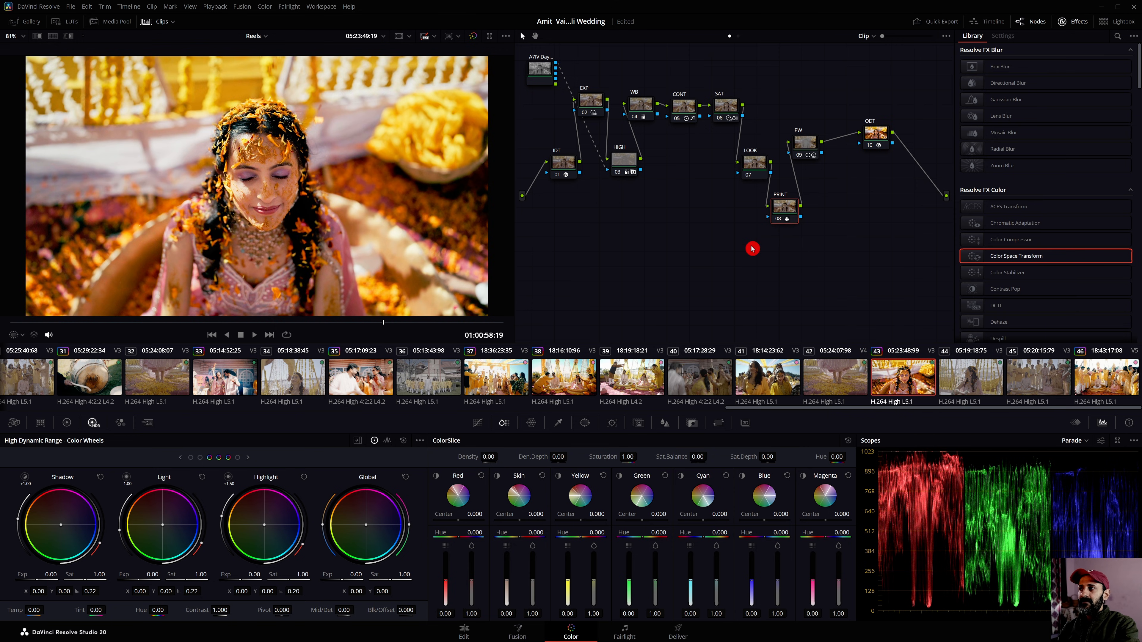
click(692, 423)
mouse_move(756, 532)
mouse_down()
mouse_move(701, 532)
mouse_move(753, 532)
mouse_up()
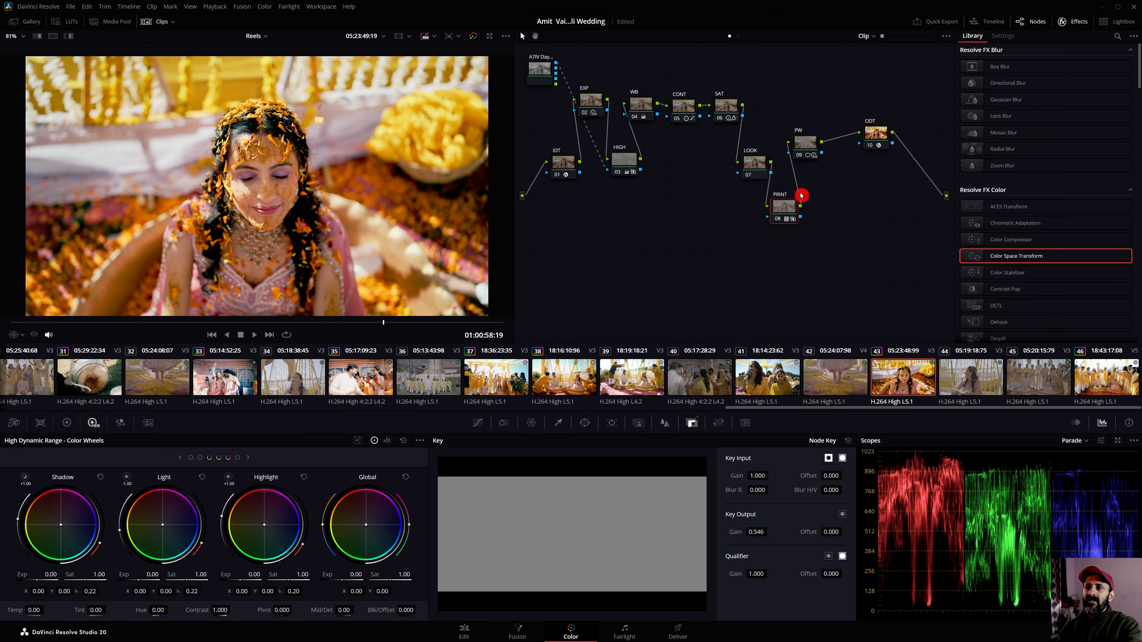
Rearrange the LOOK, PRINT and PW nodes to open space between PRINT and PW
mouse_move(753, 159)
mouse_down()
mouse_move(748, 148)
mouse_move(756, 154)
mouse_up()
drag(784, 208, 779, 205)
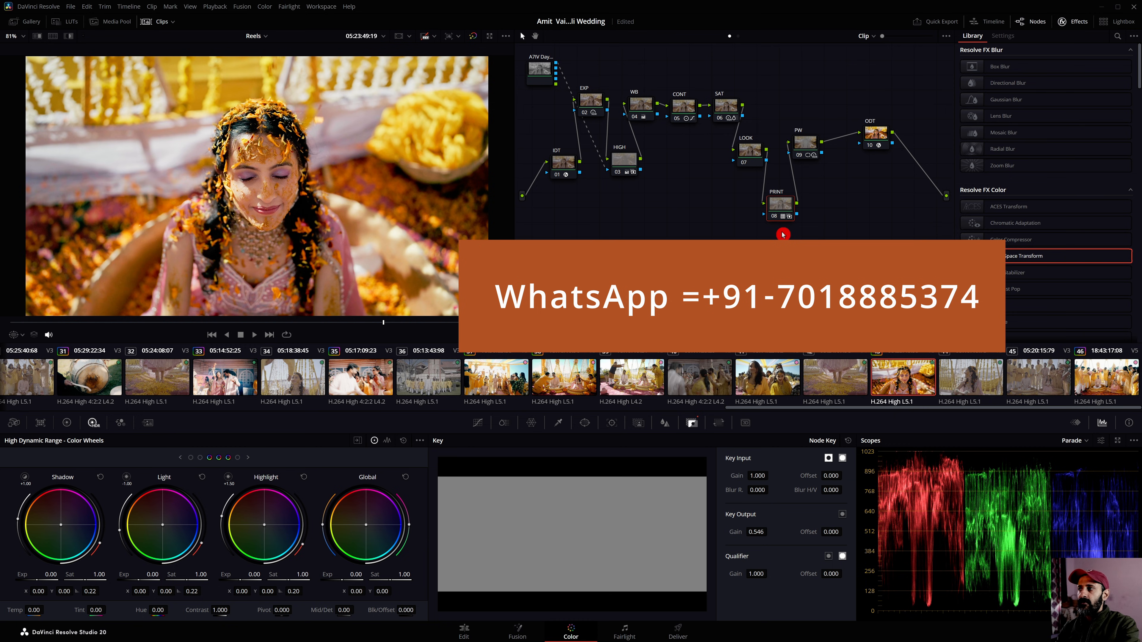
drag(805, 142, 829, 140)
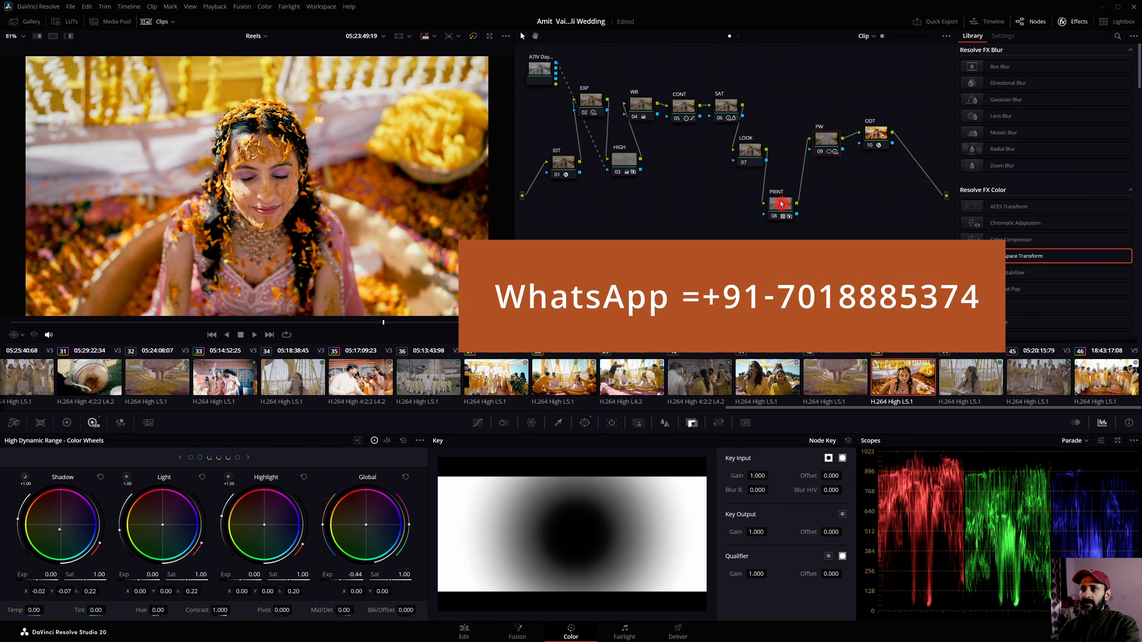
Add a serial node after PRINT and label it FLC
drag(778, 205, 777, 201)
key(alt+s)
right_click(821, 205)
click(839, 222)
text(FLC)
key(Return)
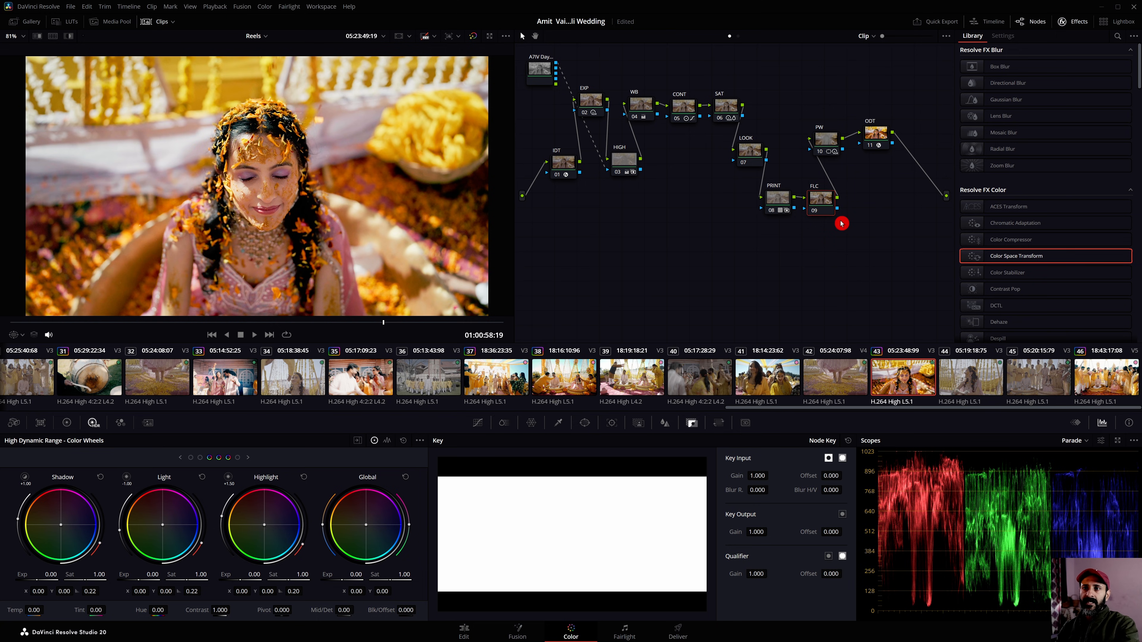
Find Film Look Creator in the effects library, apply it to the FLC node with the Clean Slate preset, and keep Film Look Blend at 0.000
click(1119, 37)
text(film)
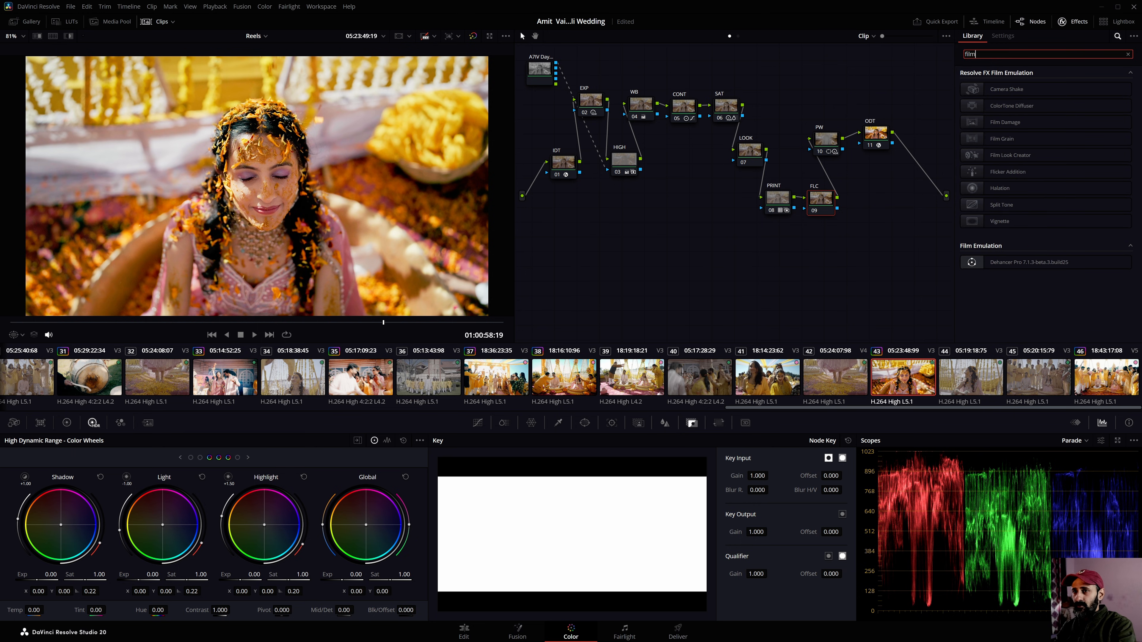
drag(1028, 157, 821, 203)
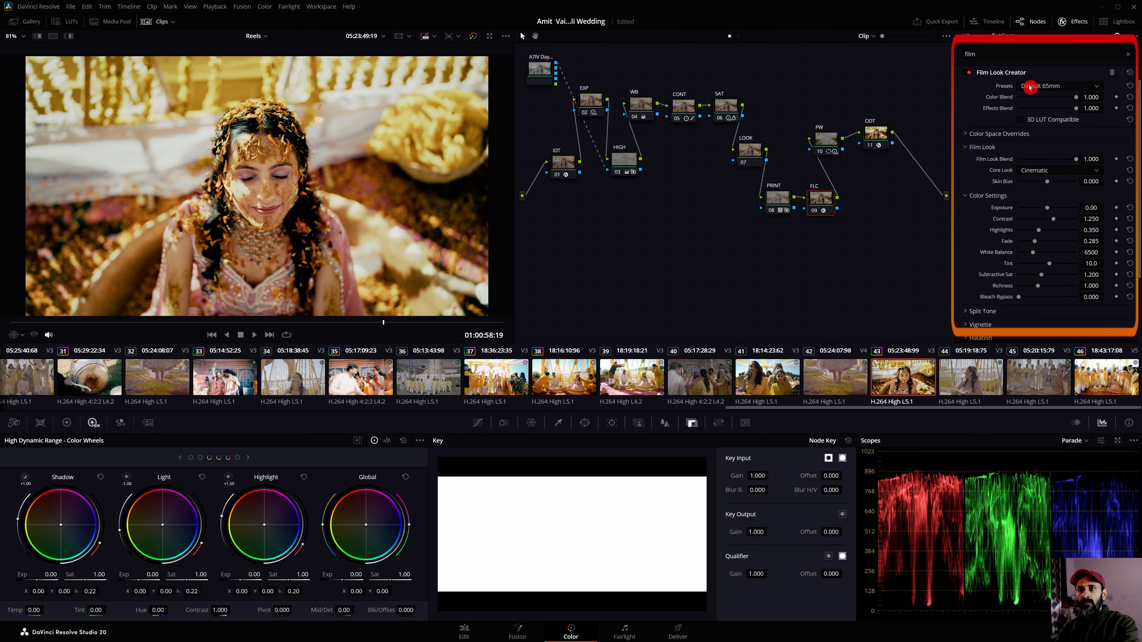
click(1053, 86)
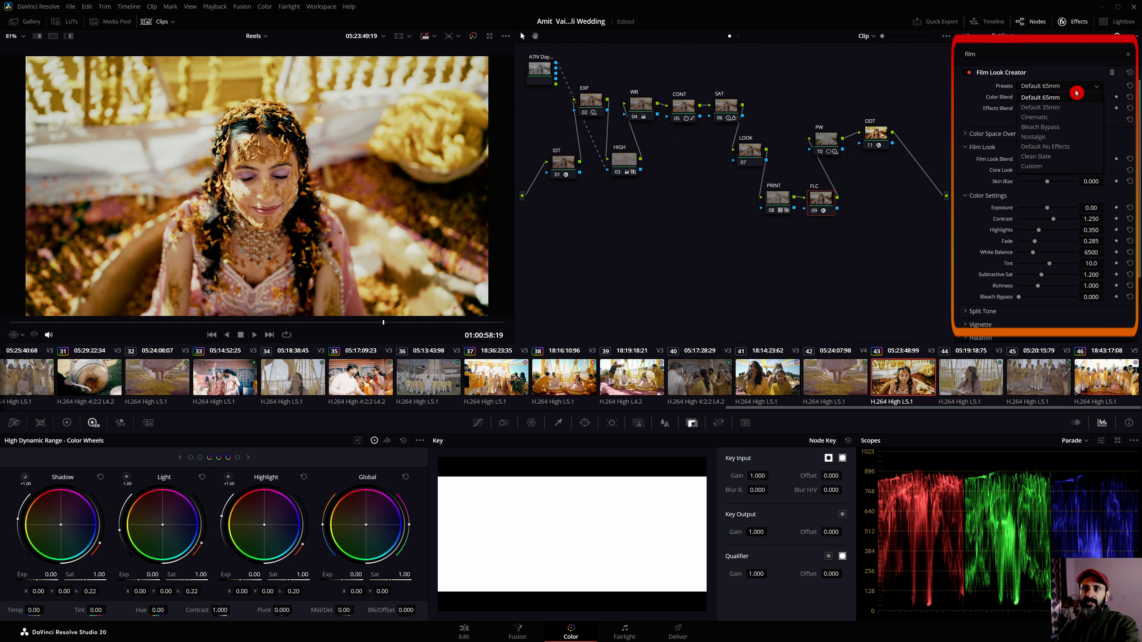
click(1046, 157)
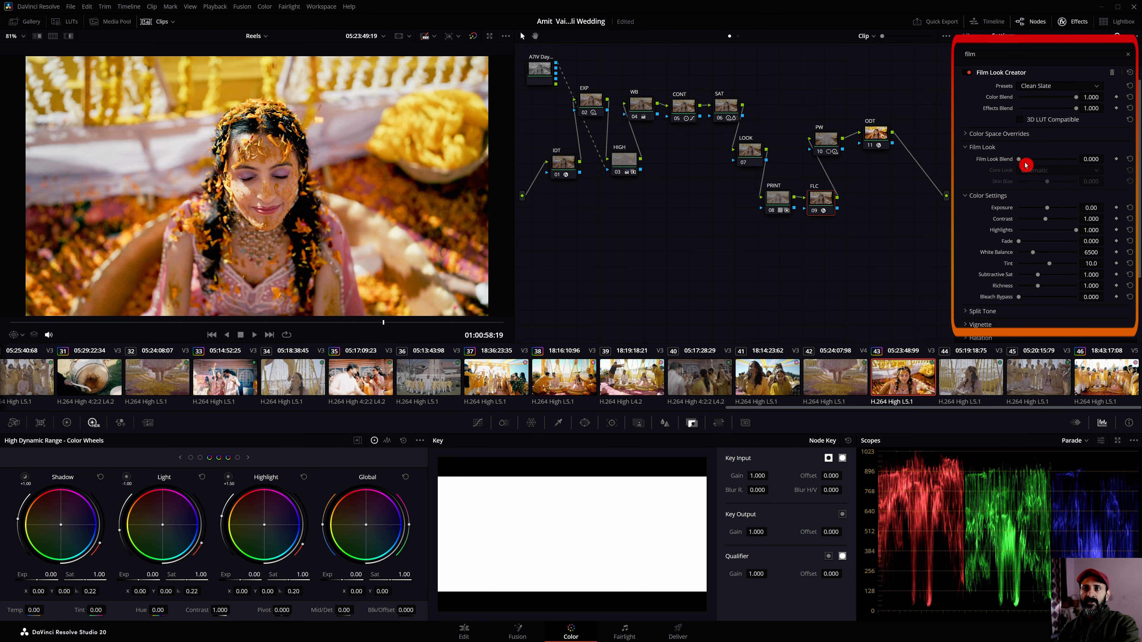
mouse_move(1020, 162)
mouse_down()
mouse_move(1032, 161)
mouse_move(1000, 154)
mouse_up()
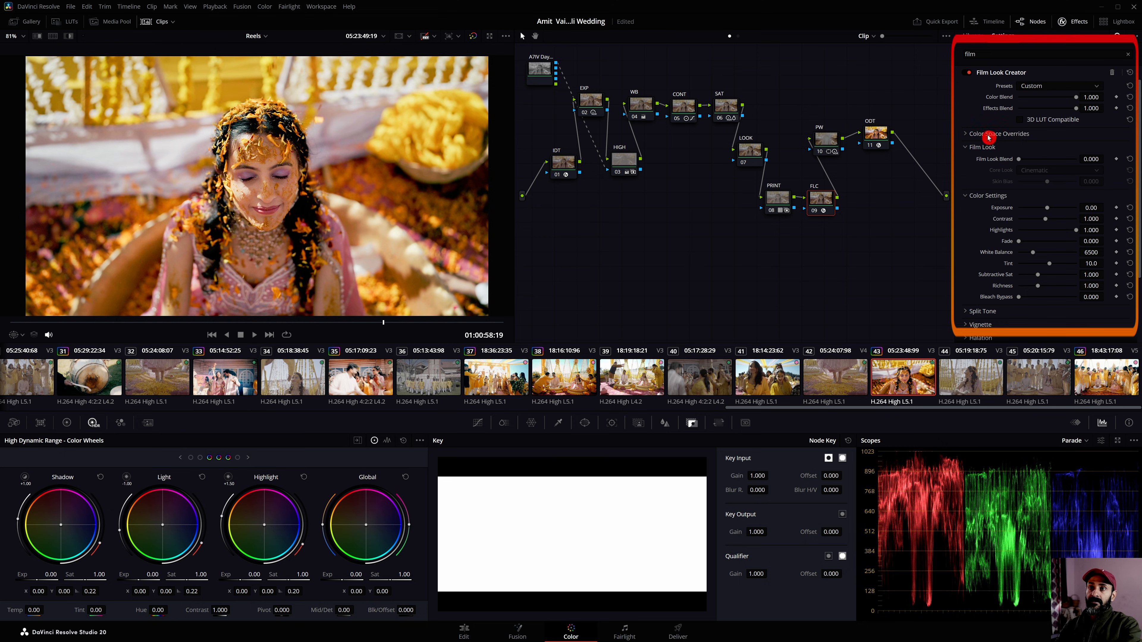
In the Film Look Creator's color space overrides, try Output White Point D50, settle on D55, and collapse the section
click(967, 134)
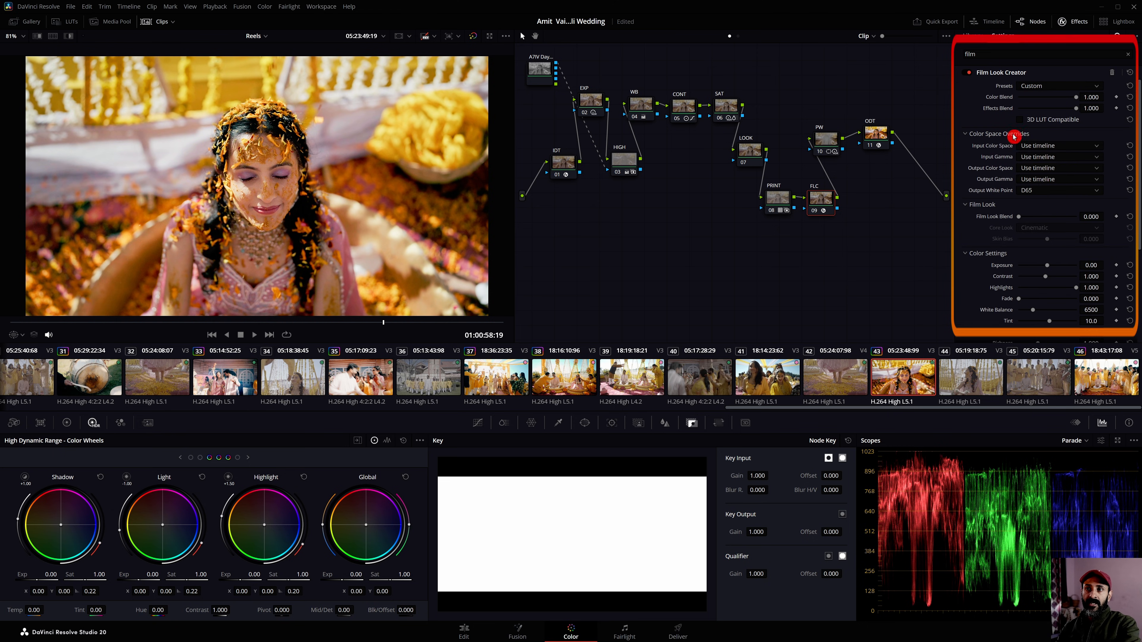
click(1039, 193)
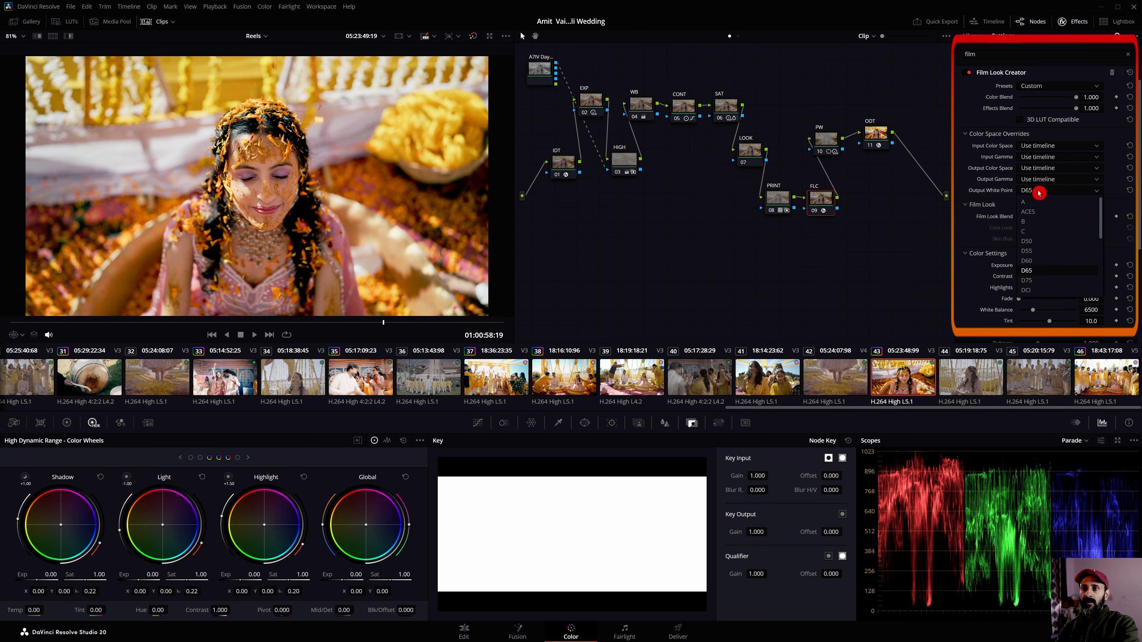
click(1036, 243)
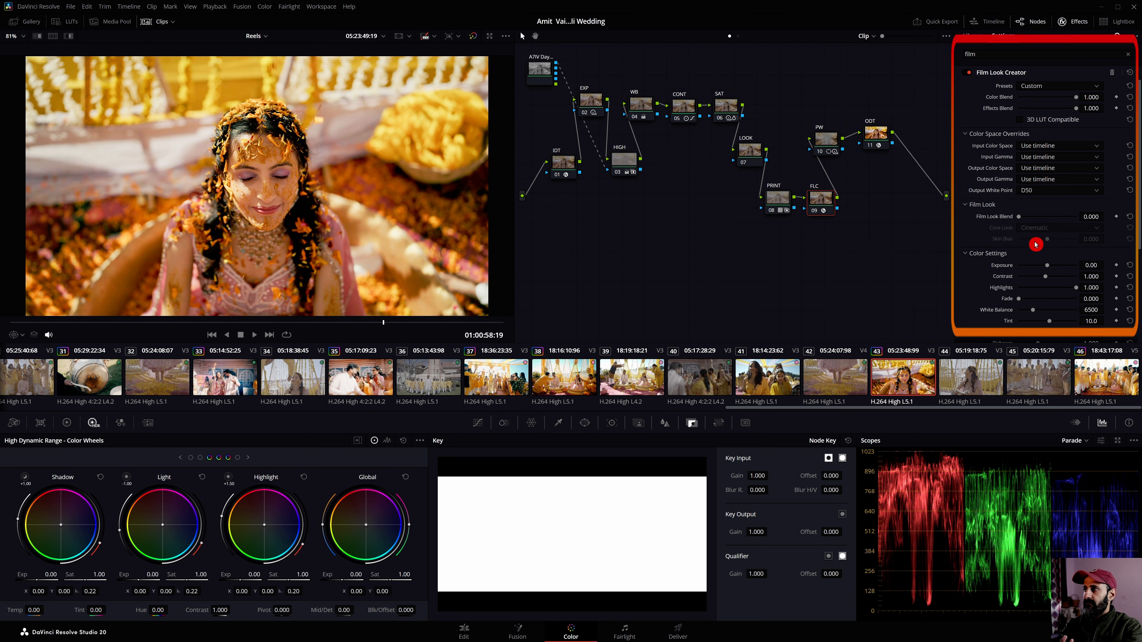
click(1046, 191)
click(1044, 262)
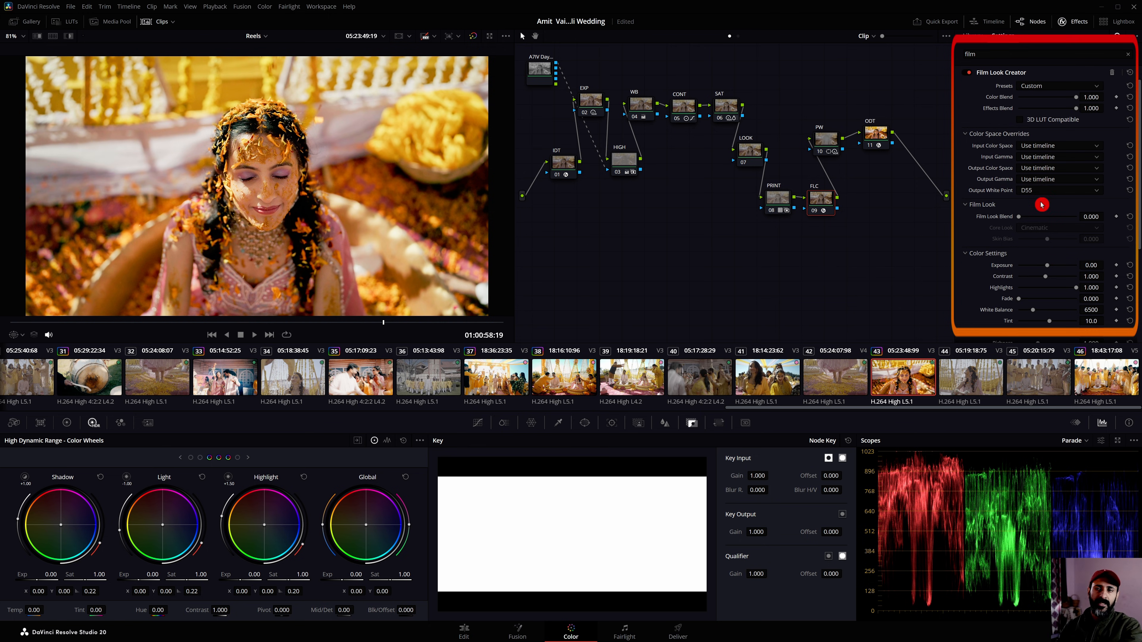
click(1013, 135)
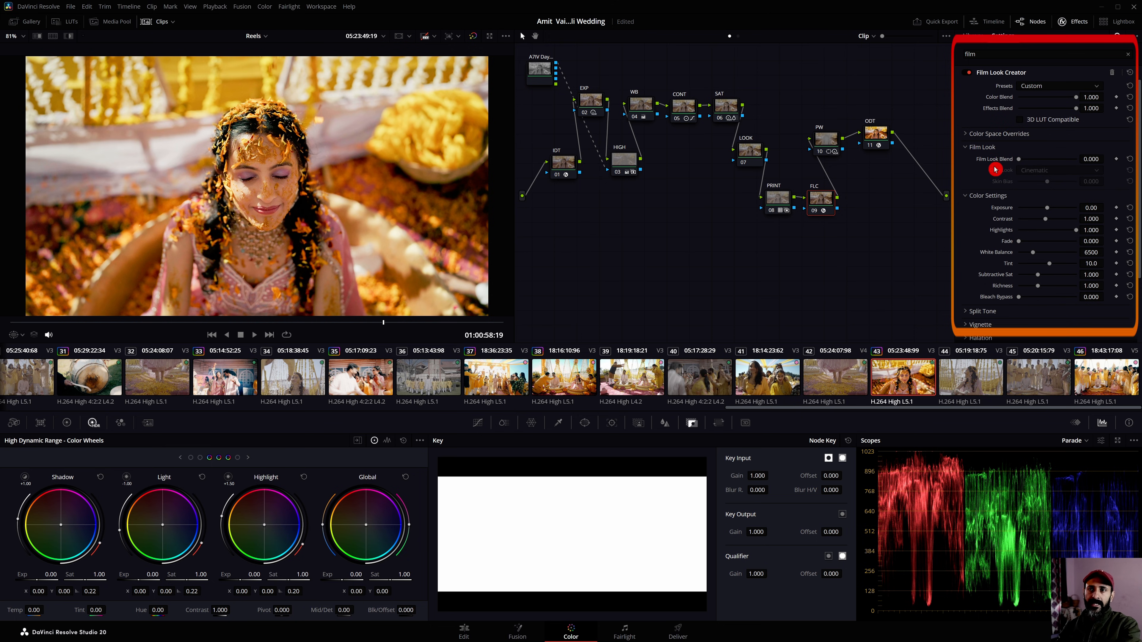
Raise Film Look Blend to 0.171 and choose Rochester as the Core Look in the Film Look Creator
mouse_move(1020, 161)
mouse_down()
mouse_move(1039, 160)
mouse_move(1028, 159)
mouse_up()
click(1054, 173)
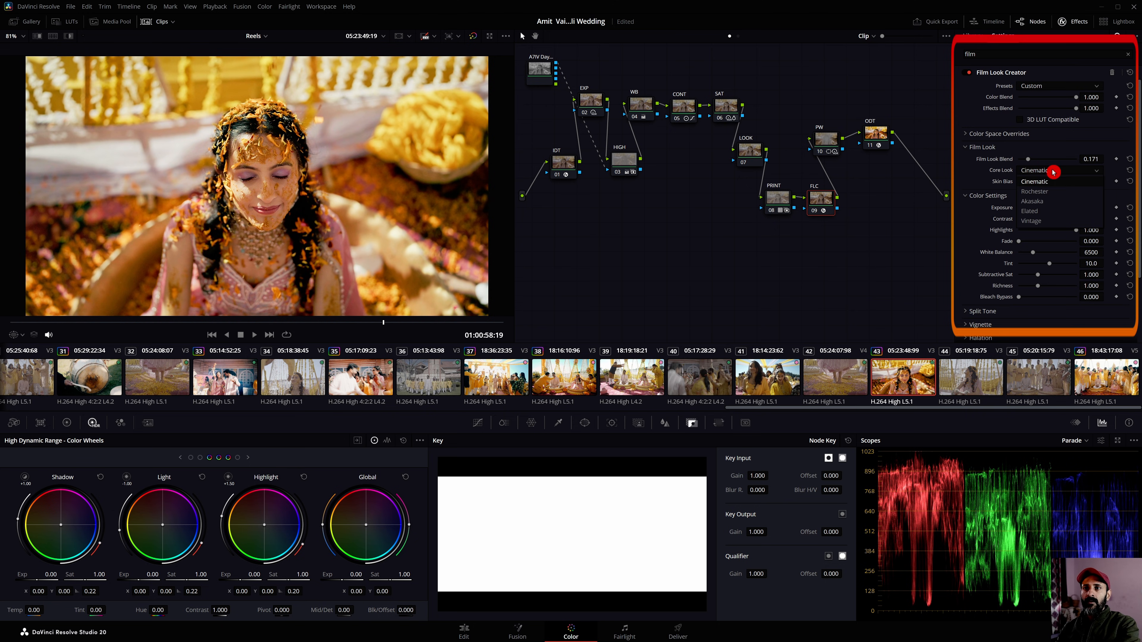
click(1052, 192)
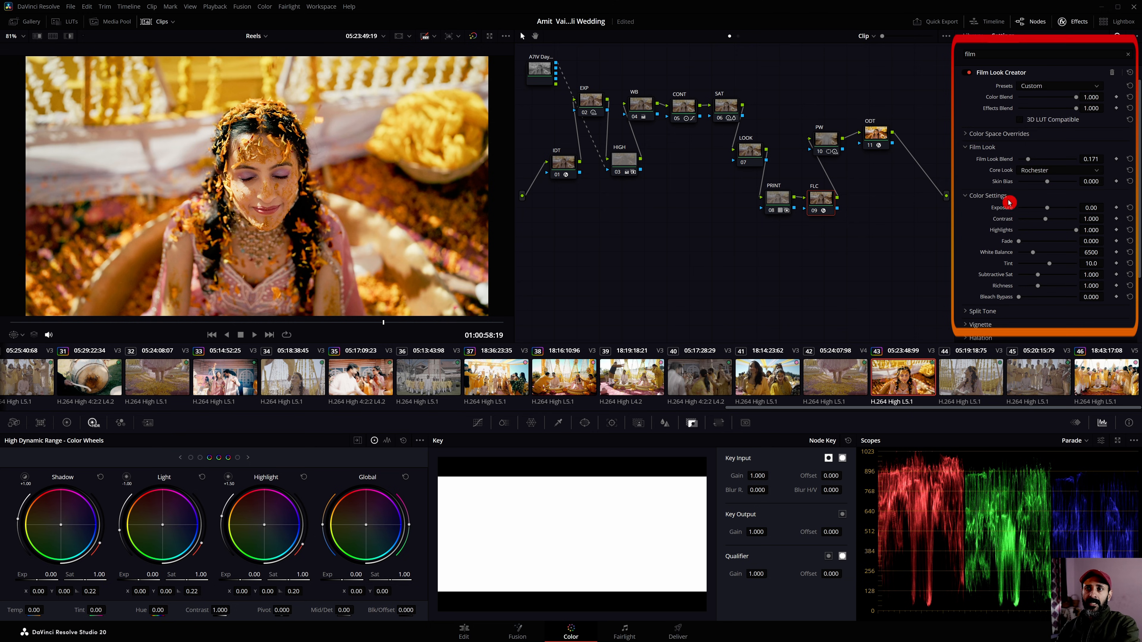
Set Bleach Bypass to 0.194 in the Film Look Creator's color settings and collapse that section
scroll(1029, 253, down, 1)
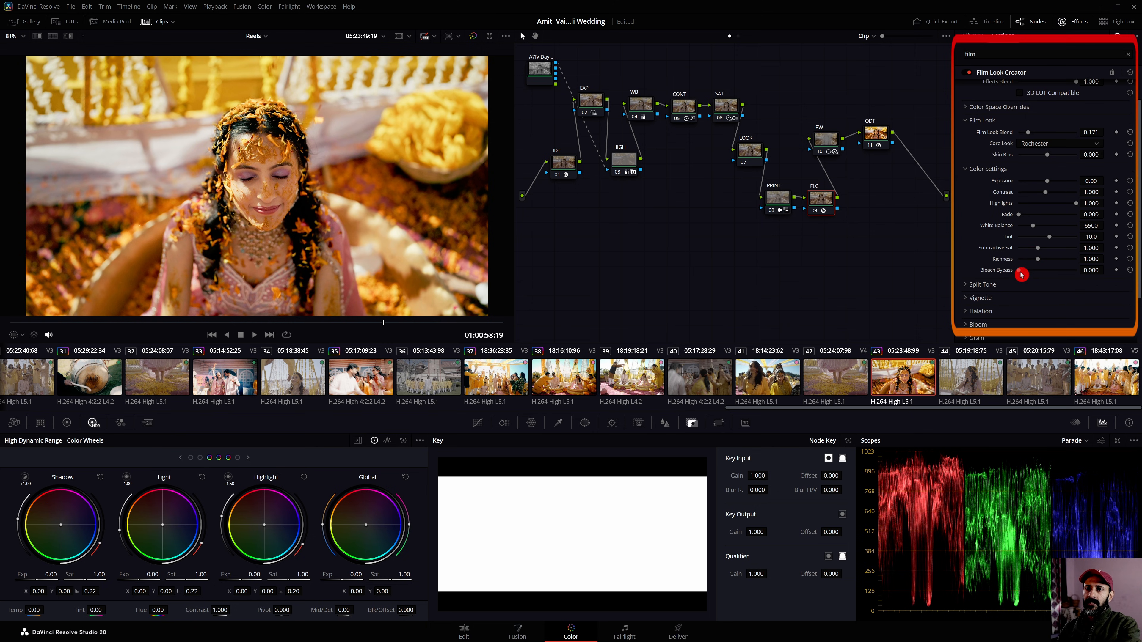
drag(1021, 273, 1031, 272)
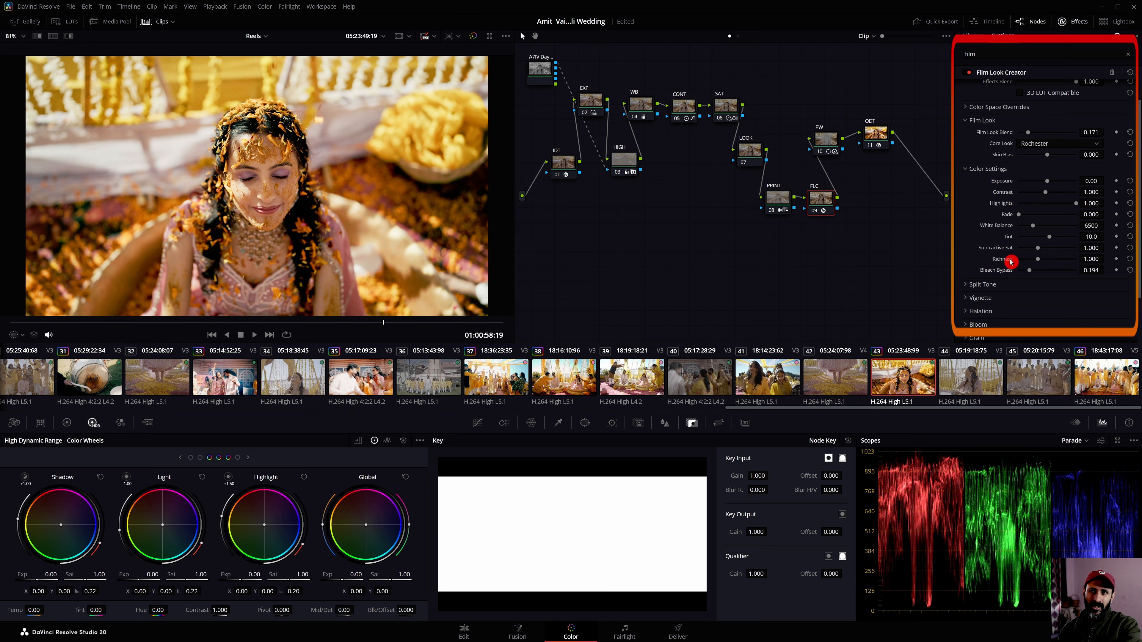
click(993, 171)
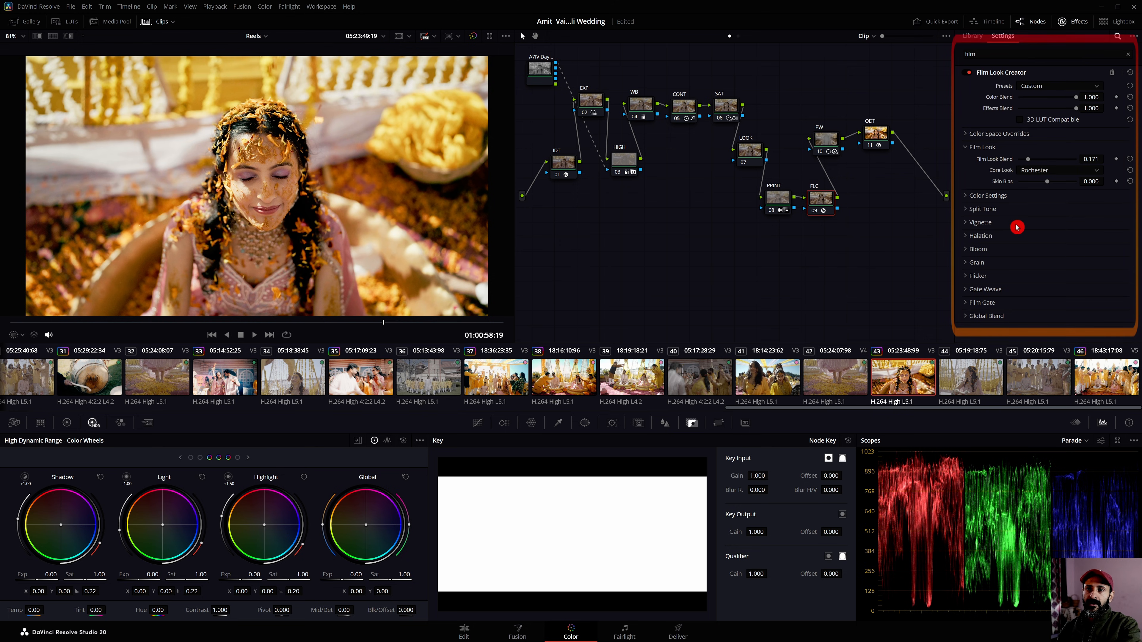
Make room around the ODT node, add a serial node after it, and label the new node Rec 709 LUT
drag(783, 207, 770, 226)
drag(880, 140, 880, 169)
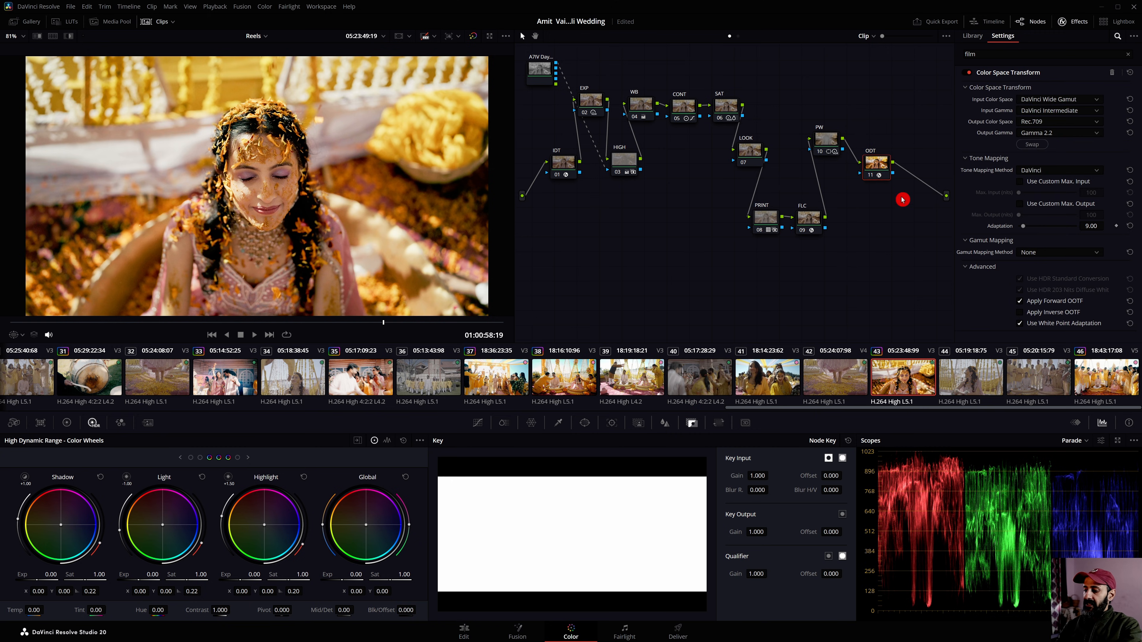
key(alt+s)
right_click(918, 170)
click(937, 185)
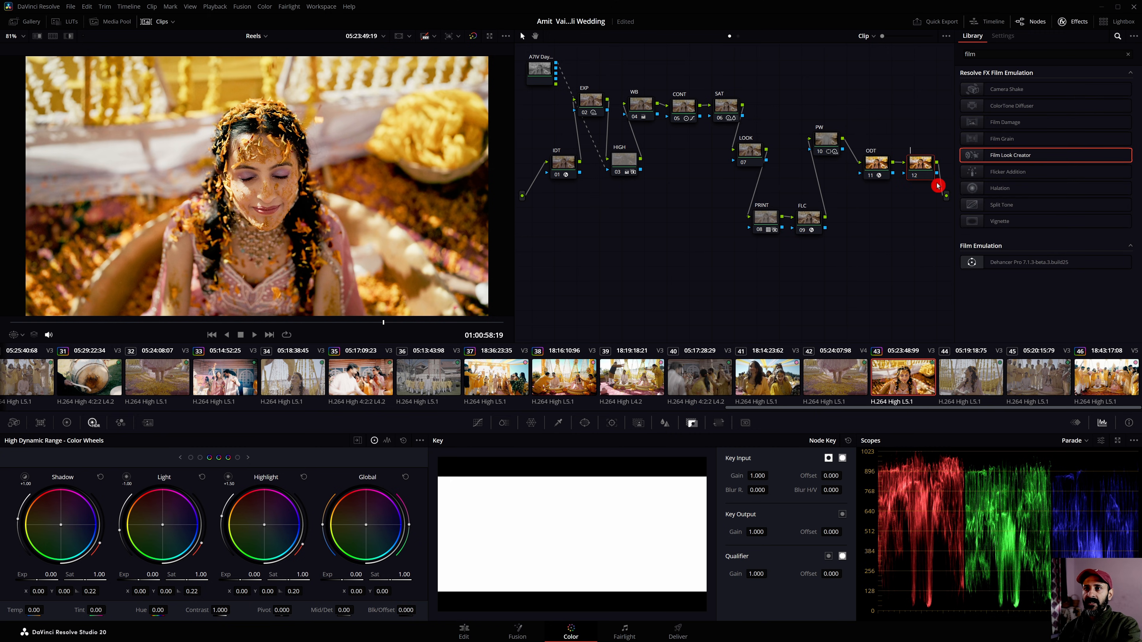
text(Rec 709 LUT)
key(Return)
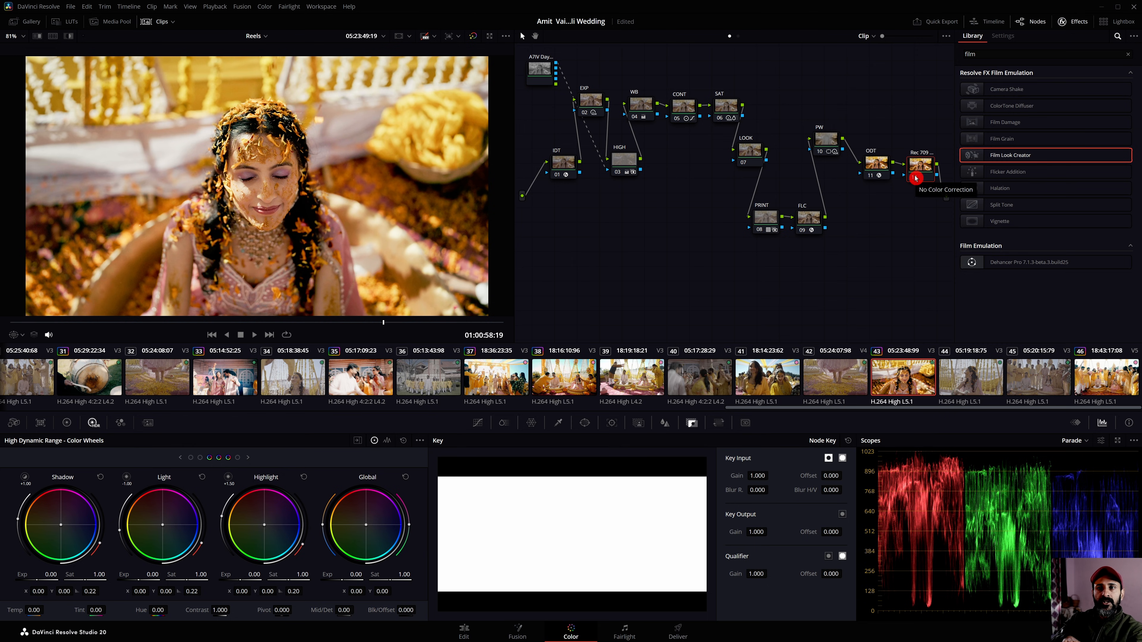
Line up the ODT and Rec 709 LUT nodes beside each other at the end of the node tree
drag(871, 165, 924, 163)
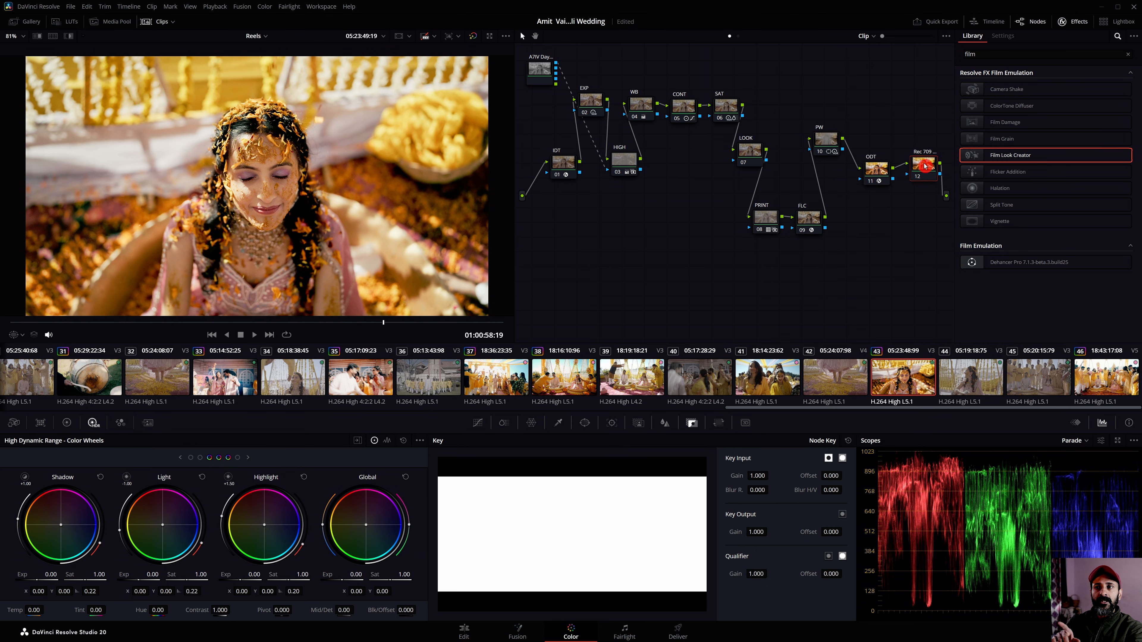
click(876, 170)
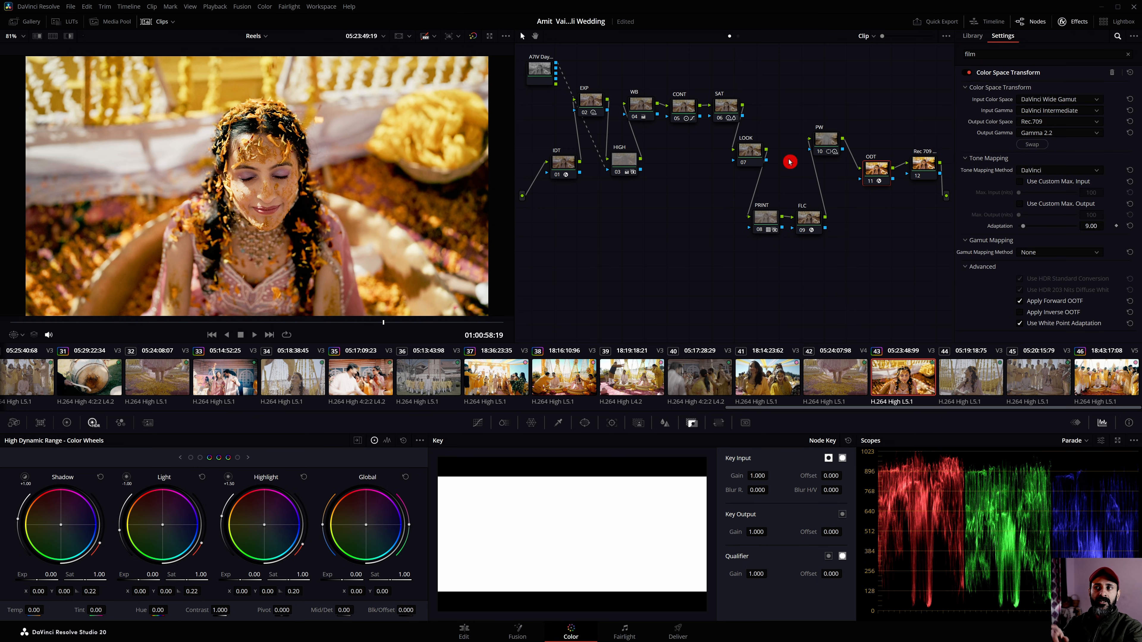
drag(862, 170, 868, 168)
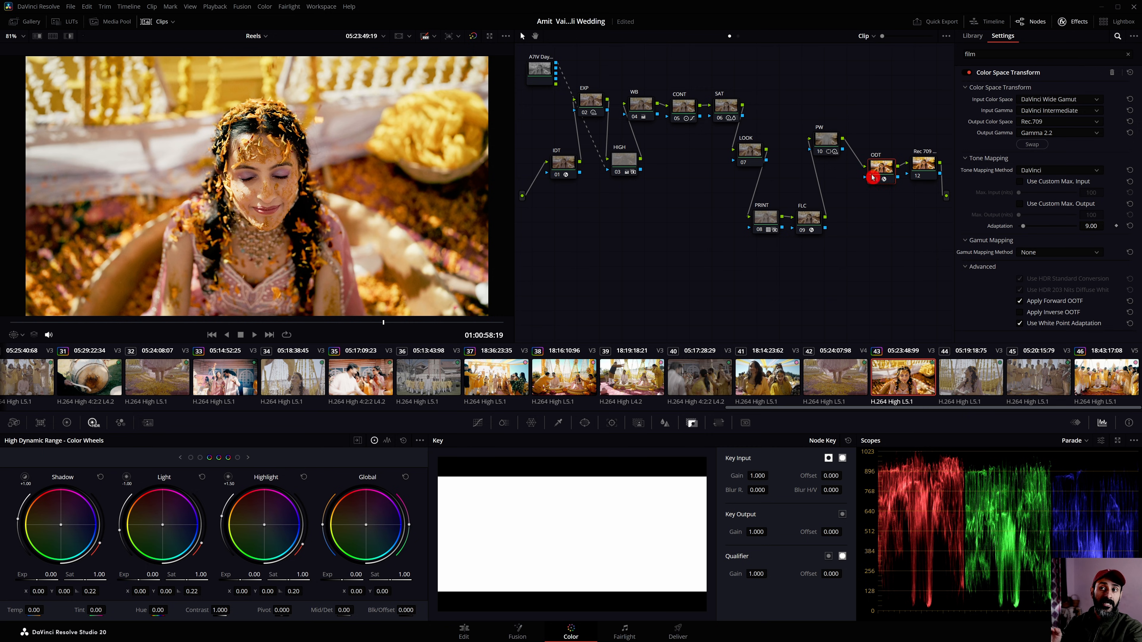
Apply the favorite LUT H-9150-STD to the Rec 709 LUT node and reduce its key output gain to 0.288
click(918, 172)
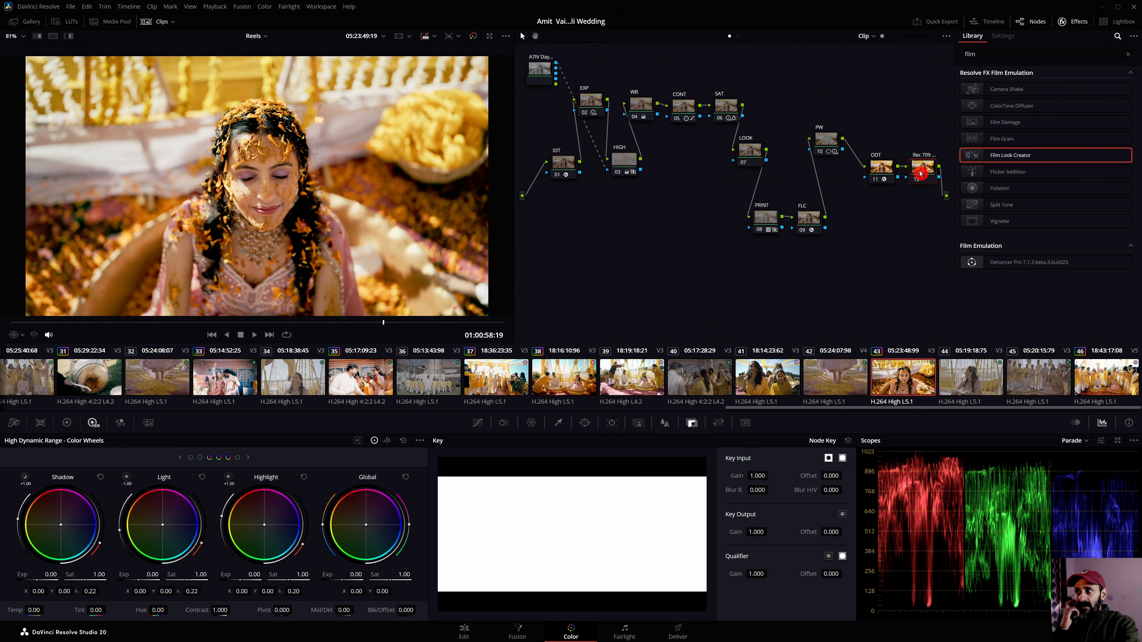
right_click(920, 174)
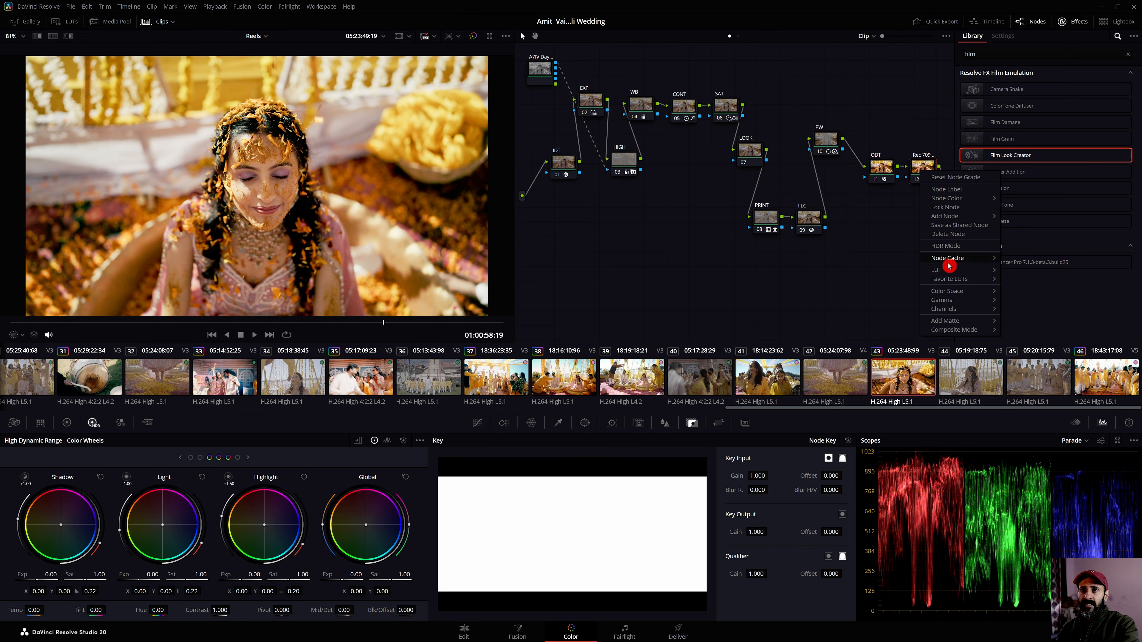
mouse_move(958, 279)
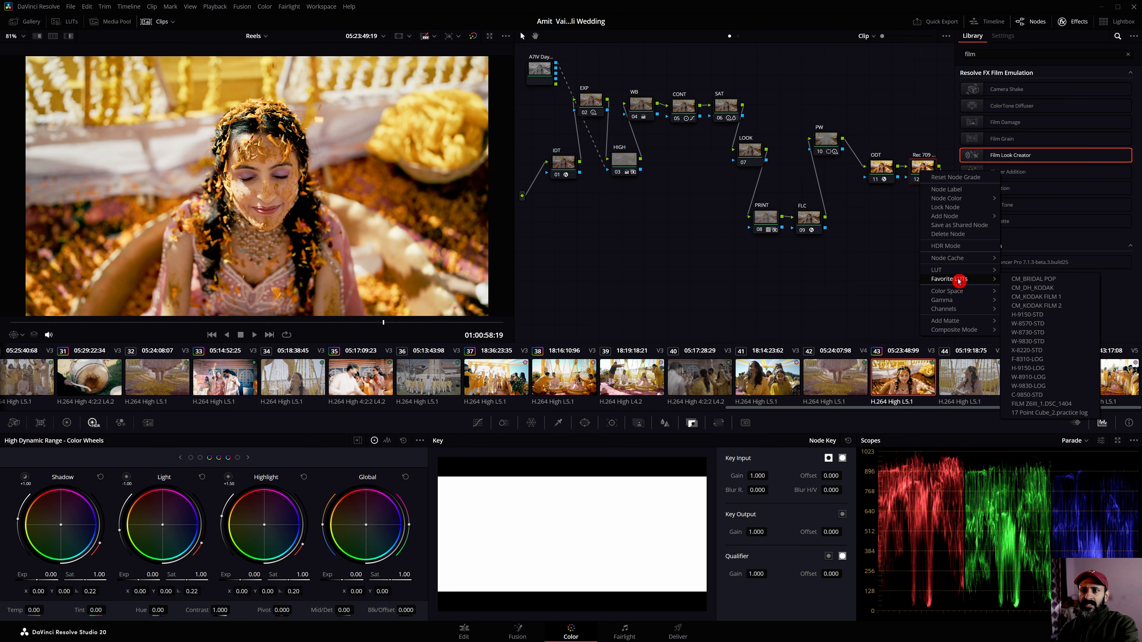
click(1042, 315)
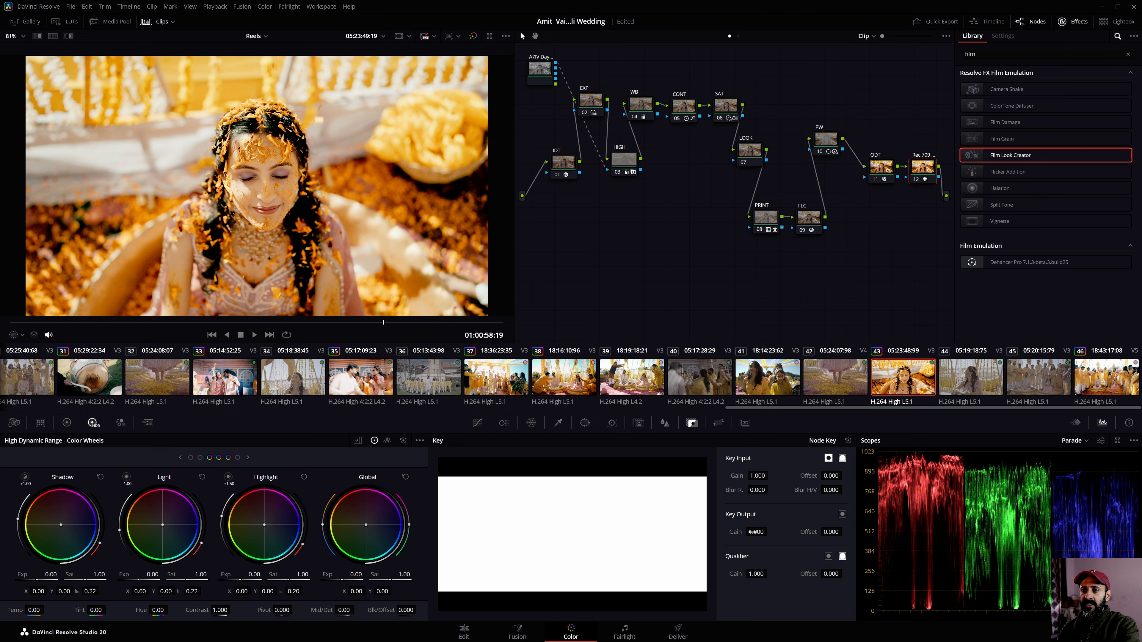
drag(924, 173, 924, 175)
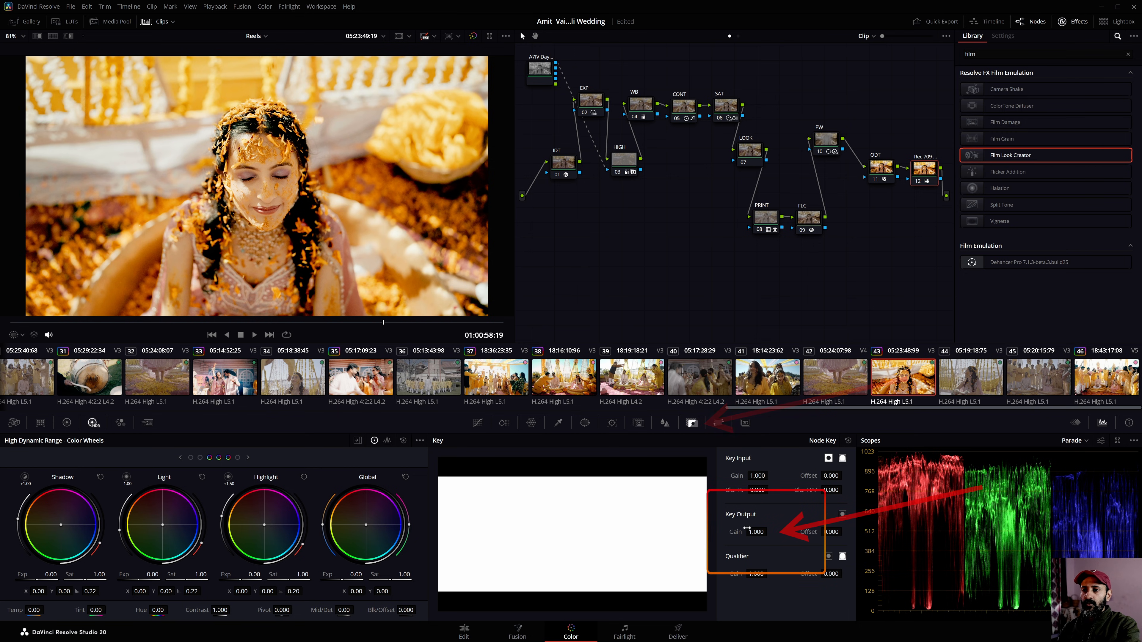
mouse_move(756, 532)
mouse_down()
mouse_move(718, 532)
mouse_move(769, 533)
mouse_up()
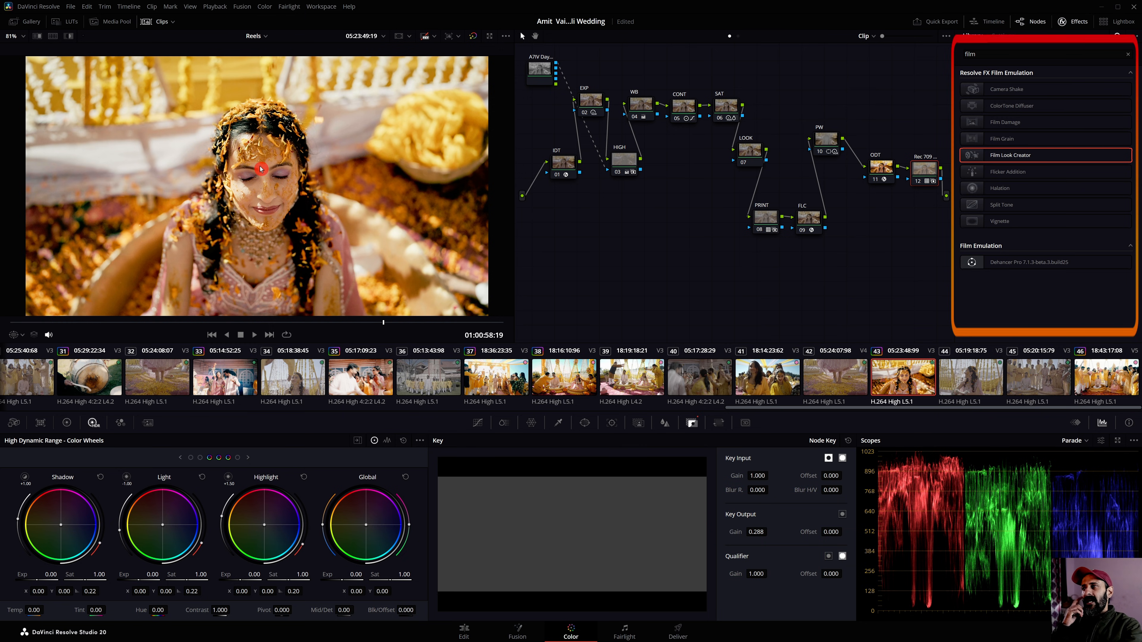
Set the Output White Point in the FLC node's Film Look Creator to D65 and reopen the white point choices
click(809, 219)
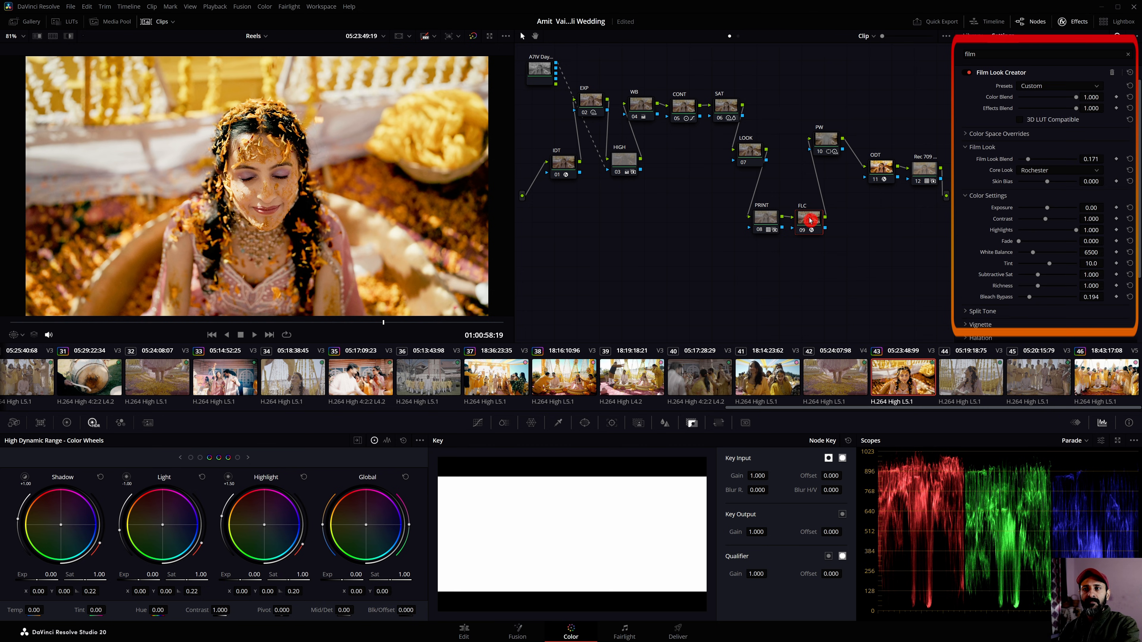
click(1009, 135)
click(1034, 192)
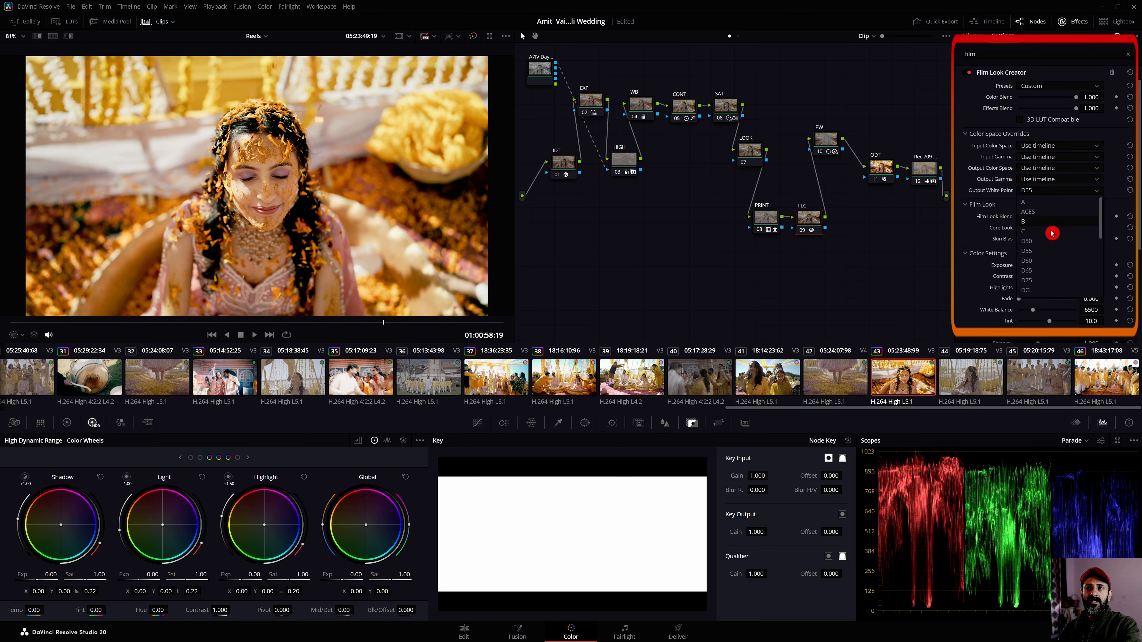
click(1038, 270)
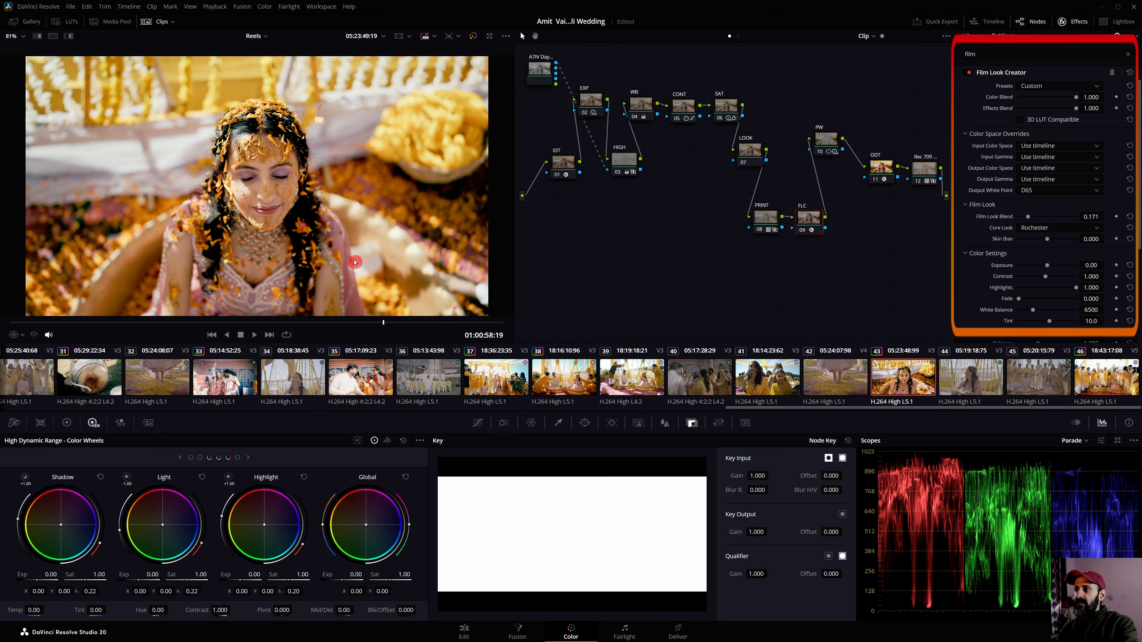
click(1050, 190)
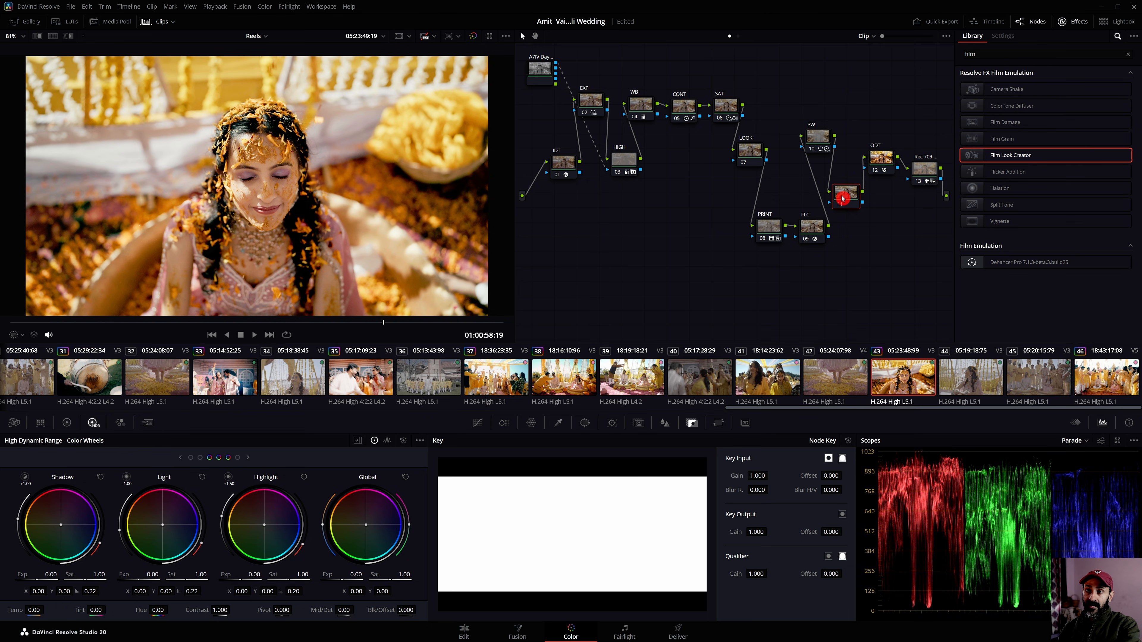
Label the new serial node between PW and ODT as LOG LUT and nudge it slightly upward
right_click(842, 198)
click(863, 218)
text(LOG LUT)
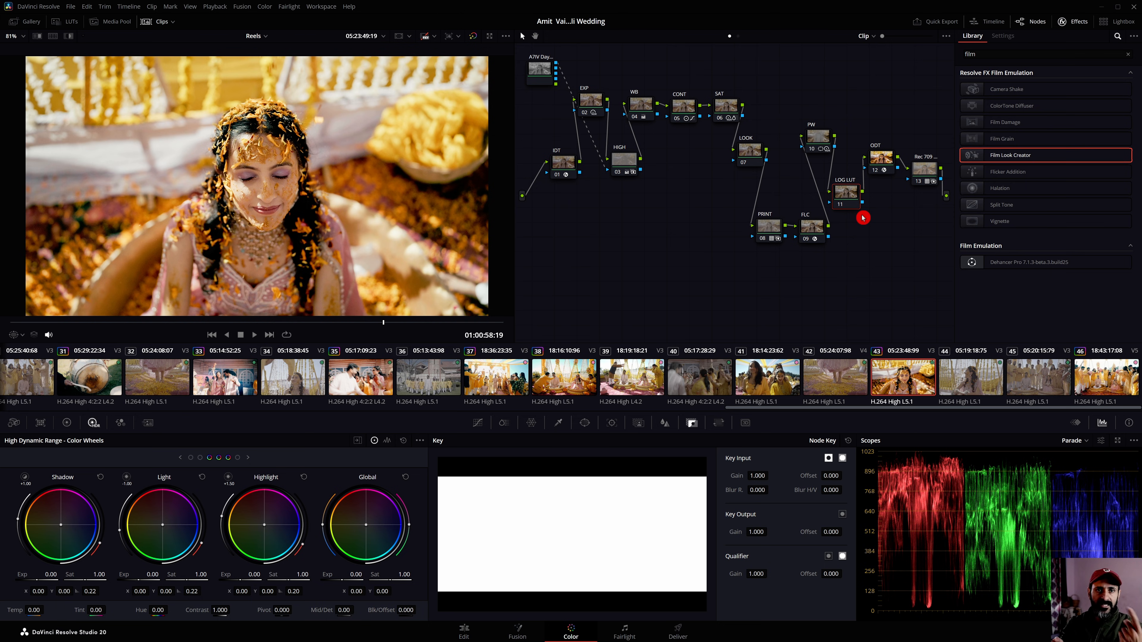
drag(848, 198, 846, 194)
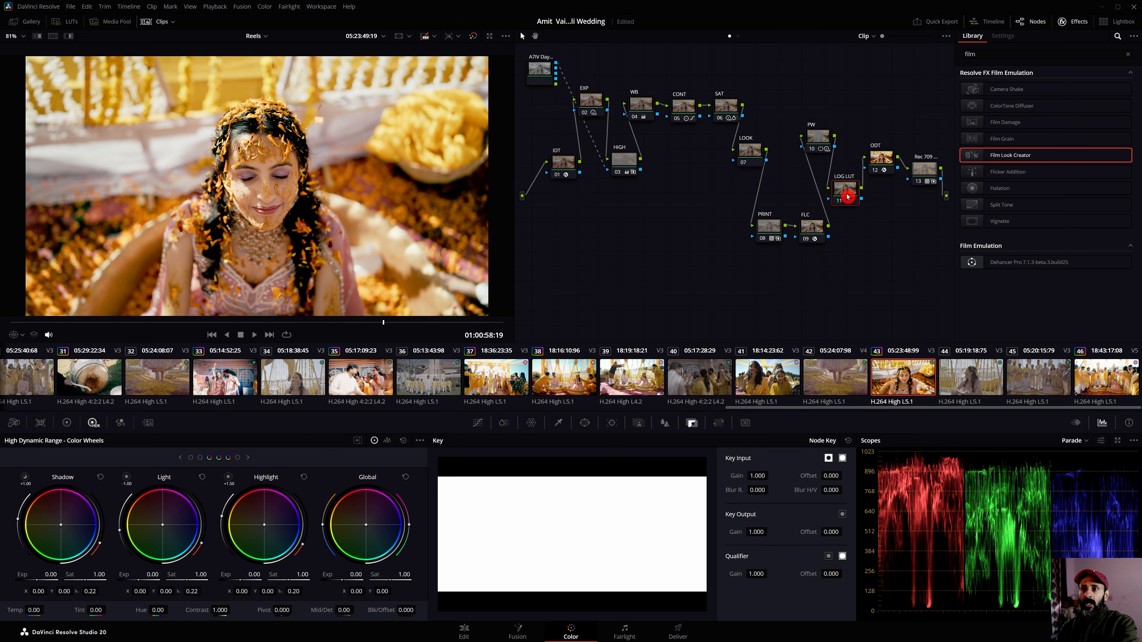
Apply the favorite LUT CM_BRIDAL POP to the LOG LUT node and reduce its key output gain to 0.232
right_click(846, 192)
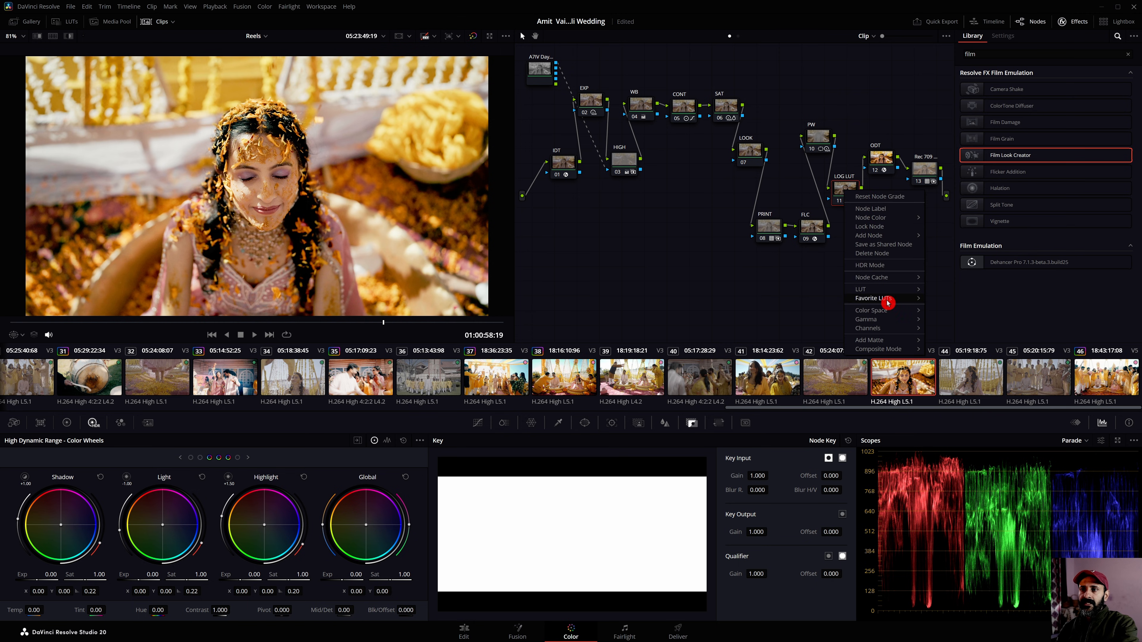
mouse_move(884, 299)
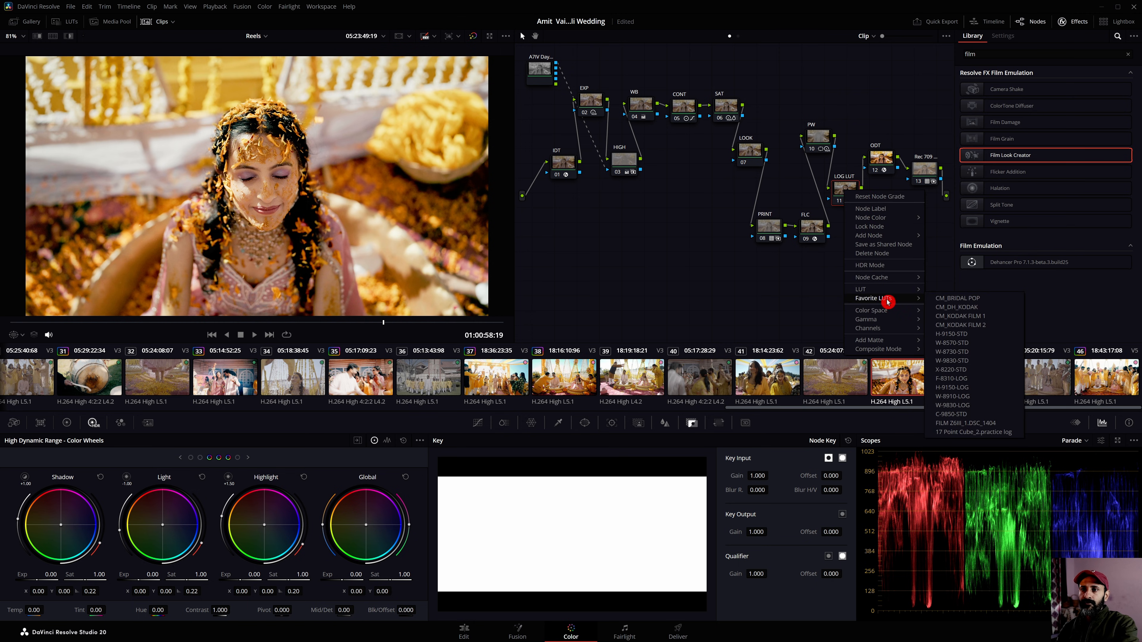
click(979, 301)
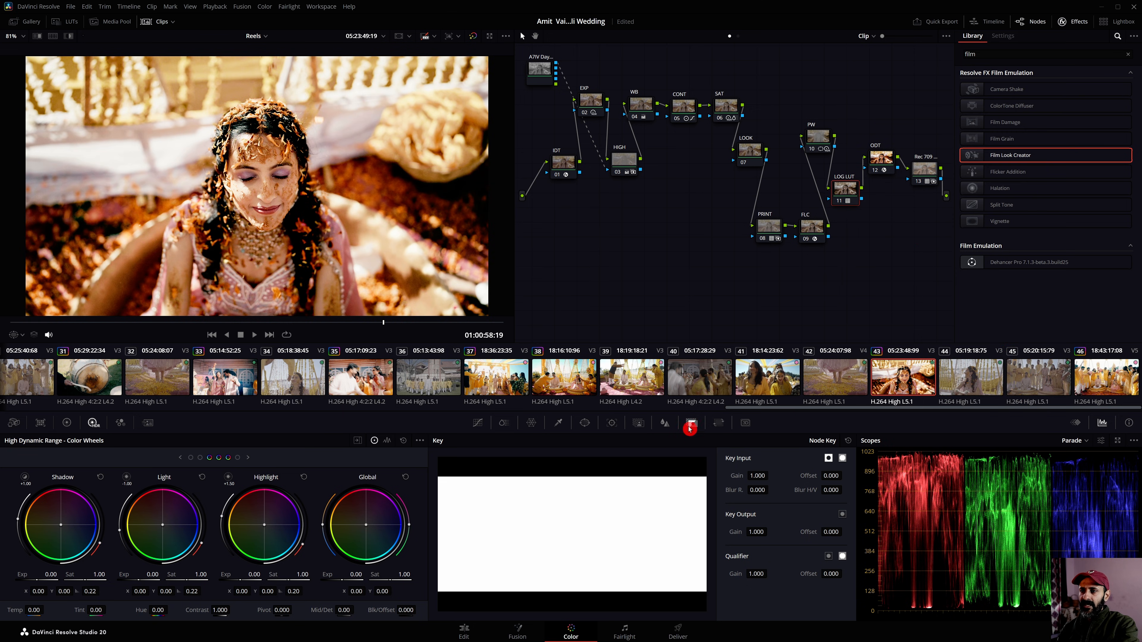
drag(756, 531, 770, 531)
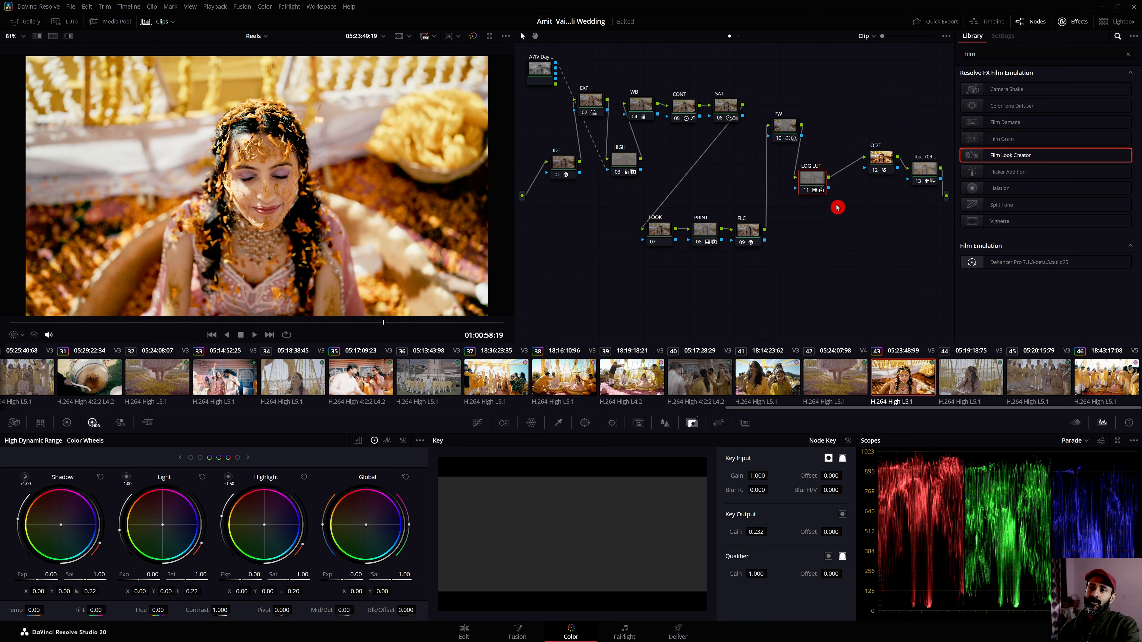
Reposition the LOG LUT, ODT and Rec 709 LUT nodes with ODT raised between the two LUT nodes, then select the LUT nodes
drag(815, 179, 819, 184)
drag(878, 160, 871, 142)
click(816, 182)
click(925, 174)
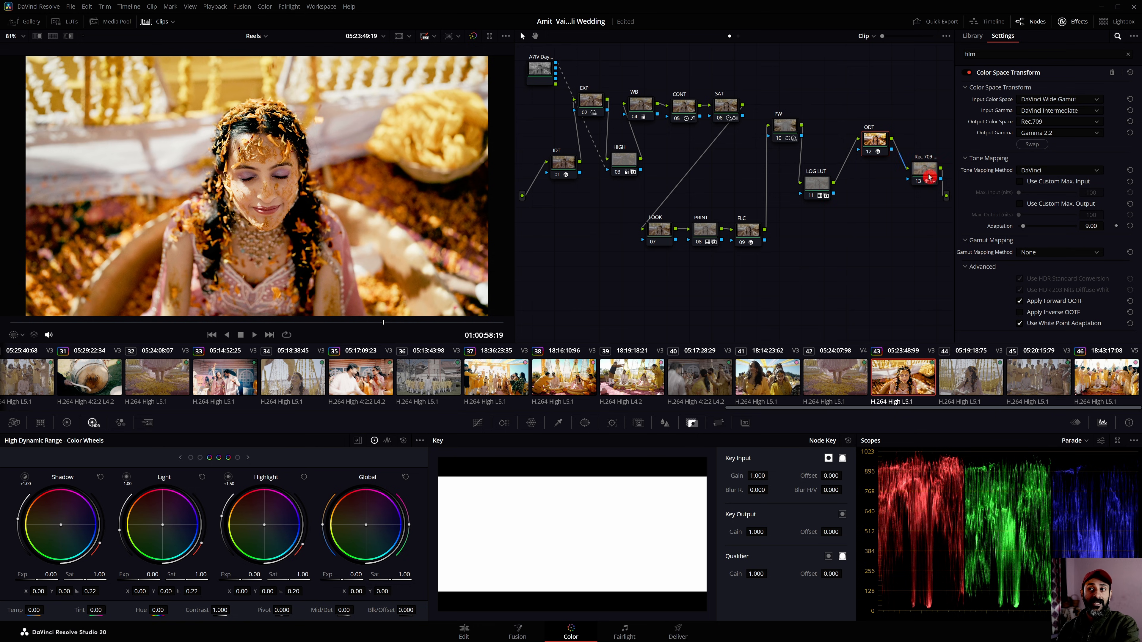
drag(926, 177, 927, 195)
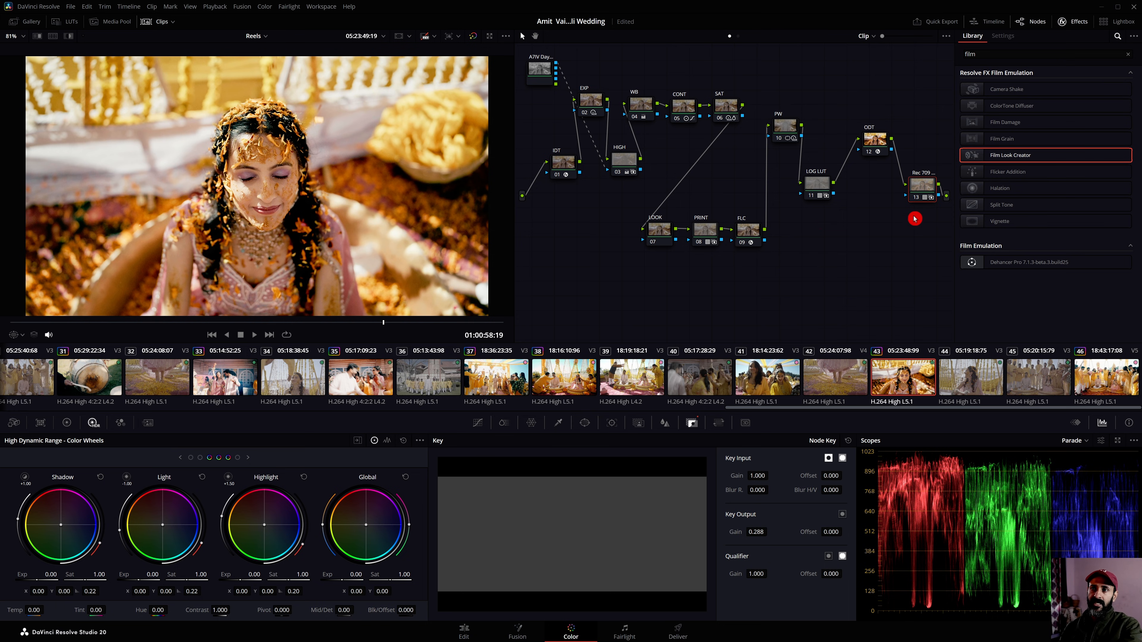
drag(931, 215, 815, 188)
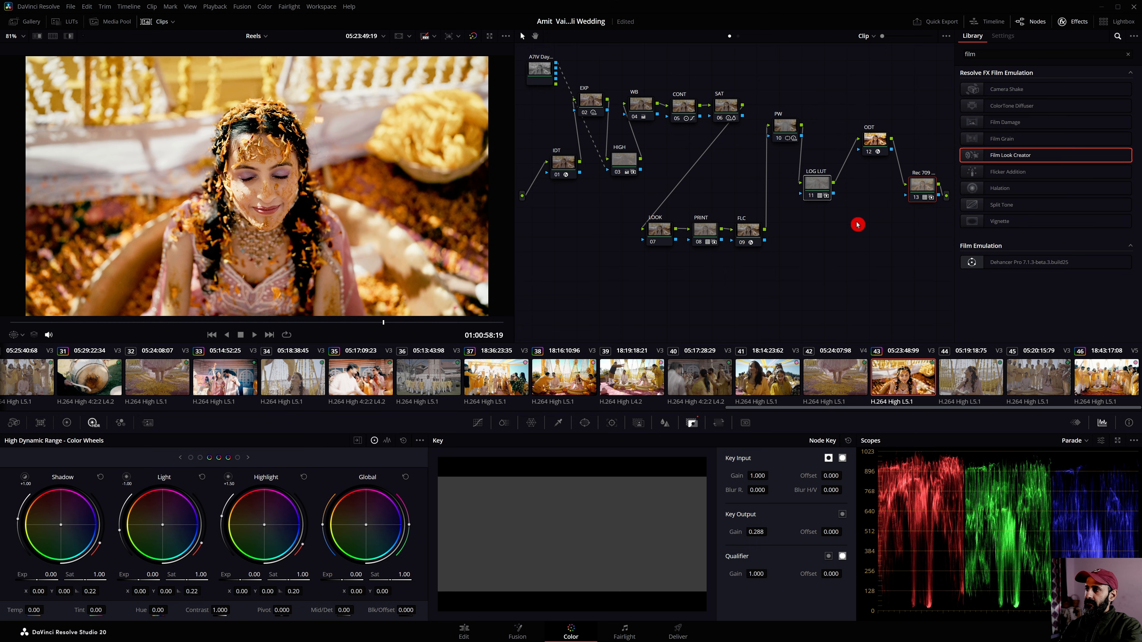
Compare the image with and without the selected LOG LUT and Rec 709 LUT nodes
key(ctrl+d)
key(ctrl+d)
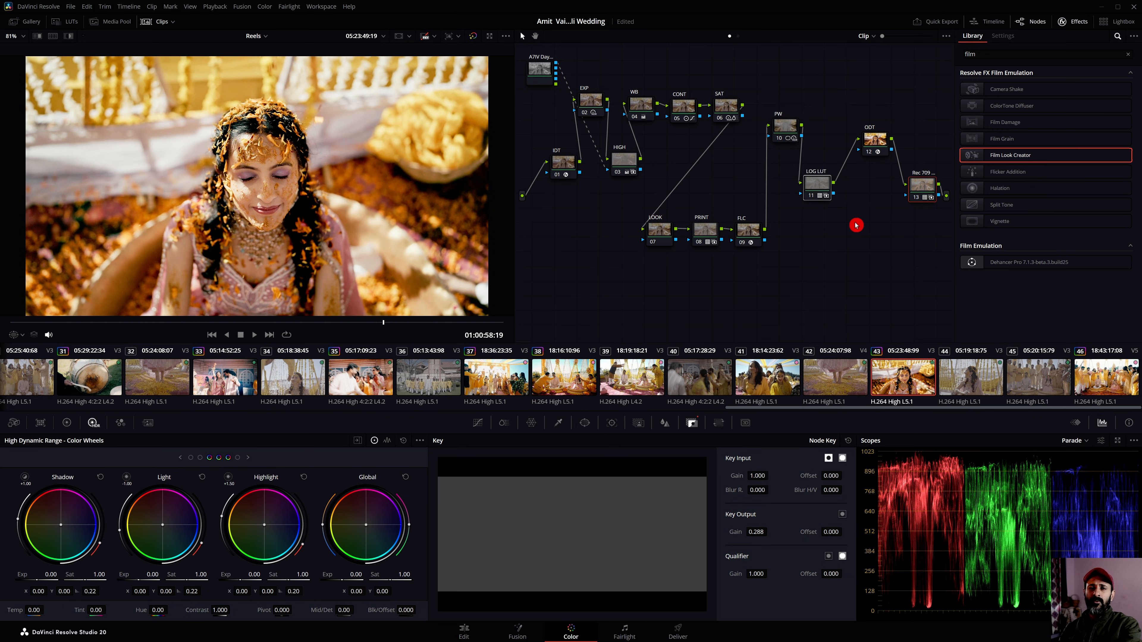
key(ctrl+d)
key(ctrl+d)
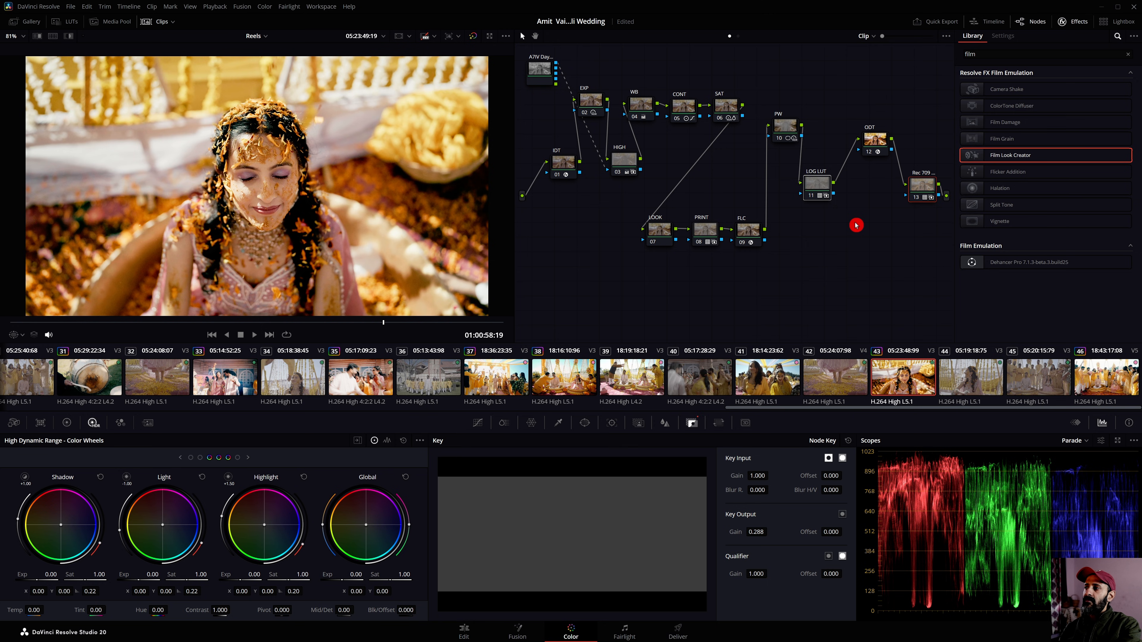
key(ctrl+d)
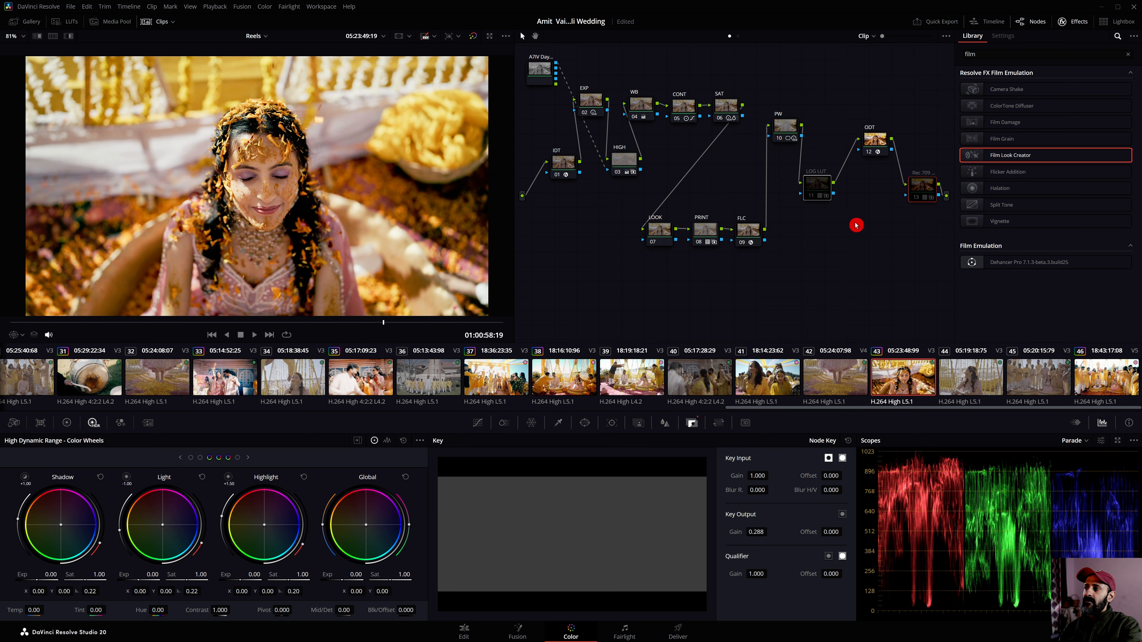
key(ctrl+d)
key(ctrl+d)
key(ctrl+d)
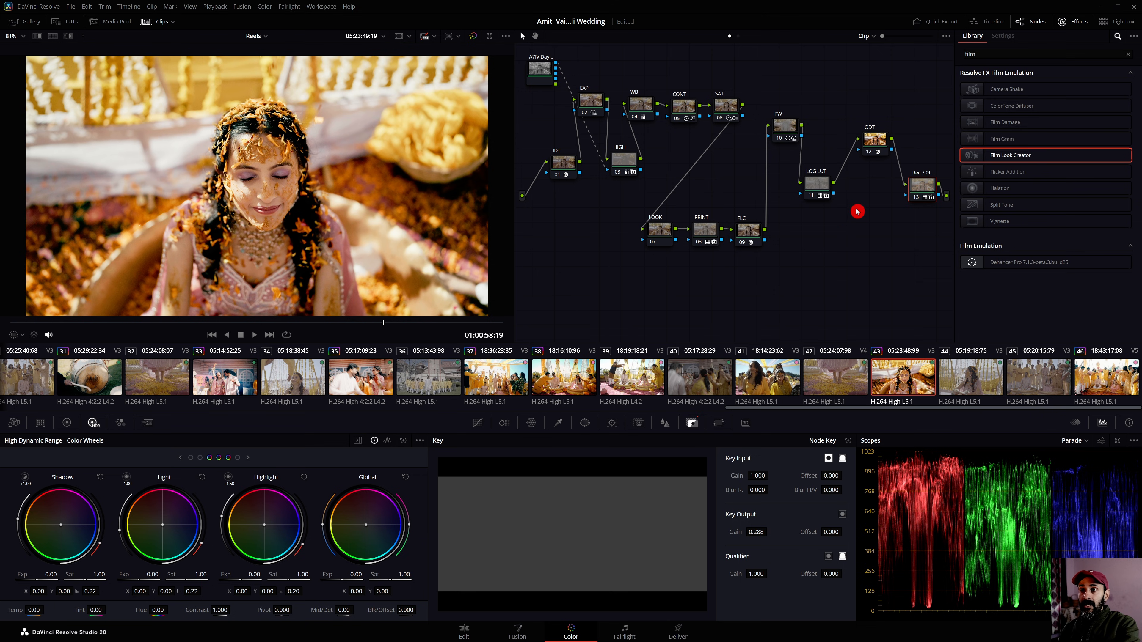
Lower the LOG LUT node slightly and add a serial node after it, placed below and between LOG LUT and ODT
click(783, 128)
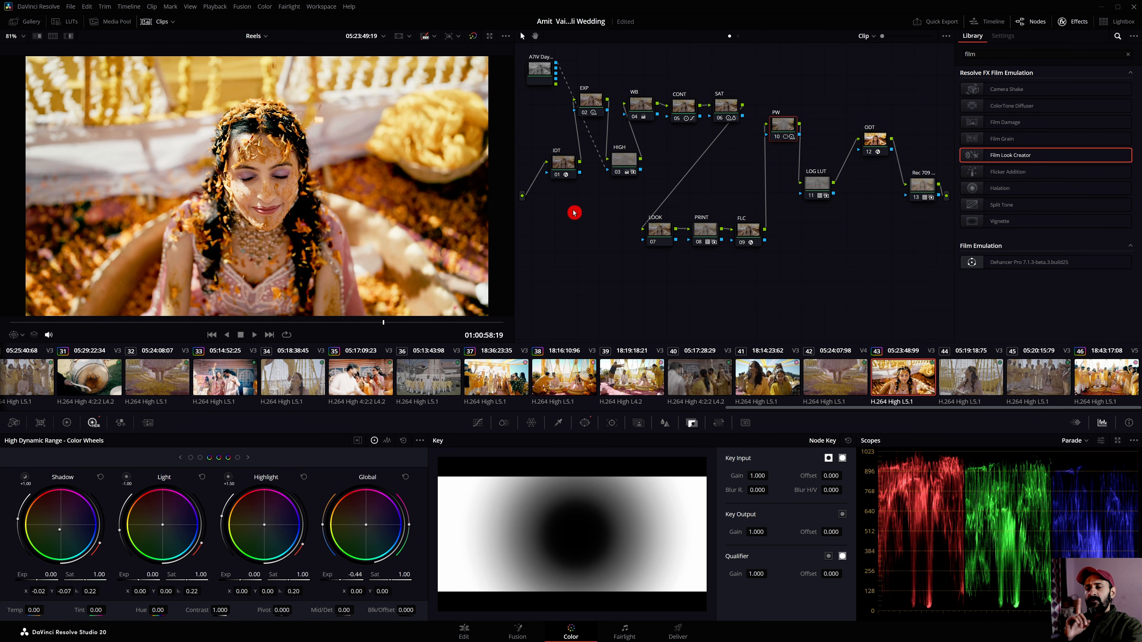
drag(820, 187, 817, 188)
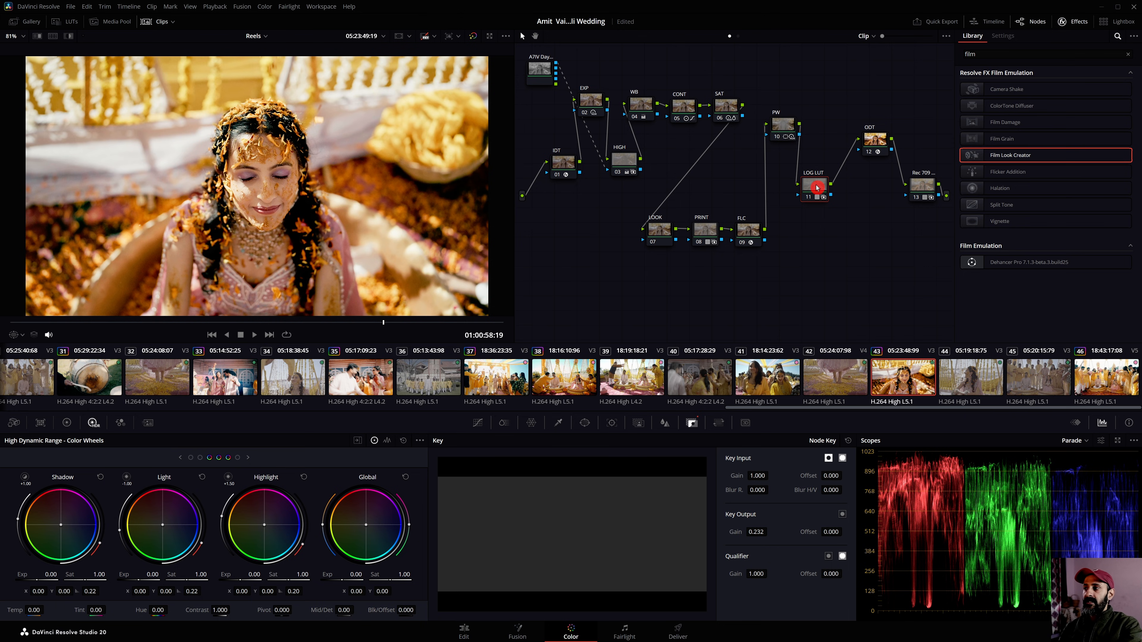
drag(817, 188, 813, 202)
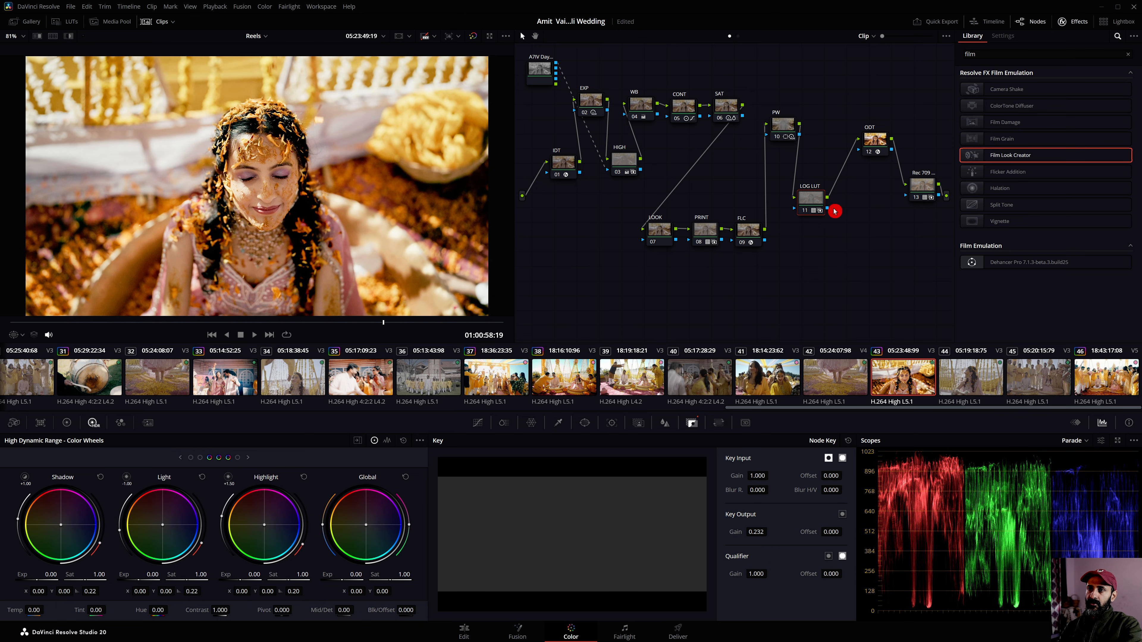
key(alt+s)
drag(859, 205, 854, 247)
Search the effects library for glow and apply the Glow effect to the new node after LOG LUT
click(975, 55)
text(glo)
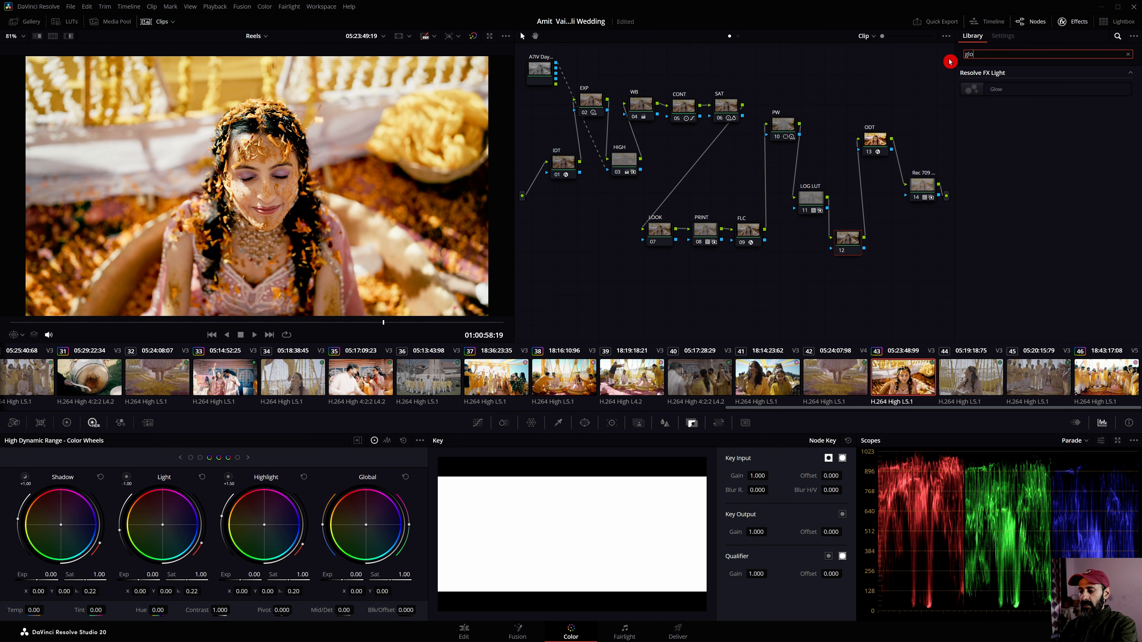
text(w)
drag(1013, 89, 849, 241)
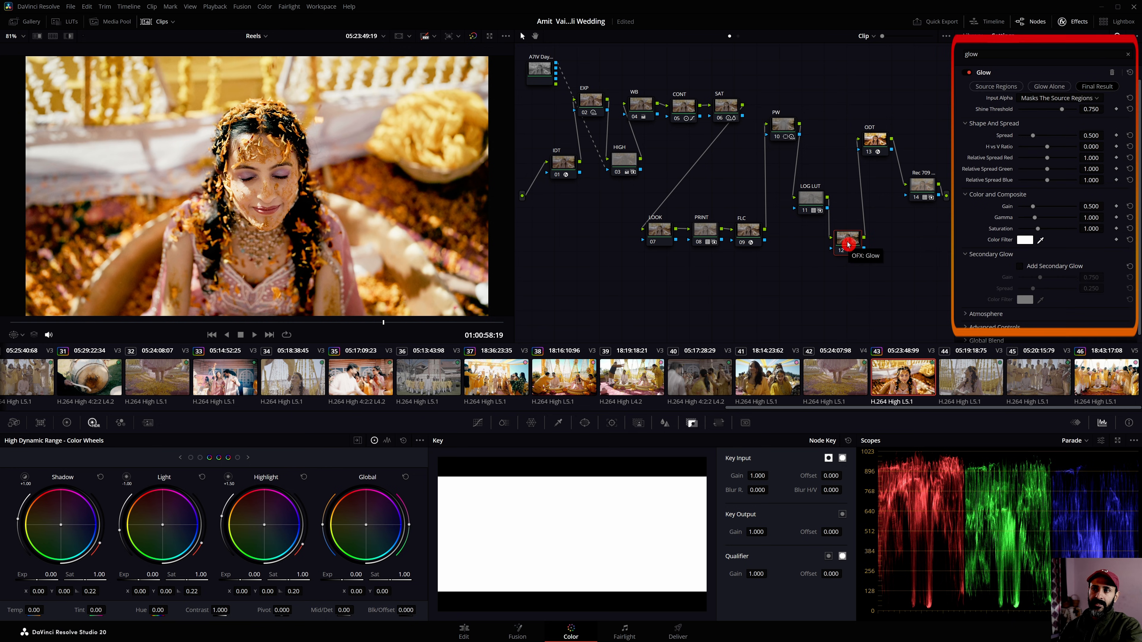
Set the Glow's Composite Type to Softlight and its Opacity to 0.333 in the Advanced Controls
scroll(1133, 262, down, 1)
click(994, 320)
scroll(1043, 315, down, 3)
click(1055, 291)
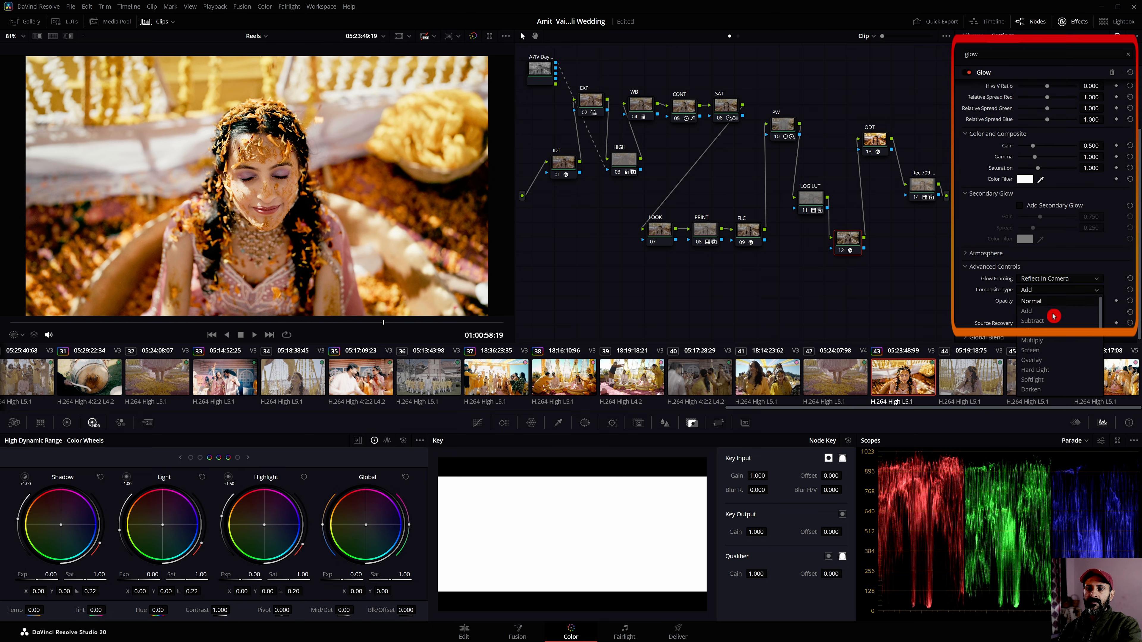
click(1032, 379)
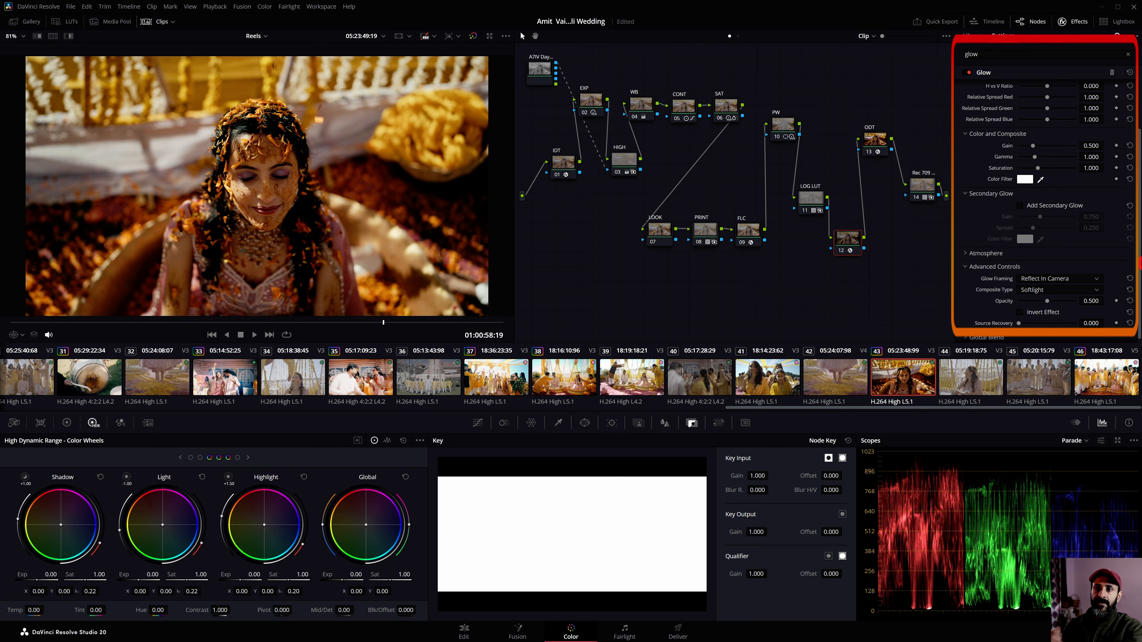
scroll(1101, 297, down, 1)
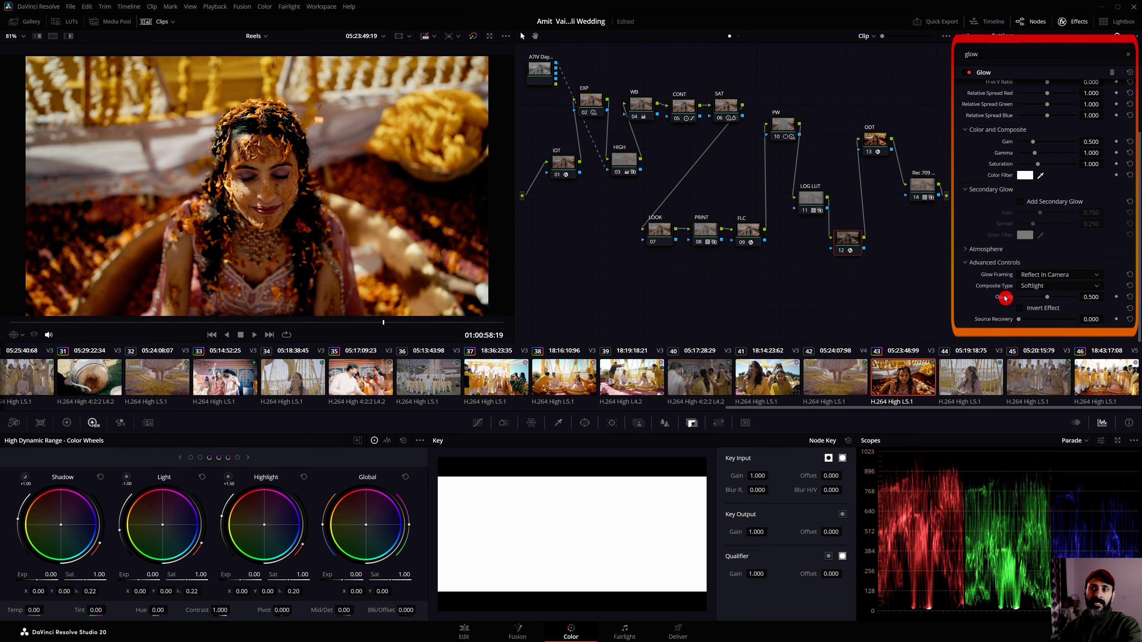
mouse_move(1048, 301)
mouse_down()
mouse_move(1020, 297)
mouse_move(1037, 298)
mouse_up()
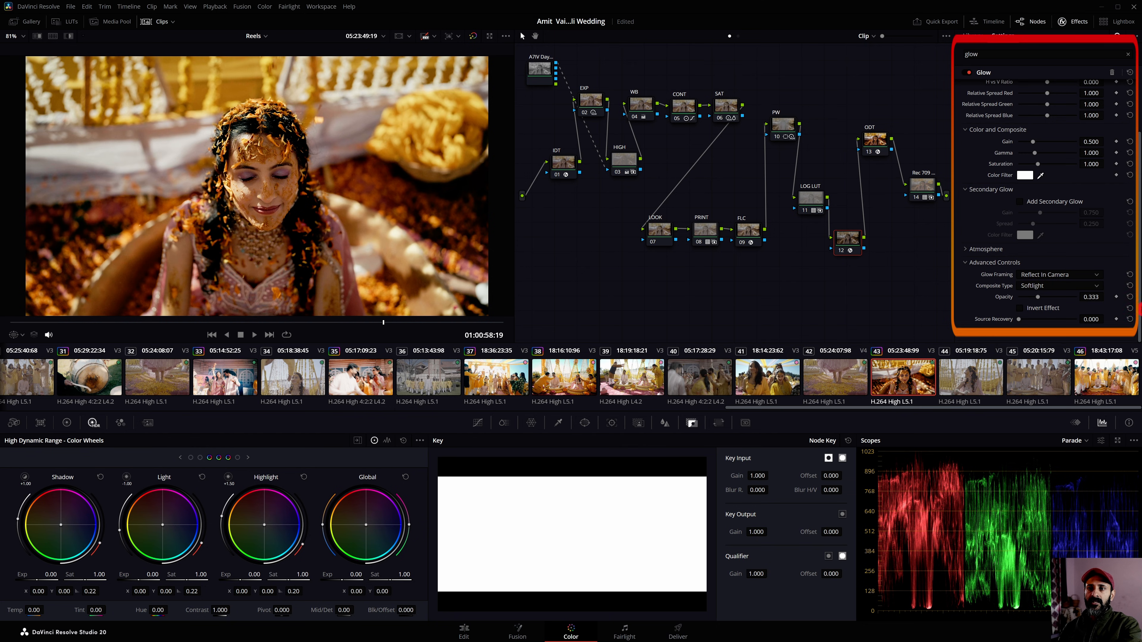
scroll(1137, 335, down, 1)
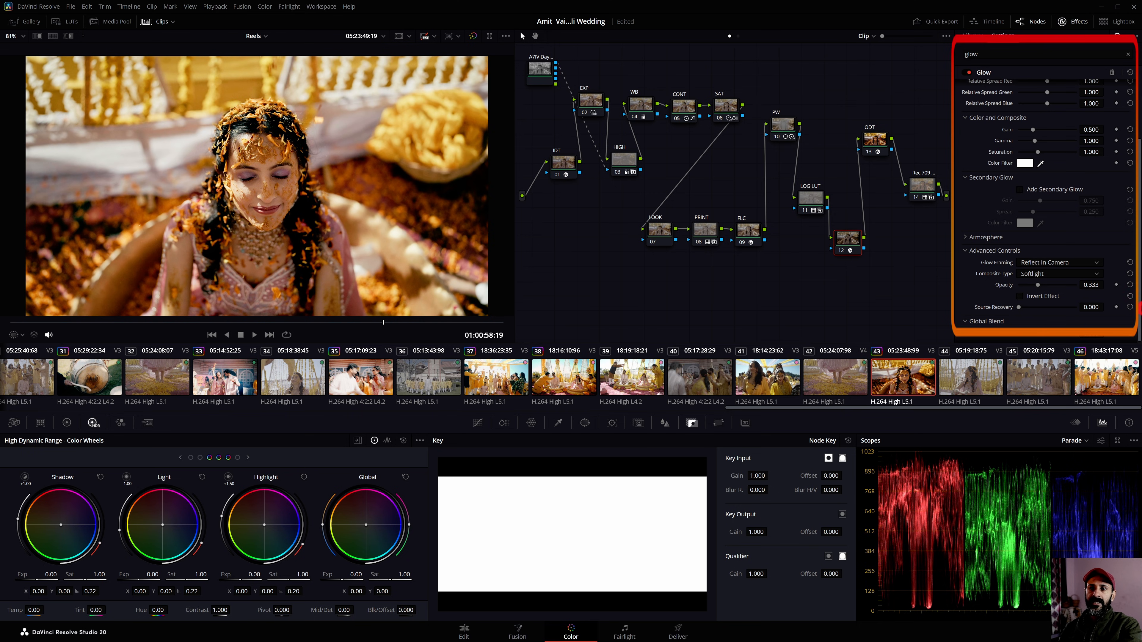
Set the Glow's Shine Threshold to 0.264, Saturation to 0.000, Gamma to 1.394 and Gain to 0.558
drag(1139, 308, 1140, 247)
drag(1062, 109, 1035, 112)
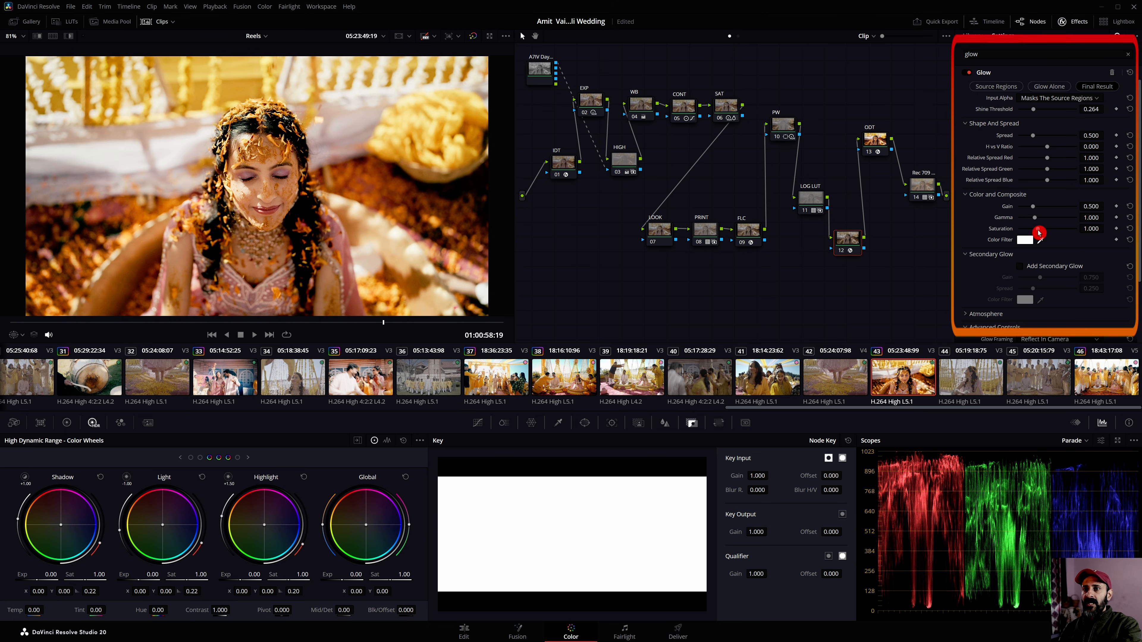
drag(1039, 231, 1108, 224)
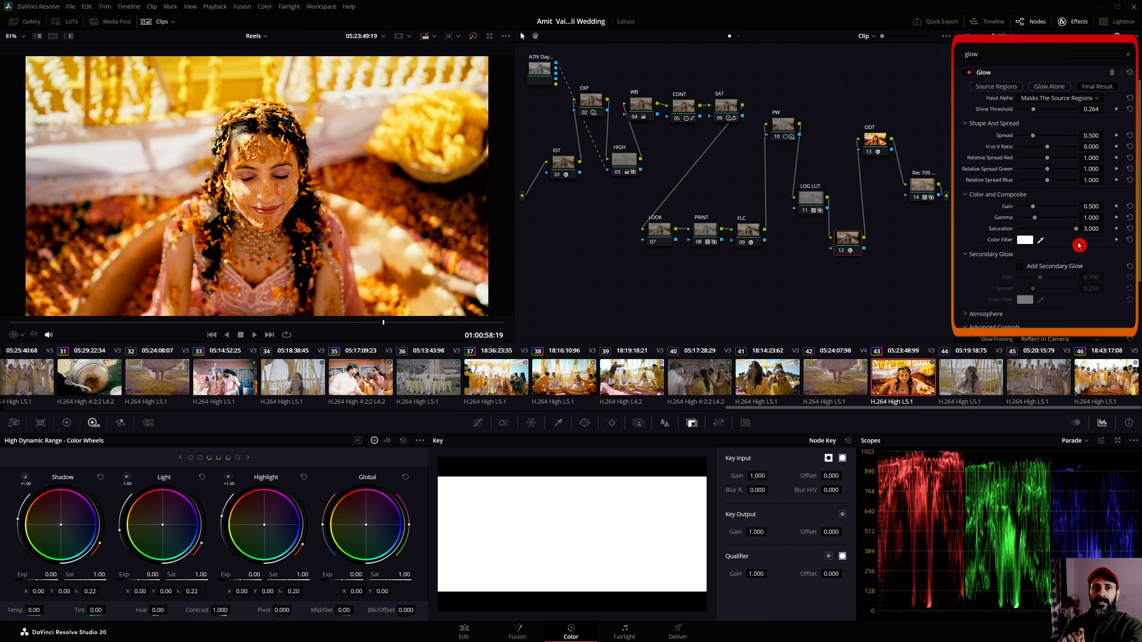
drag(1076, 229, 1050, 228)
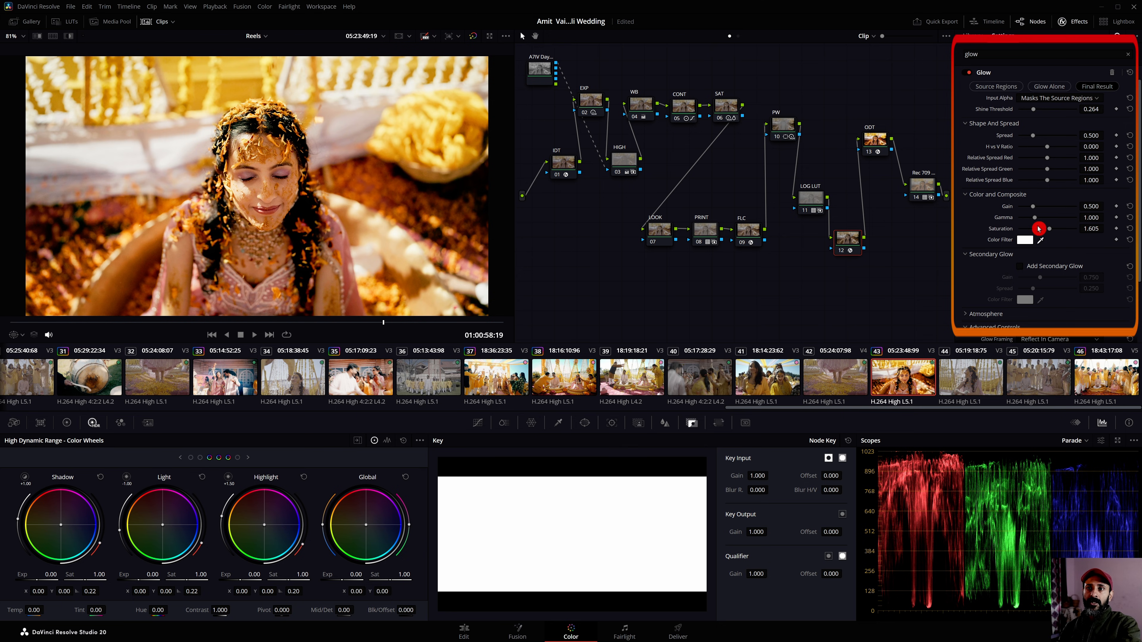
drag(1053, 232, 917, 227)
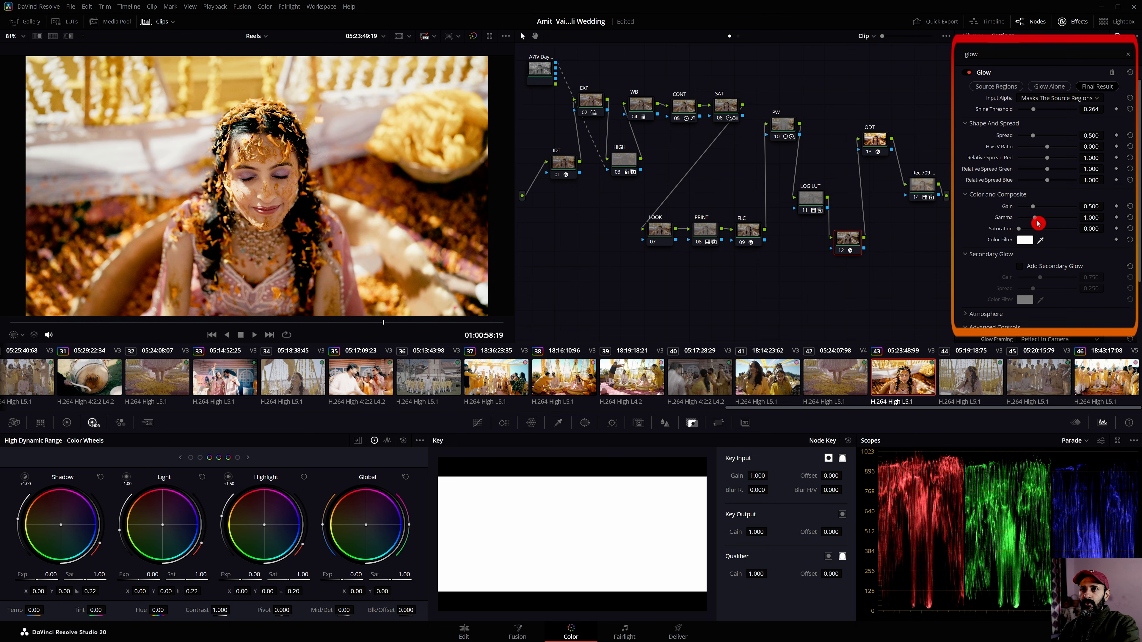
mouse_move(1036, 219)
mouse_down()
mouse_move(1048, 220)
mouse_move(1036, 205)
mouse_up()
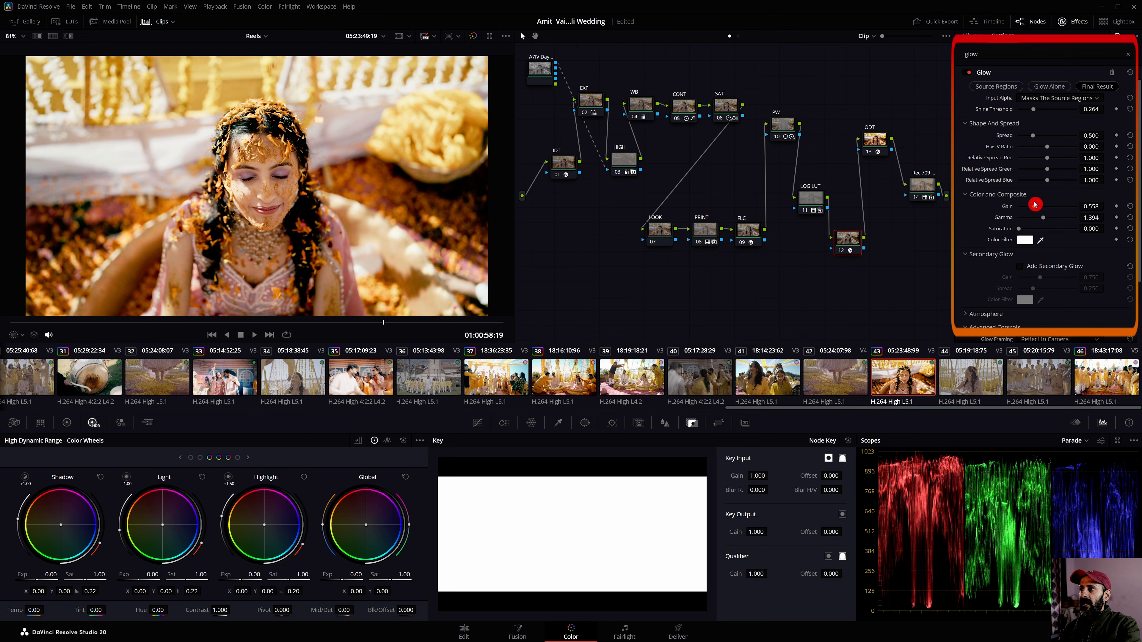
Compare the image with and without the Glow node and set its Spread to 0.527 and H vs V Ratio to -0.271
key(ctrl+d)
key(ctrl+d)
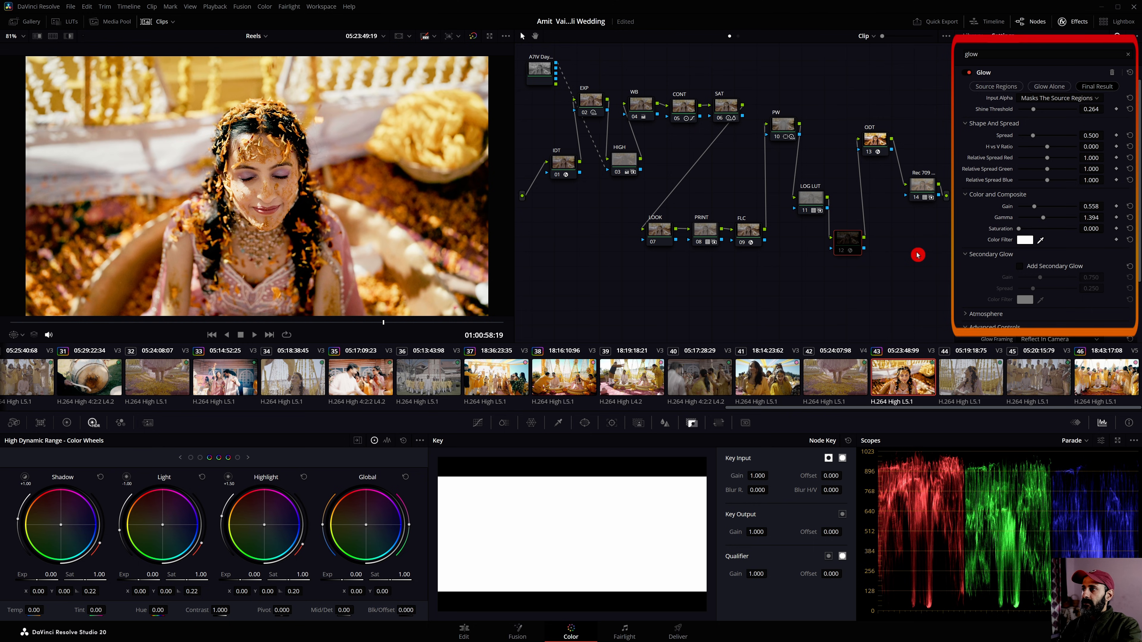
key(ctrl+d)
key(ctrl+d)
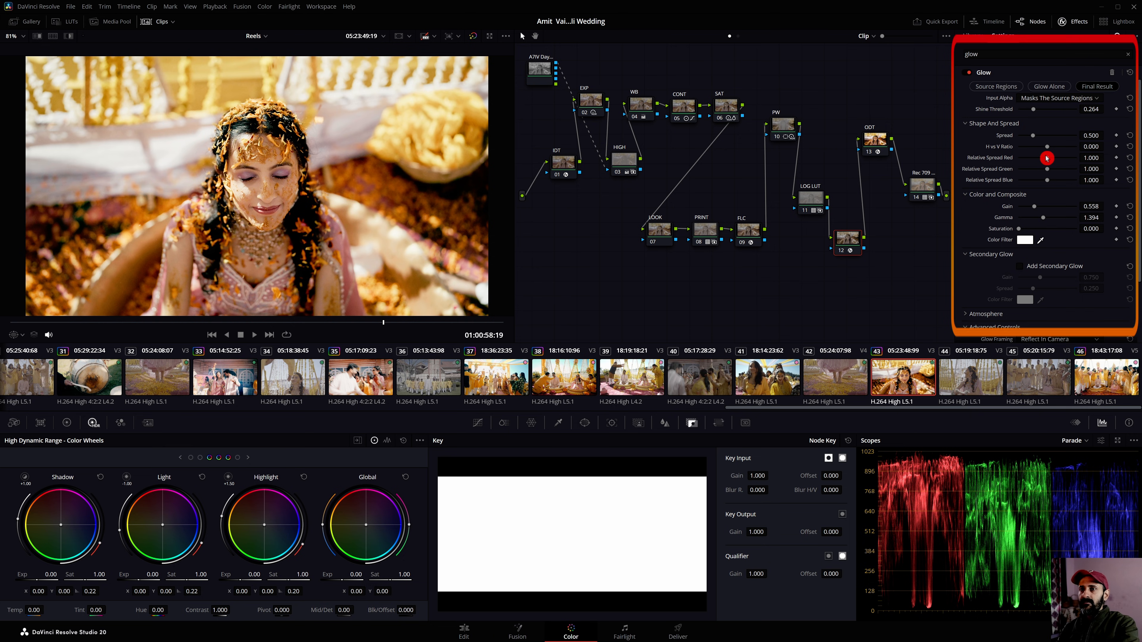
mouse_move(1034, 137)
mouse_down()
mouse_move(1062, 145)
mouse_move(1039, 145)
mouse_up()
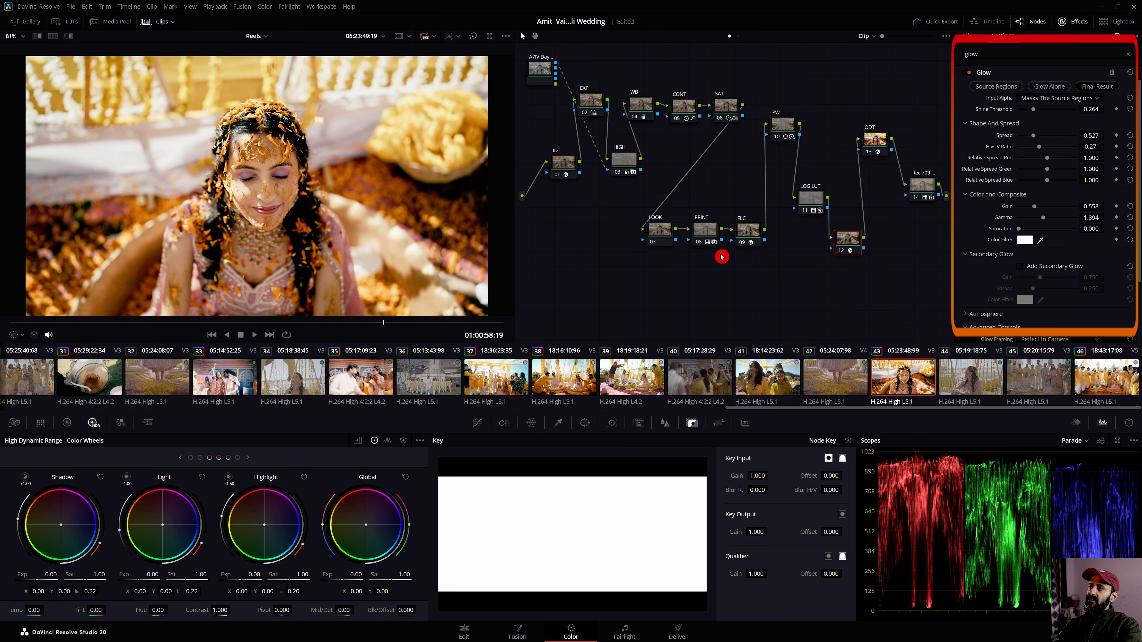
Bypass and restore all grades to compare the finished look with the ungraded clip
key(shift+d)
key(shift+d)
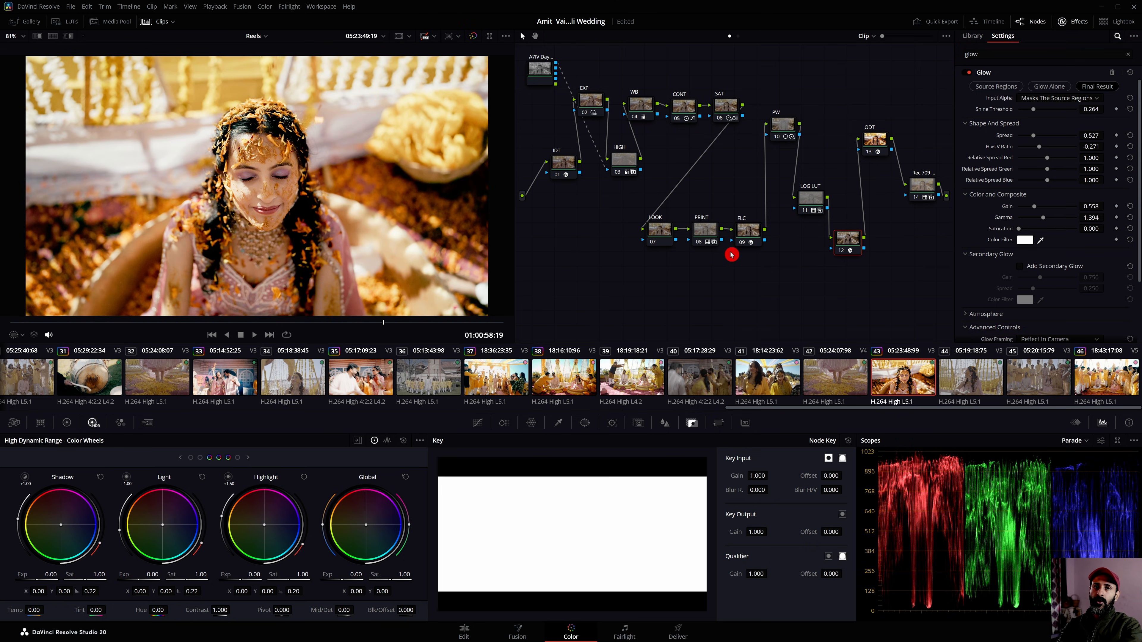
key(shift+d)
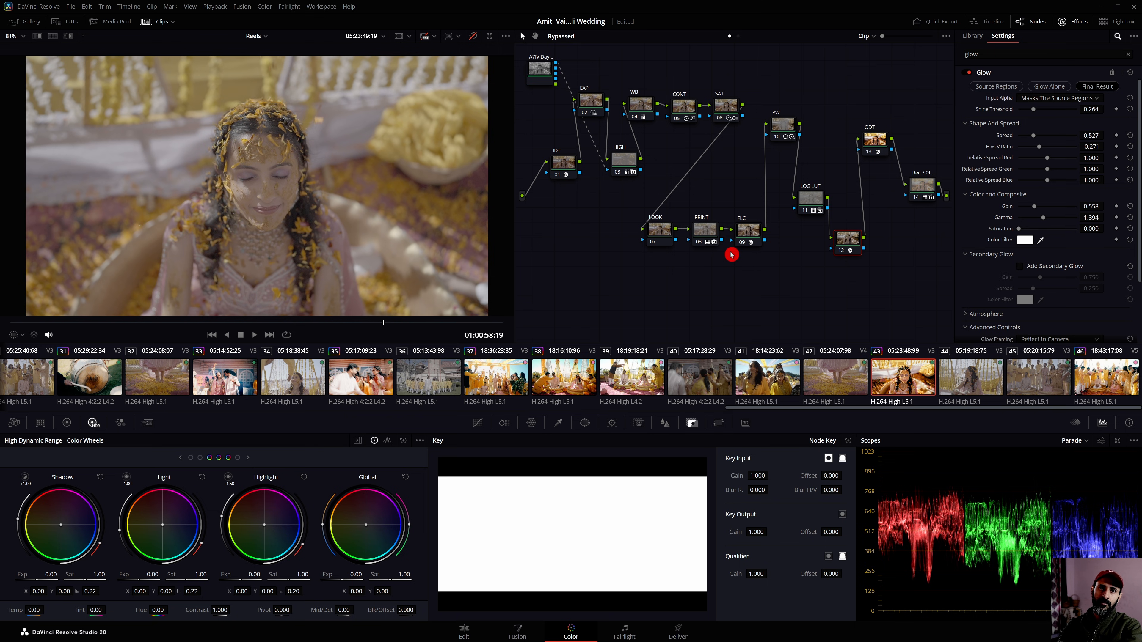
key(shift+d)
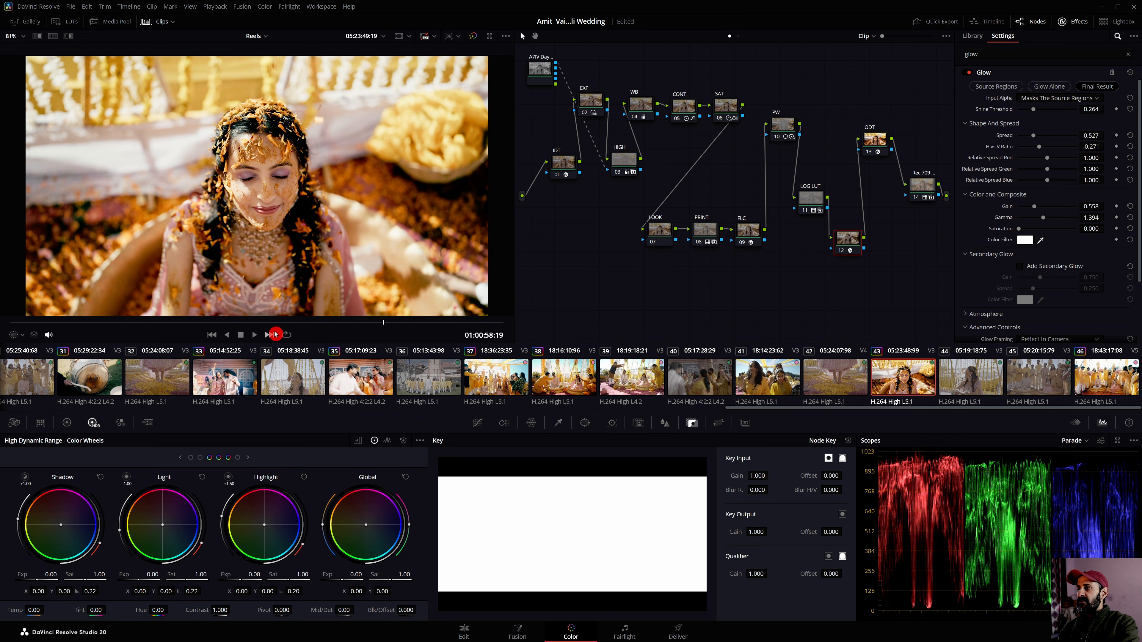
Review neighbouring frames of the clip and examine the bride's face and skin highlights in close-up, returning to the full frame
key(Left)
key(Left)
key(Left)
key(Left)
key(Left)
key(Left)
key(Left)
key(Right)
key(Right)
key(Right)
key(Right)
key(Right)
key(Right)
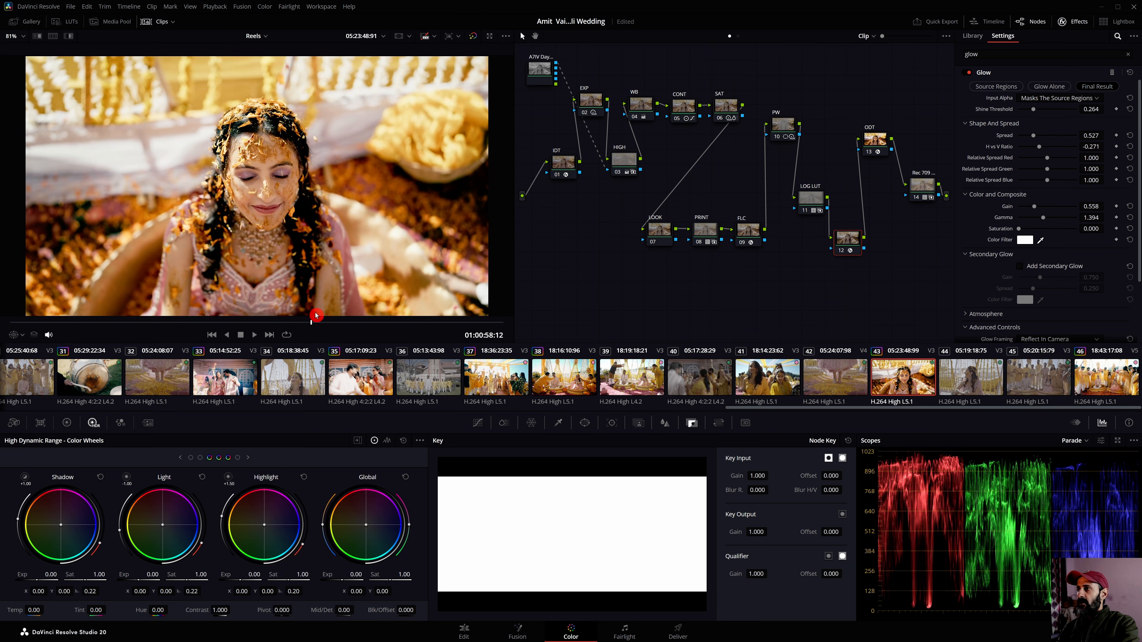
key(Right)
scroll(272, 194, up, 4)
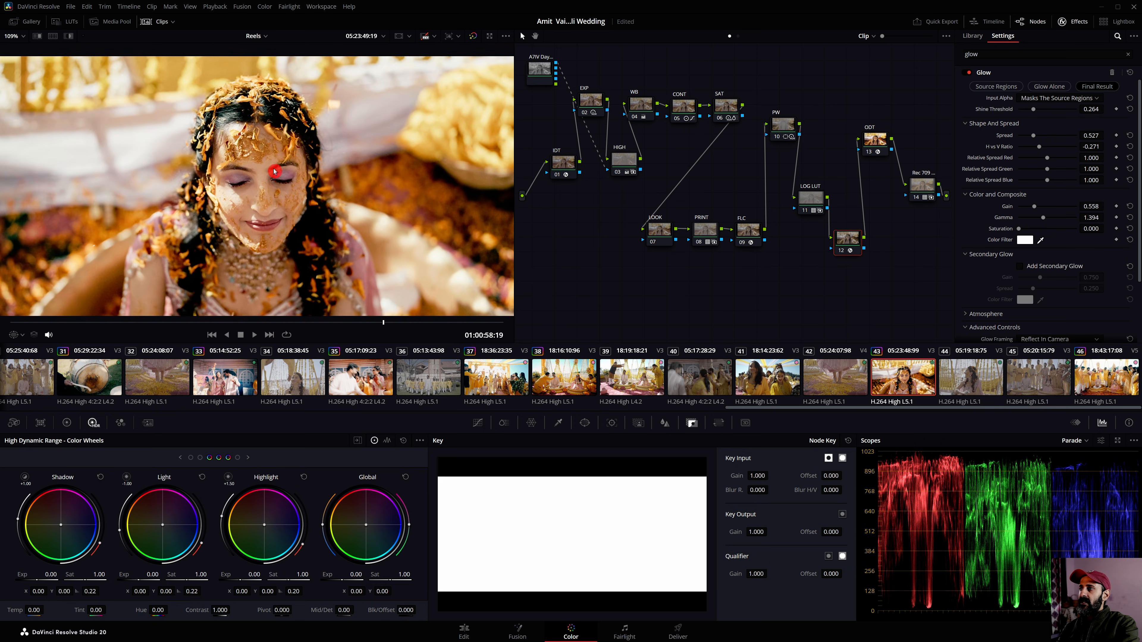
scroll(272, 195, up, 1)
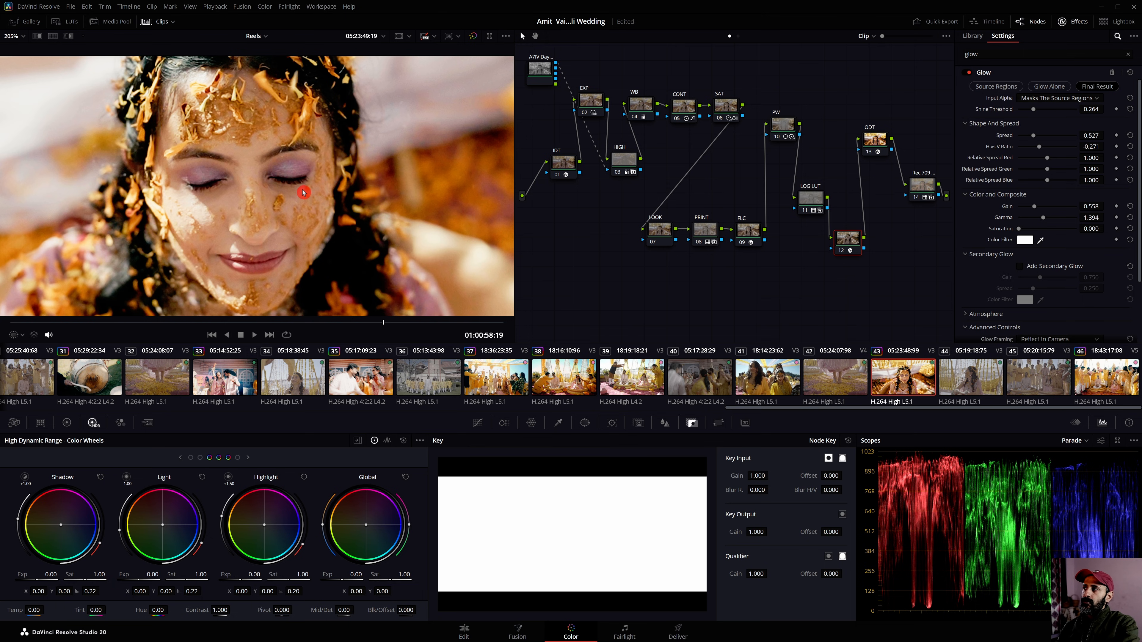
scroll(305, 194, down, 4)
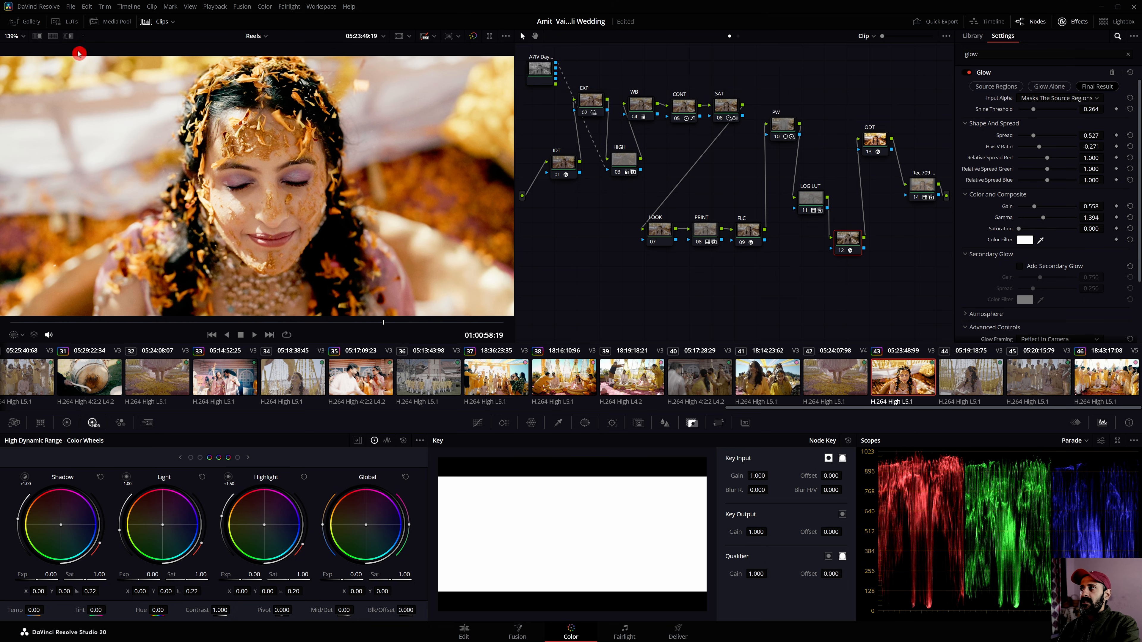
click(17, 36)
click(30, 53)
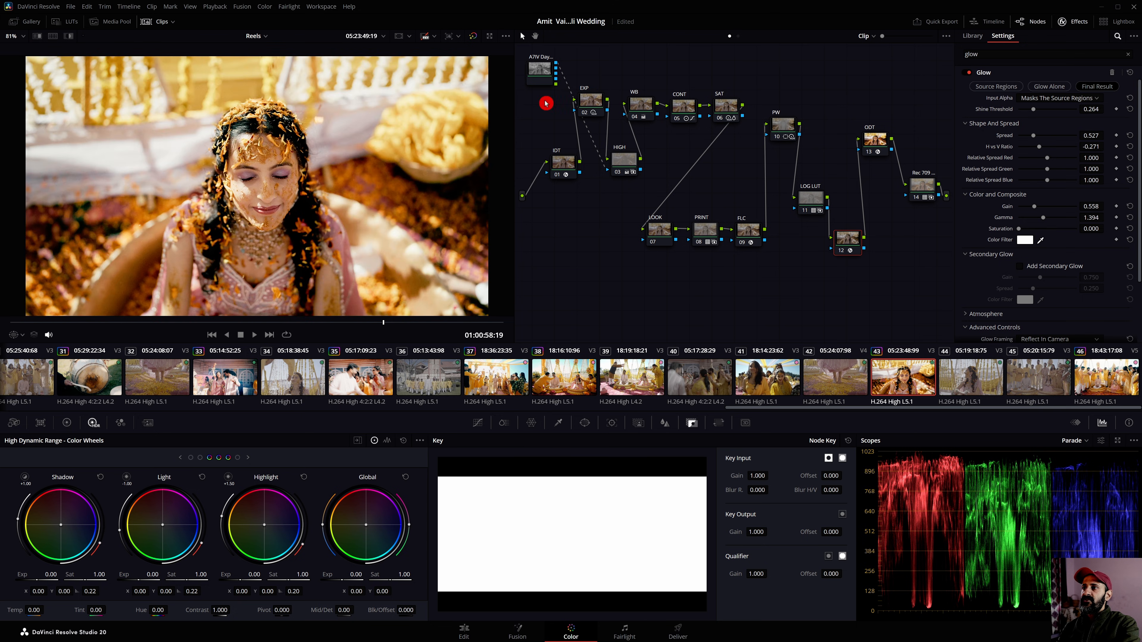
Lower the HDR Highlight exposure in the EXP node to -1.33 and show the full frame again
click(586, 98)
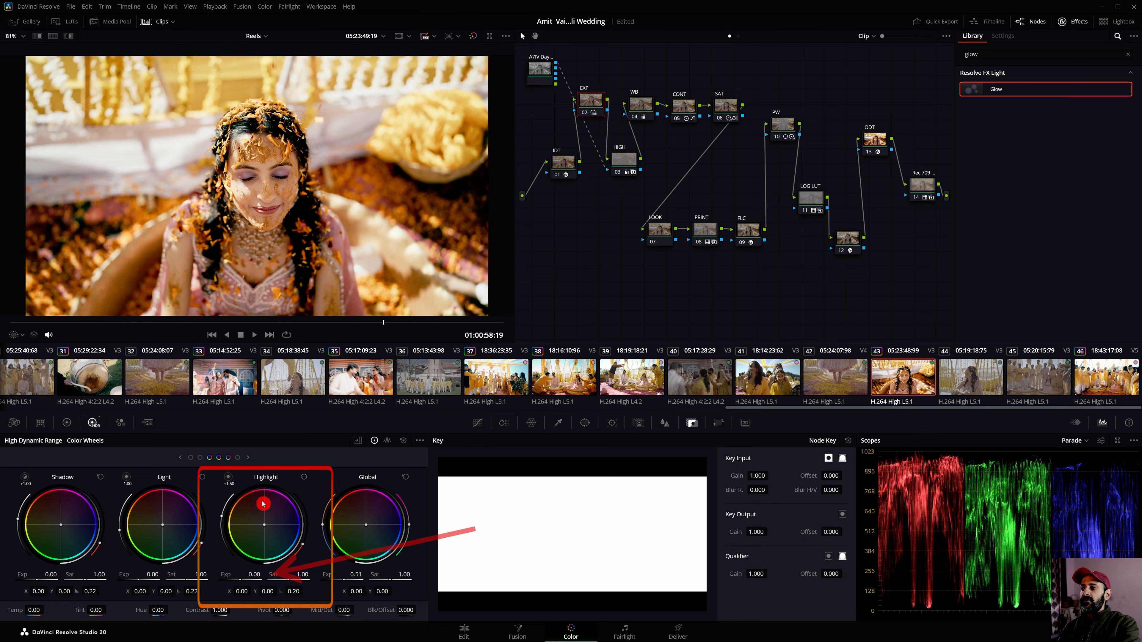
scroll(207, 307, up, 8)
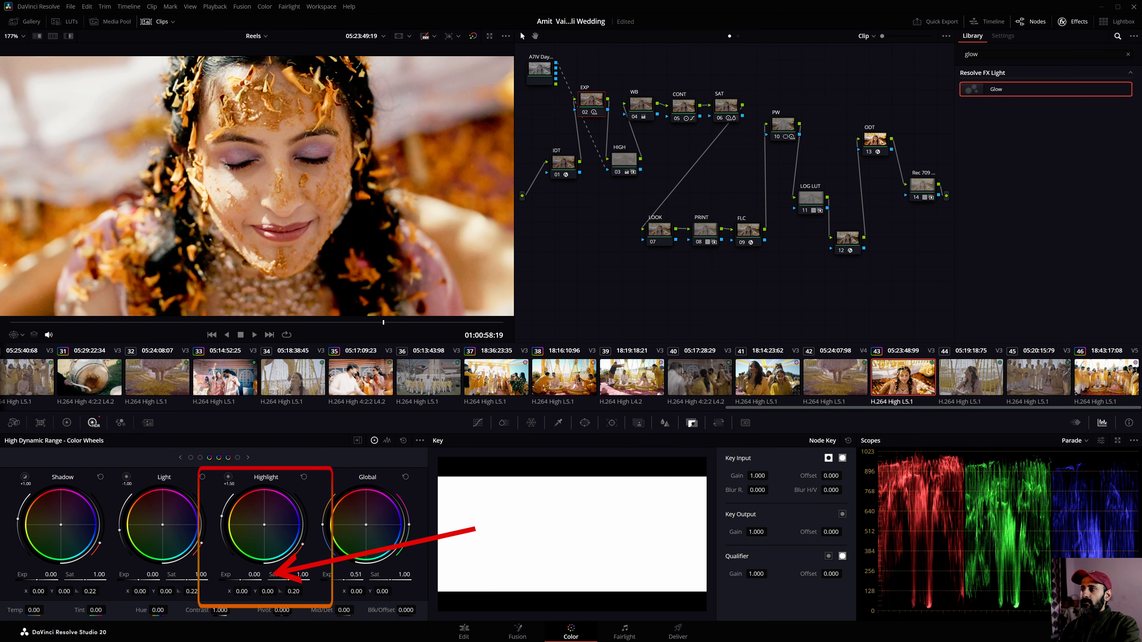
drag(253, 574, 216, 574)
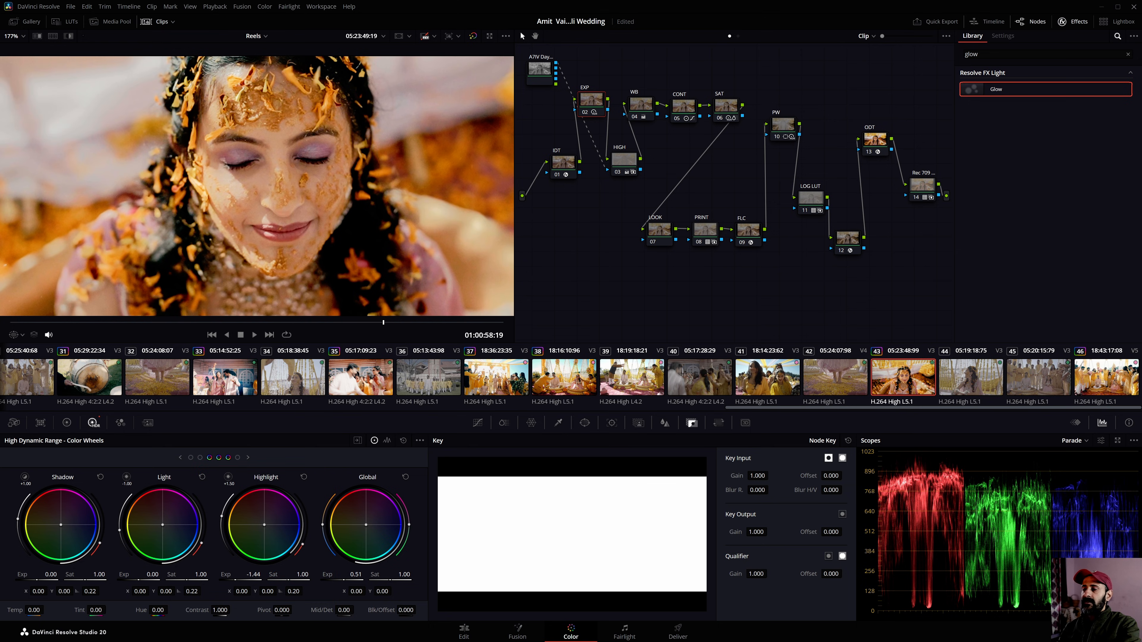
drag(216, 574, 222, 575)
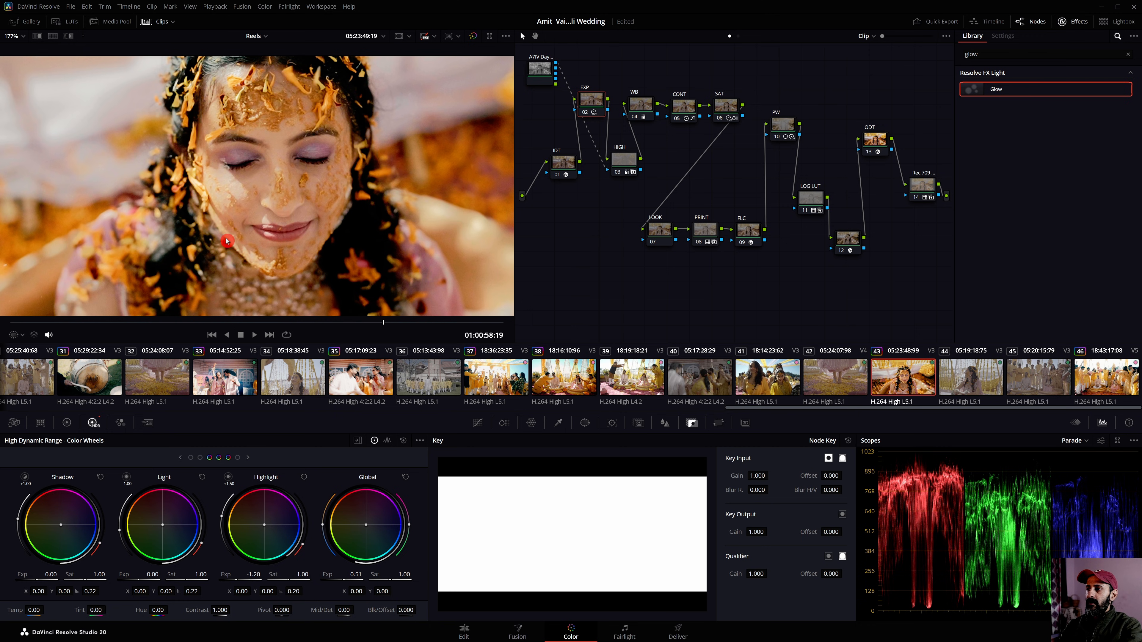
drag(253, 575, 246, 574)
click(14, 36)
click(20, 49)
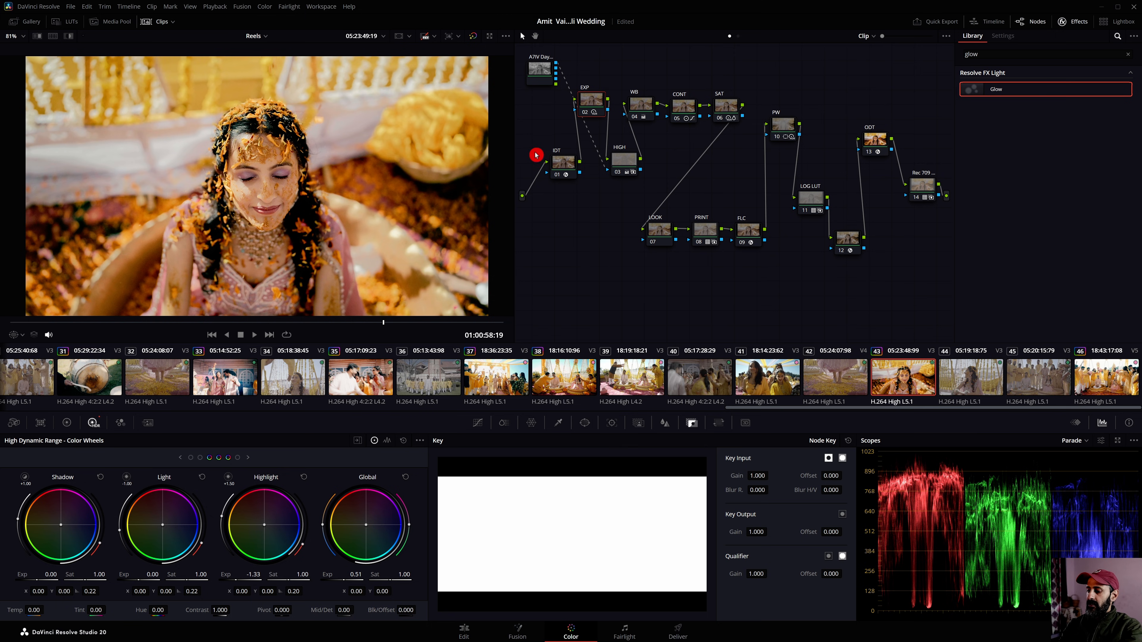
Compare the image with and without the EXP node, and set the CONT node's contrast to 1.166 with pivot 0.303
key(ctrl+d)
key(ctrl+d)
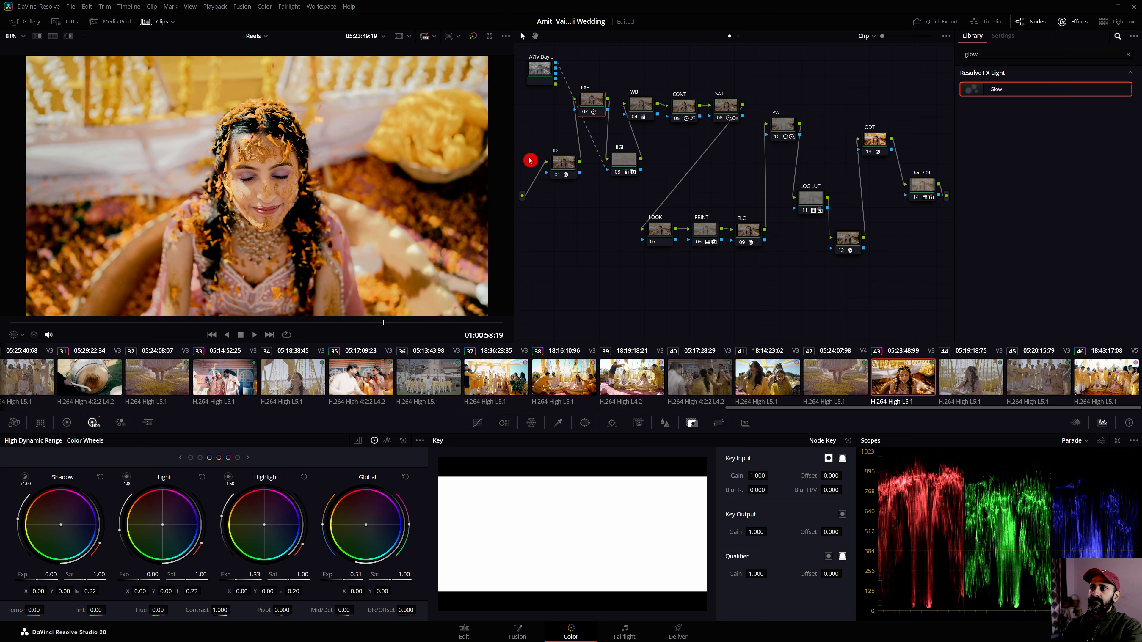
click(685, 106)
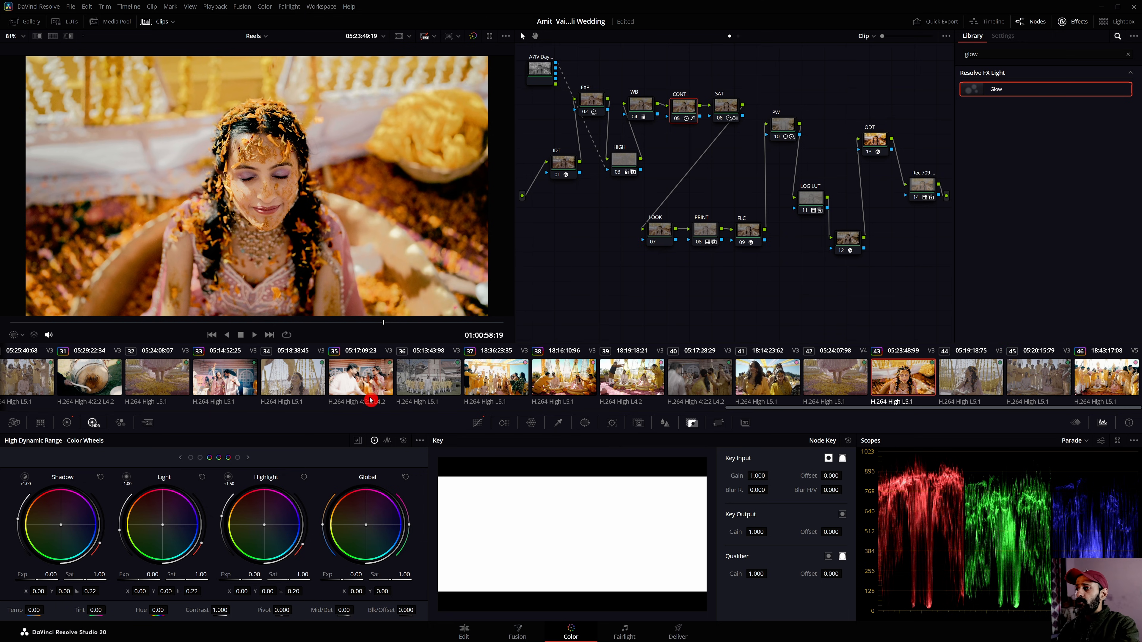
click(67, 422)
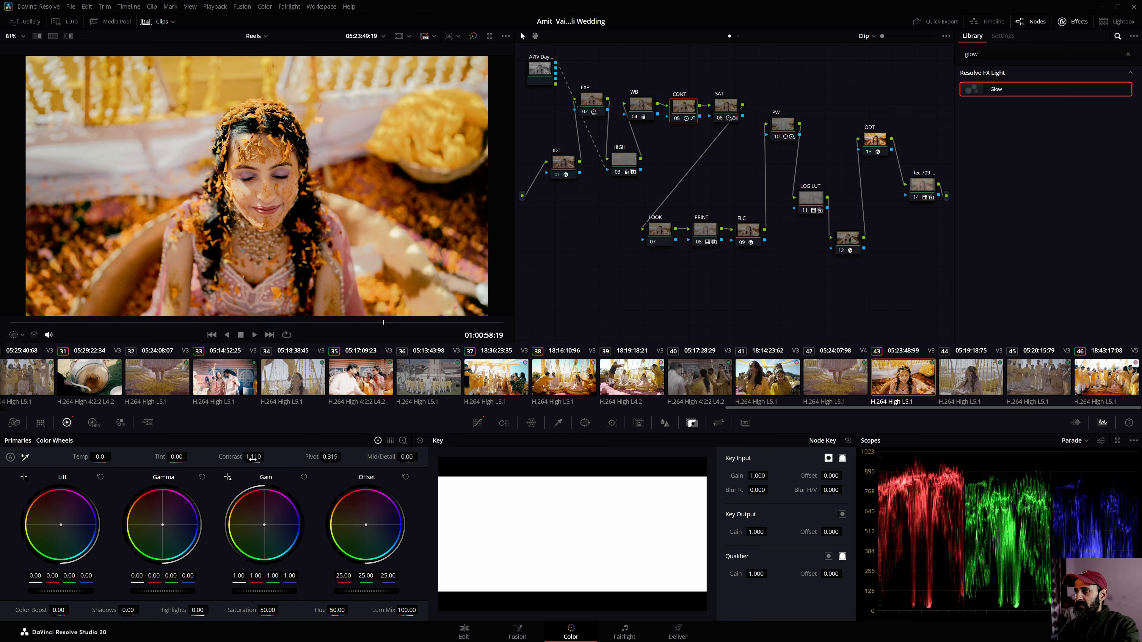
mouse_move(253, 456)
mouse_down()
mouse_move(334, 455)
mouse_move(320, 455)
mouse_up()
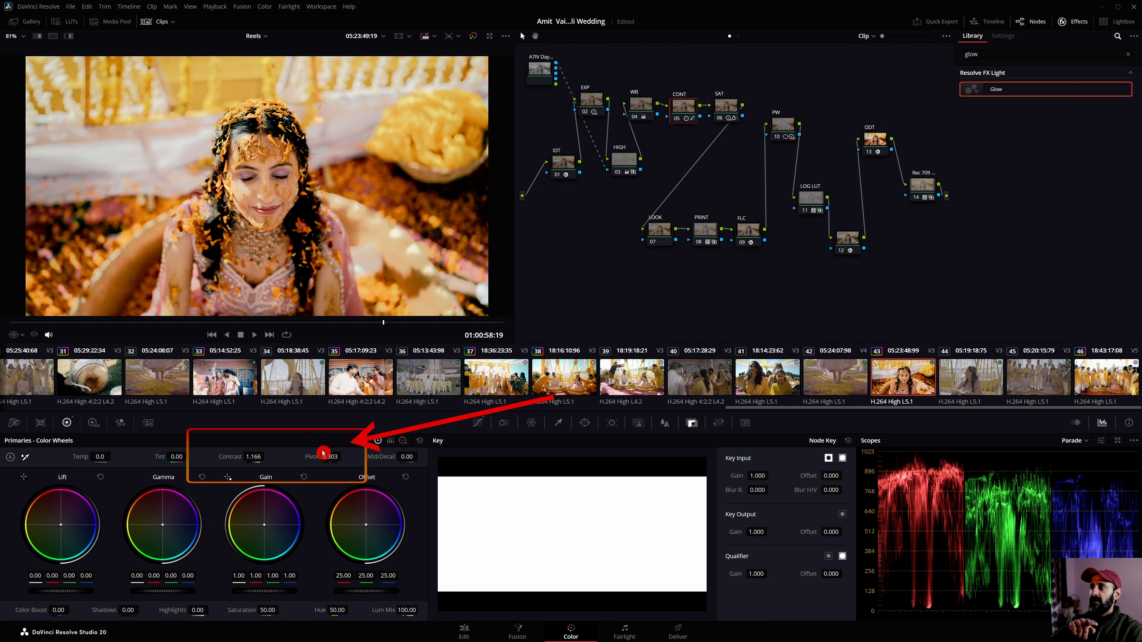
Bypass and restore all grades to compare the result, and move to the clip's frame at 01:00:58:15
key(shift+d)
key(shift+d)
drag(209, 324, 347, 324)
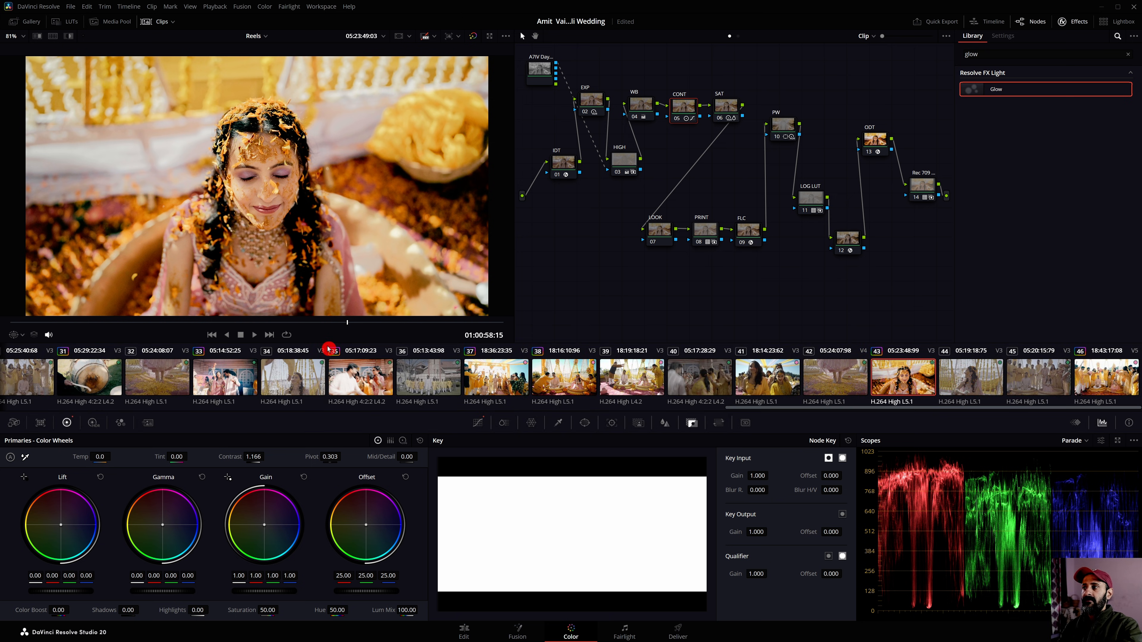
Move the LOOK node up below CONT and, in its primary color bars, set Lift red to -0.01 and blue to 0.01
drag(652, 229, 680, 167)
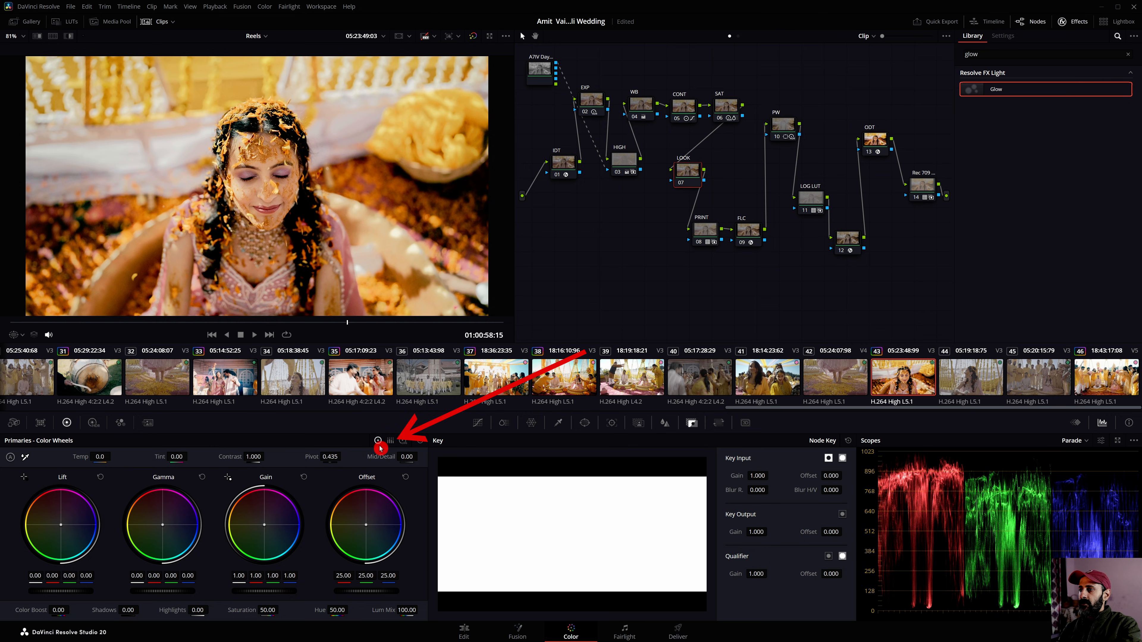
click(391, 441)
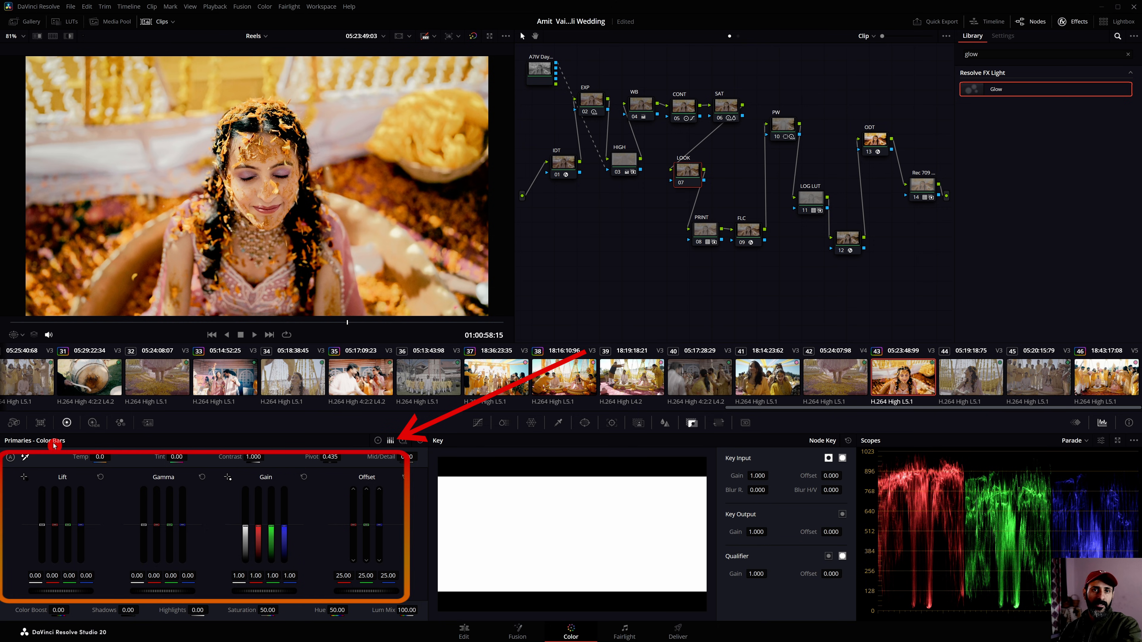
click(80, 529)
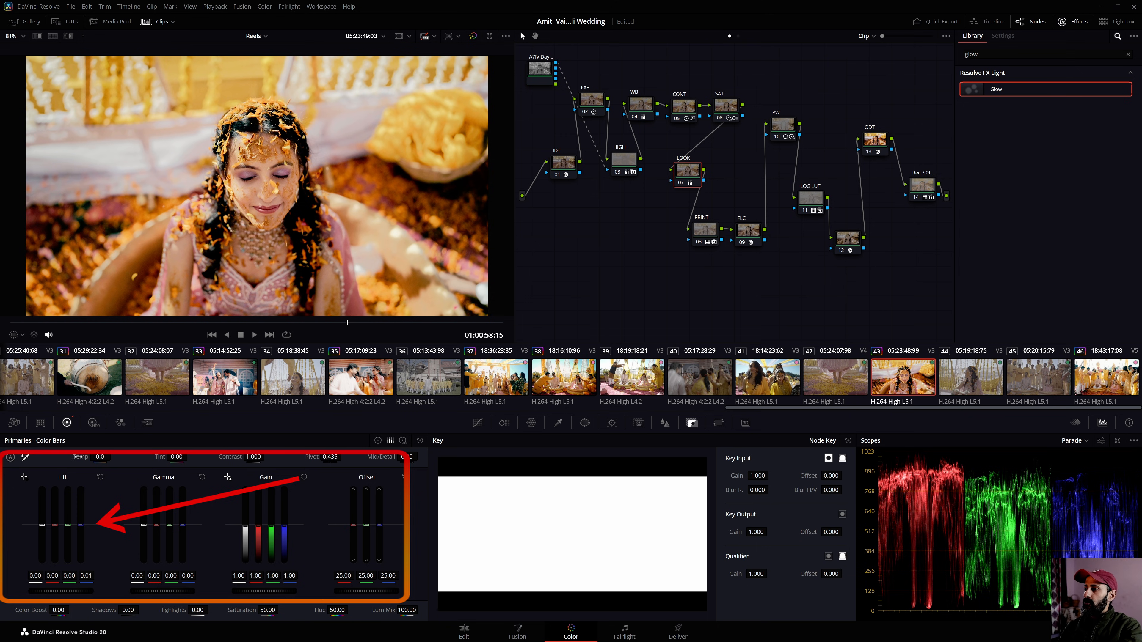
drag(55, 525, 56, 530)
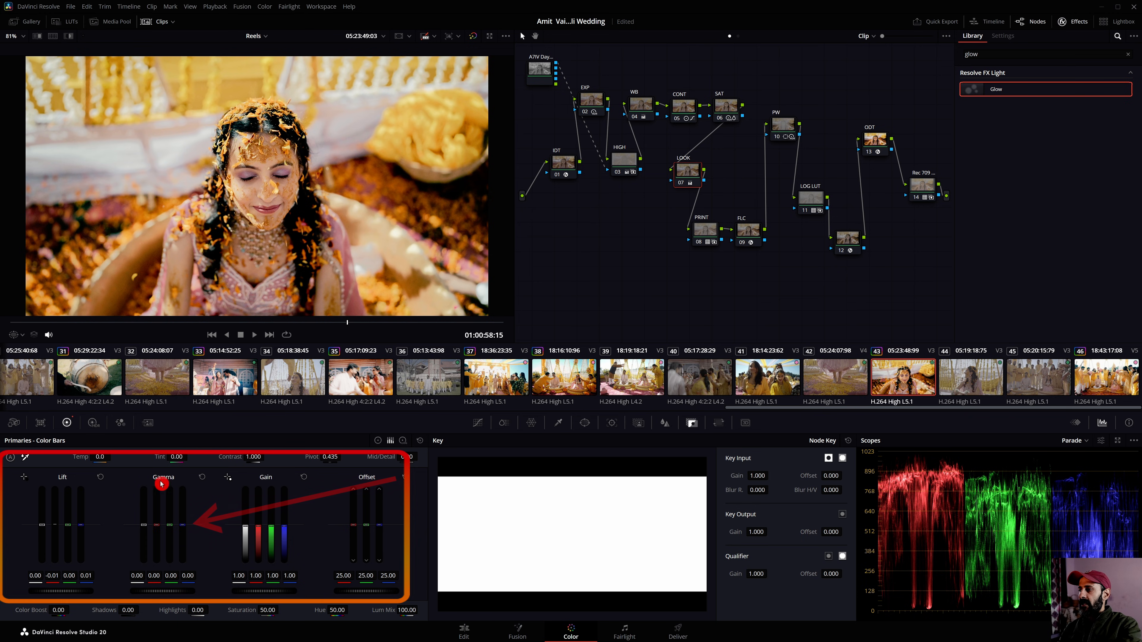
Set the LOOK node's Gamma red to 0.01 and blue to -0.01, and compare the image with and without the node
scroll(157, 530, up, 1)
scroll(157, 530, down, 1)
scroll(157, 530, up, 1)
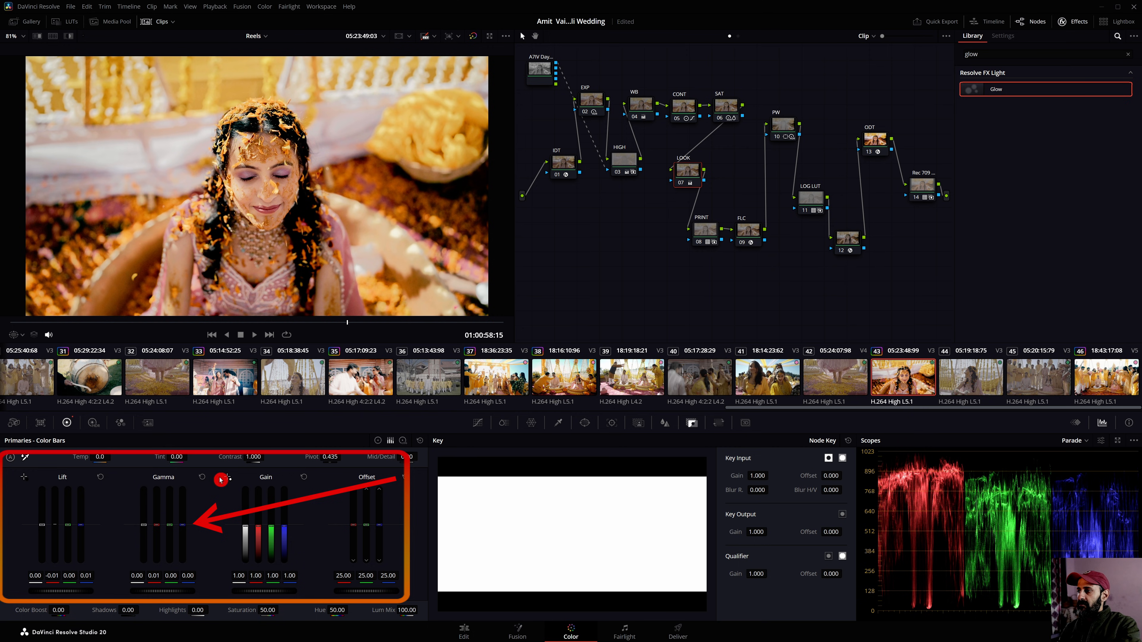
scroll(185, 529, down, 1)
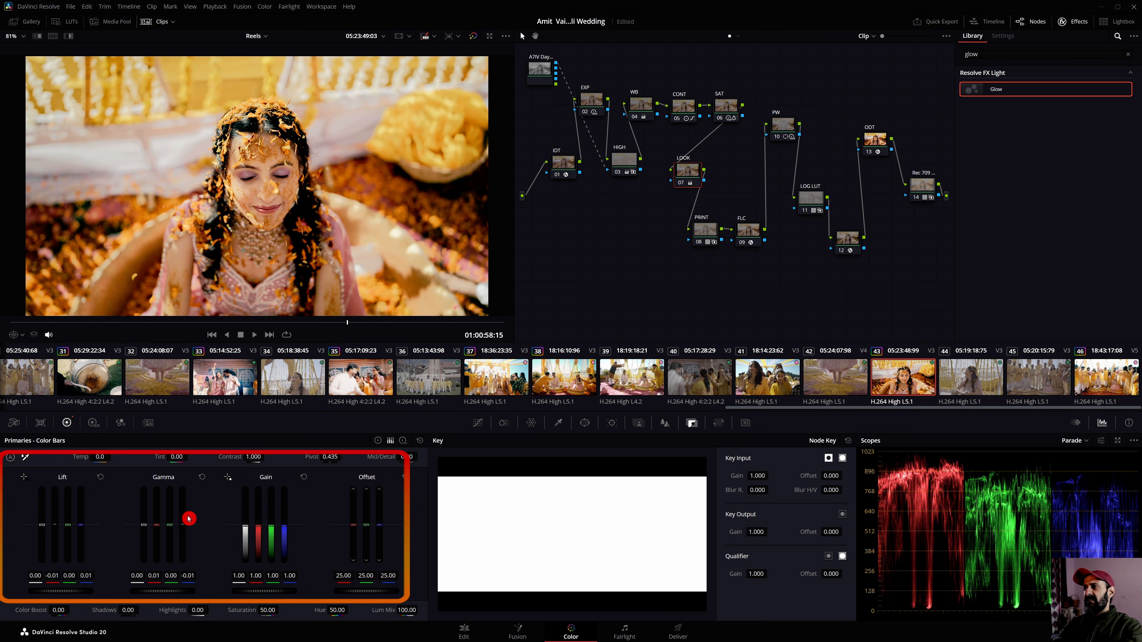
key(ctrl+d)
key(ctrl+d)
key(ctrl+d)
key(ctrl+d)
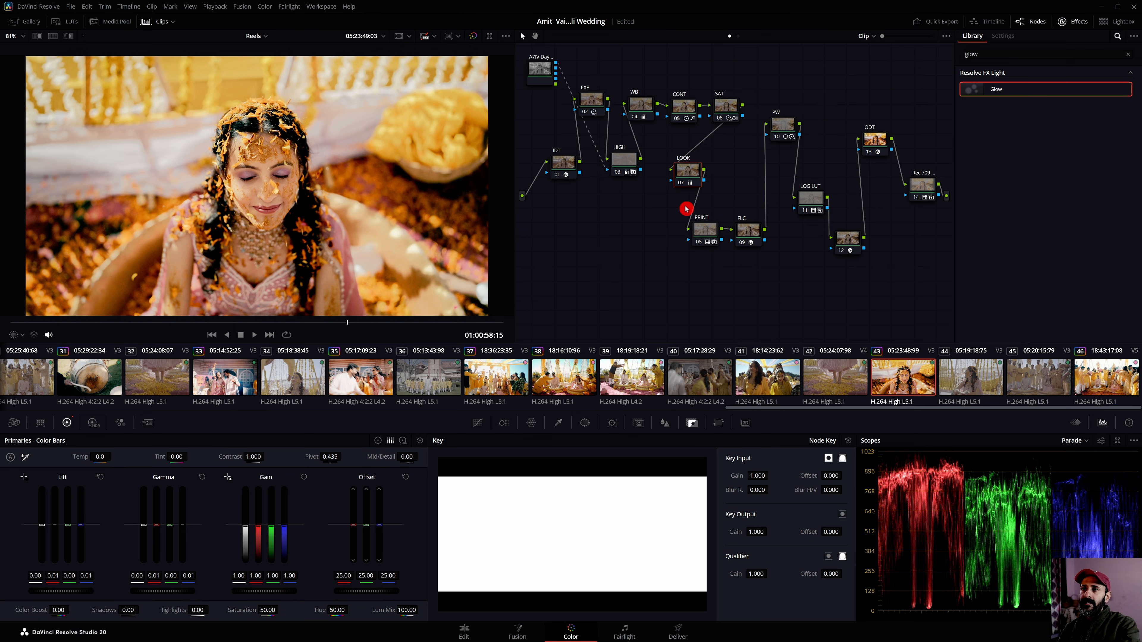
Place the LOOK node directly after SAT in the node graph and shift the PW node aside to make room
drag(685, 173, 767, 92)
drag(809, 132, 836, 134)
drag(774, 91, 775, 97)
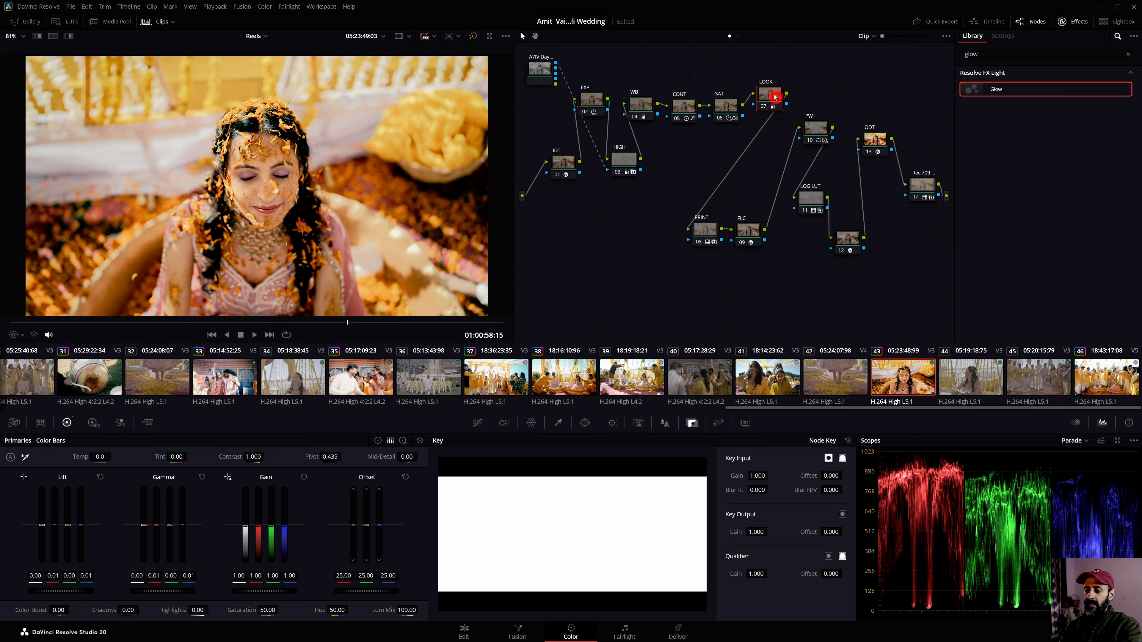
Add a parallel node to the LOOK node and space the two branches apart vertically
key(alt+p)
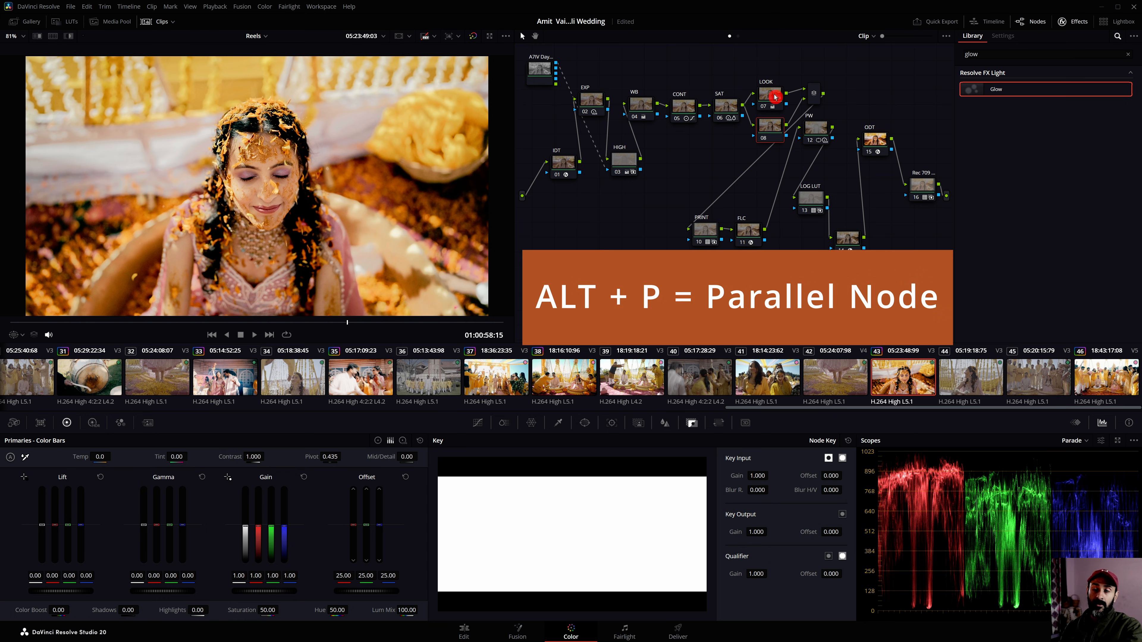
drag(774, 96, 773, 86)
drag(767, 128, 767, 134)
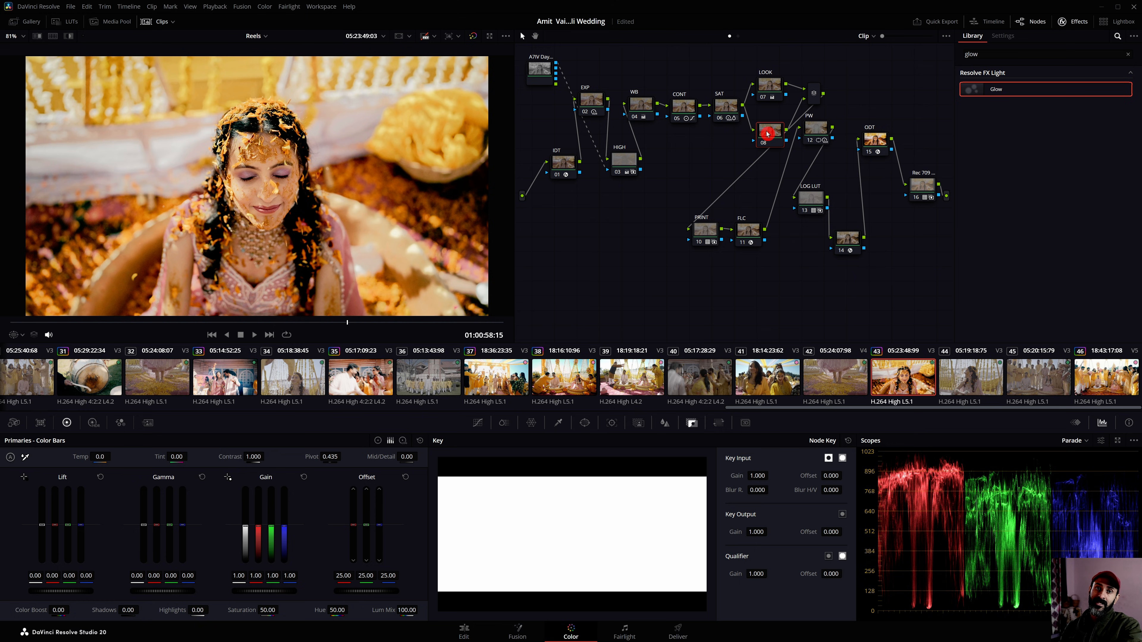
drag(767, 133, 767, 128)
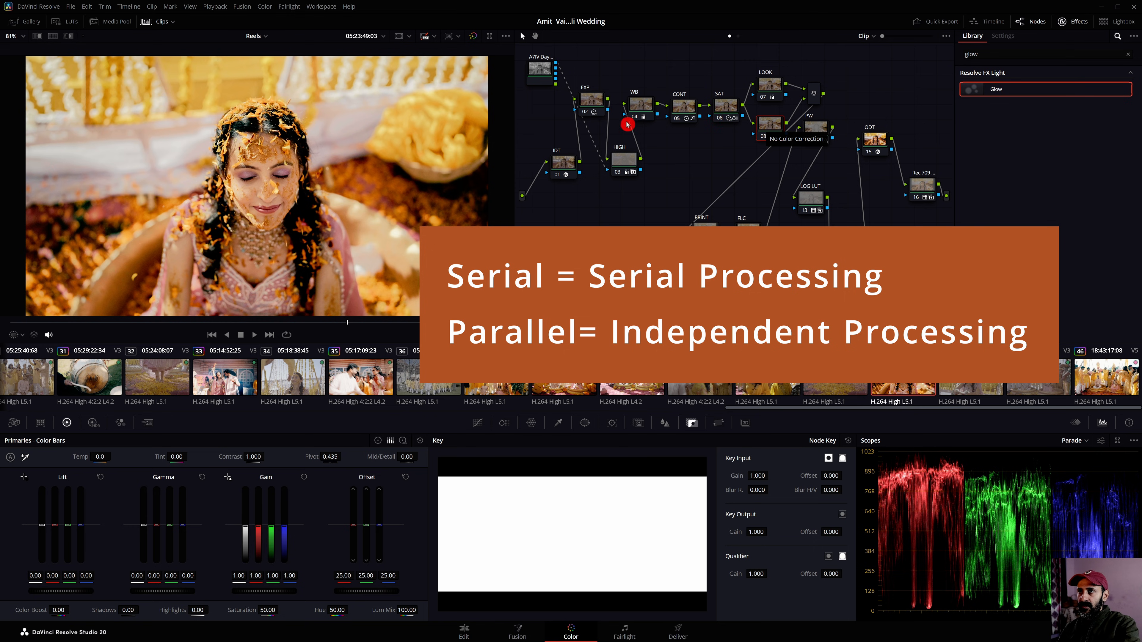
Try pushing the WB node's Gain color wheel strongly toward red to show its effect on following nodes, and undo it
click(642, 110)
drag(641, 111, 639, 111)
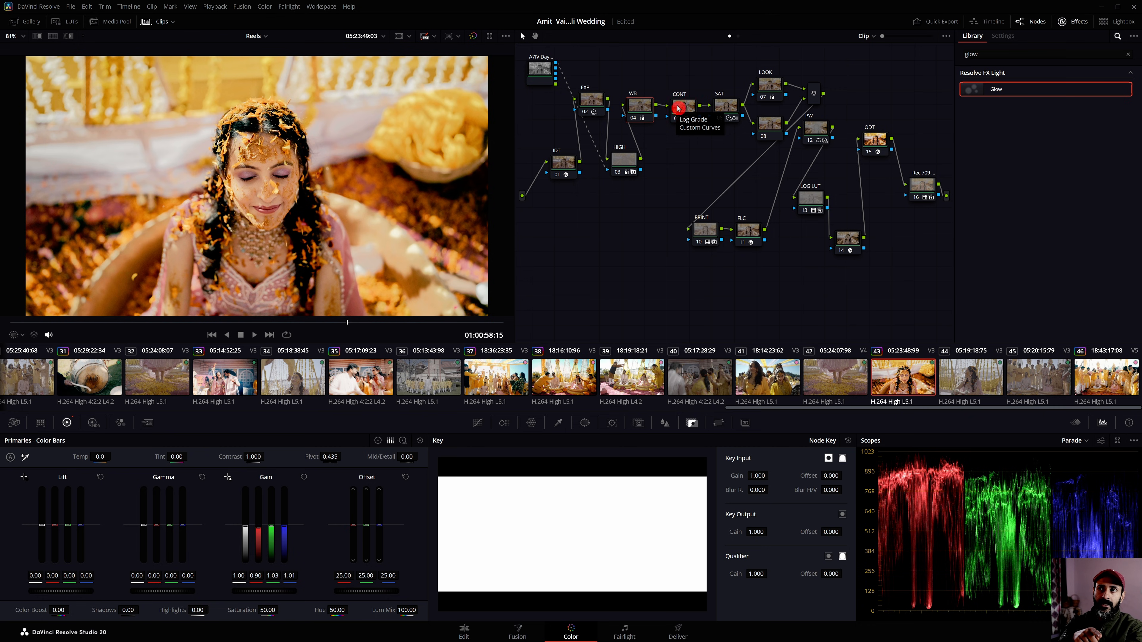
click(770, 85)
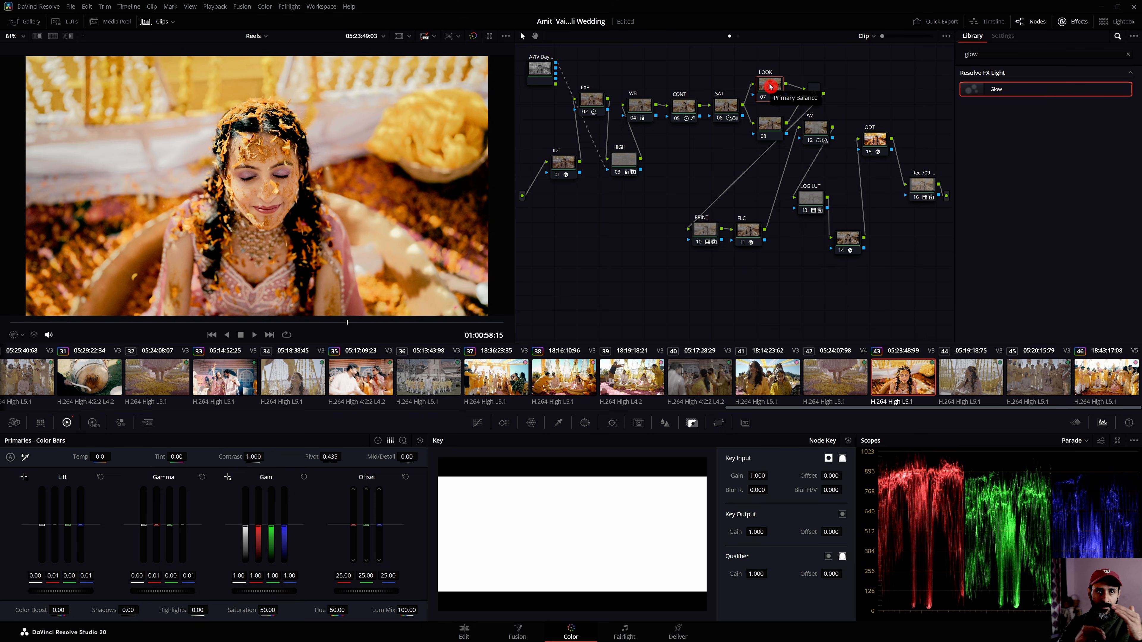
click(639, 106)
click(68, 424)
click(376, 441)
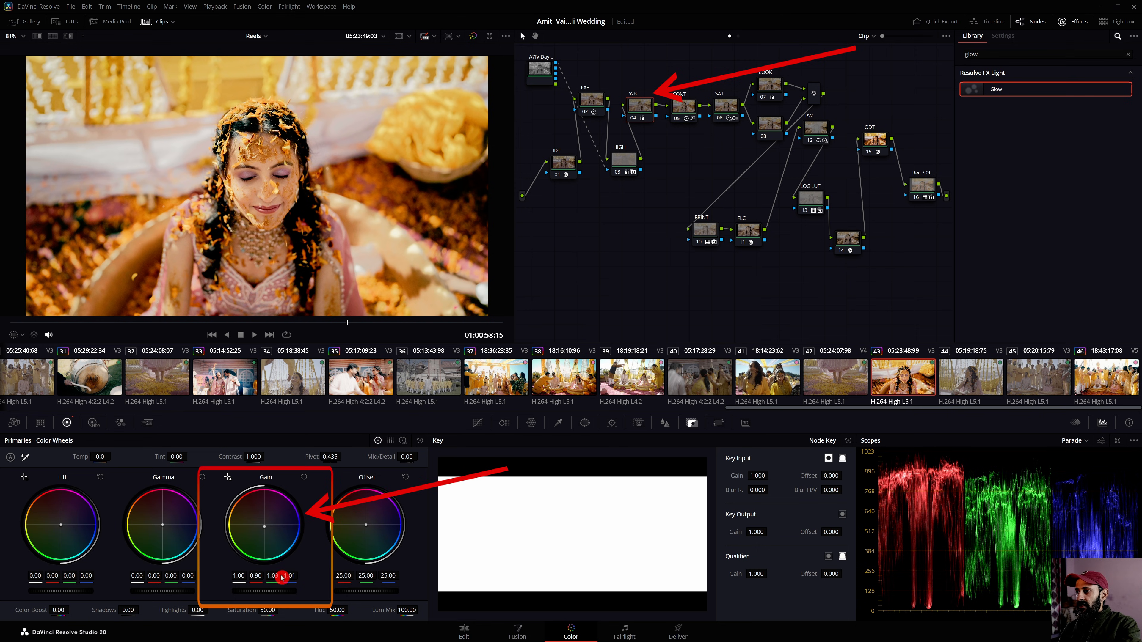
drag(264, 524, 255, 500)
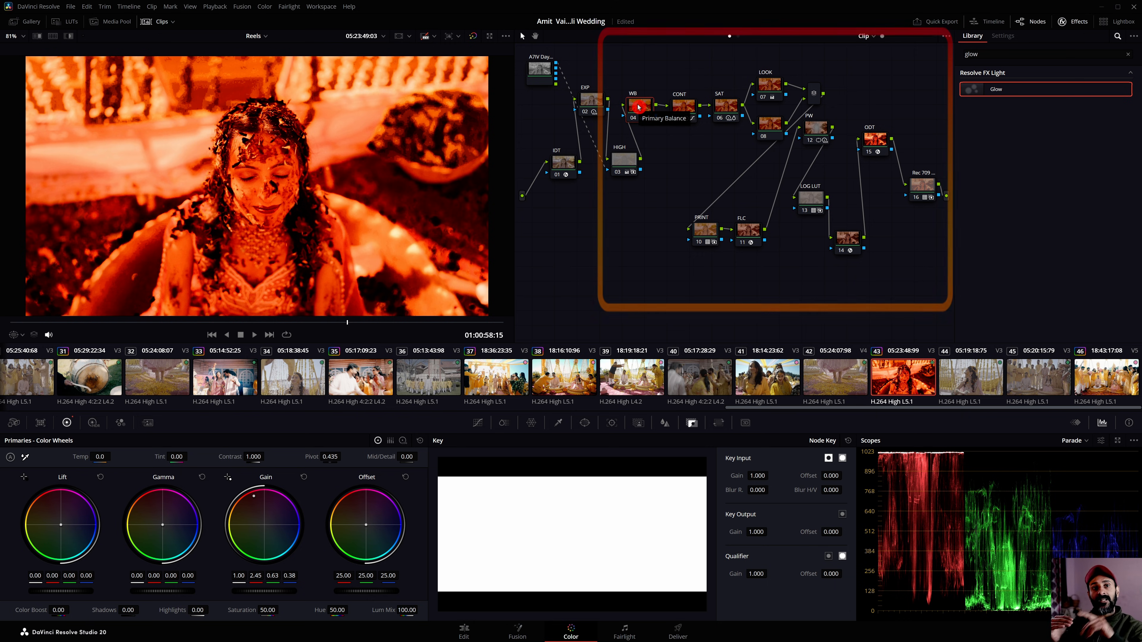
key(ctrl+z)
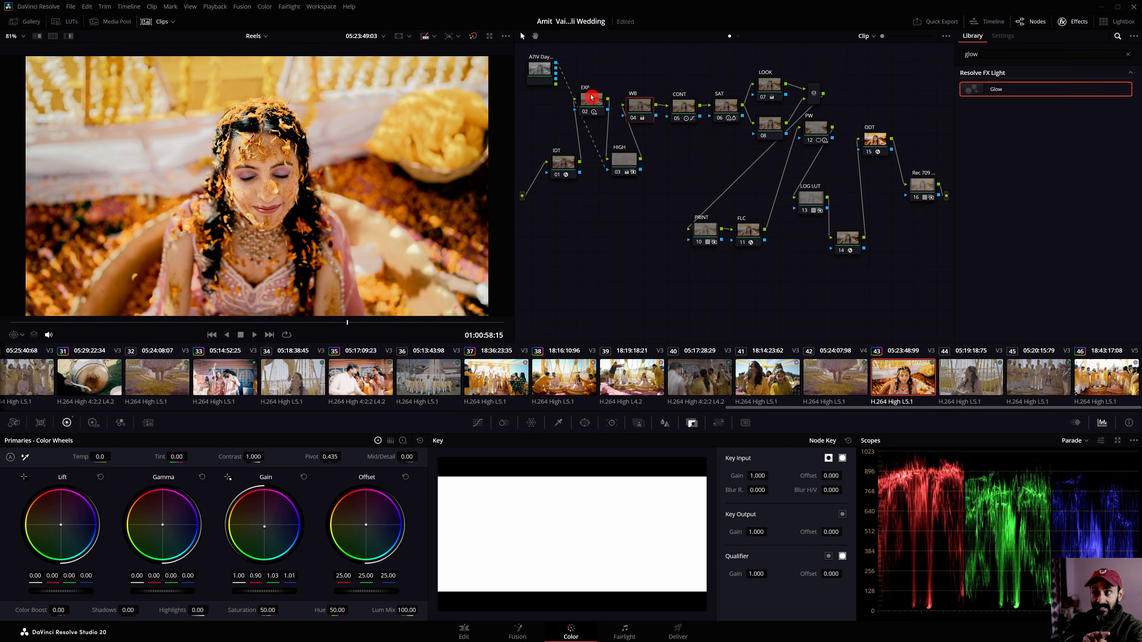
Label the new parallel node beneath the LOOK node as LOG
click(771, 86)
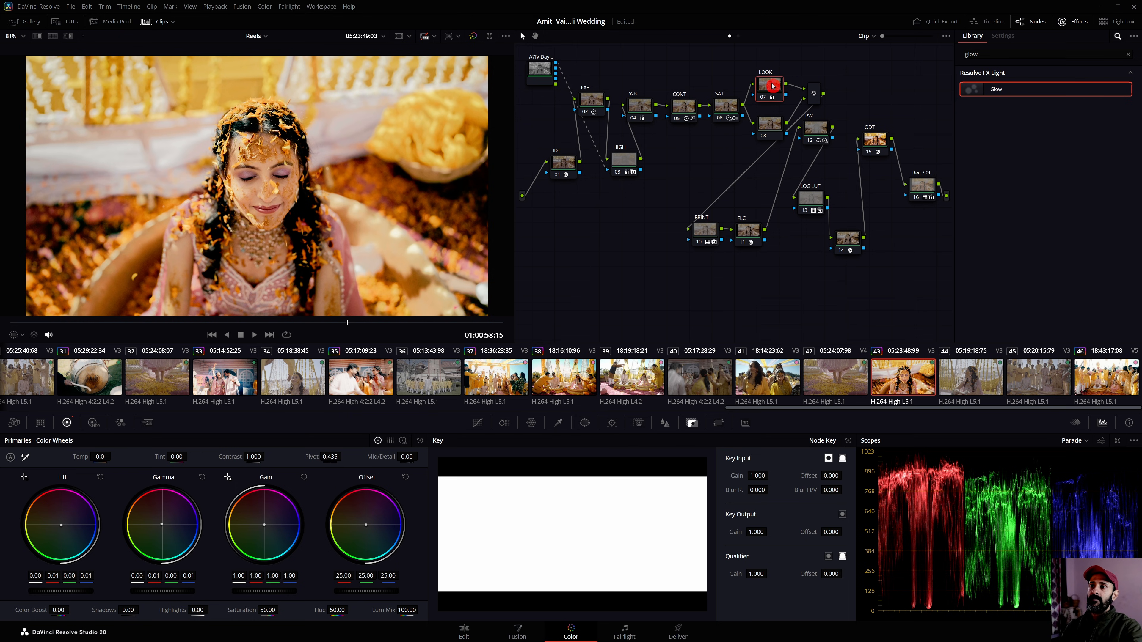
click(768, 133)
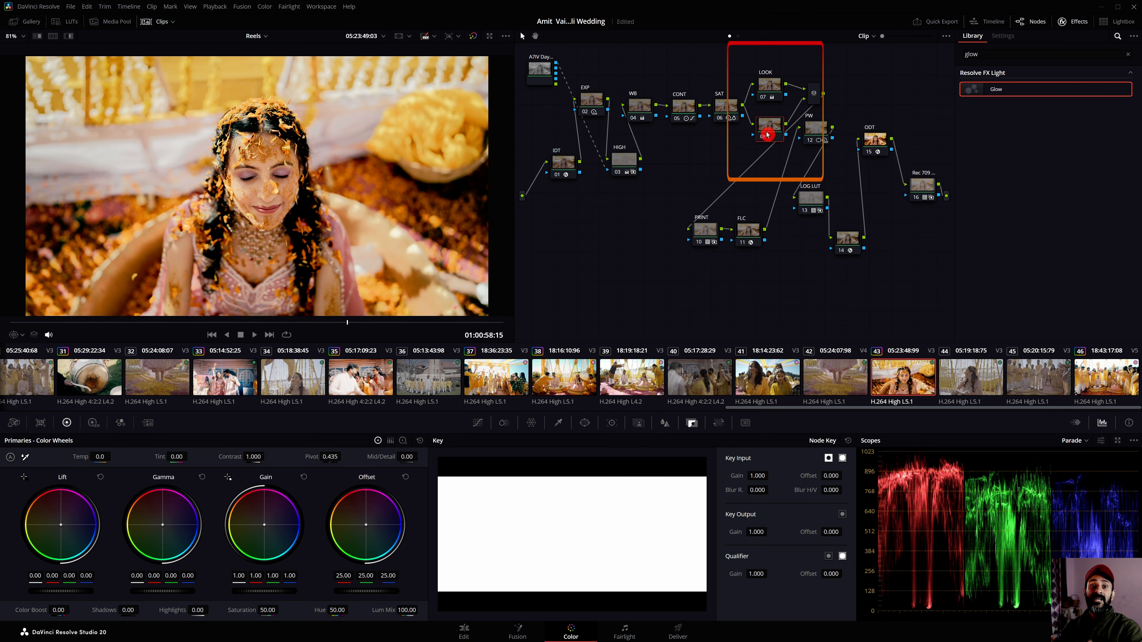
click(723, 107)
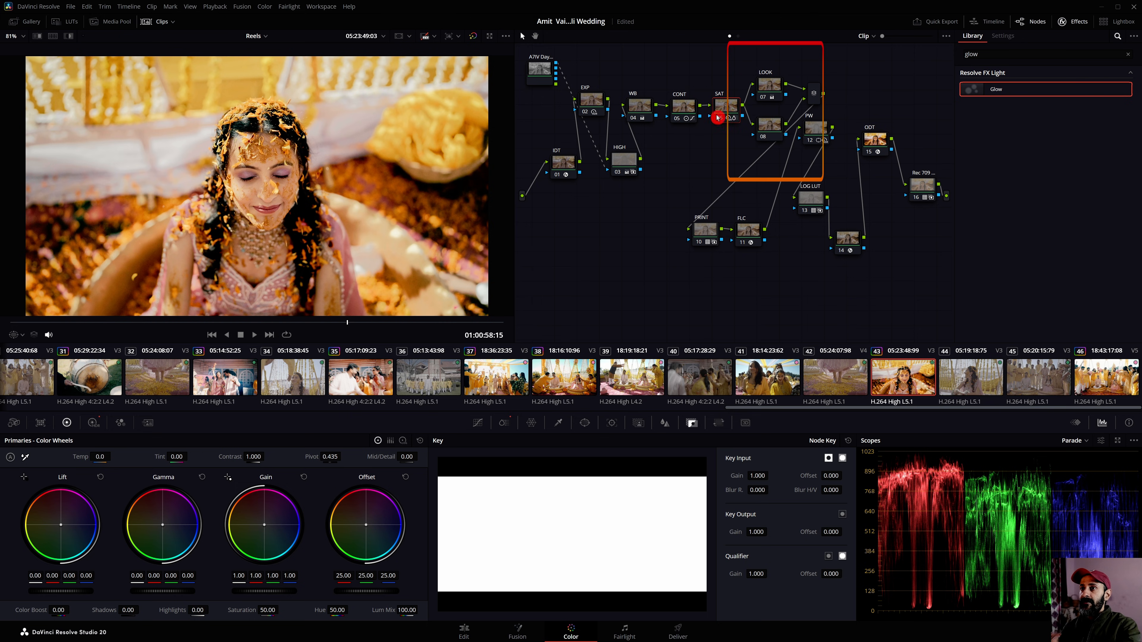
right_click(764, 127)
click(781, 145)
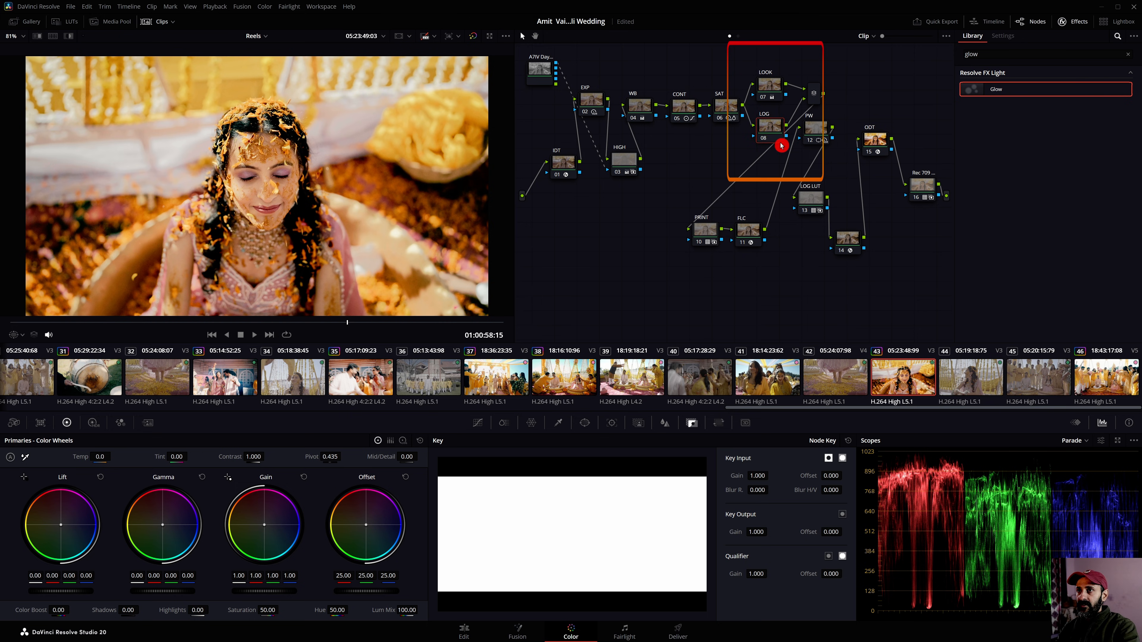
Rename the LOOK node as BARS
click(770, 82)
drag(768, 83, 775, 81)
right_click(774, 81)
click(797, 99)
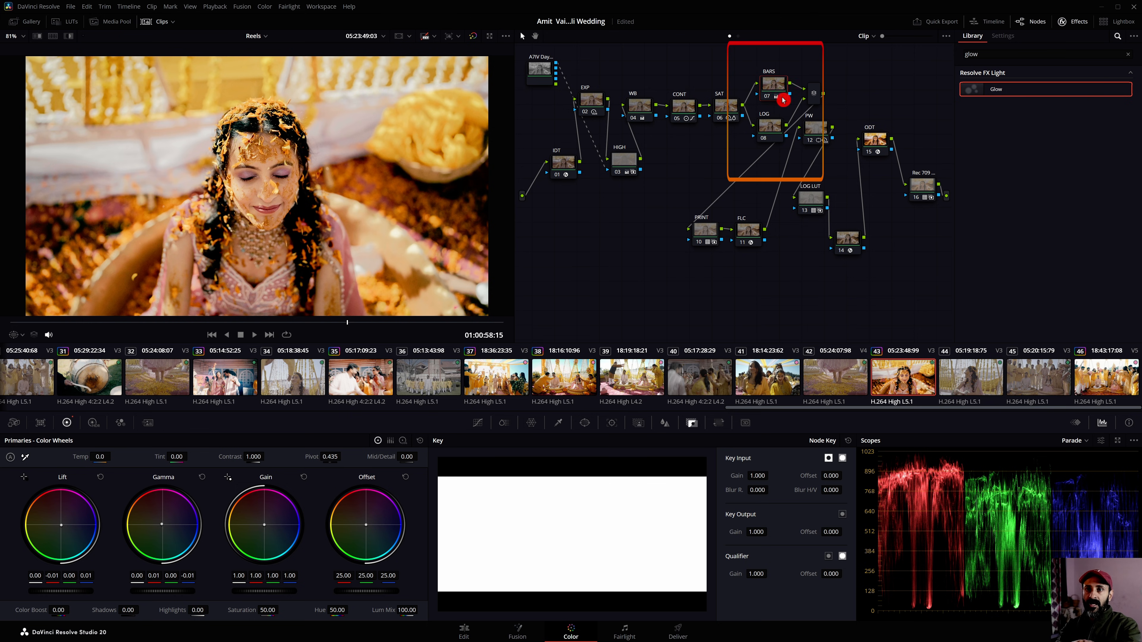
On the LOG node's Log wheels, set Shadow RGB to -0.32, 0.07, 0.25 and Midtone RGB to 0.02, -0.01, -0.01
drag(773, 126, 774, 128)
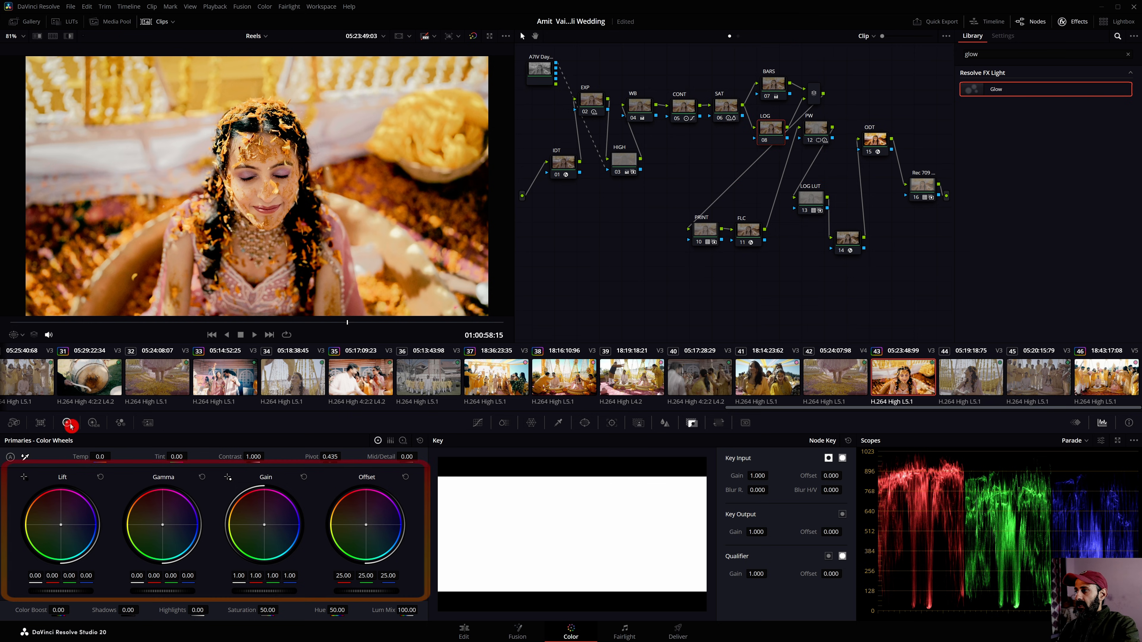
click(403, 441)
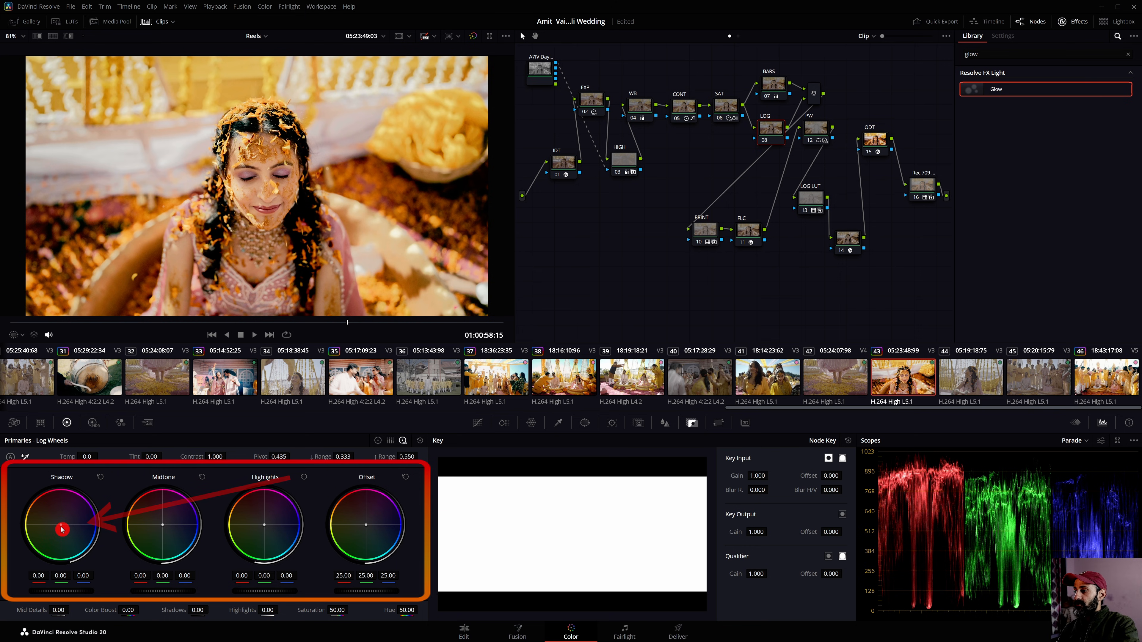
drag(60, 531, 62, 533)
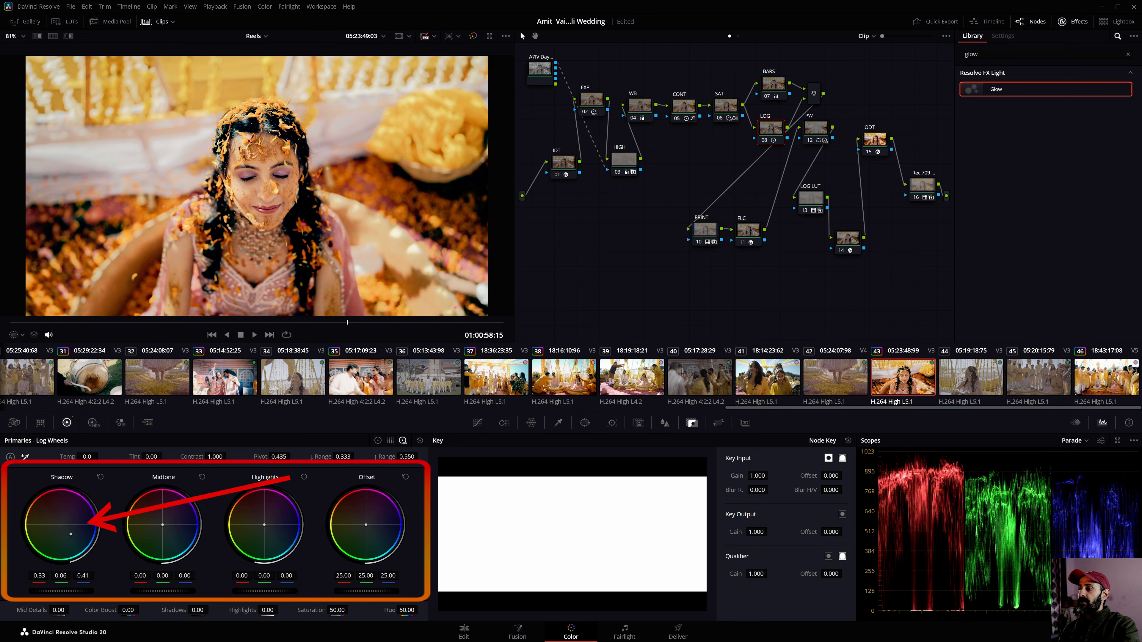
drag(163, 528, 158, 521)
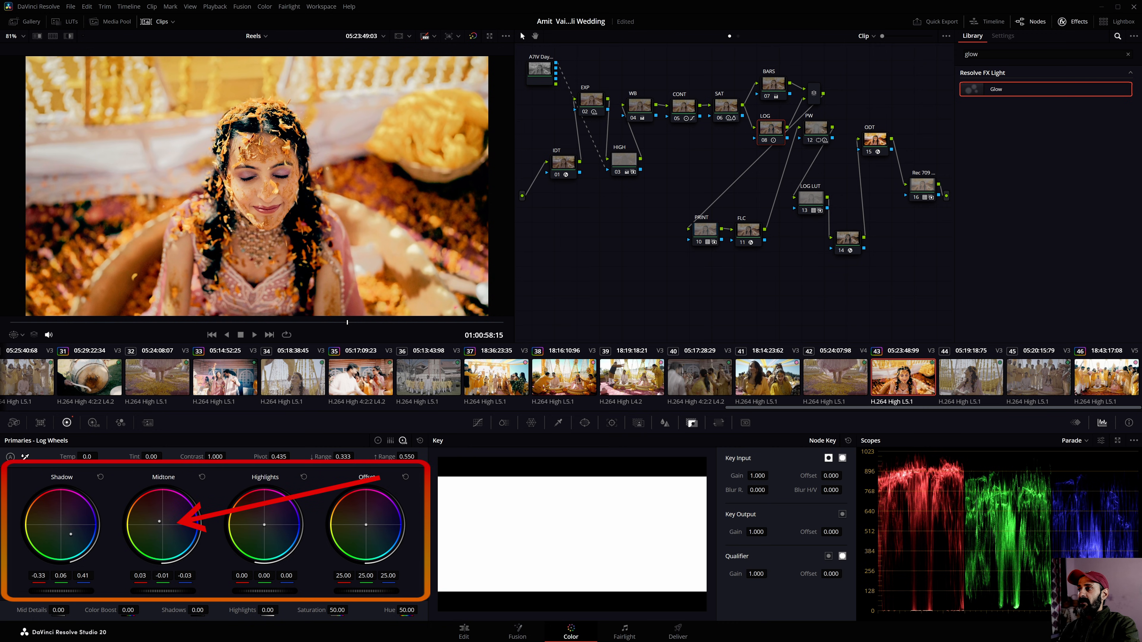
drag(160, 522, 160, 519)
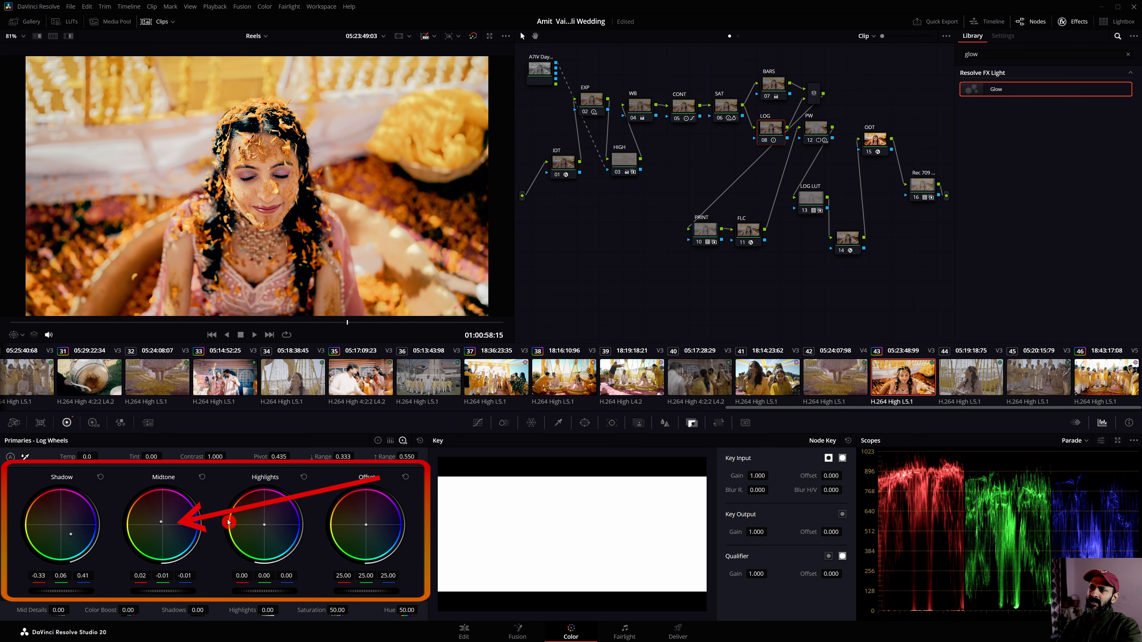
drag(73, 536, 72, 534)
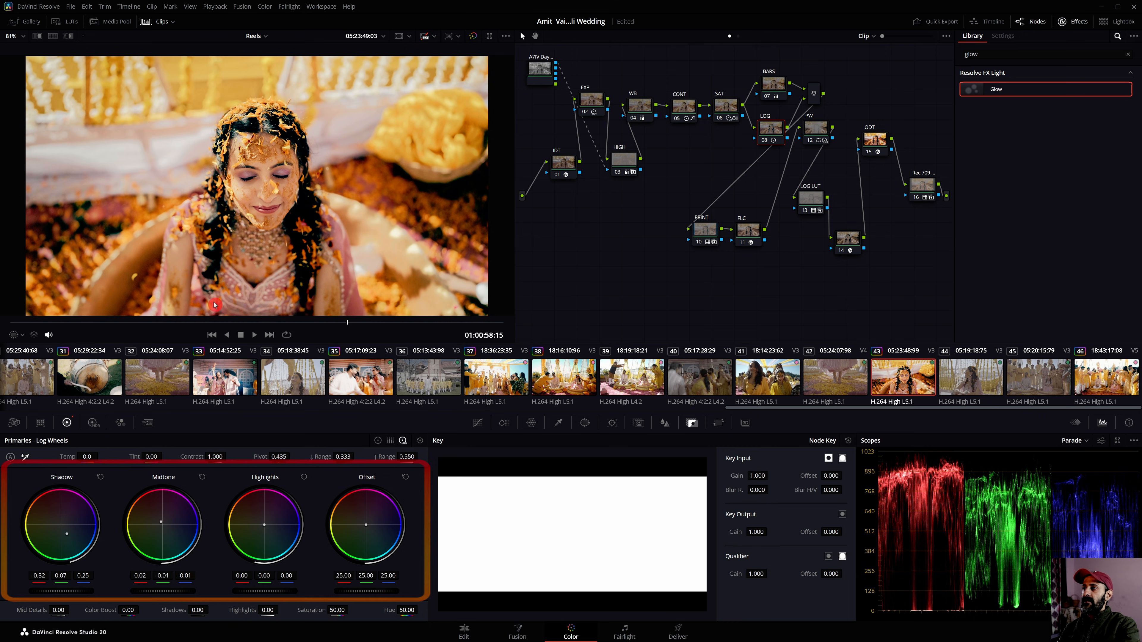
drag(770, 138, 769, 143)
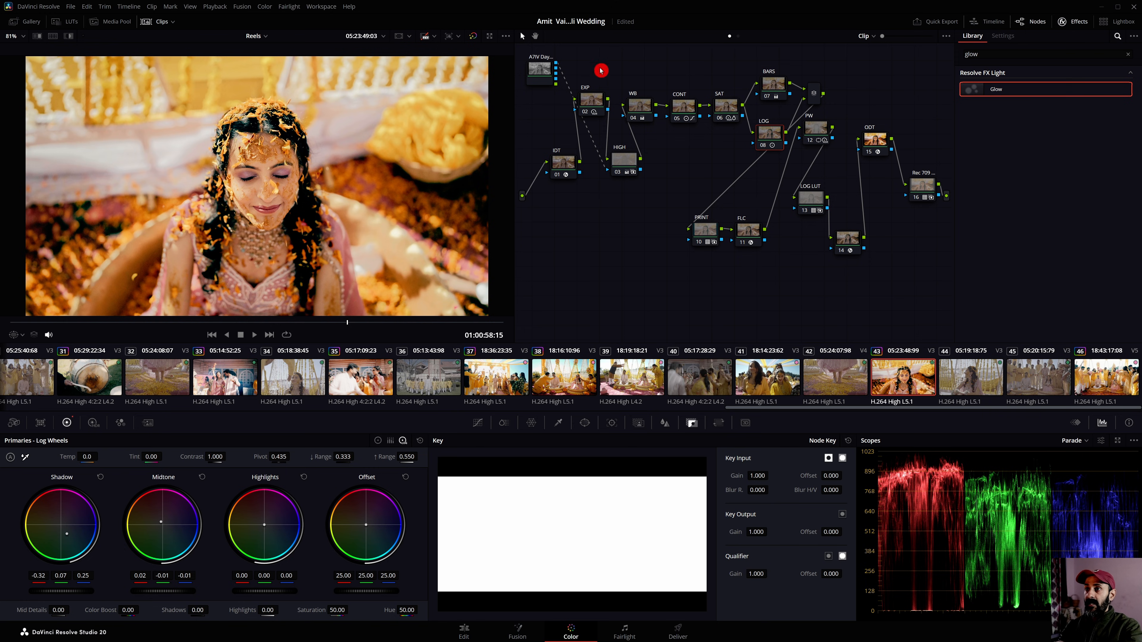
Show the HDR color wheels of the SAT node to examine its Global saturation
click(725, 106)
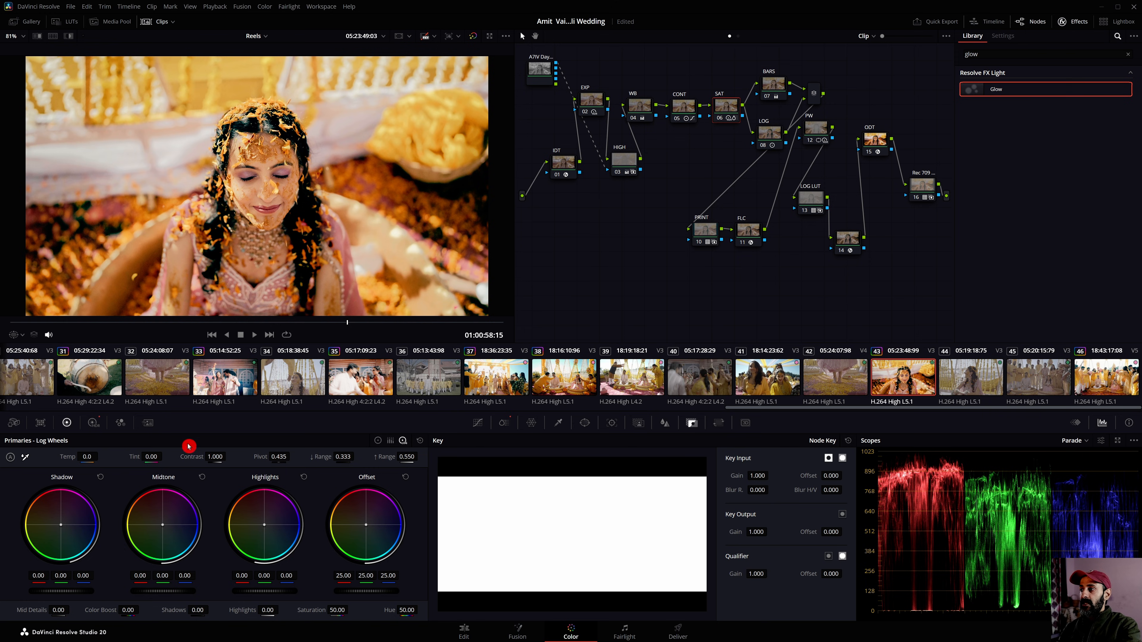
click(93, 423)
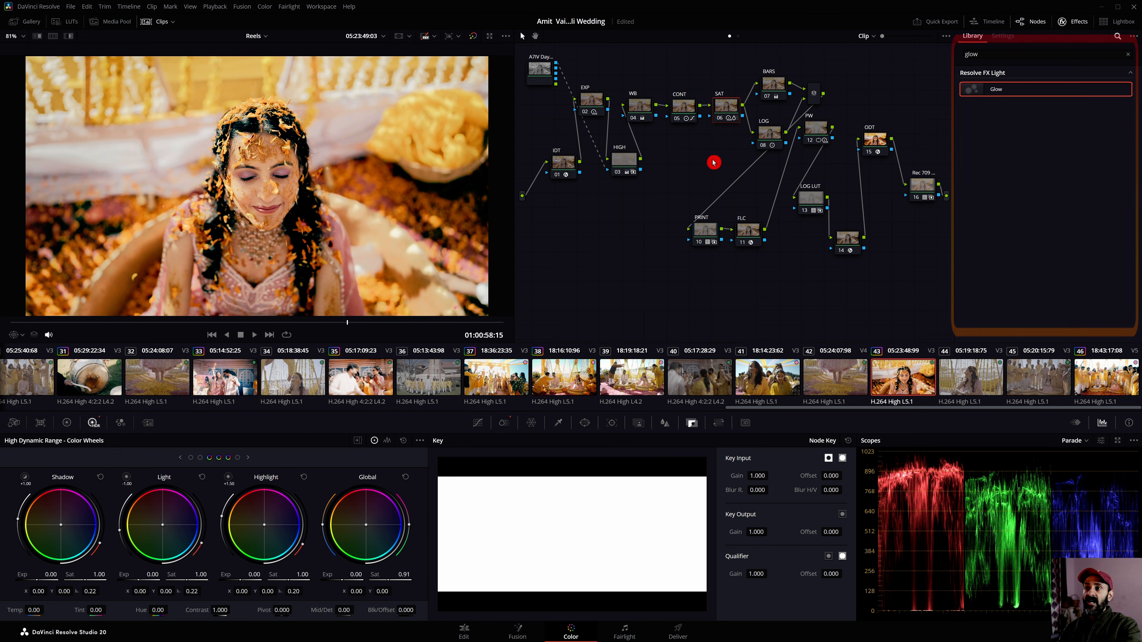
Set the Bleach Bypass of the FLC node's Film Look Creator to 0.240
click(746, 234)
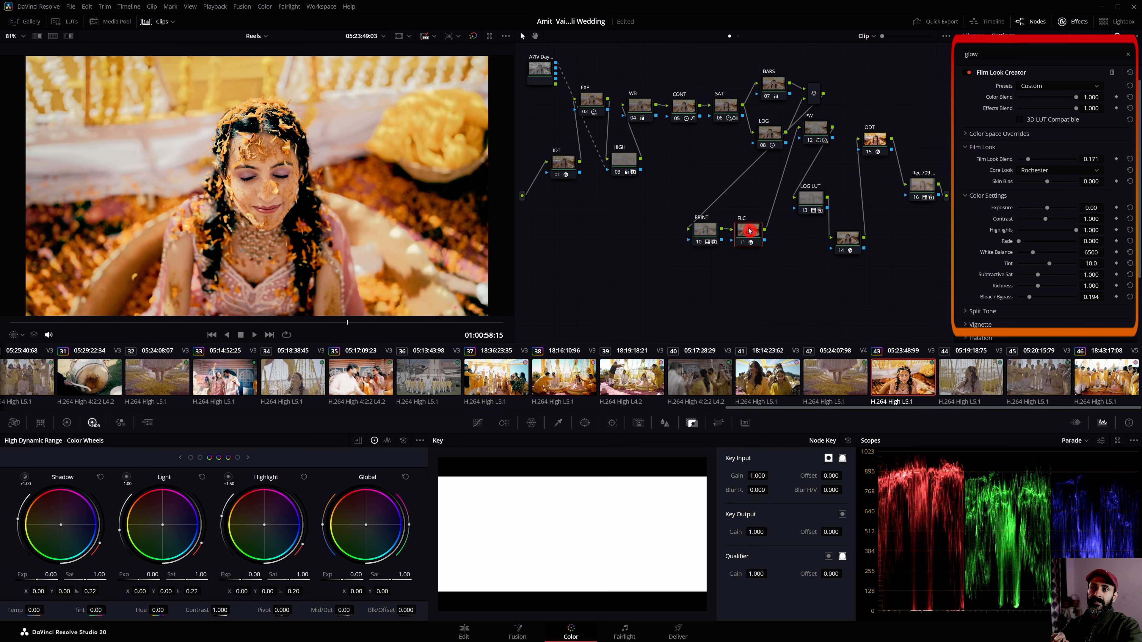
mouse_move(1029, 296)
mouse_down()
mouse_move(1047, 297)
mouse_move(1020, 298)
mouse_move(1034, 297)
mouse_up()
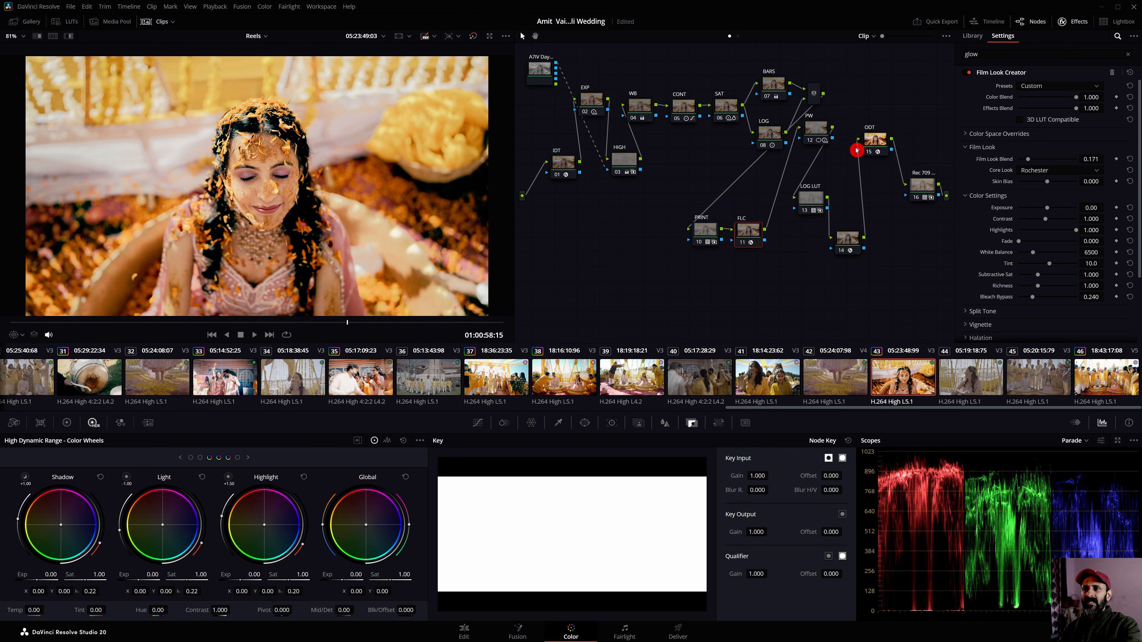
Rearrange the PW, LOG LUT, unlabeled and ODT nodes to clear space beneath PW
drag(823, 135, 836, 131)
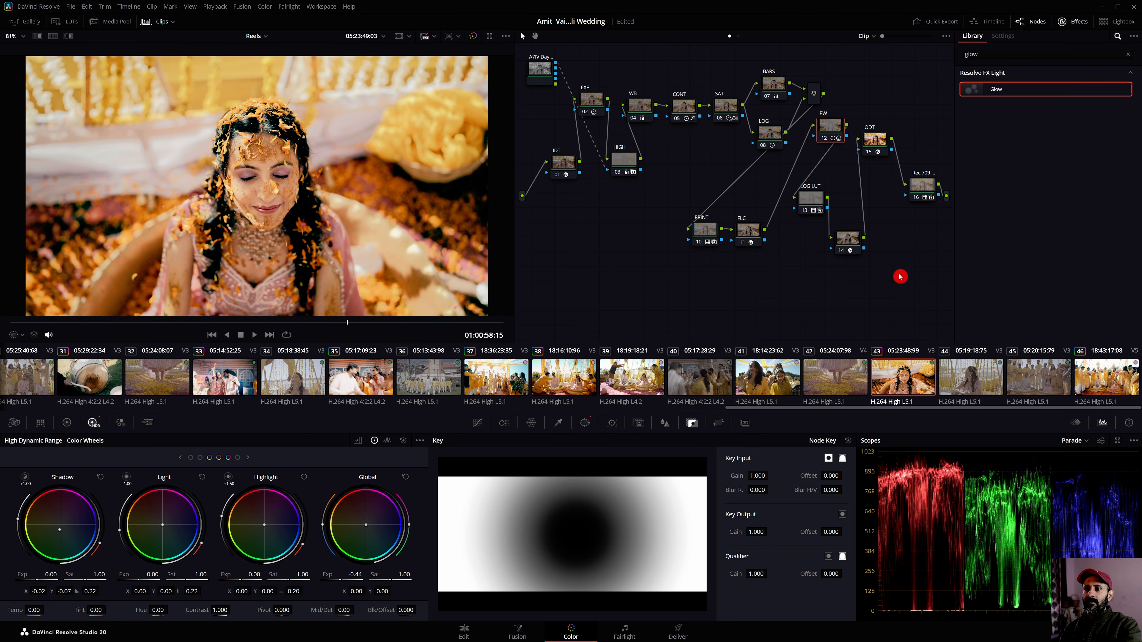
click(850, 245)
drag(848, 205, 826, 241)
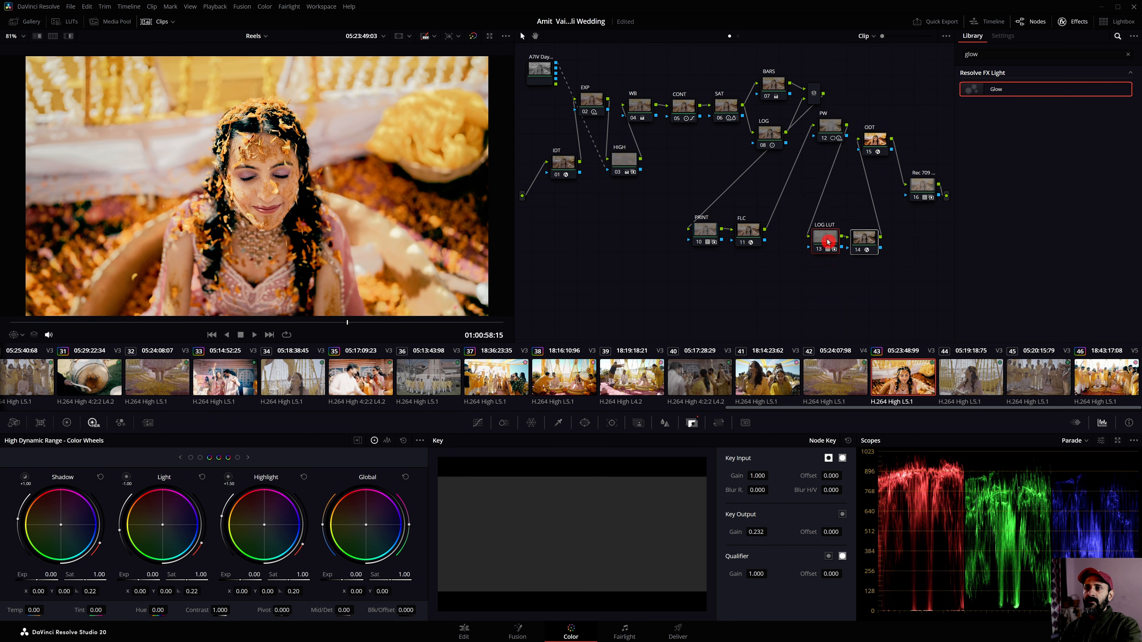
drag(878, 140, 843, 161)
Add a parallel node beneath the PW node and label it SKIN
key(alt+l)
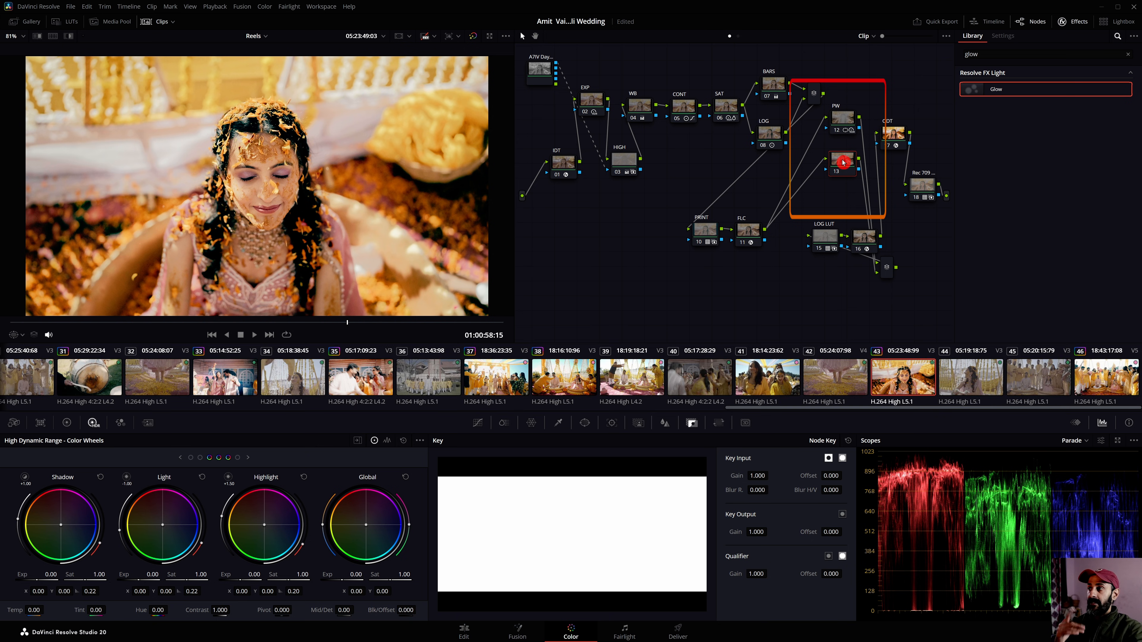
right_click(841, 163)
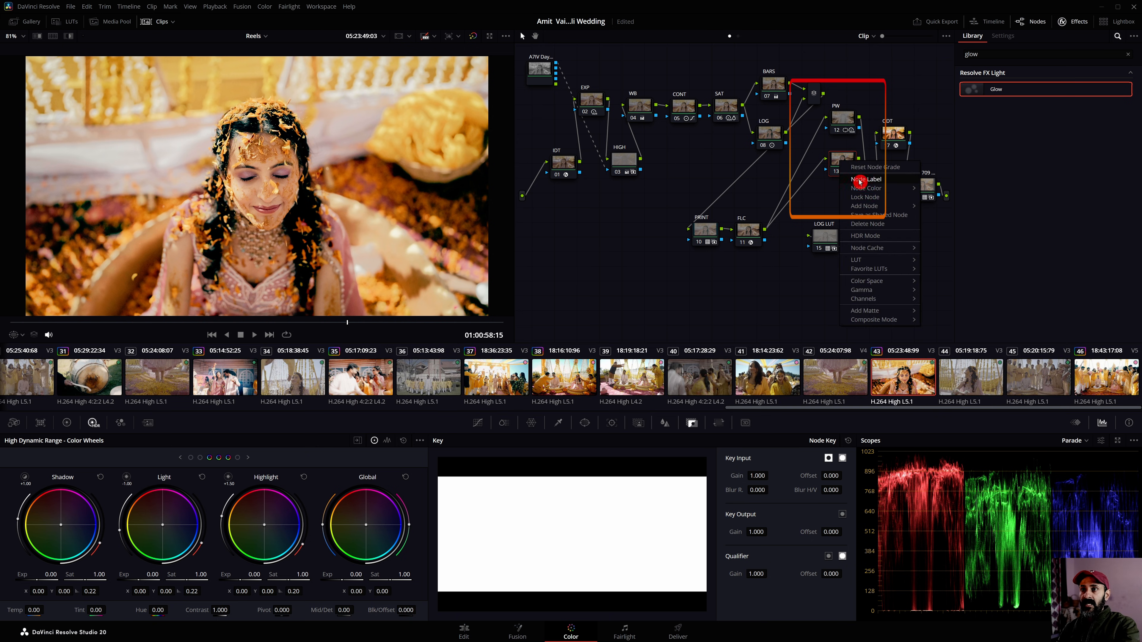
click(859, 180)
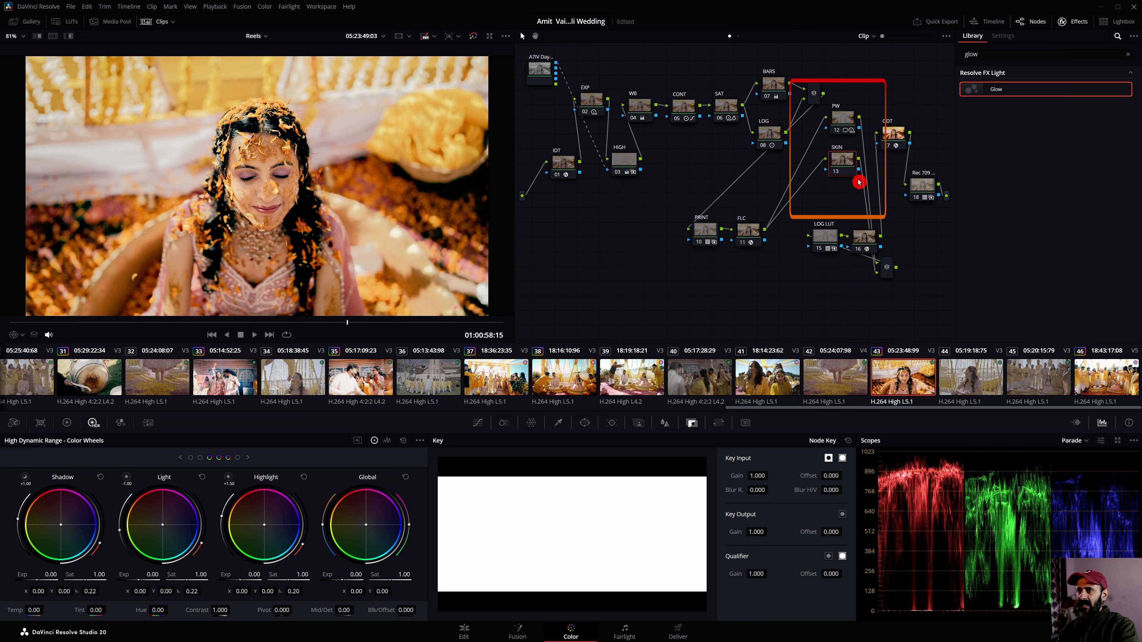
drag(841, 167, 843, 170)
Sample the bride's facial skin with the HSL qualifier on the SKIN node and highlight the selection in the viewer
click(556, 424)
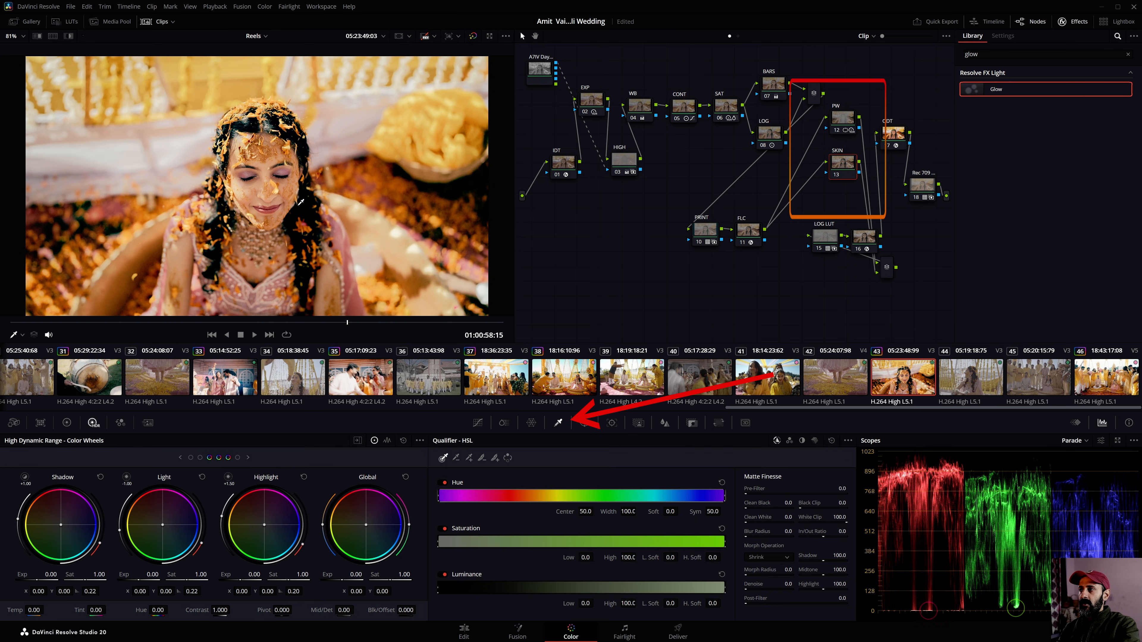
click(255, 190)
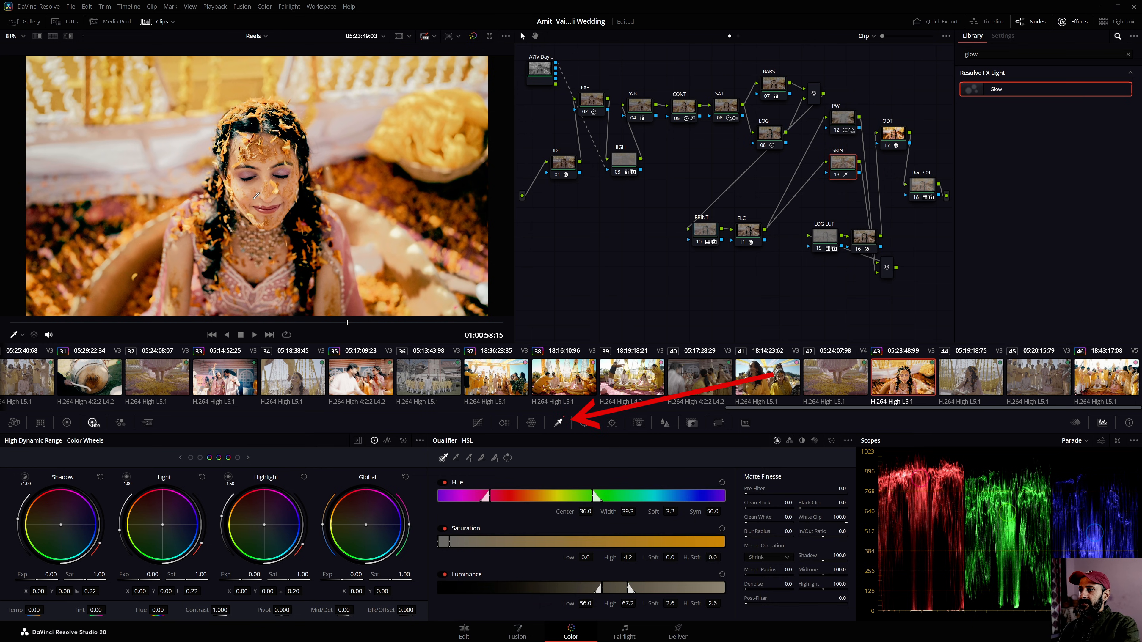
key(shift+h)
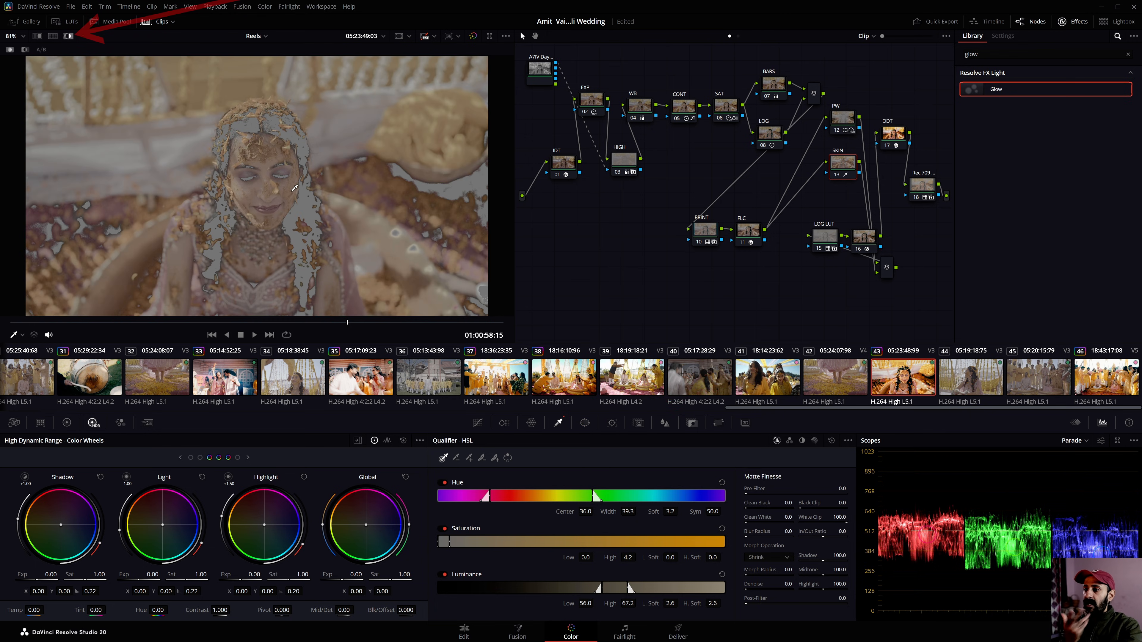
Refine the skin qualifier to Hue center 41.4 and width 23.6, Saturation 0.9 to 3.5, and Luminance 58.2 to 66.2
drag(585, 512, 625, 511)
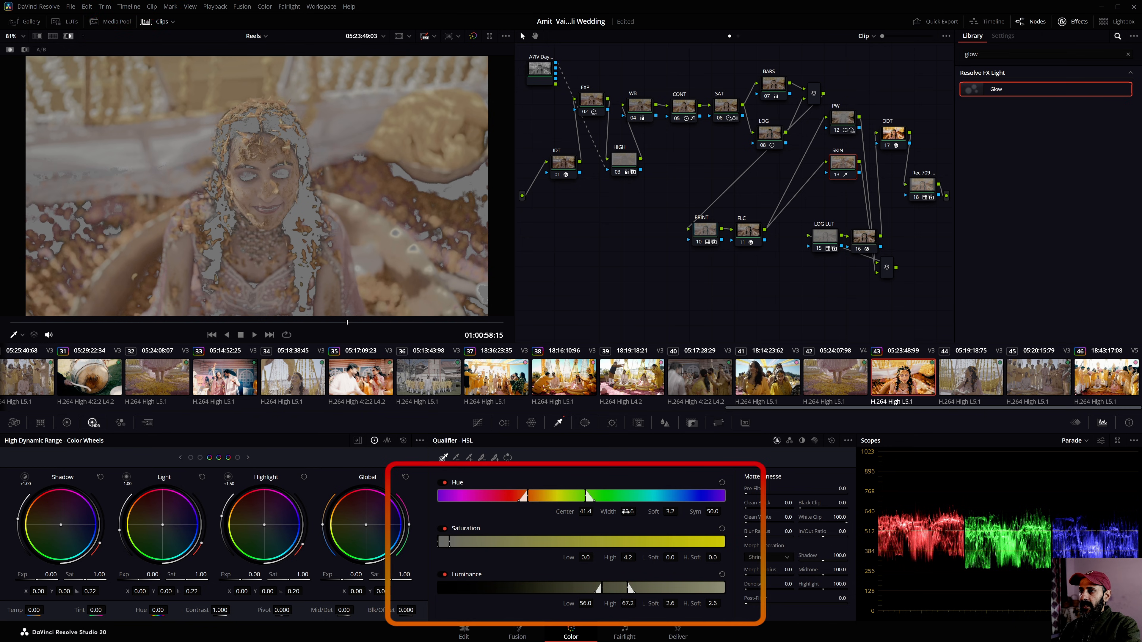
drag(586, 557, 638, 557)
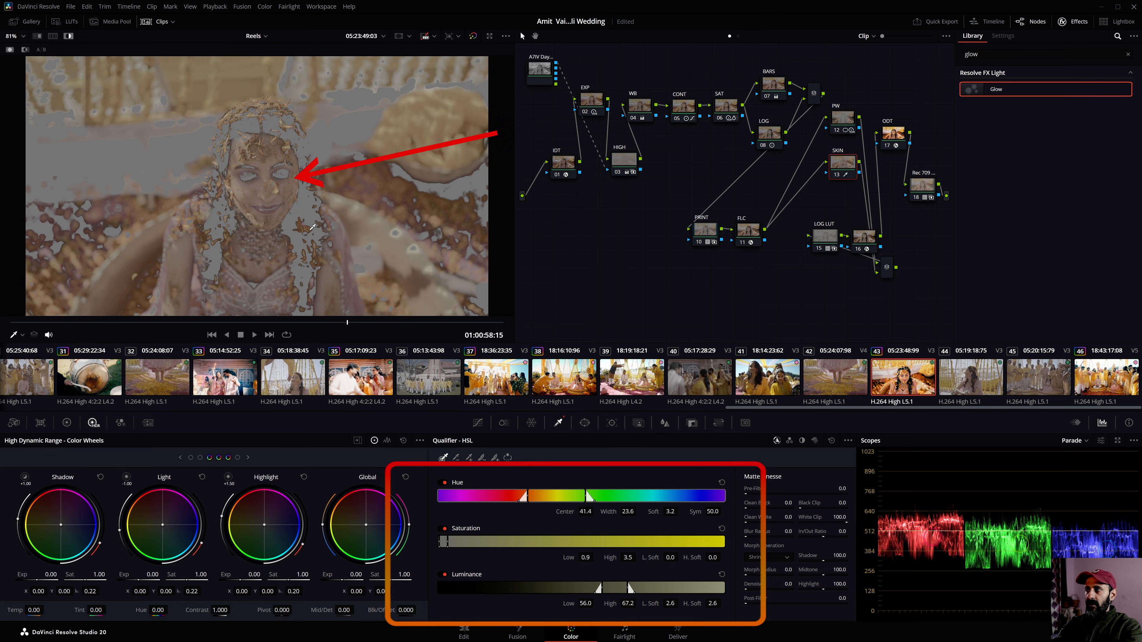
drag(585, 603, 642, 603)
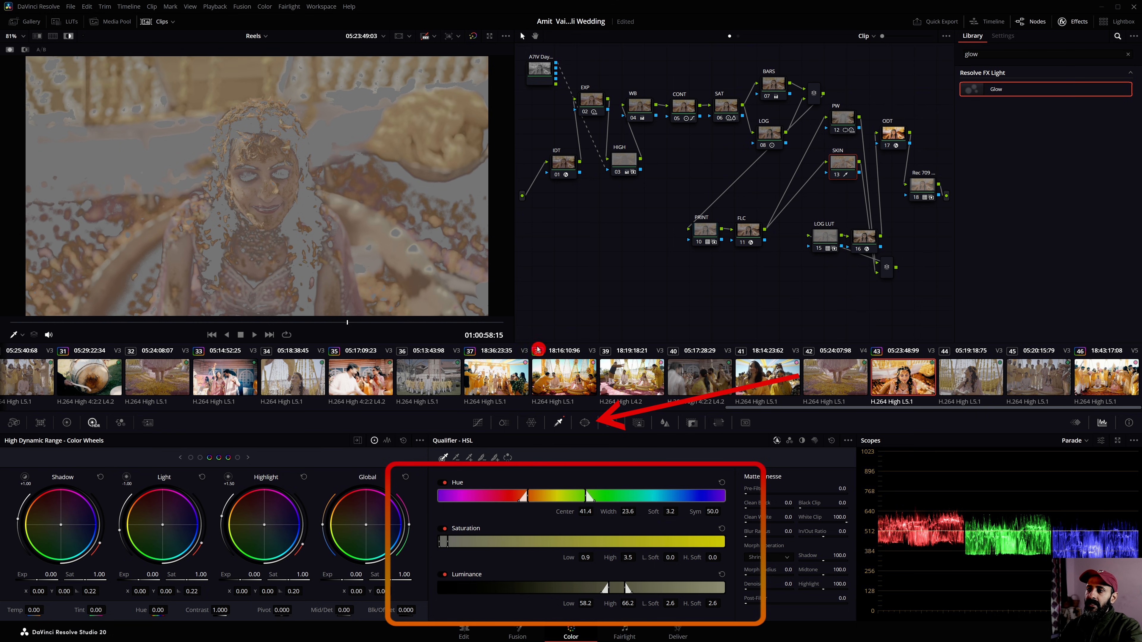
Add a circle window on the SKIN node and shape it around the bride's face, with size about 35.33, aspect 39.69 and softness 5.00
click(585, 424)
click(448, 504)
drag(285, 217, 286, 216)
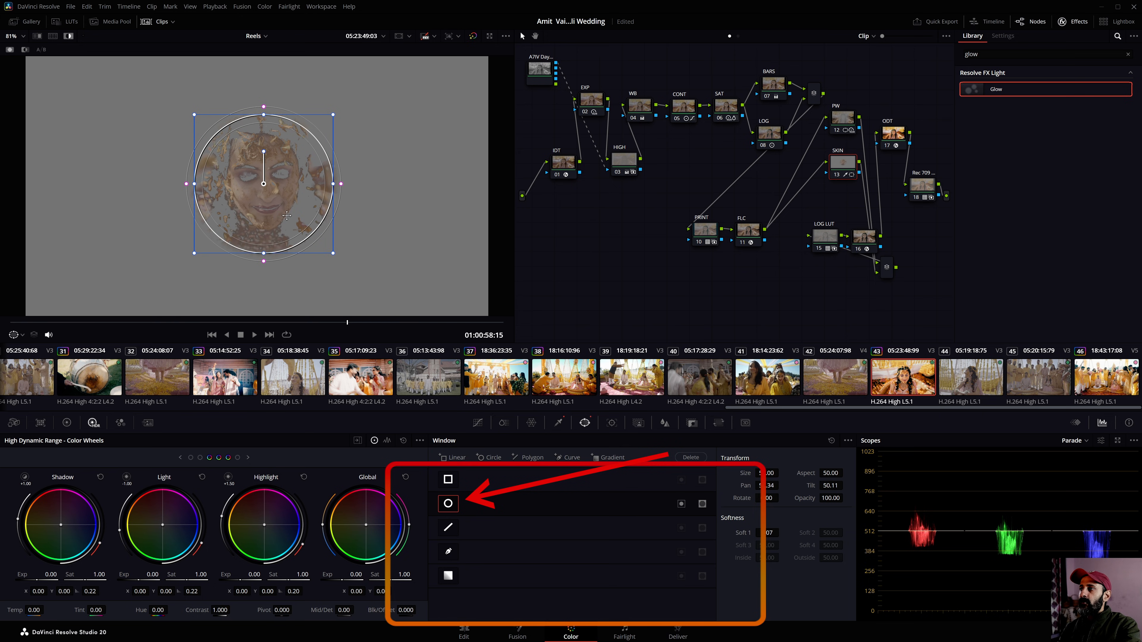
drag(264, 255, 265, 272)
drag(333, 188, 328, 188)
drag(264, 96, 264, 121)
drag(200, 183, 224, 188)
drag(260, 223, 259, 222)
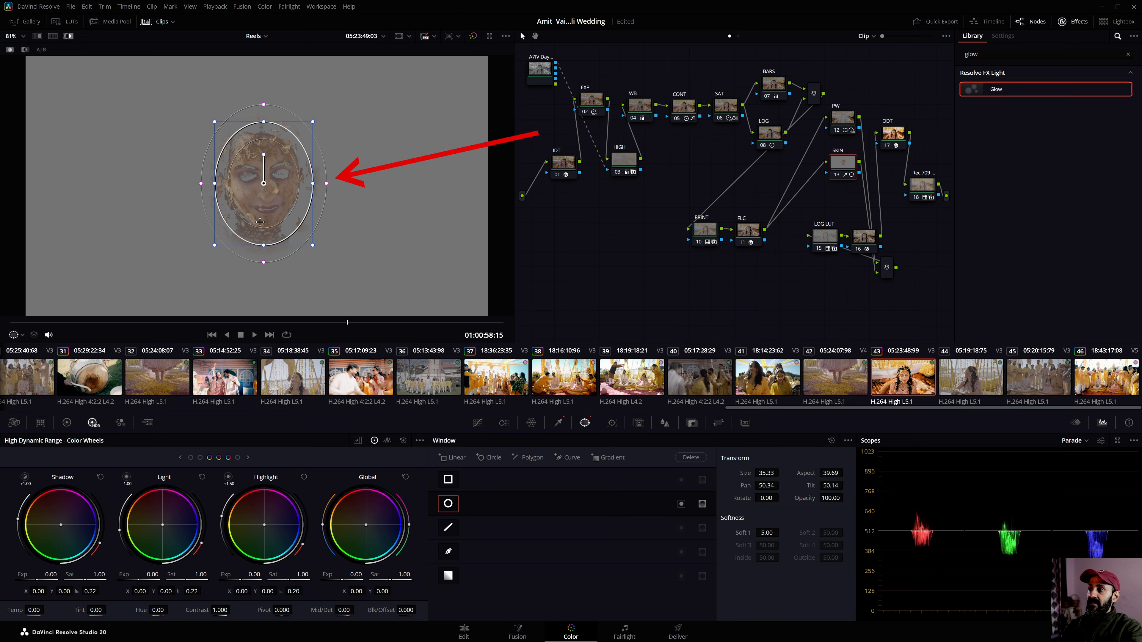
Track the face window in both directions through the clip and turn off the selection highlight
mouse_move(254, 324)
mouse_down()
mouse_move(85, 319)
mouse_move(452, 315)
mouse_move(122, 319)
mouse_move(351, 322)
mouse_up()
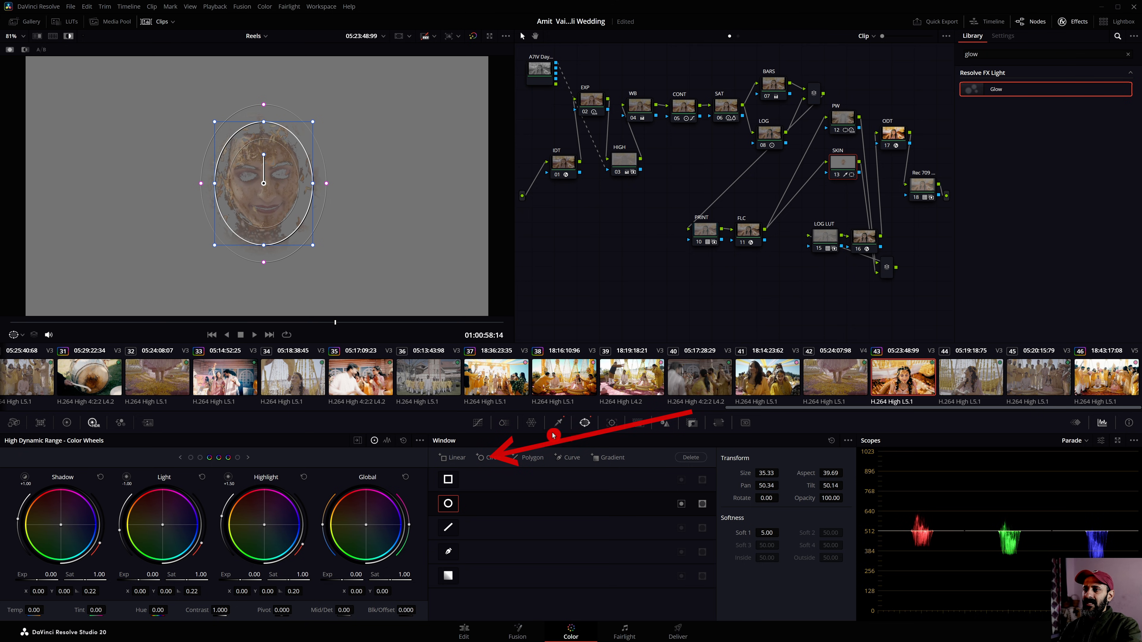
click(612, 423)
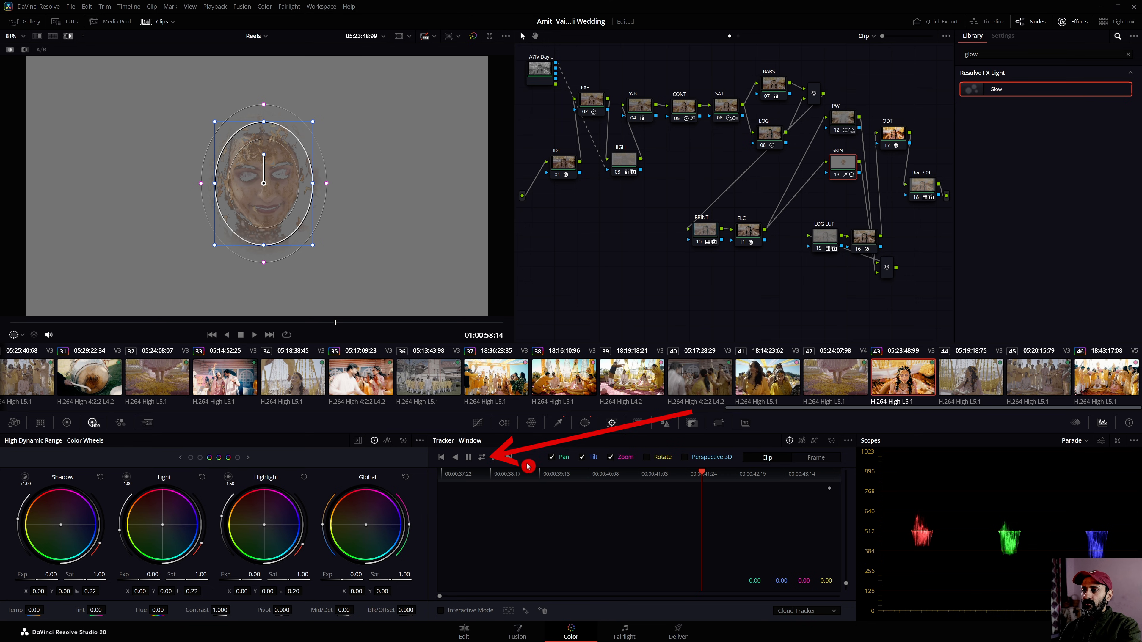
click(481, 457)
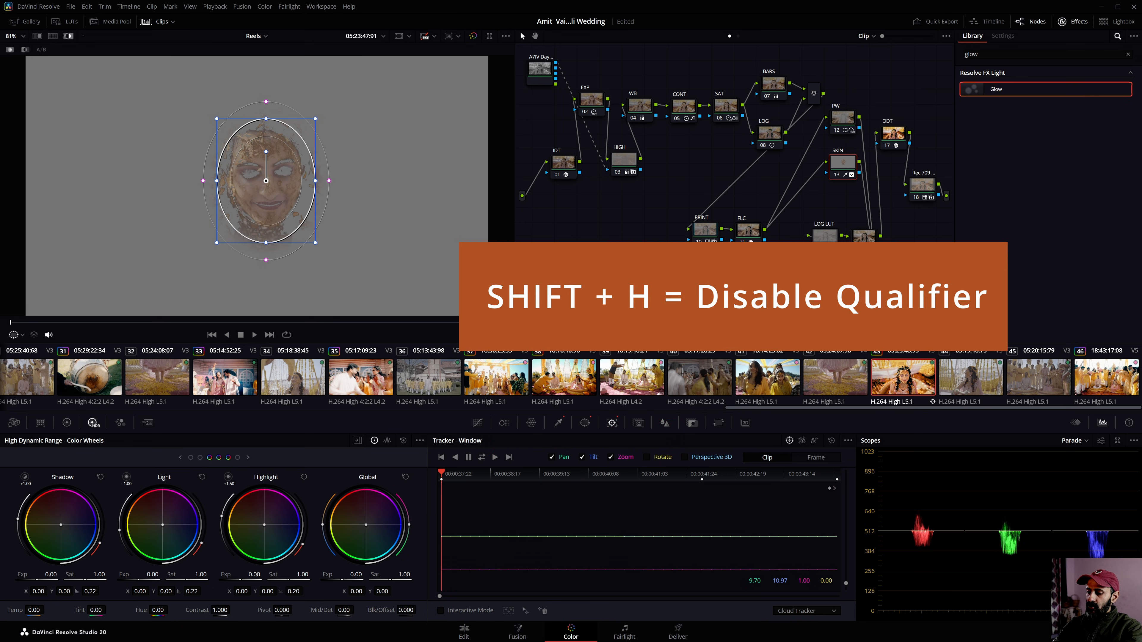
key(shift+h)
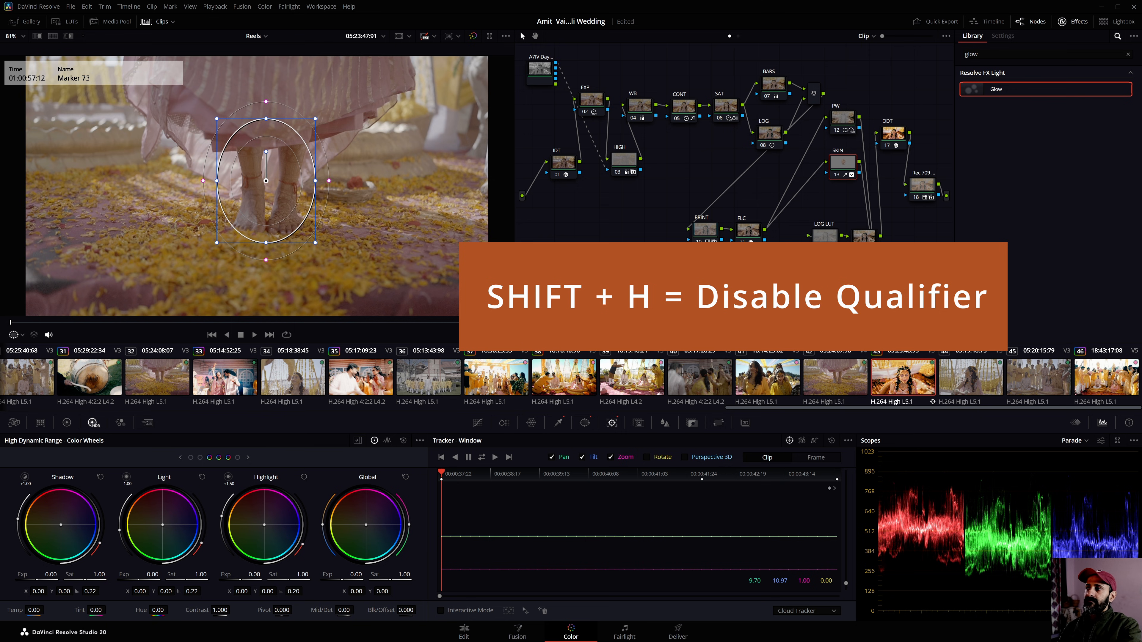
At frame 01:00:58:16, raise the SKIN node's HDR exposure to 0.11 for Global and 0.22 for Light
click(360, 323)
scroll(301, 212, up, 5)
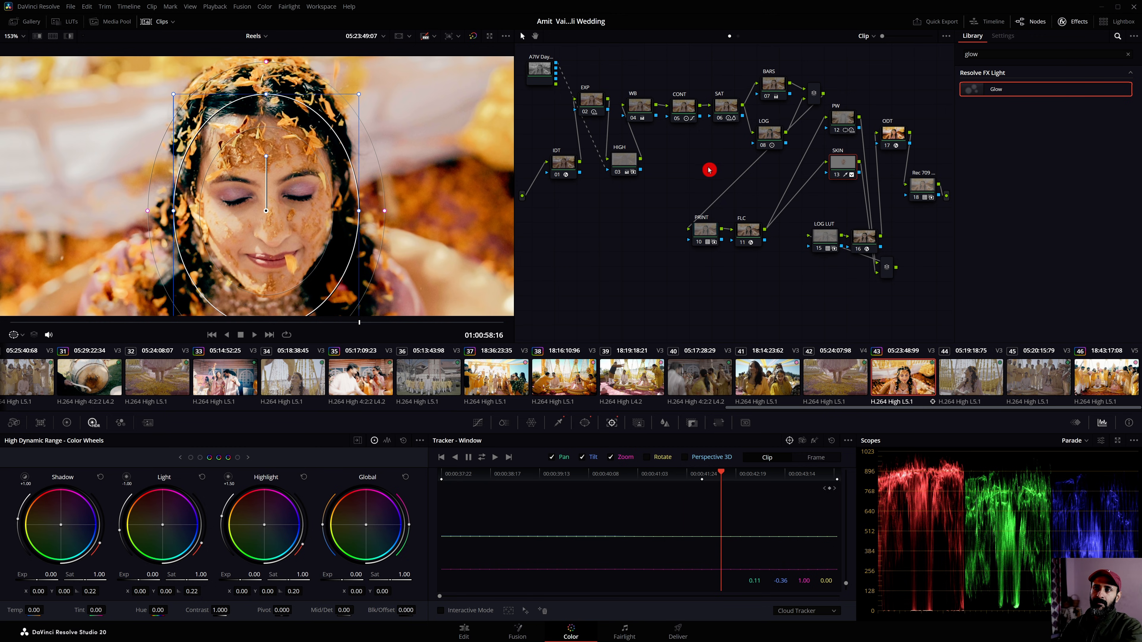
click(838, 173)
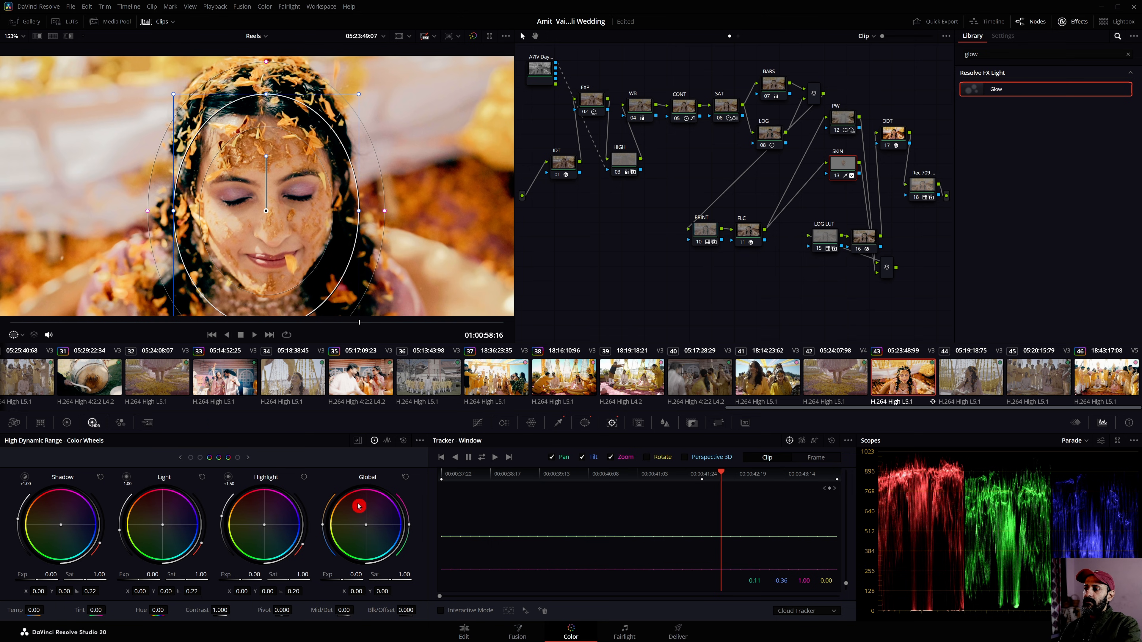
drag(353, 575, 361, 574)
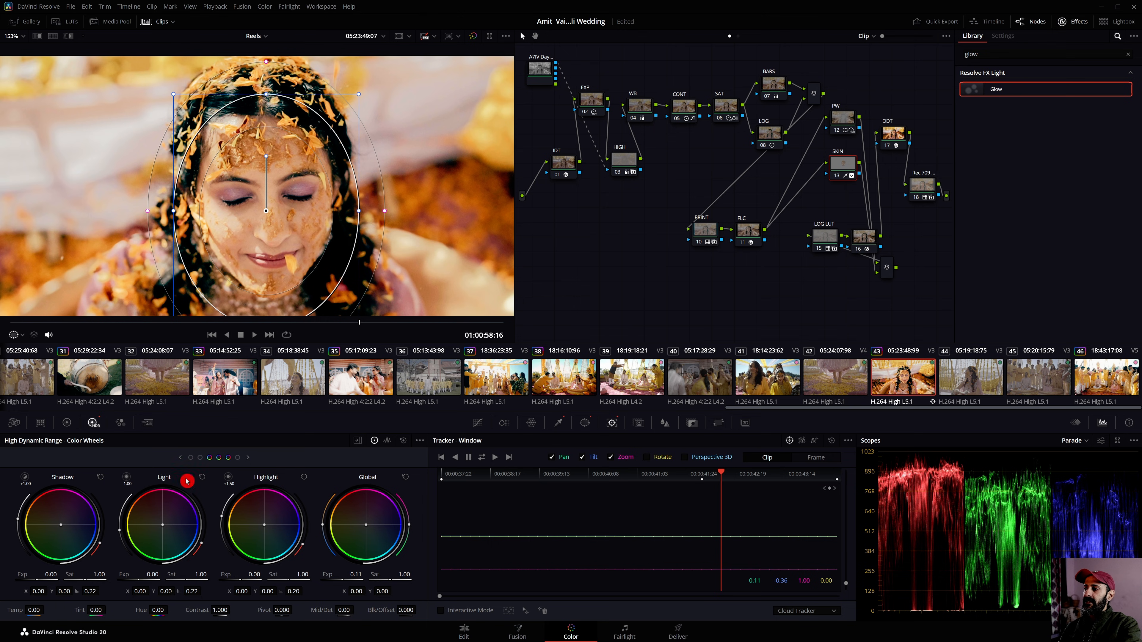
drag(142, 575, 151, 575)
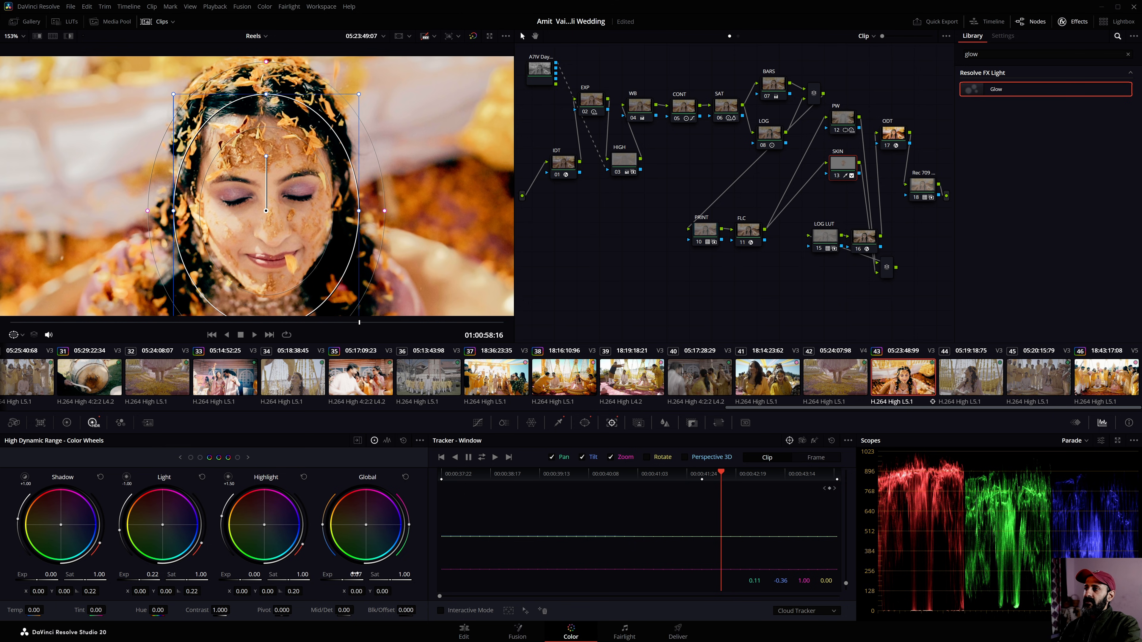
In the SKIN node's primaries, set Contrast to 1.086 and Pivot to 0.445
click(68, 423)
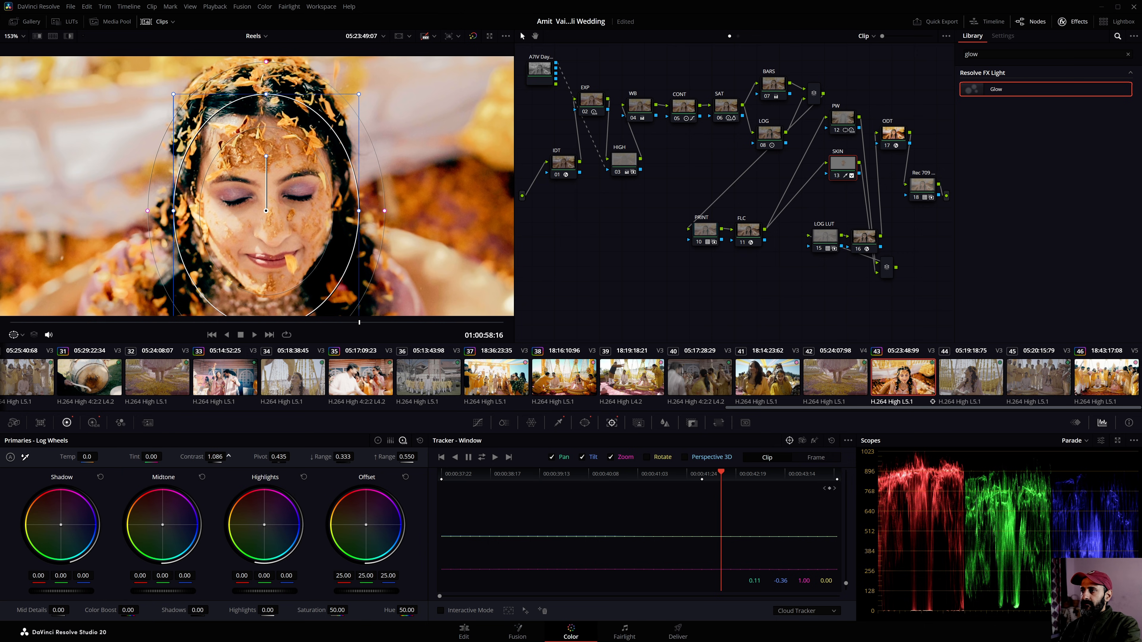
drag(215, 457, 246, 457)
drag(278, 457, 284, 488)
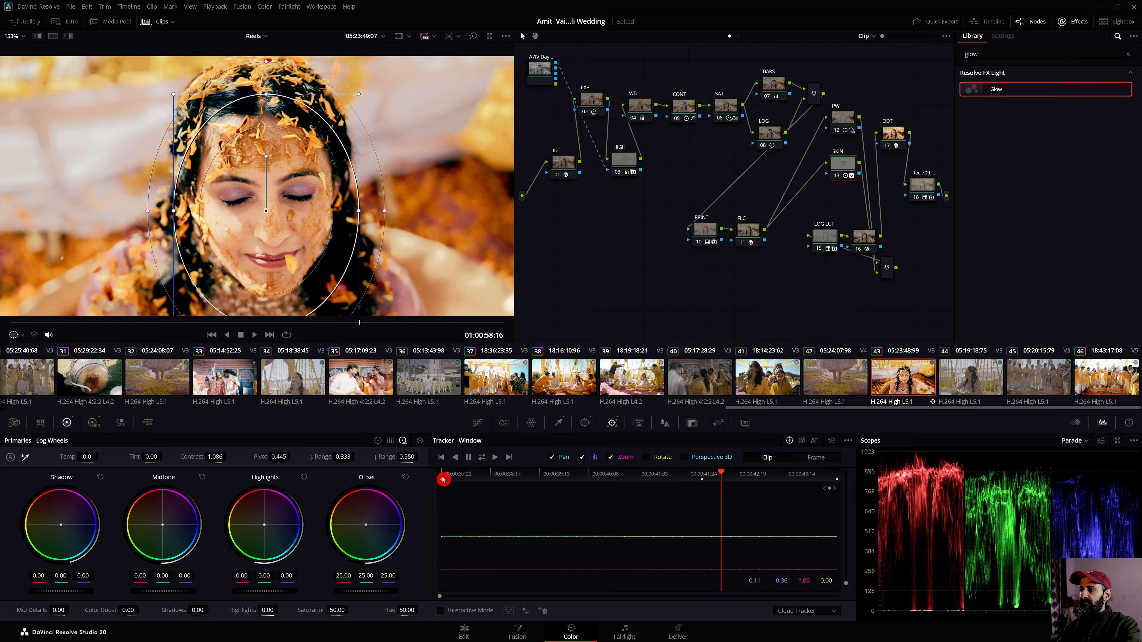
Soften the skin by trying a Mid/Detail of -100.00 and settling on -17.50 in the primary color wheels
click(379, 443)
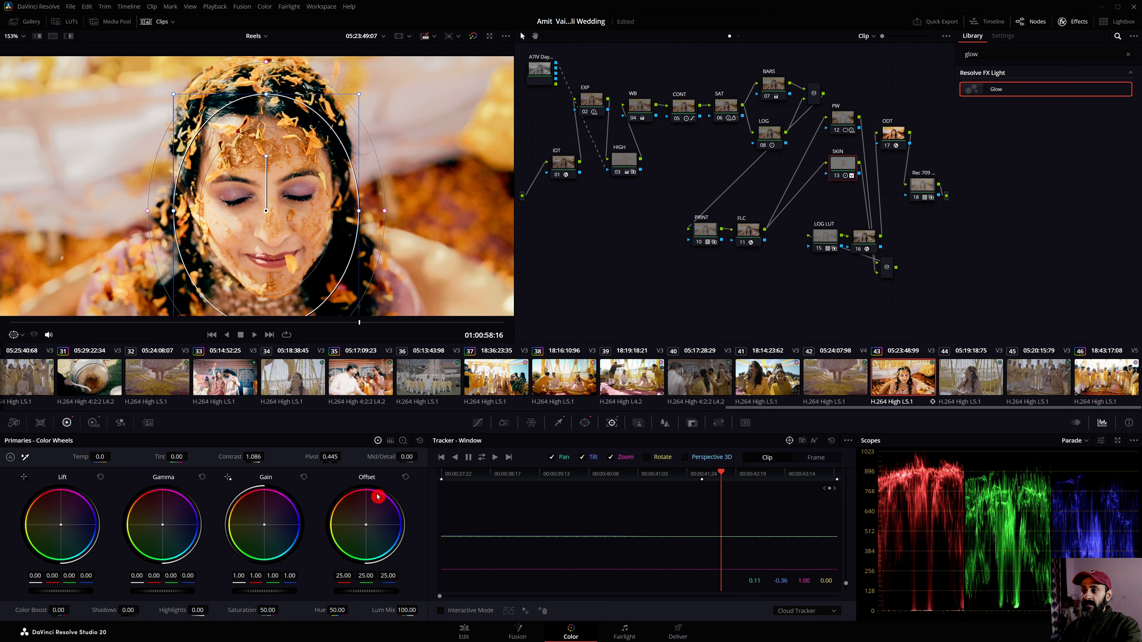
drag(407, 457, 373, 456)
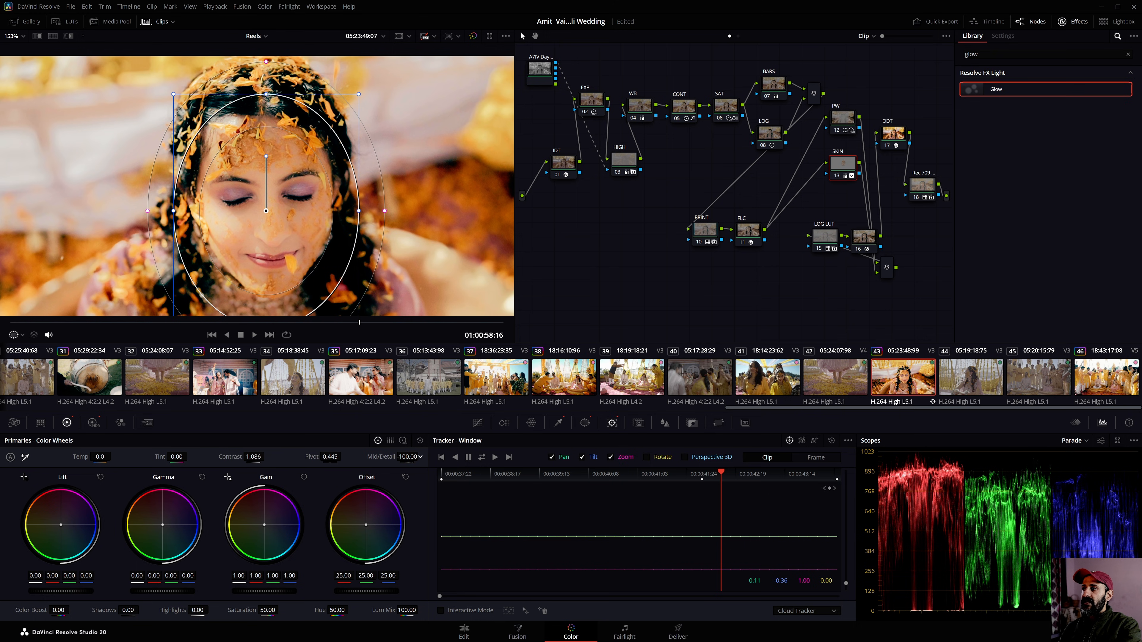
double_click(387, 455)
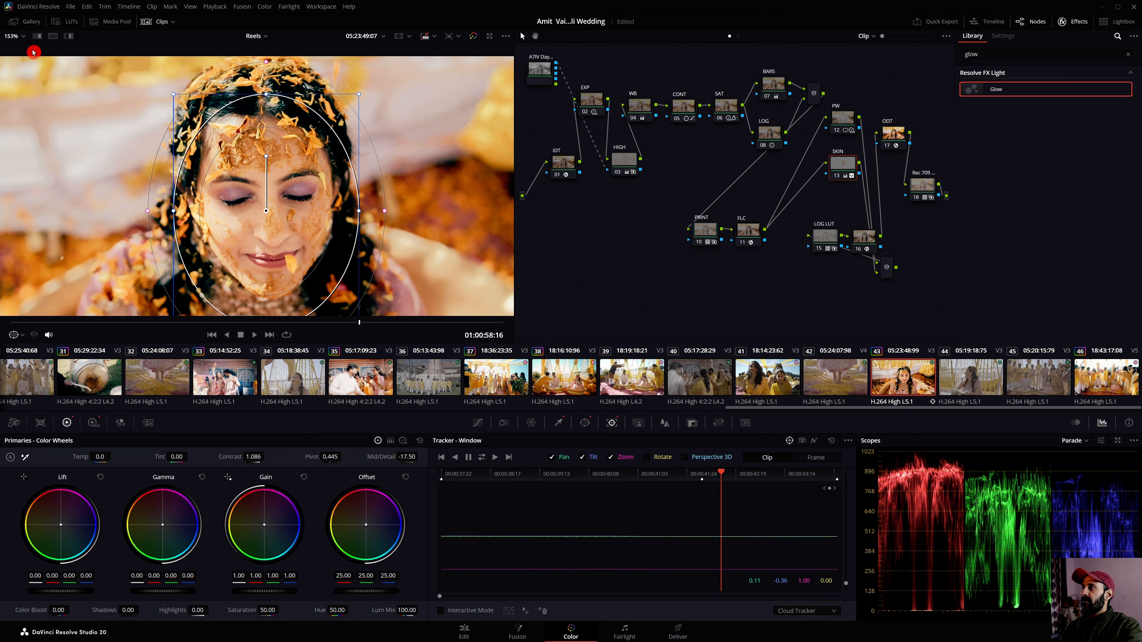
Fit the frame in the viewer and set the SKIN node's Contrast to 1.030, Light exposure to 0.09 and Global exposure to 0.06
click(15, 36)
click(22, 59)
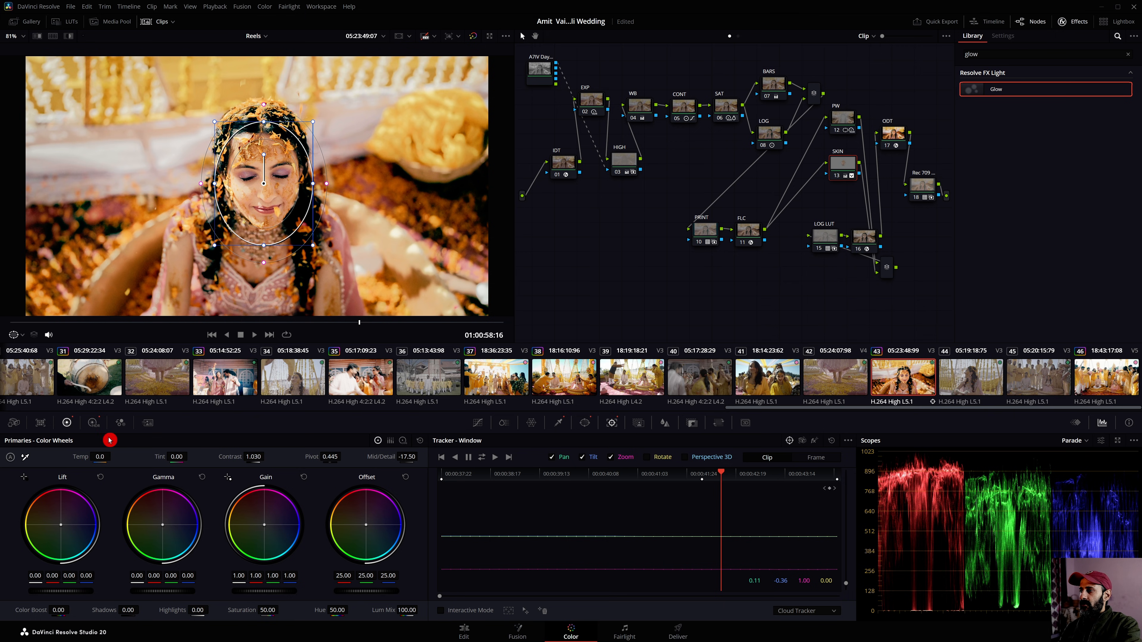
click(93, 423)
drag(208, 564, 189, 561)
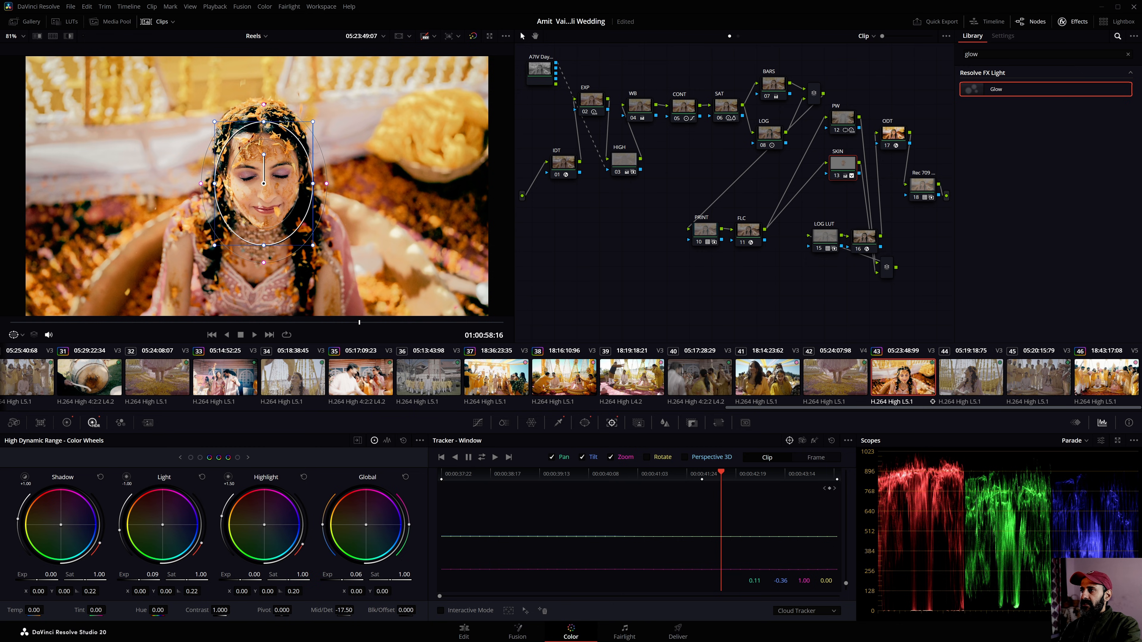
drag(354, 574, 360, 574)
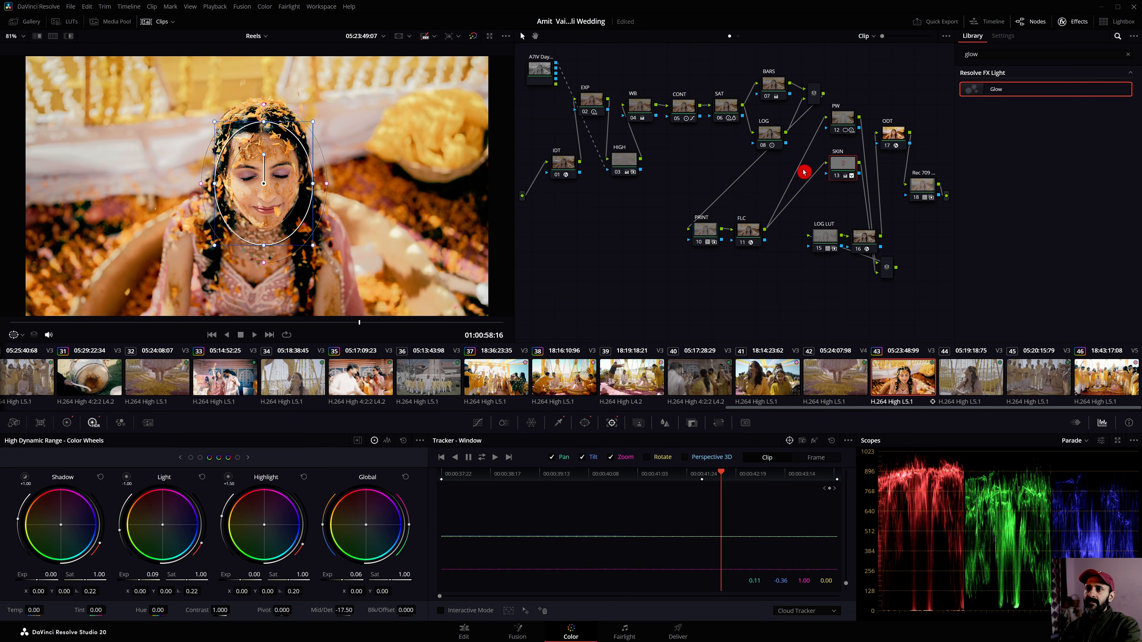
Toggle the SKIN node off and on to compare the face with and without the skin correction
key(ctrl+d)
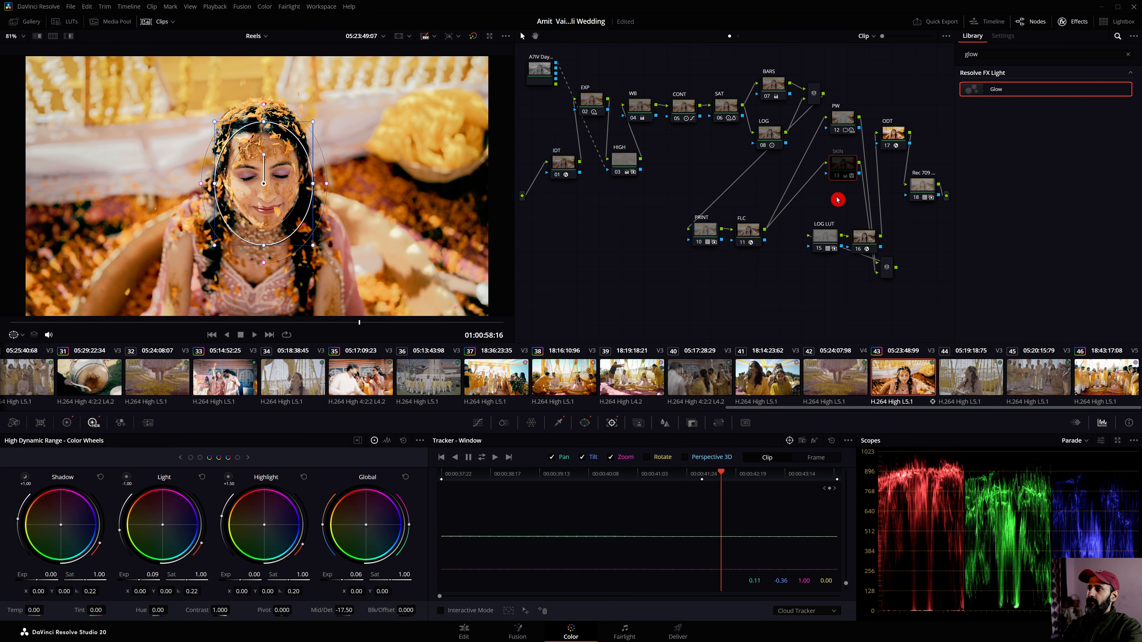
key(ctrl+d)
key(ctrl+d)
key(ctrl+d)
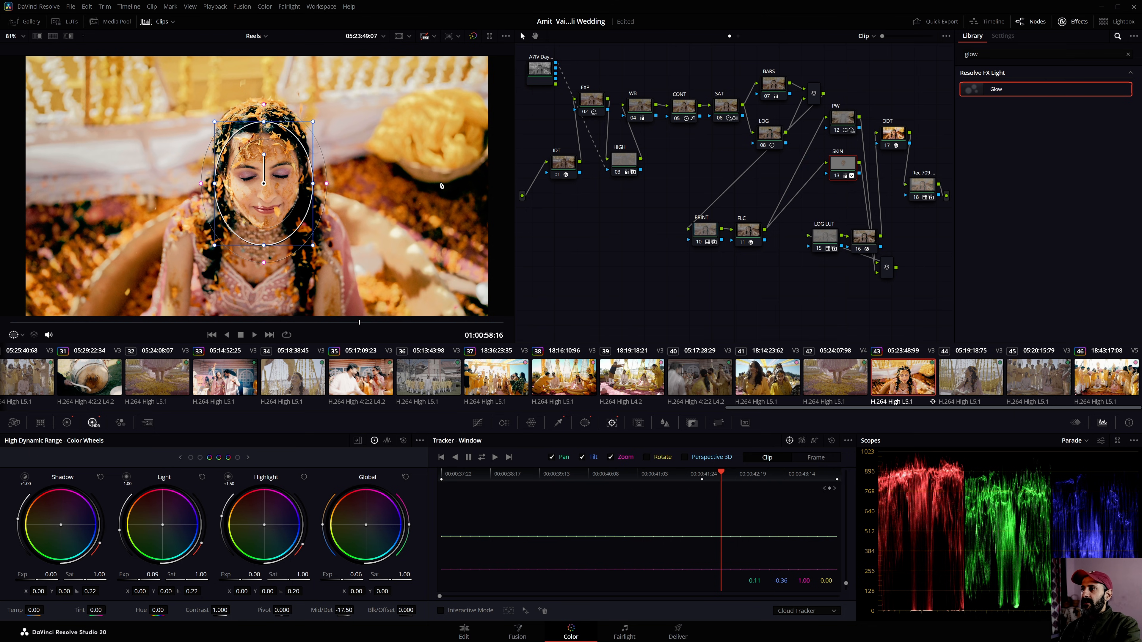
Narrow the SKIN node's circle window and reposition it more tightly over the bride's face
scroll(261, 156, up, 4)
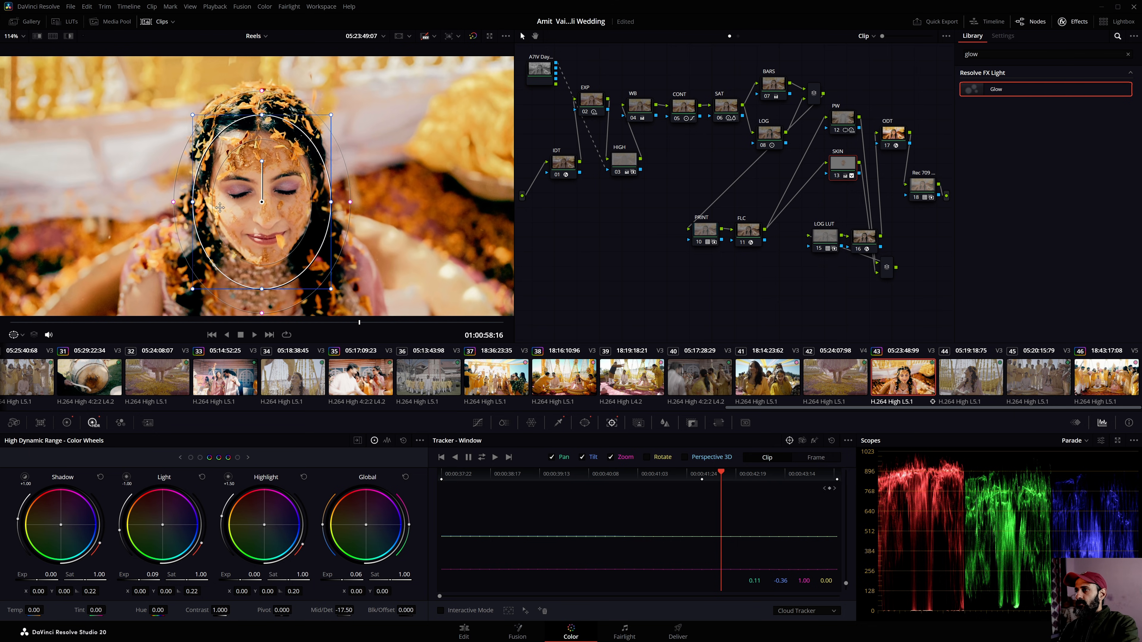
drag(193, 203, 276, 211)
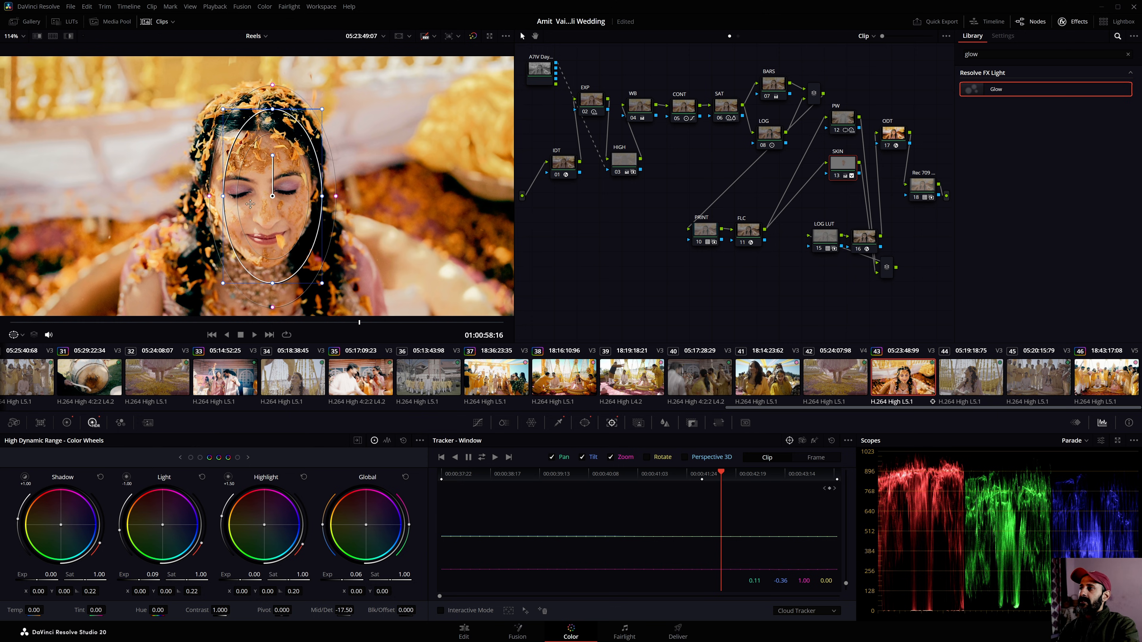
Stretch the SKIN node's circle window down over the bride's neck and chest, widen its softness, and fit the frame in the viewer
scroll(194, 199, up, 5)
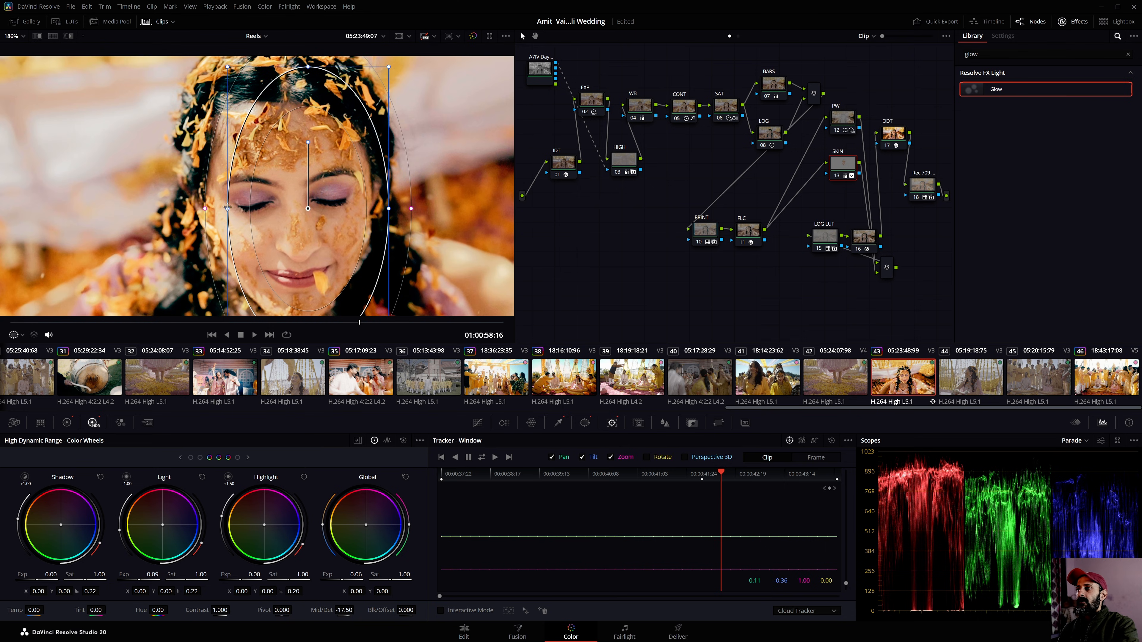
scroll(227, 207, down, 8)
drag(284, 220, 282, 277)
drag(329, 225, 342, 224)
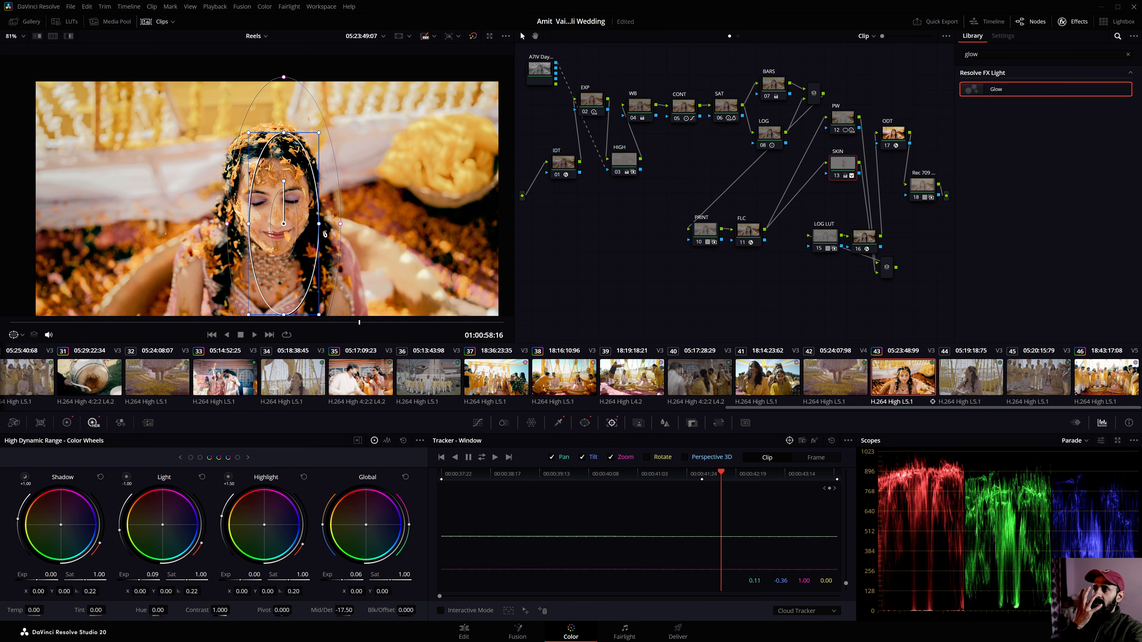
click(19, 36)
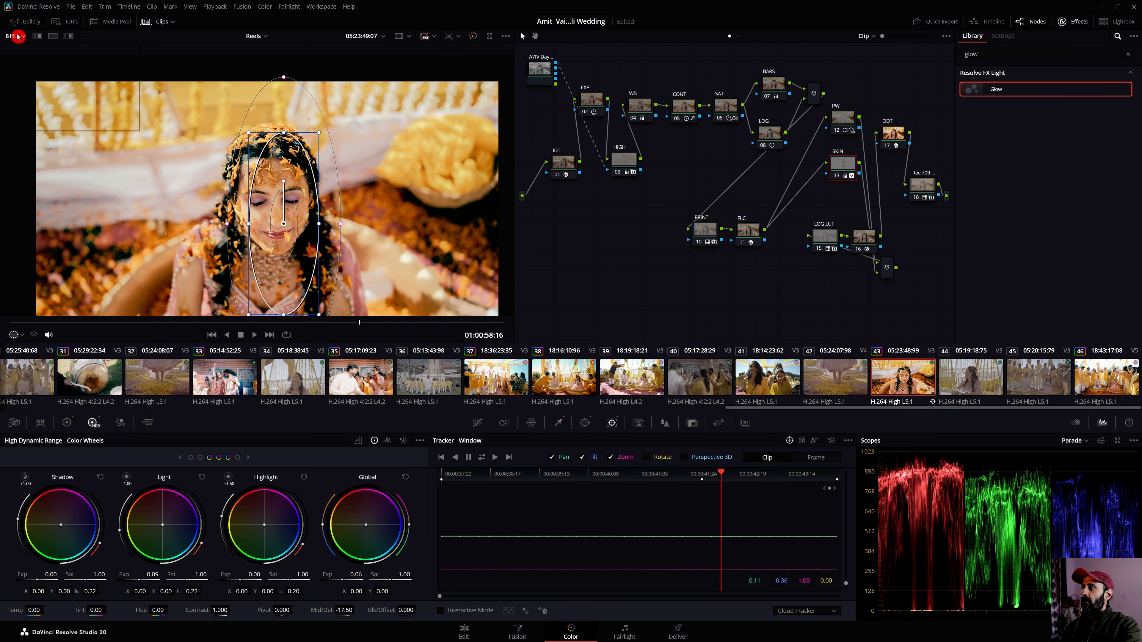
click(21, 49)
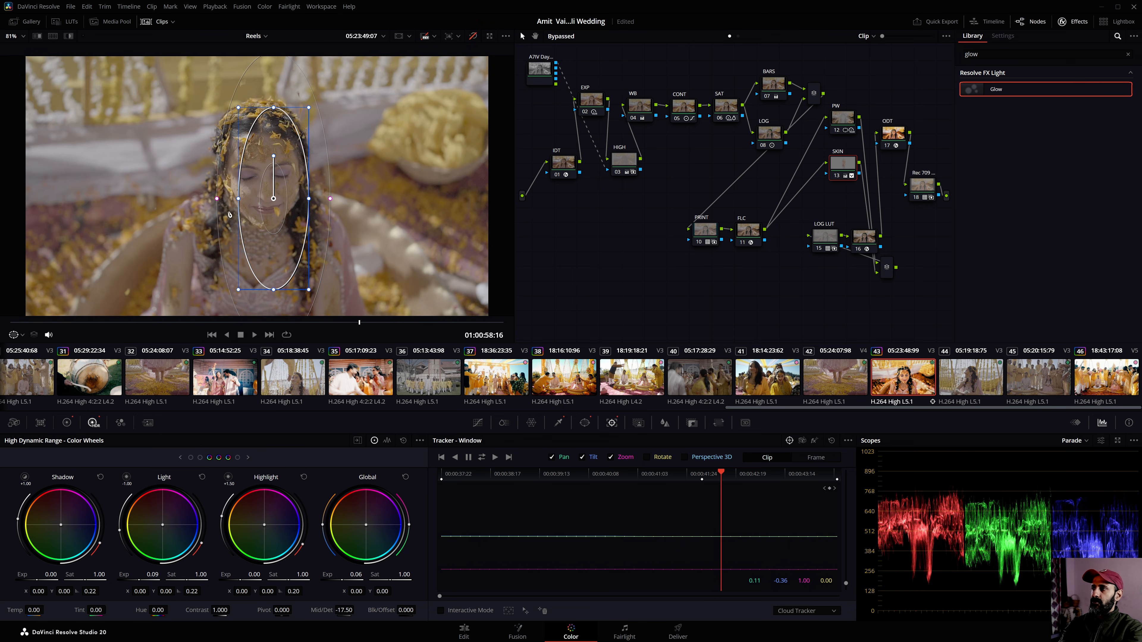
Bypass and restore the whole grade several times to compare it with the original, and scrub through clip 43
click(640, 122)
key(shift+d)
key(shift+d)
key(shift+d)
key(shift+d)
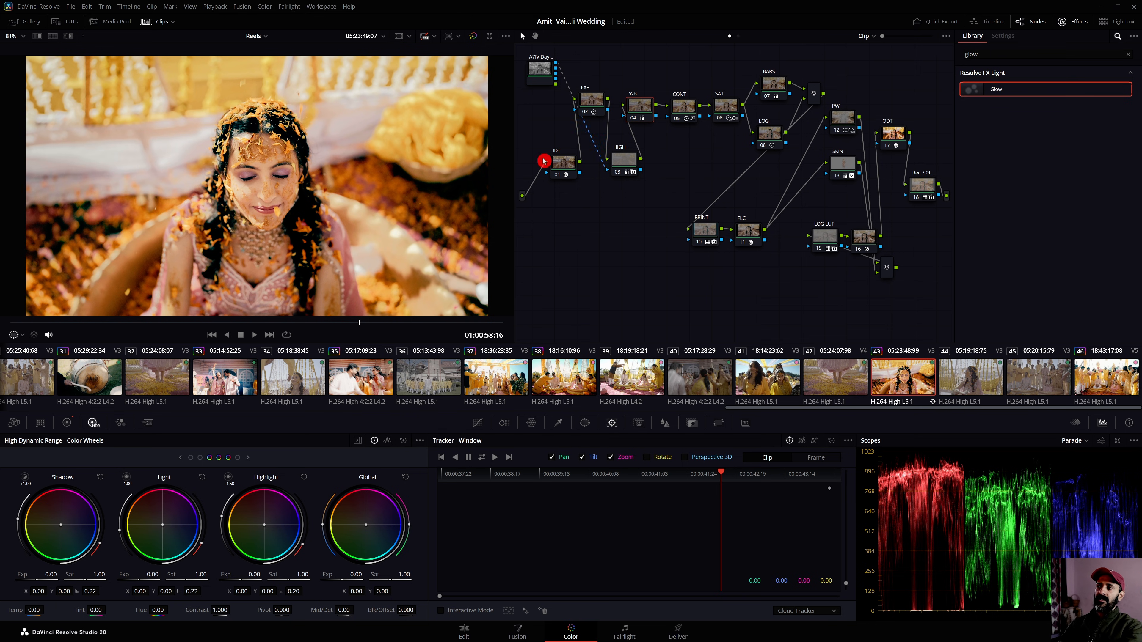
drag(157, 323, 335, 316)
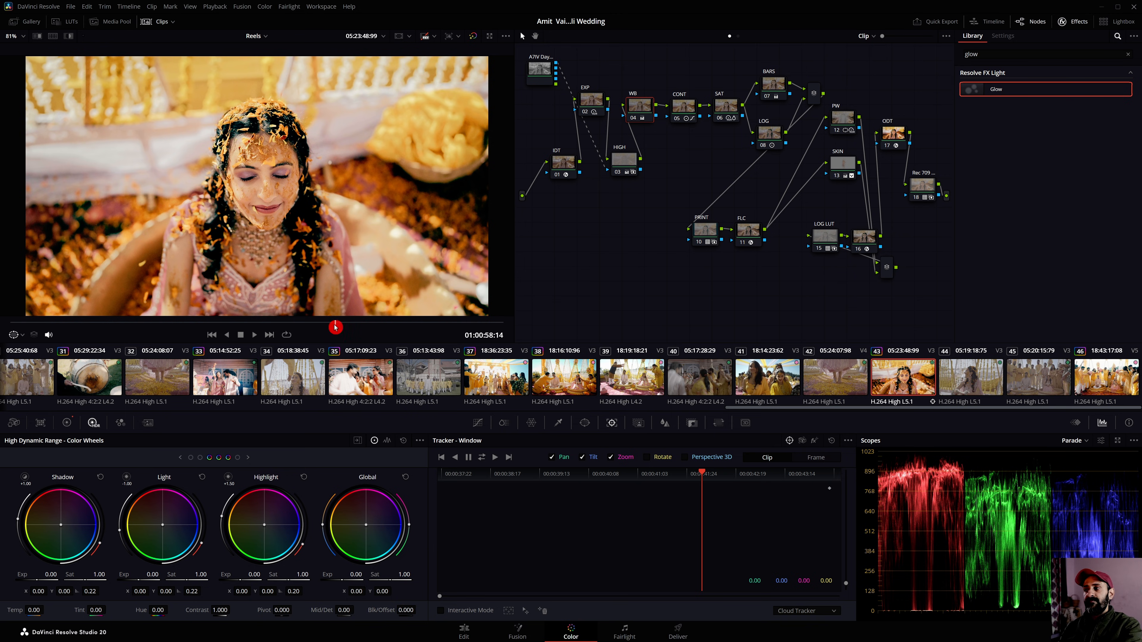
Grab a still of the graded clip 43 into the Stills 1 album
click(27, 21)
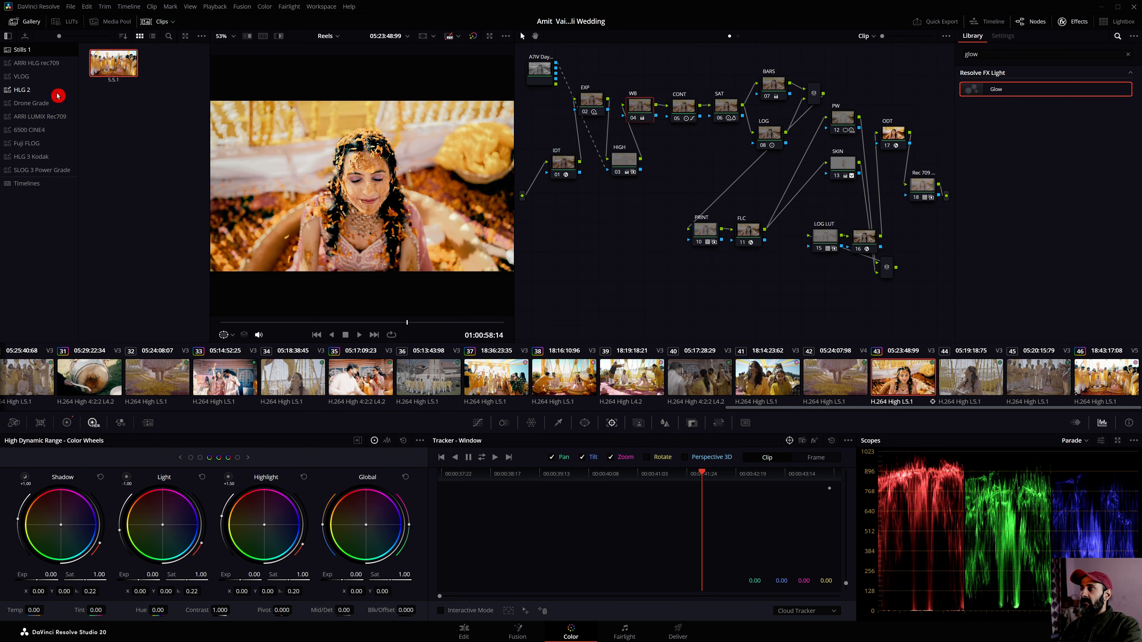
right_click(354, 145)
click(379, 152)
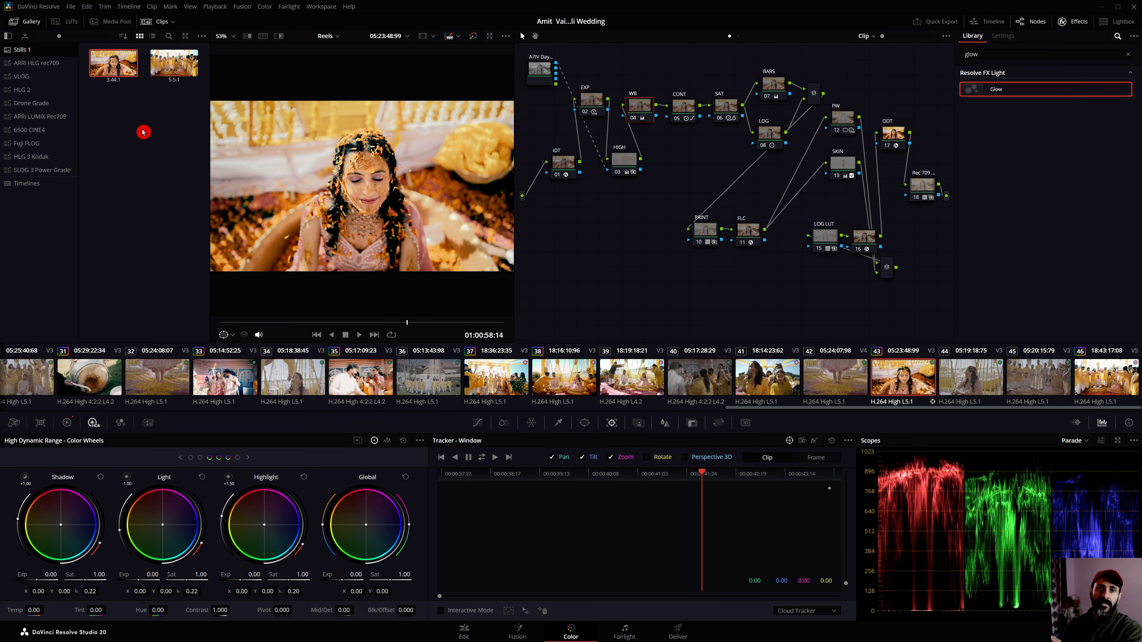
Apply the grabbed still's grade to clip 44 and scrub to the frame where the bride laughs
click(965, 371)
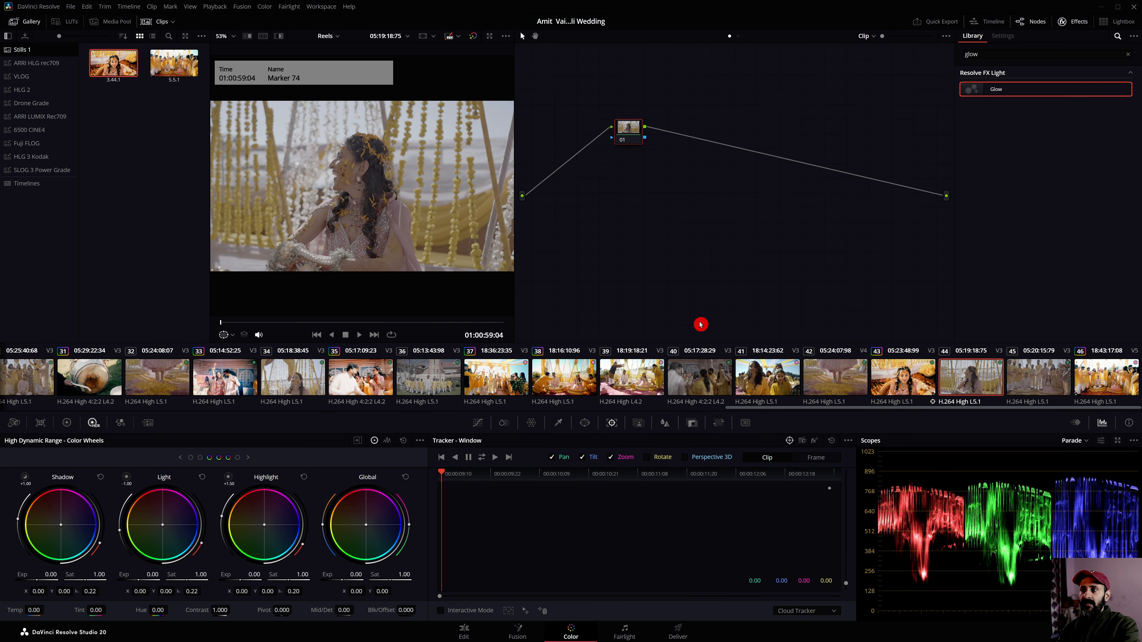
right_click(128, 68)
click(148, 74)
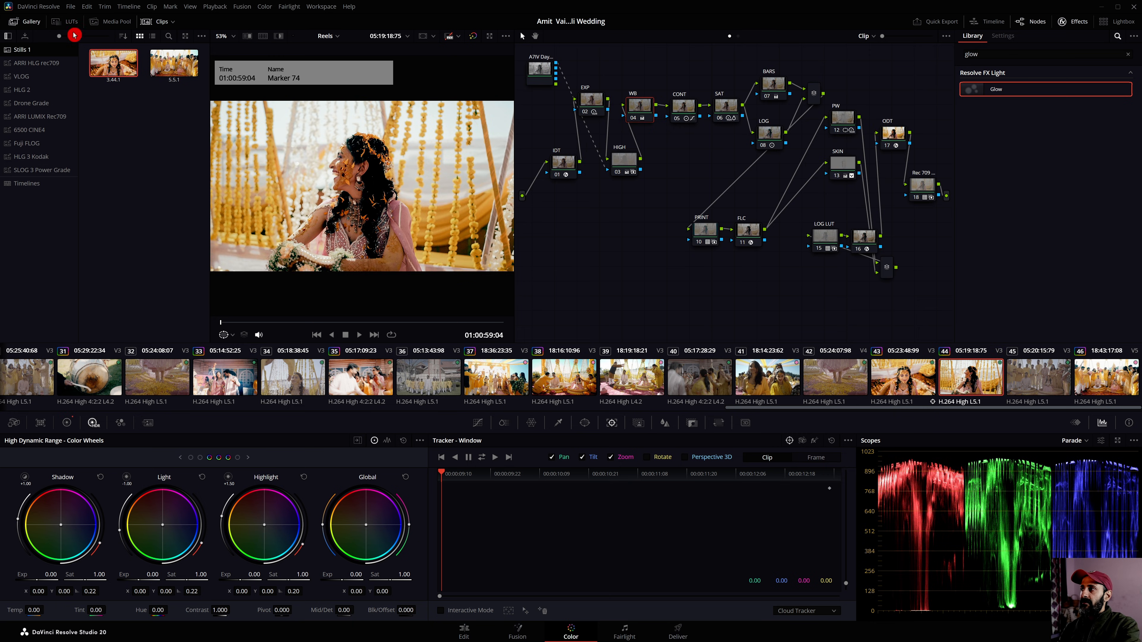
click(31, 22)
click(226, 329)
drag(226, 329, 309, 321)
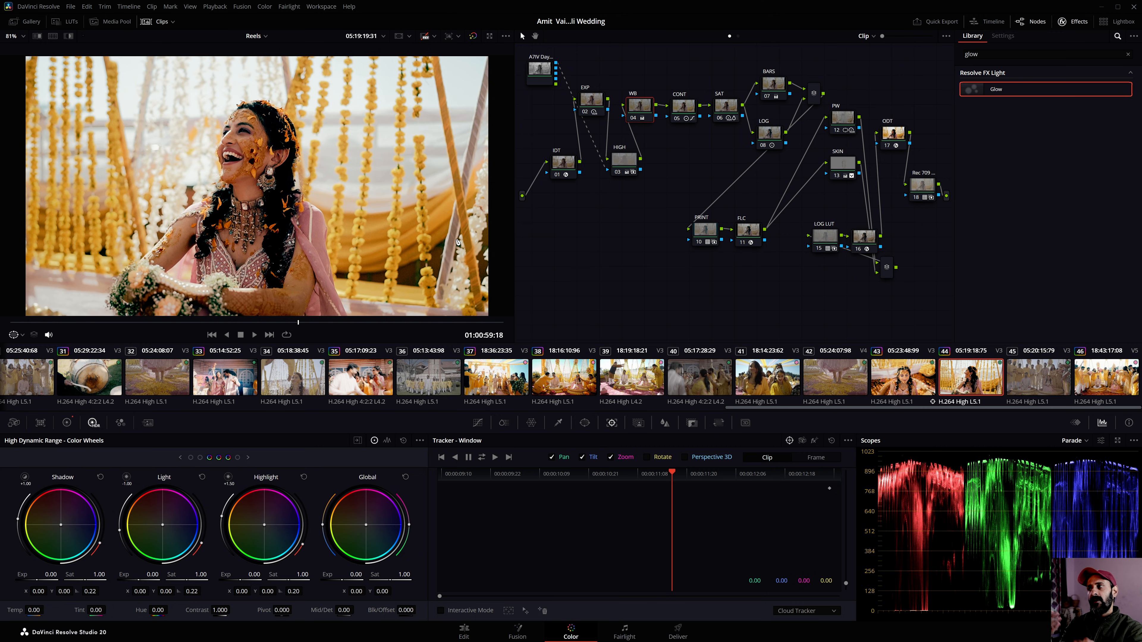
Rebalance clip 44's EXP node with a Highlight exposure of -0.91 and a Global exposure of 0.70
click(587, 96)
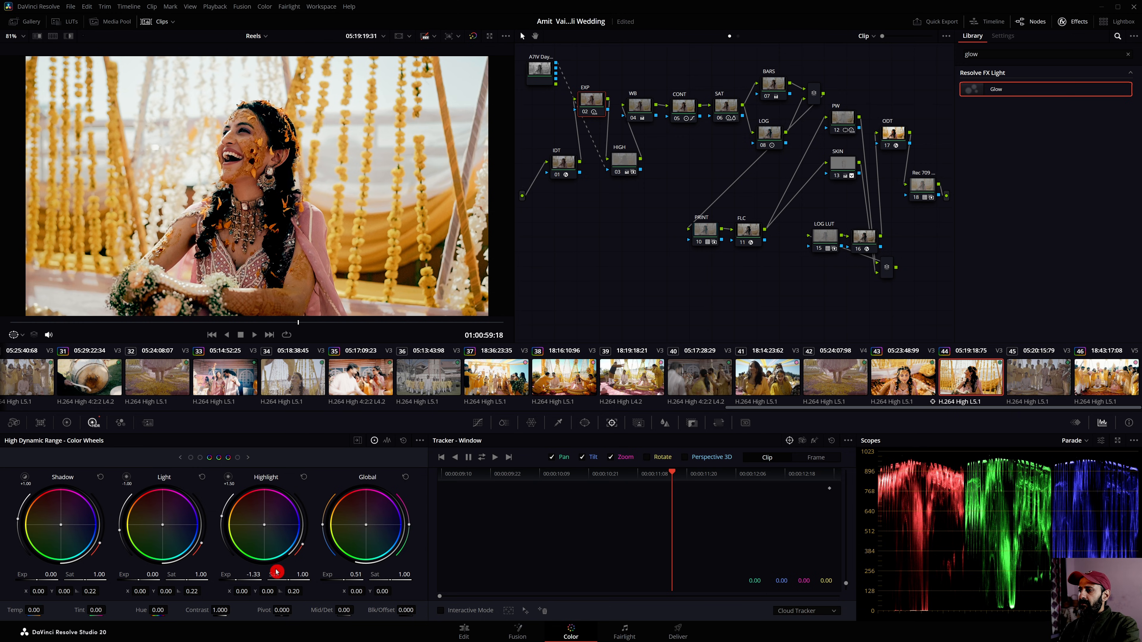
double_click(223, 574)
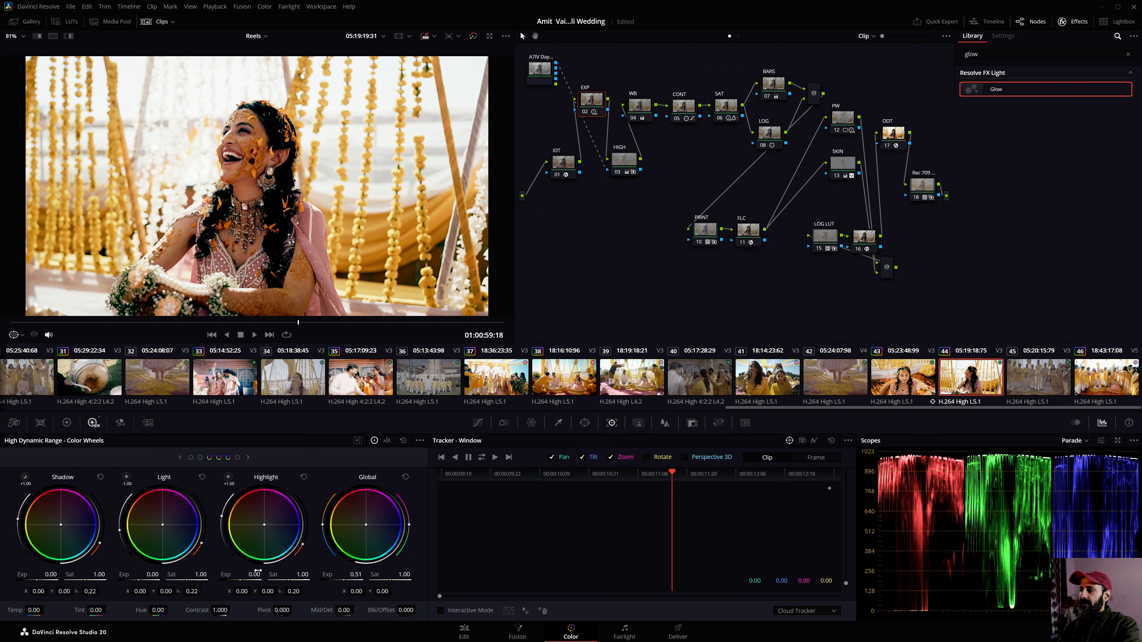
drag(253, 574, 220, 574)
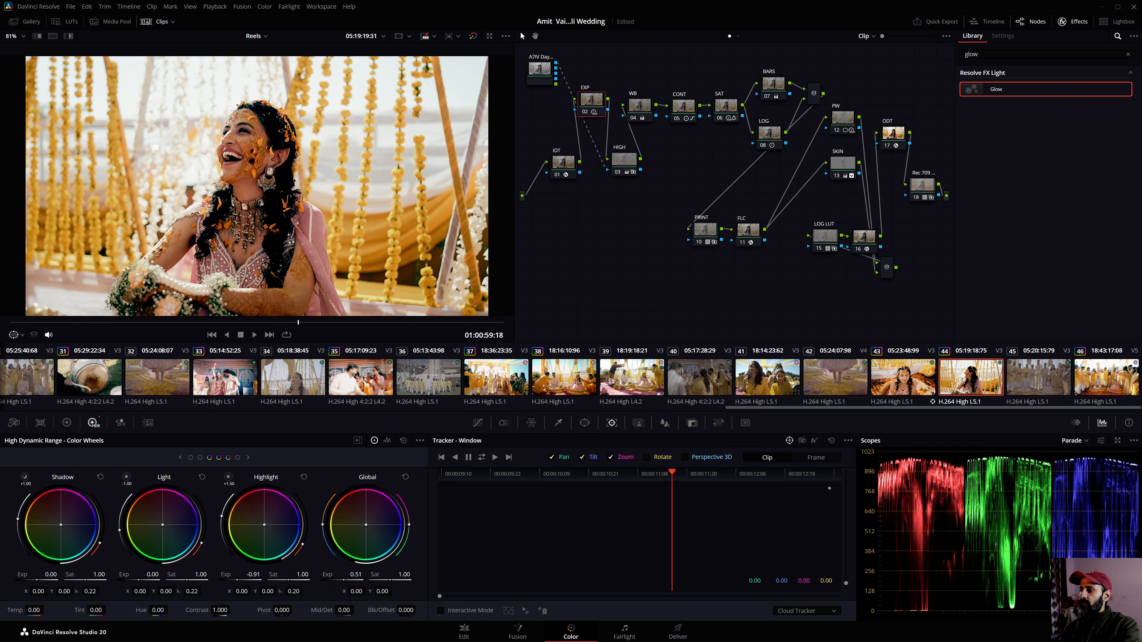
drag(355, 574, 358, 575)
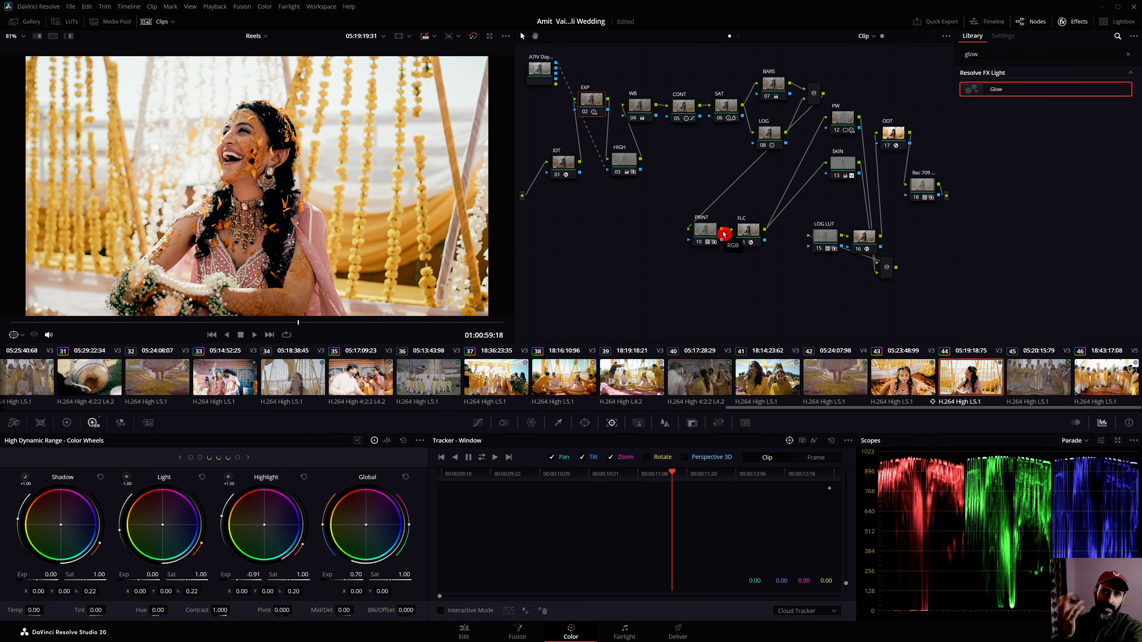
Move clip 44's SKIN window onto the bride's face, shorten it to fit, and track it in both directions
click(837, 178)
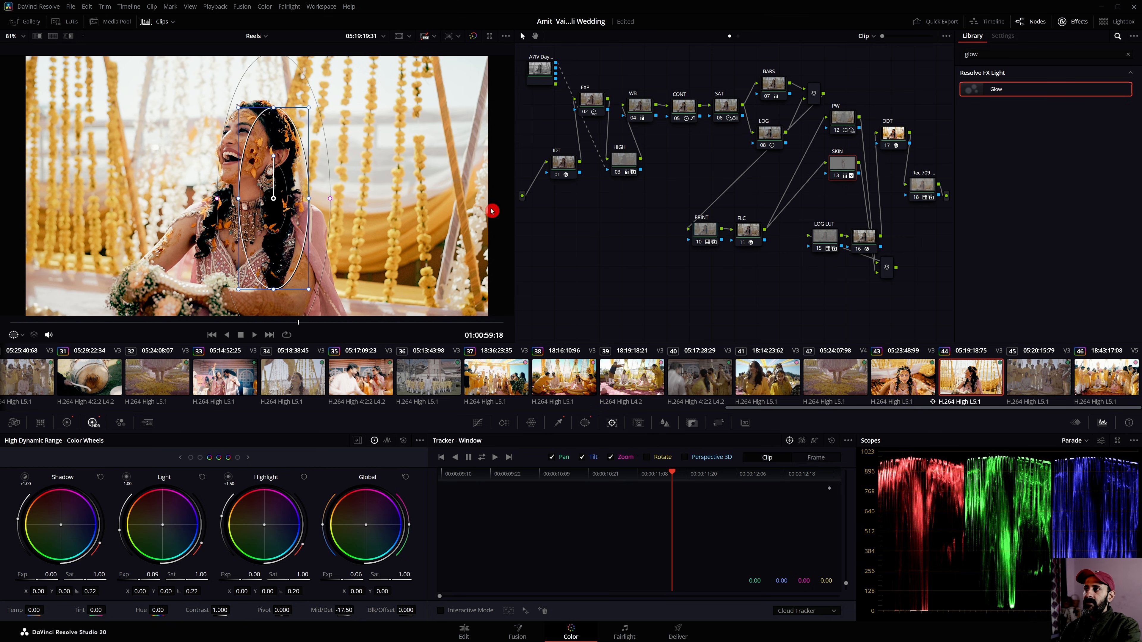
drag(267, 207, 239, 166)
drag(244, 248, 253, 188)
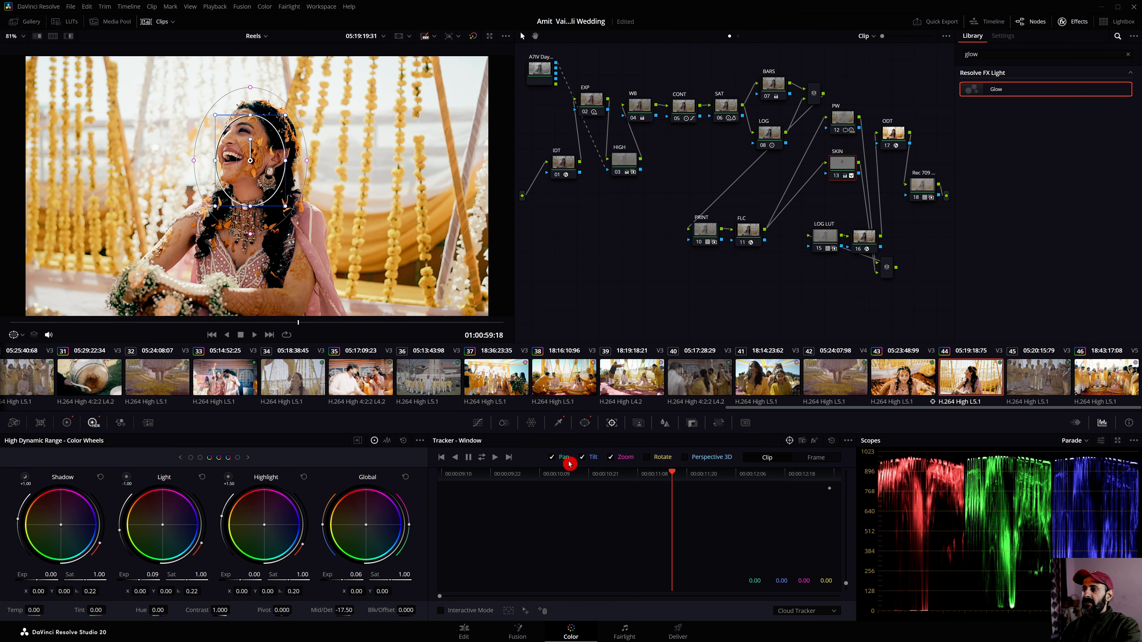
click(481, 457)
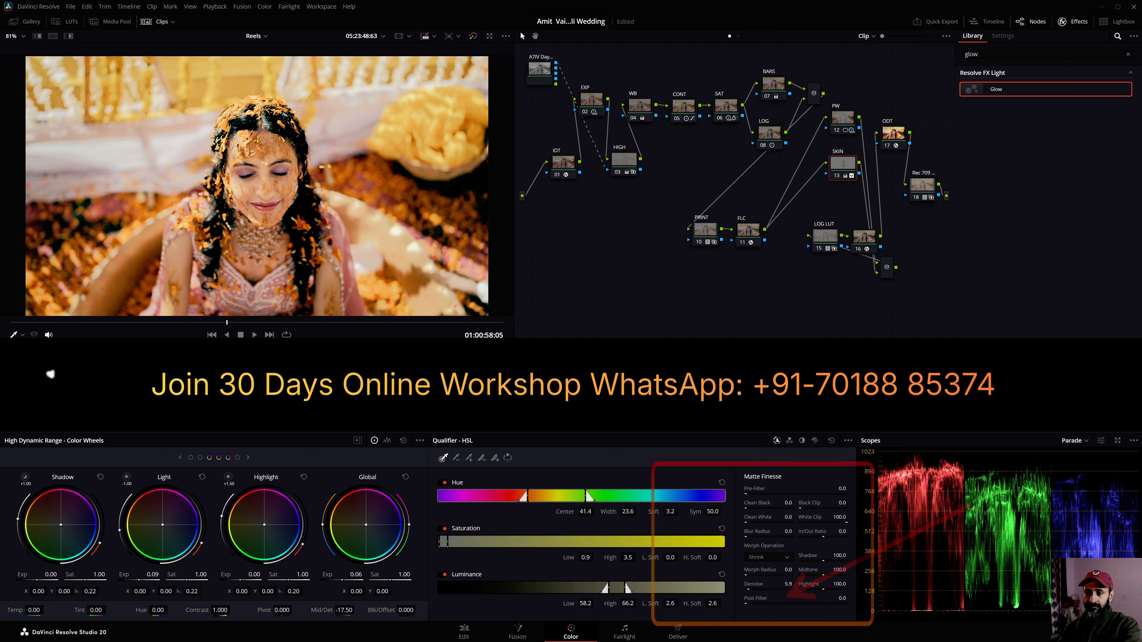
Refine the SKIN node's matte with Denoise 13.7 and Blur Radius 11.1 on clip 43, and Blur Radius 9.8 on clip 44
drag(749, 589, 752, 588)
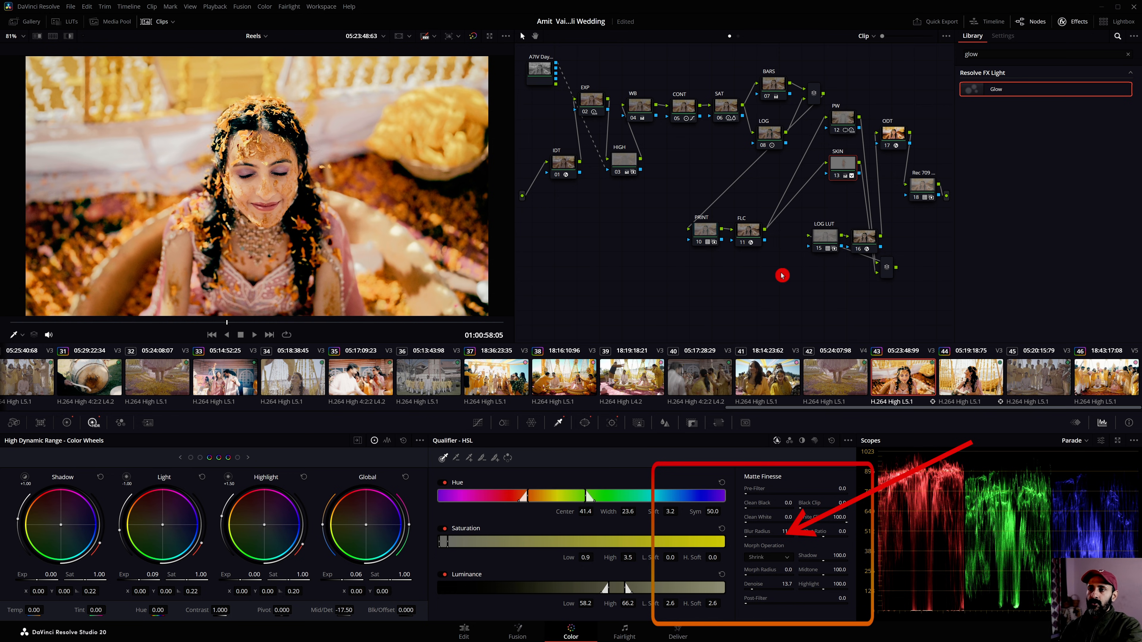
click(972, 386)
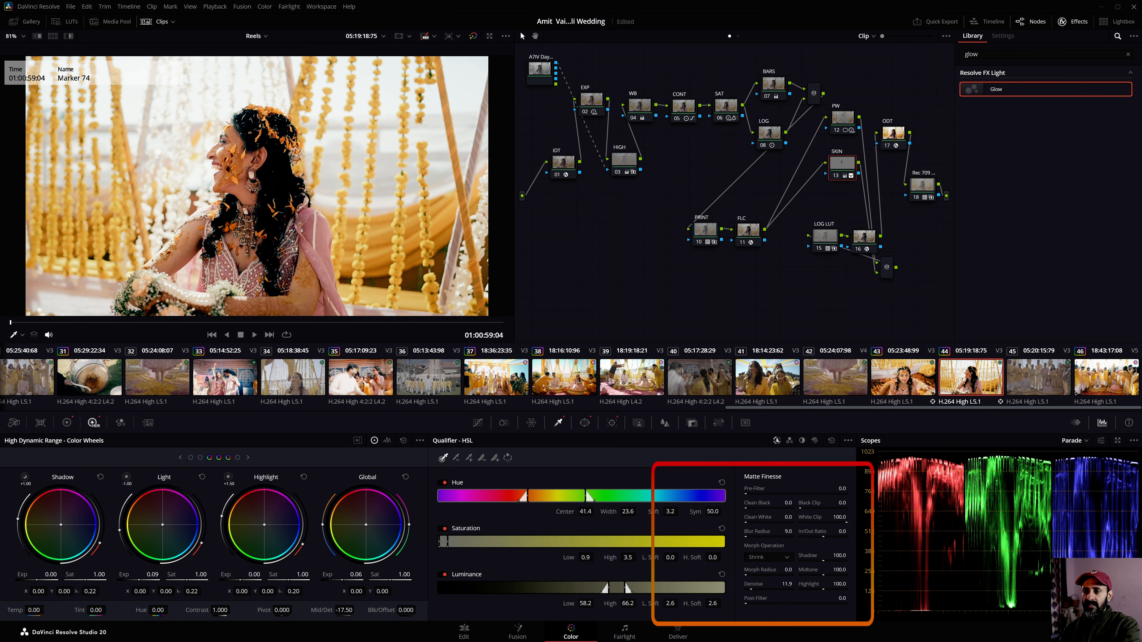
drag(787, 531, 785, 531)
key(shift+d)
key(shift+d)
drag(153, 323, 337, 315)
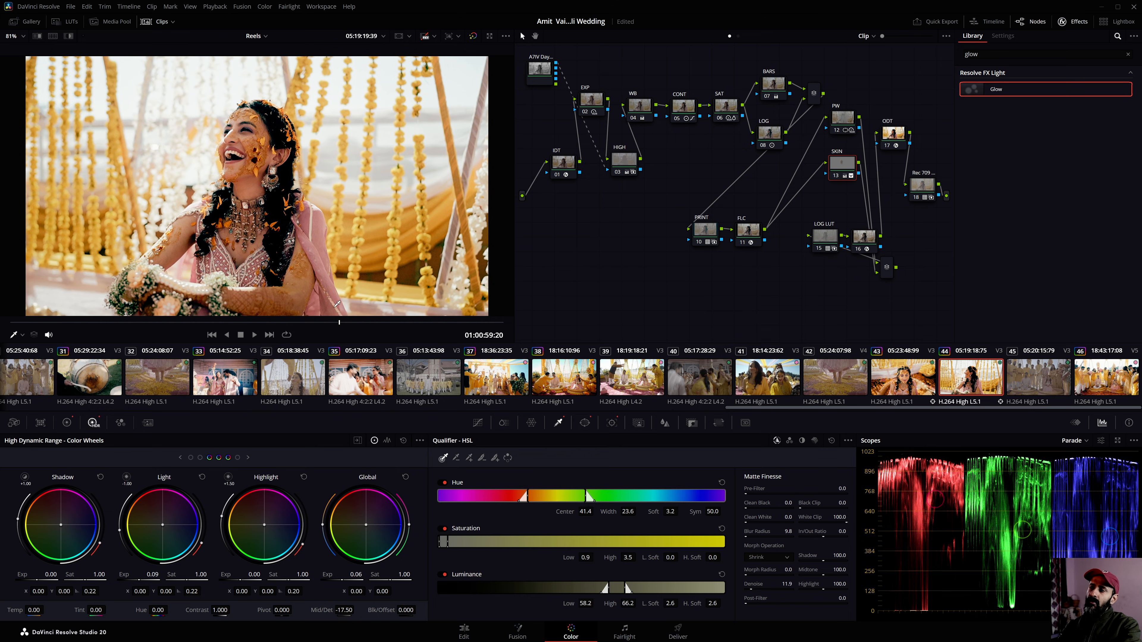
Lower Gamma on clip 44's EXP node, set its HIGH node's Highlights to -60.50, and compare the clip with clip 43
click(590, 99)
drag(152, 591, 78, 595)
key(ctrl+d)
key(ctrl+d)
click(615, 154)
drag(198, 610, 176, 610)
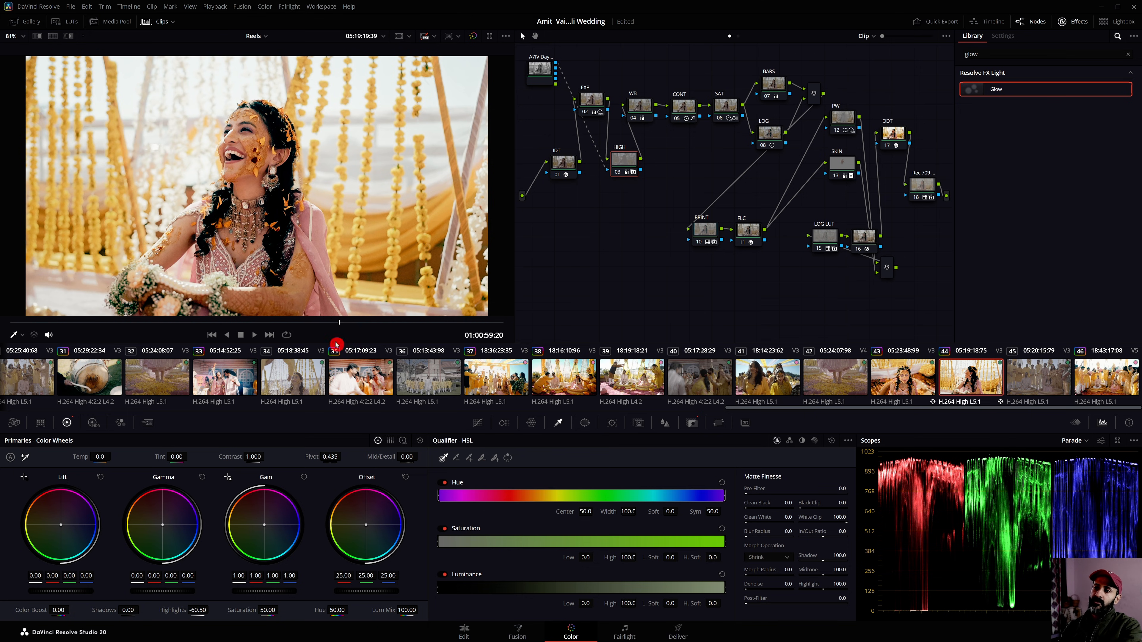
click(889, 389)
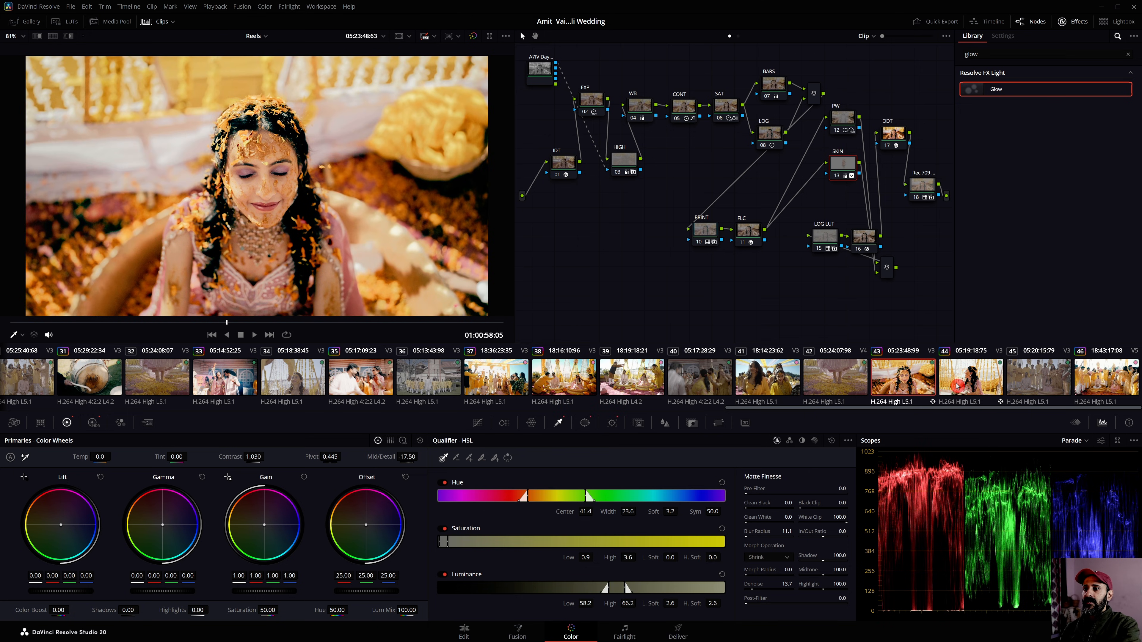
click(944, 387)
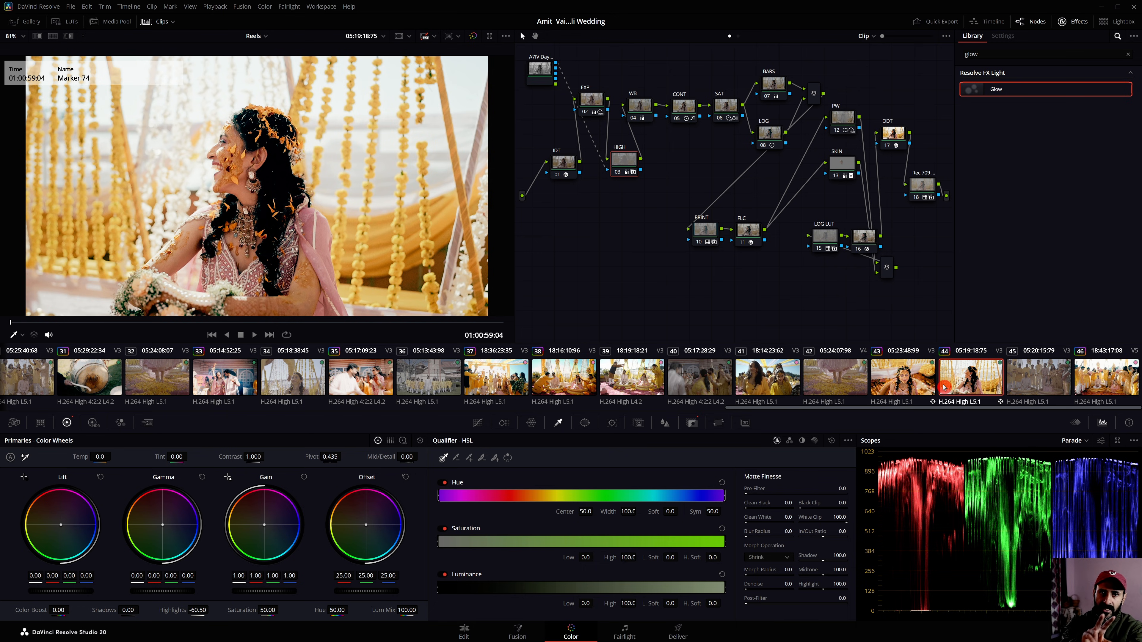
Apply the grade of the clip 43 still to clip 42, the shot of feet on flower petals
click(816, 378)
click(25, 21)
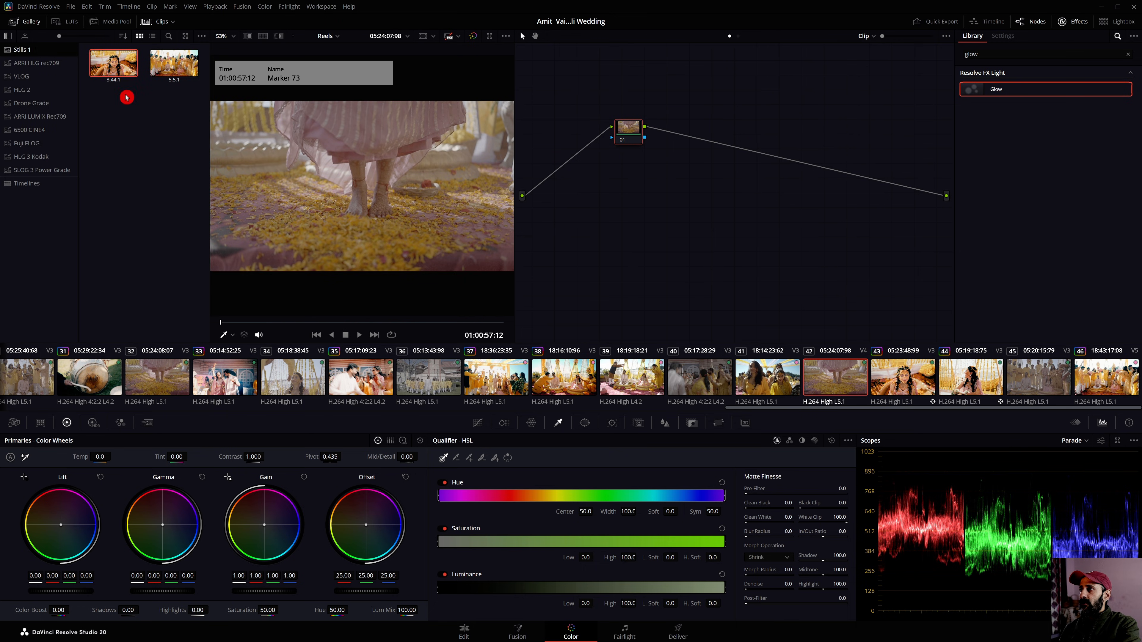
right_click(113, 68)
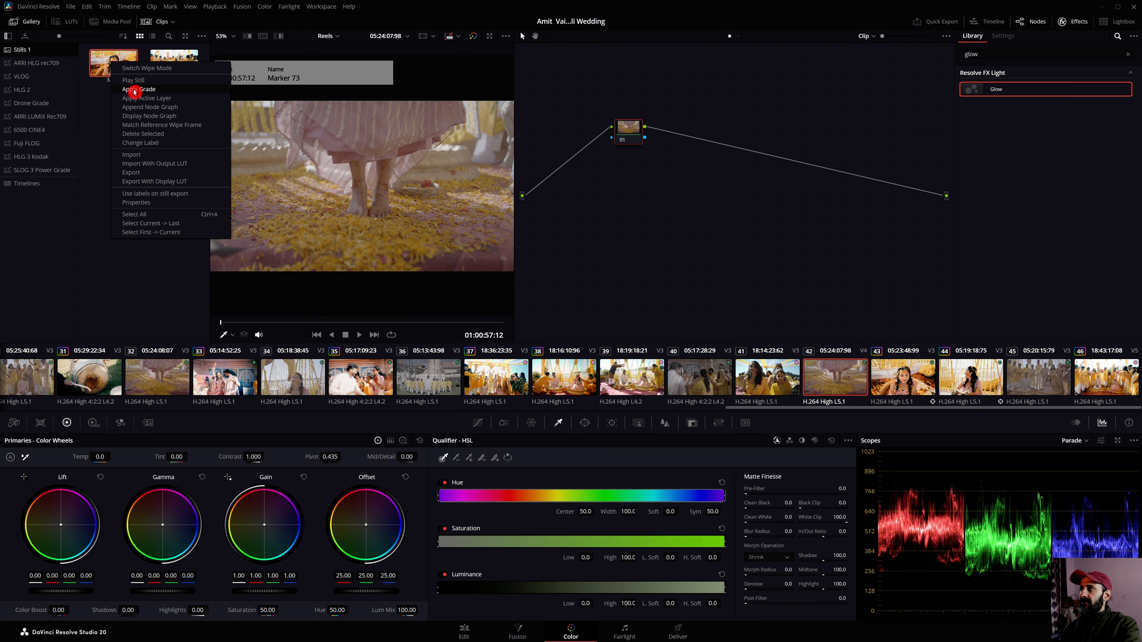
click(132, 89)
click(25, 21)
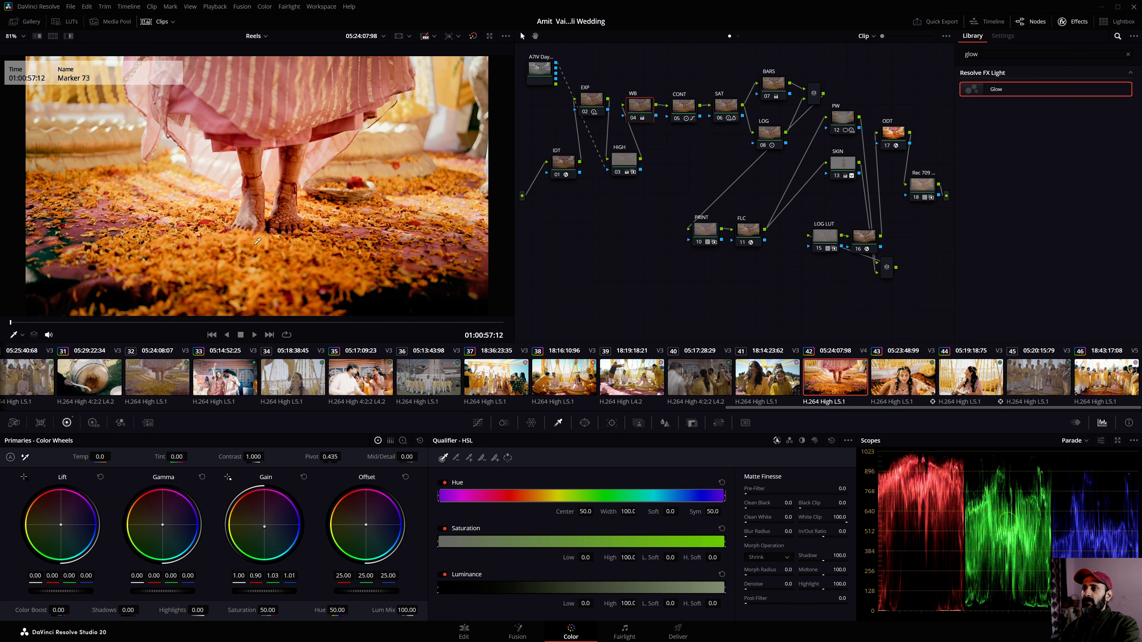
Reset the SKIN node's grade on clip 42
drag(842, 166, 832, 184)
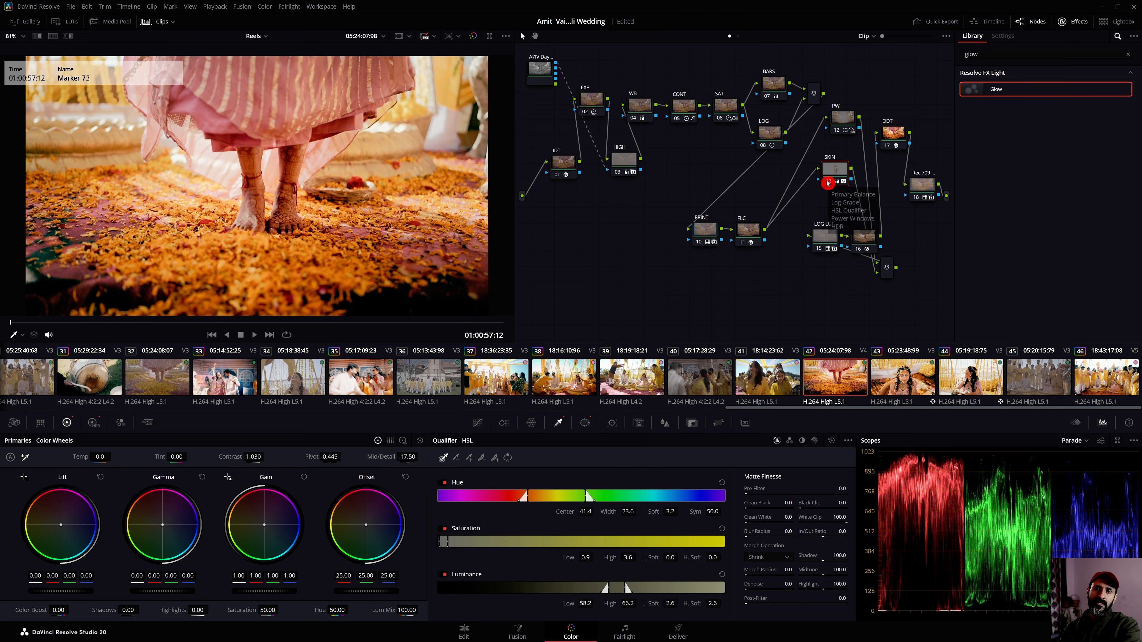
right_click(834, 173)
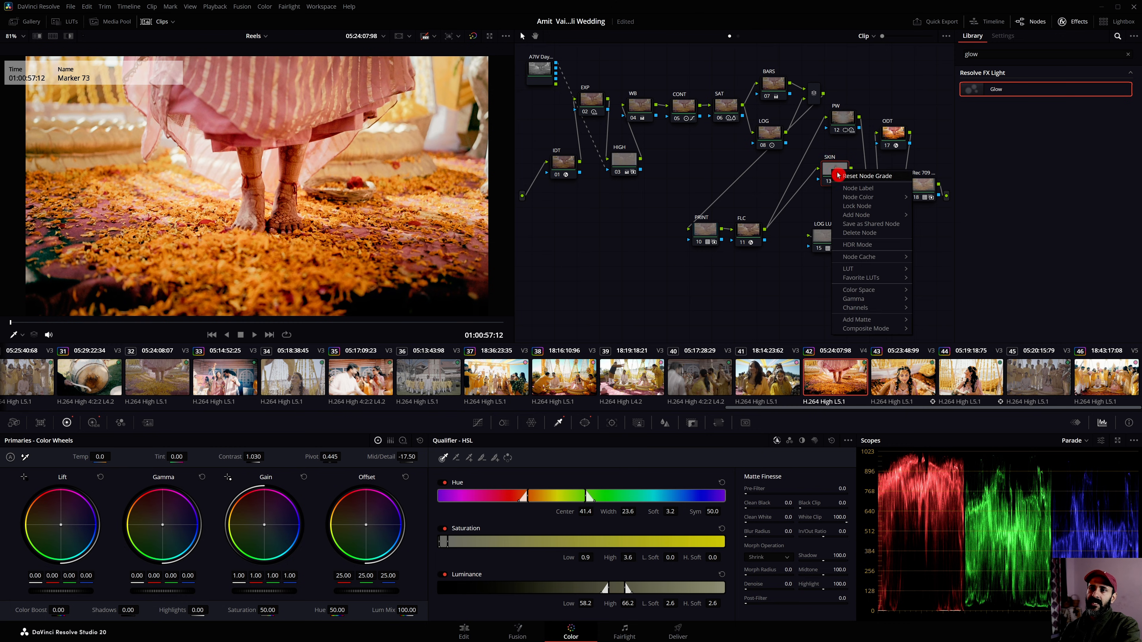
click(856, 176)
drag(837, 172, 841, 178)
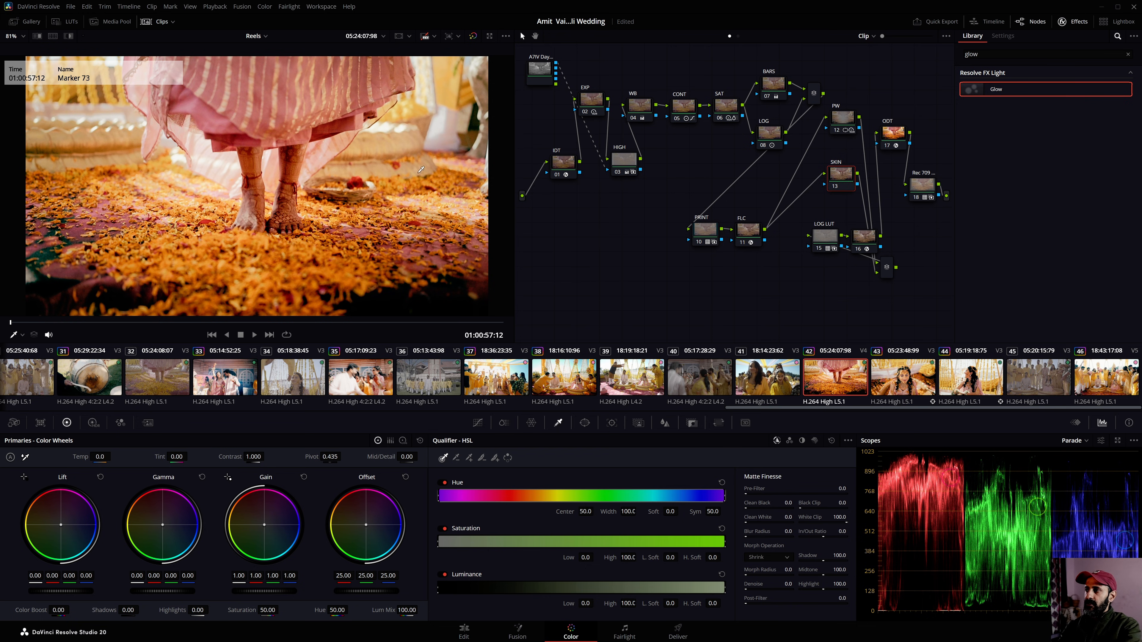
Raise the EXP node's Gamma to 0.01 on clip 42 and toggle the grade to compare
click(591, 101)
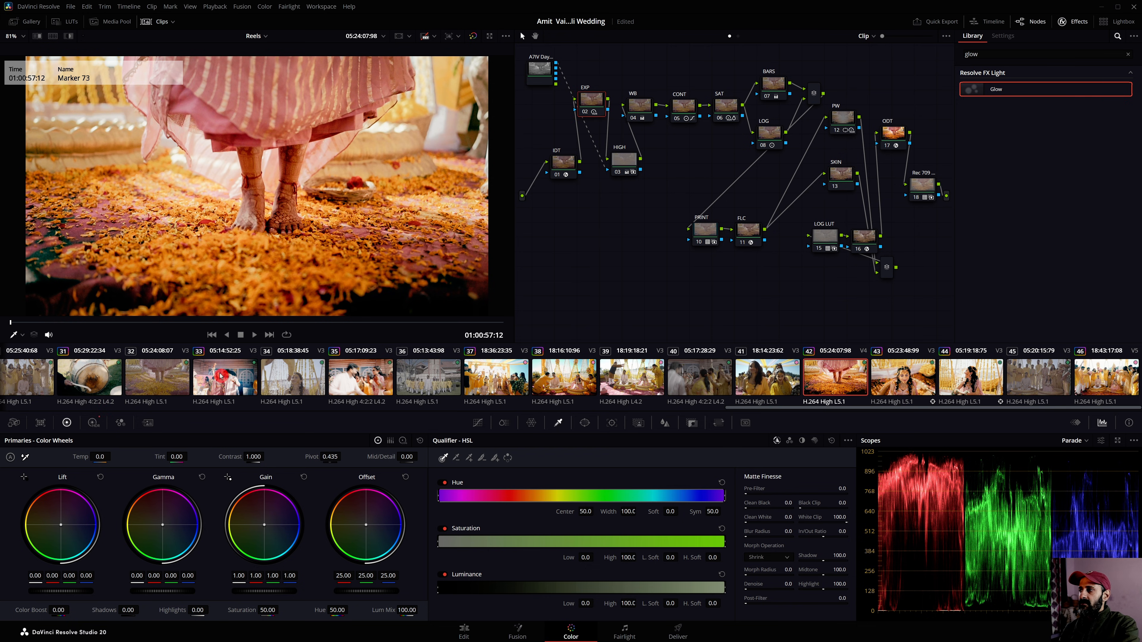
drag(166, 595, 169, 594)
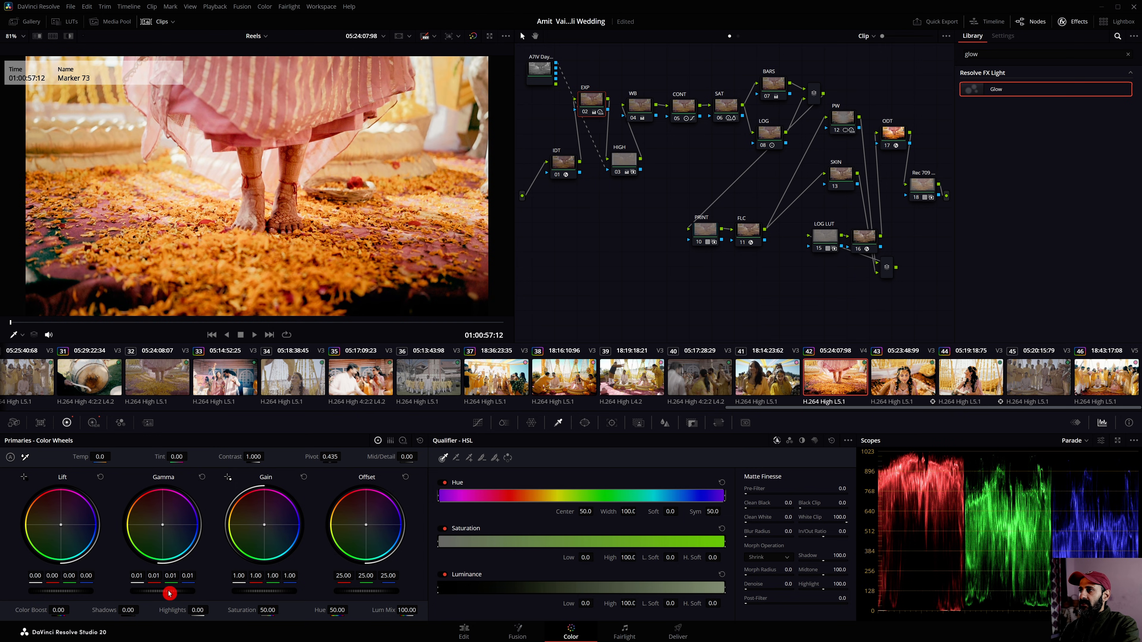
drag(85, 593, 86, 593)
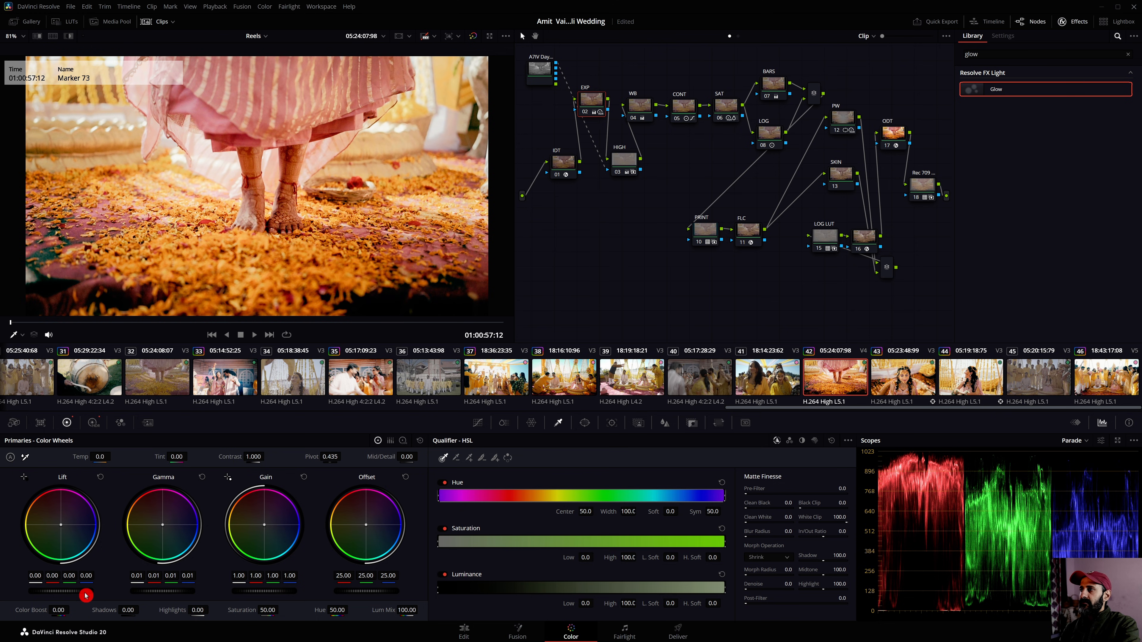
key(shift+d)
key(shift+d)
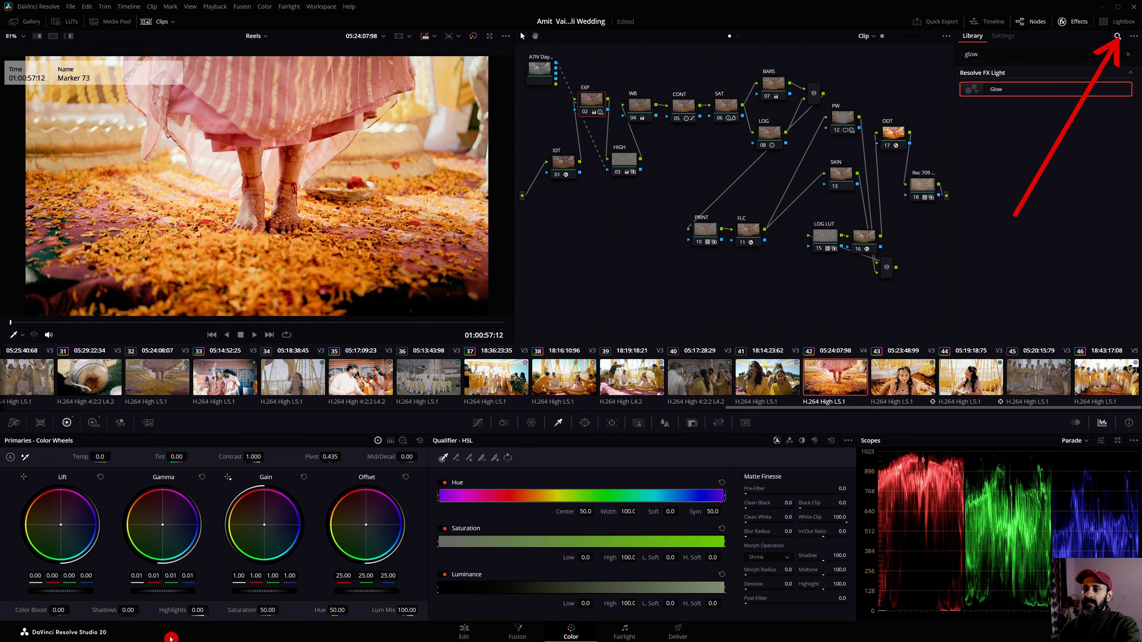
Open the Lightbox to review all graded clips of the timeline together
click(1118, 23)
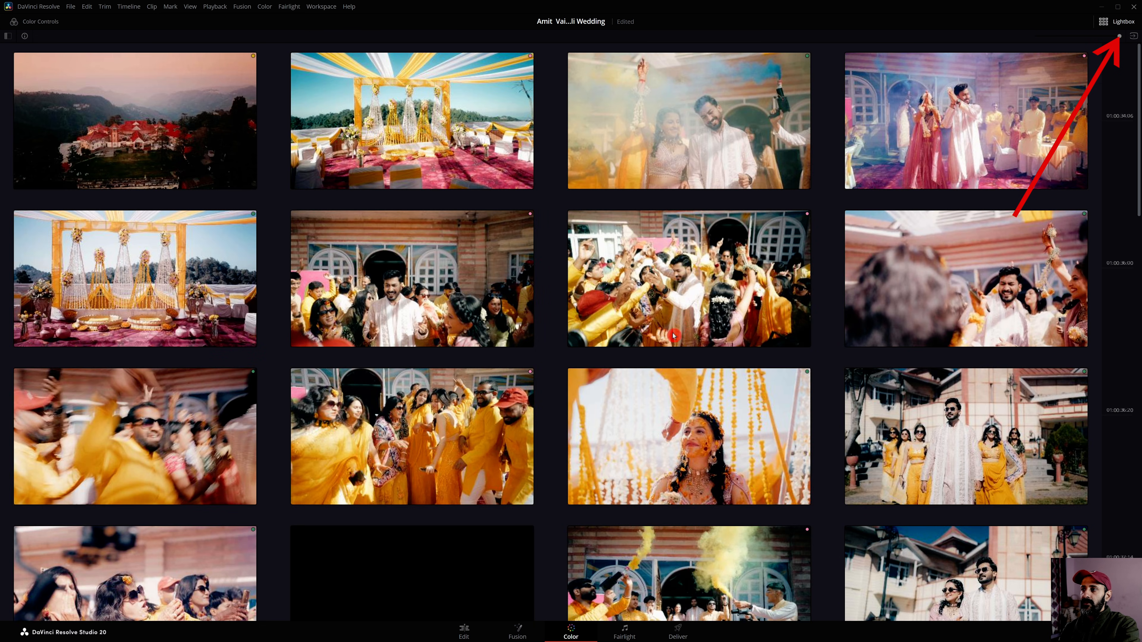
Review the three neighbouring flower-petal shots in the Lightbox, close it, and compare clips 43 and 44 in the viewer
scroll(671, 342, down, 10)
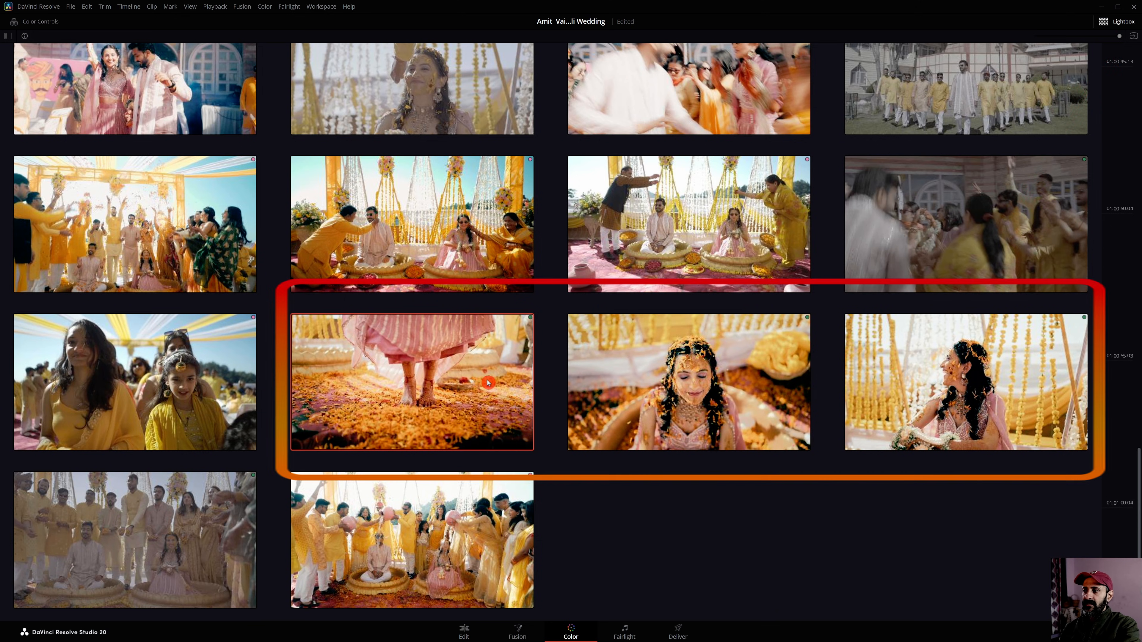
click(655, 381)
click(925, 382)
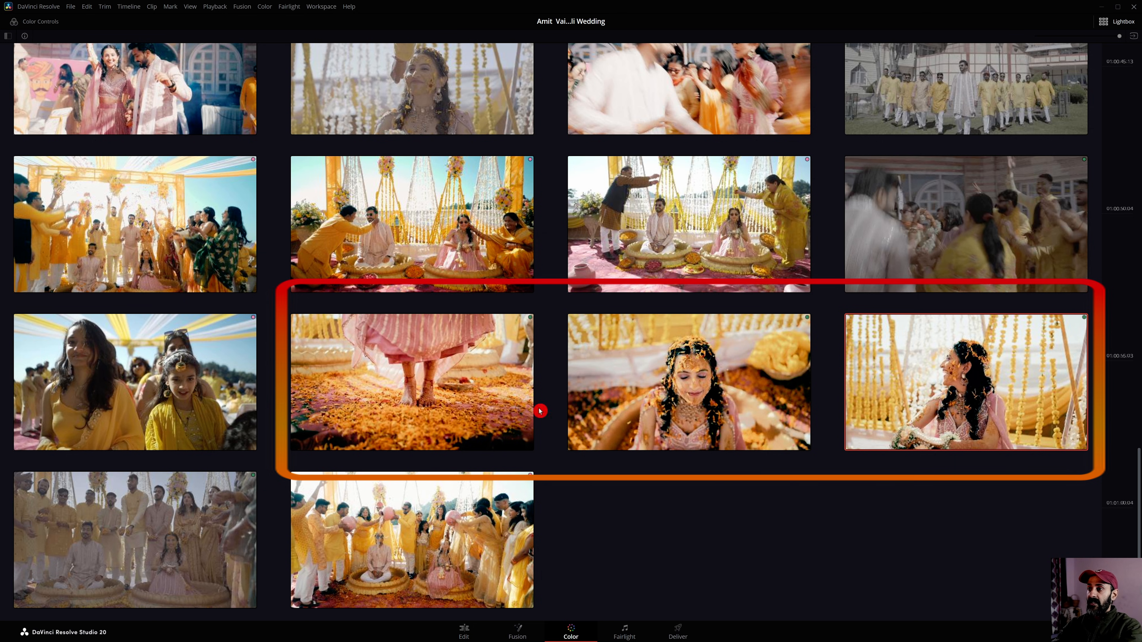
click(1122, 23)
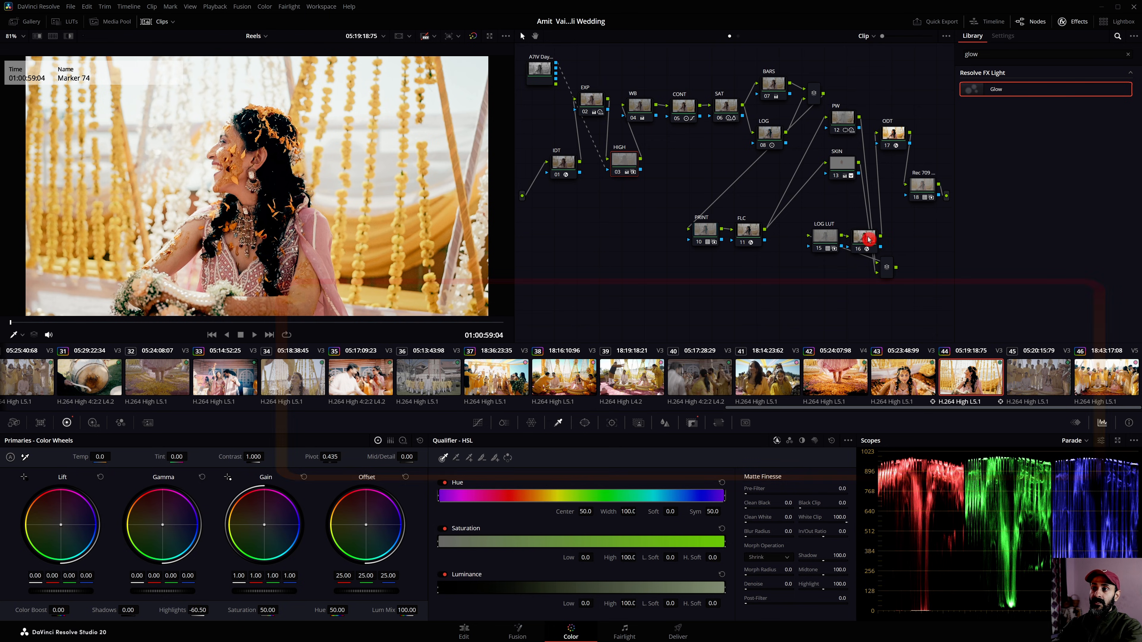
click(903, 384)
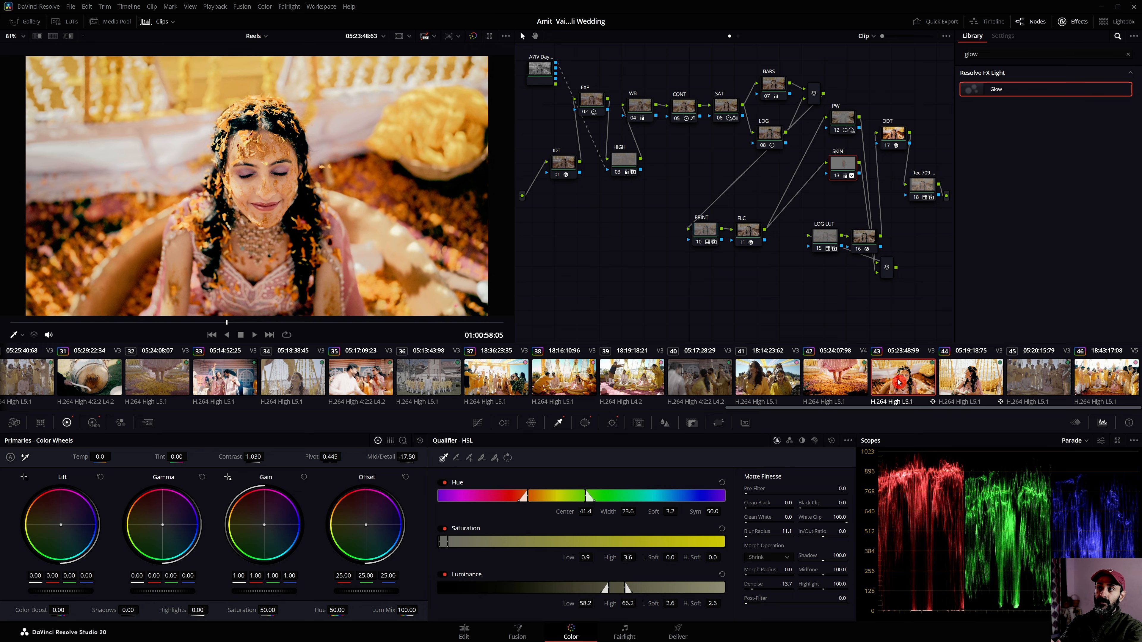
click(960, 382)
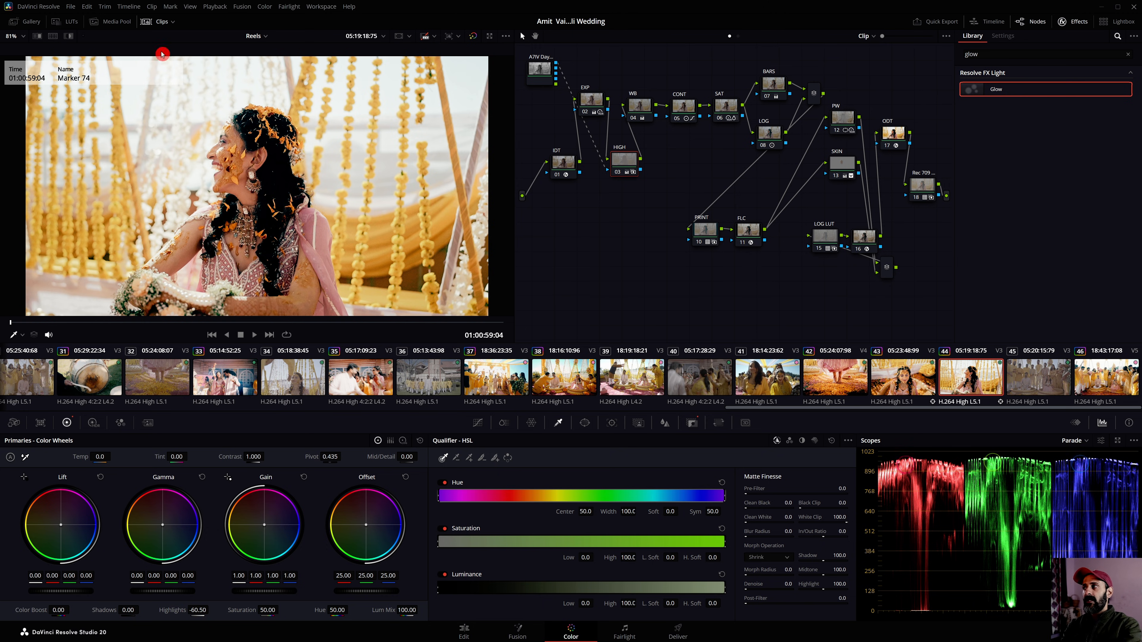
Show the stills gallery and inspect the LOG LUT, Rec709 and GLOW nodes of clip 37, the group shot with raised hands
click(32, 21)
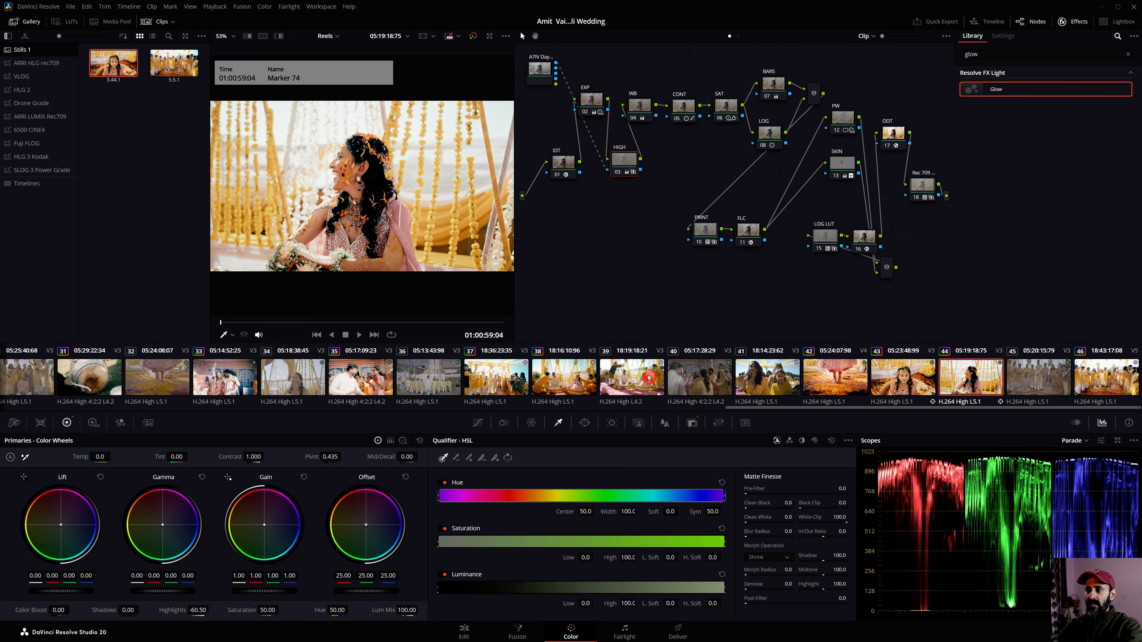
click(500, 386)
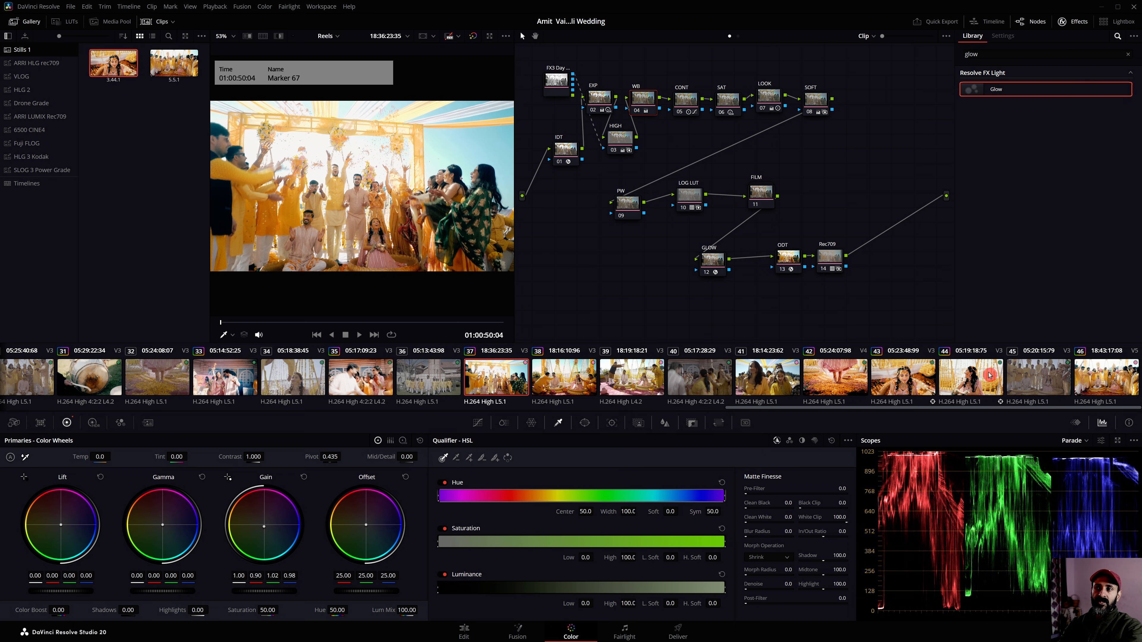
drag(693, 199, 691, 200)
drag(830, 263, 838, 264)
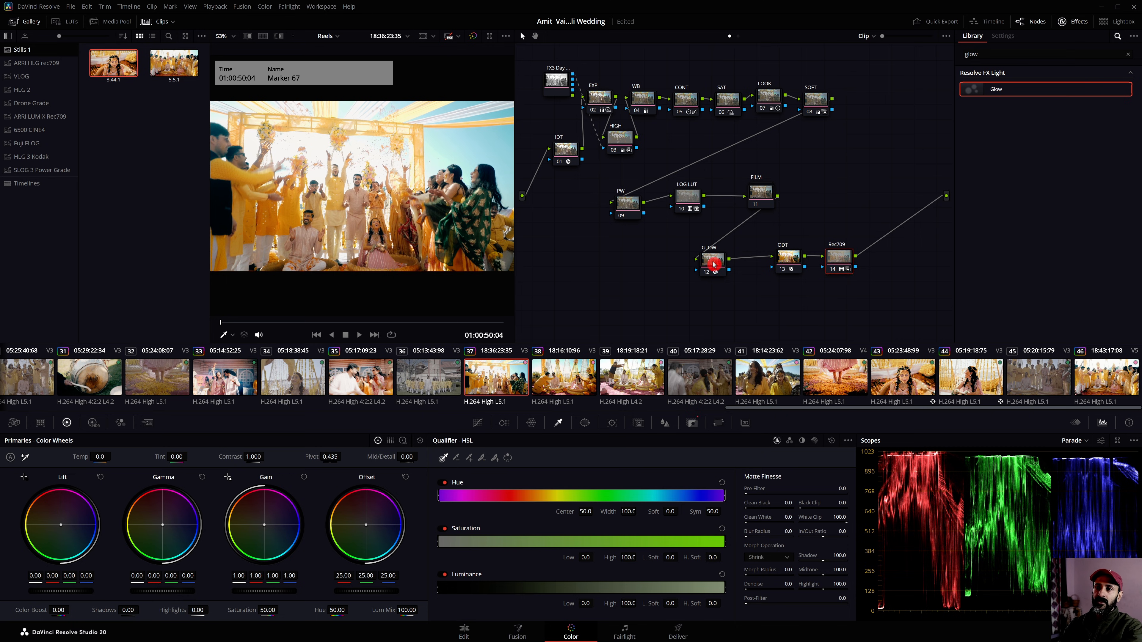
drag(710, 258, 708, 262)
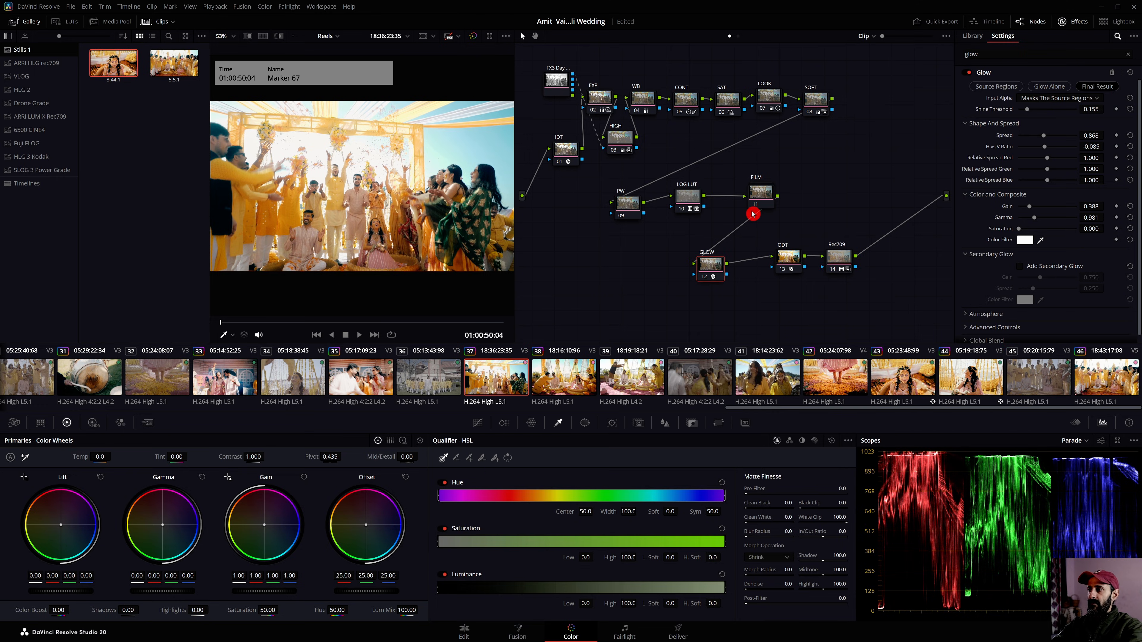
On the Reels edit timeline, enable the second reel's disabled overlay clips and mark an in/out range from 01:00:34:06 to 01:01:09:02
key(shift+4)
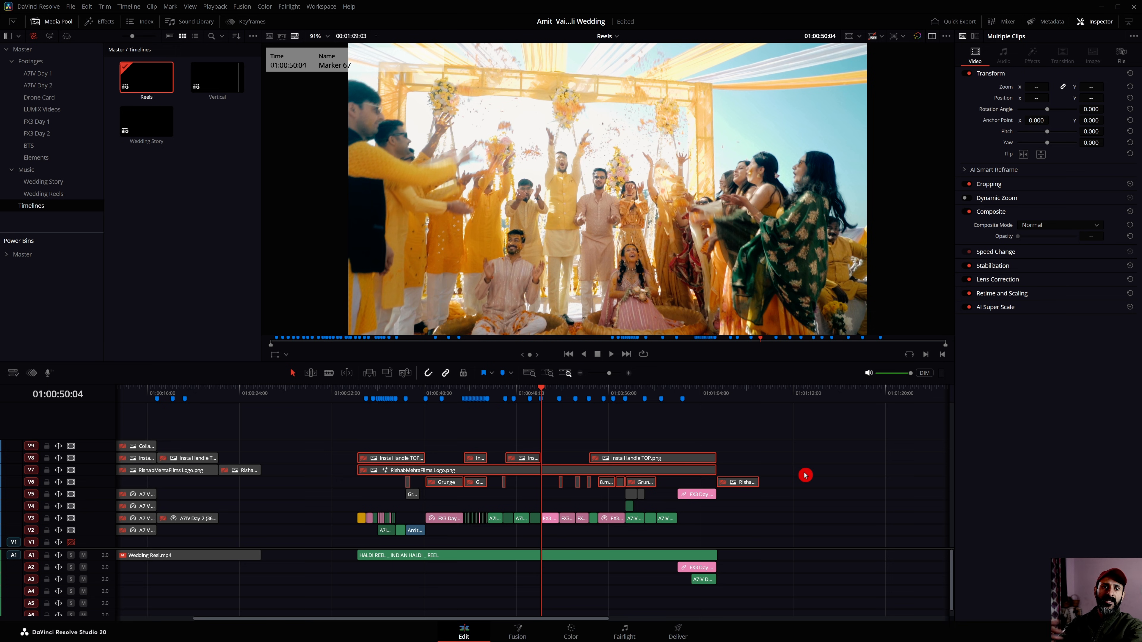
drag(389, 495, 660, 502)
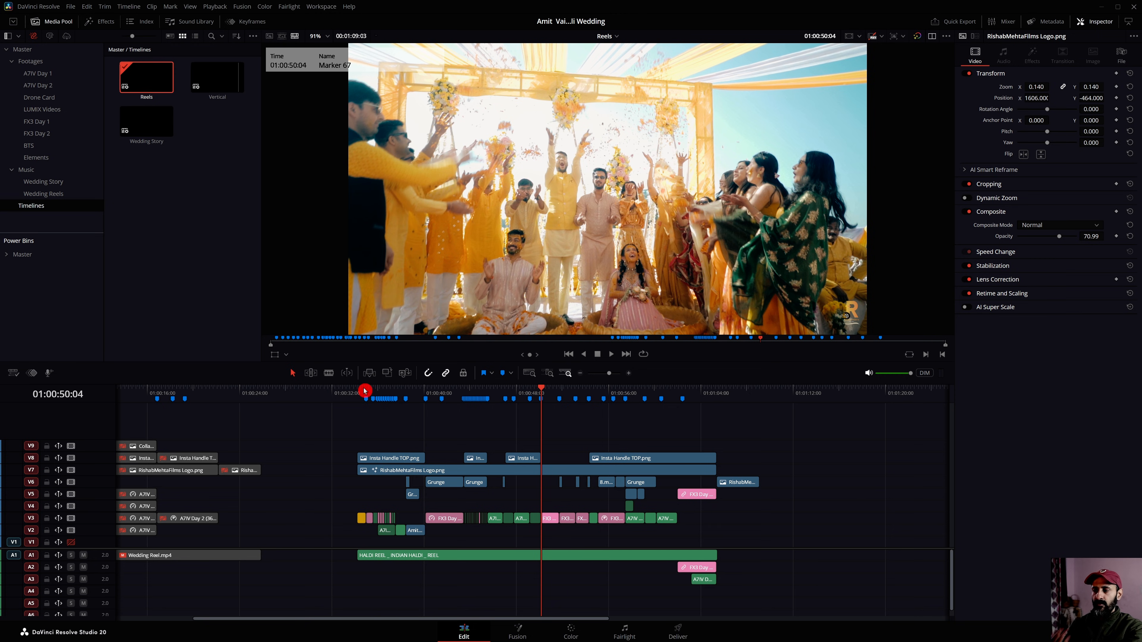
drag(366, 391, 760, 388)
scroll(520, 450, left, 5)
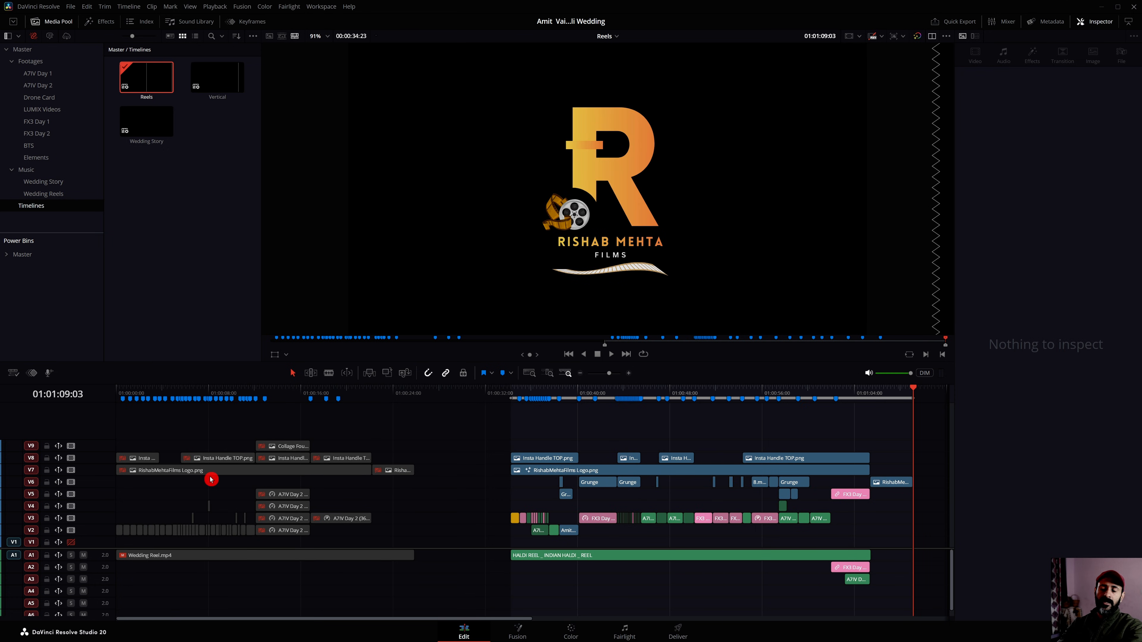
scroll(647, 490, right, 5)
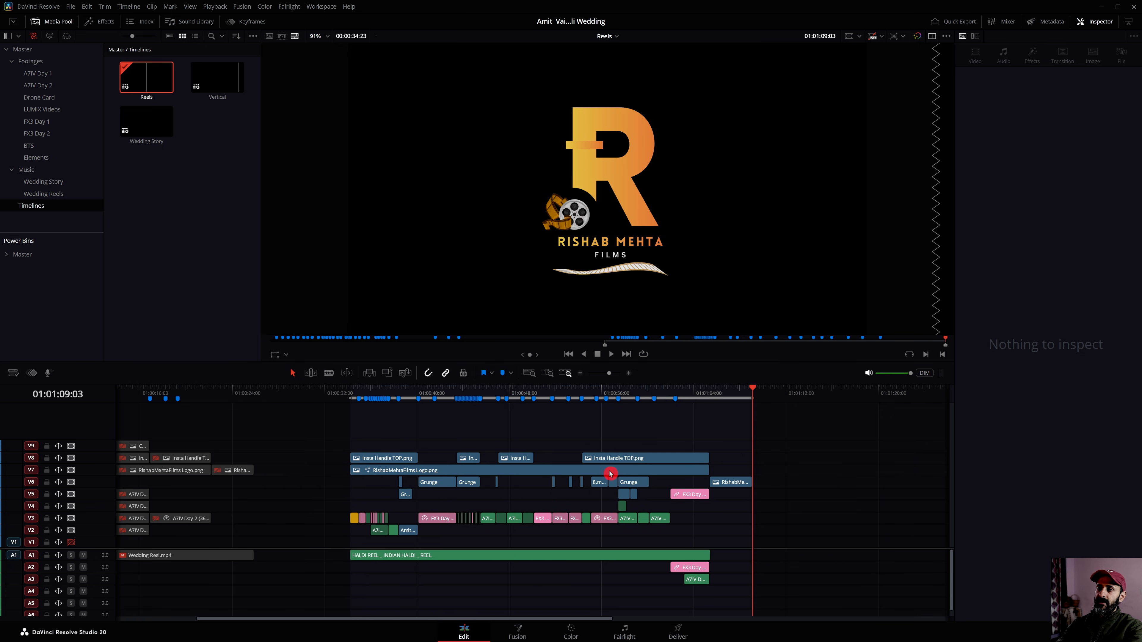
click(499, 392)
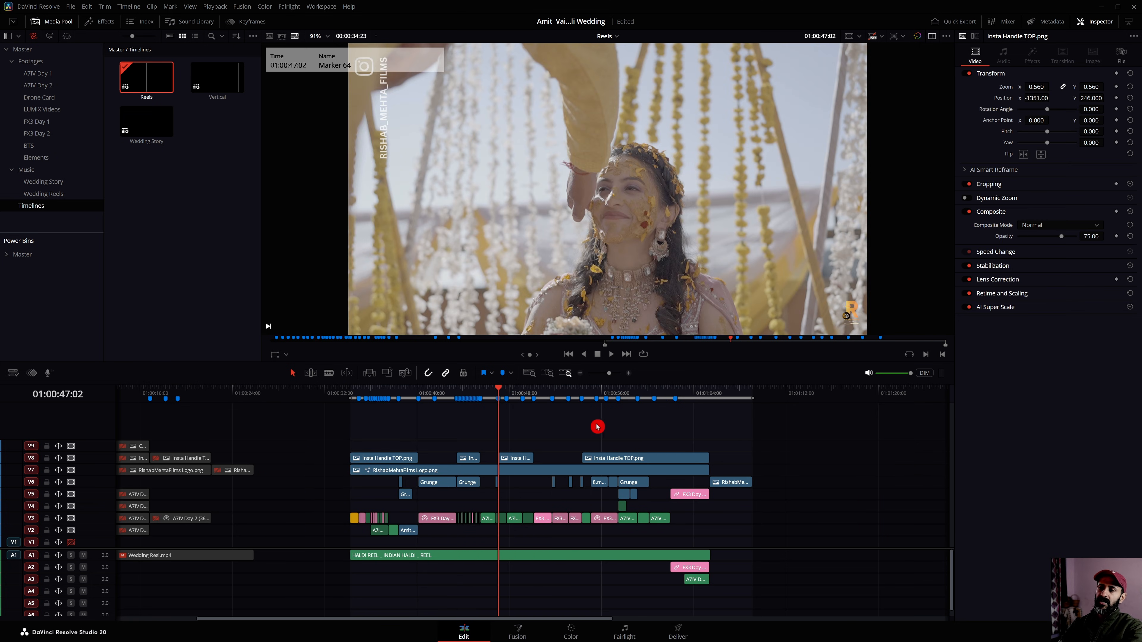
Go to the Deliver page and remove both completed Vertical jobs from the render queue
click(674, 634)
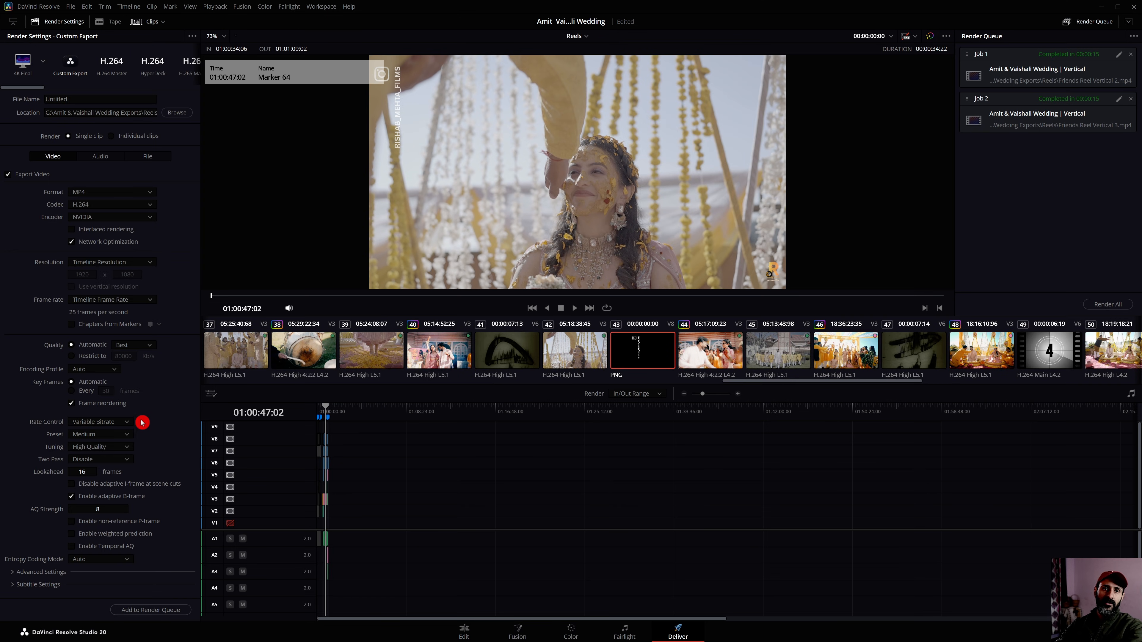
click(1132, 55)
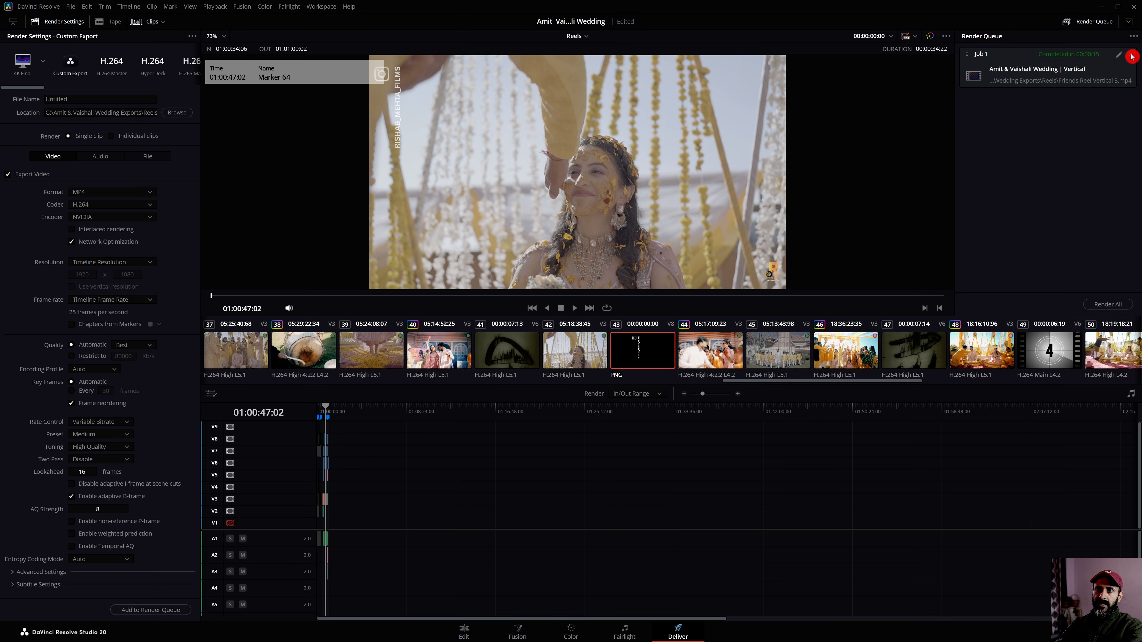
click(1131, 55)
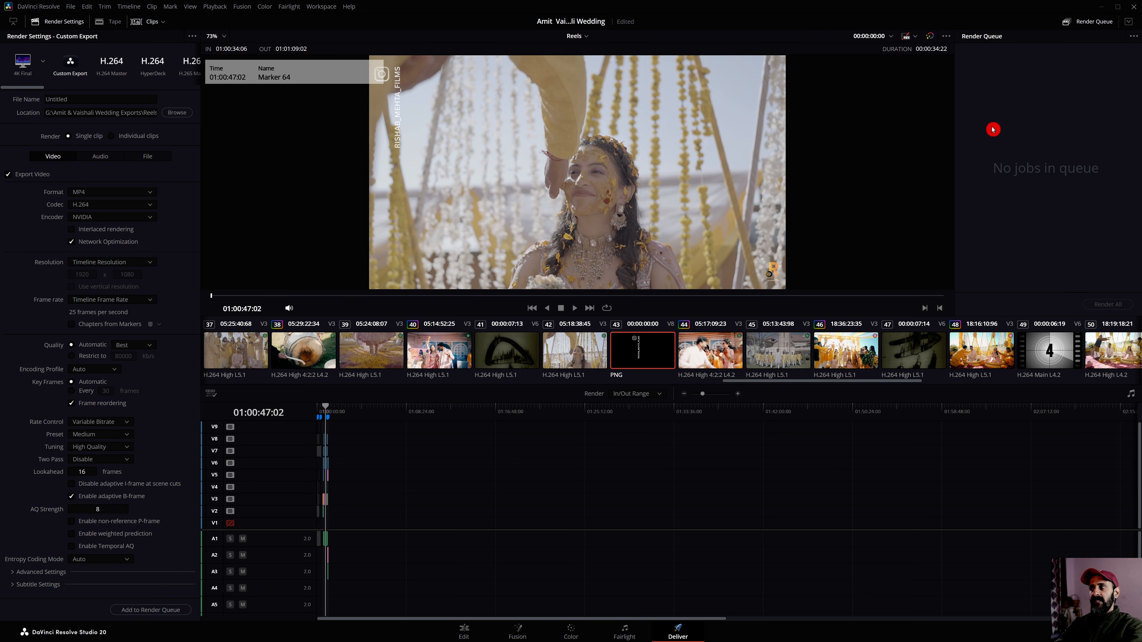